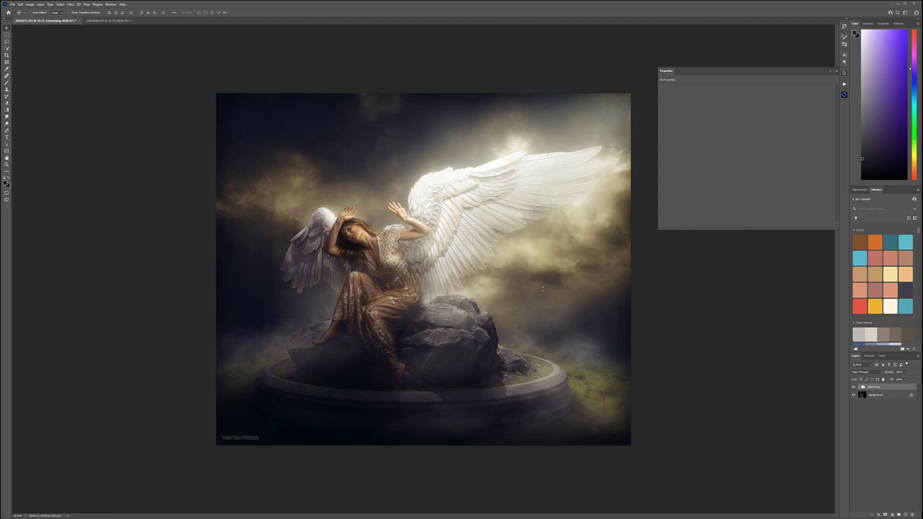
Step: Compare the finished angel composite with the original studio photo by hiding and restoring the retouching group
left_click(853, 387)
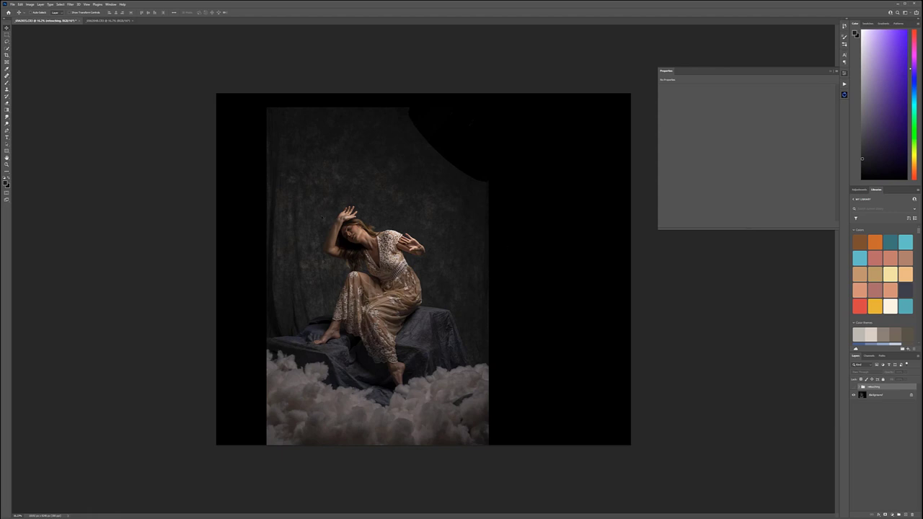
left_click(853, 388)
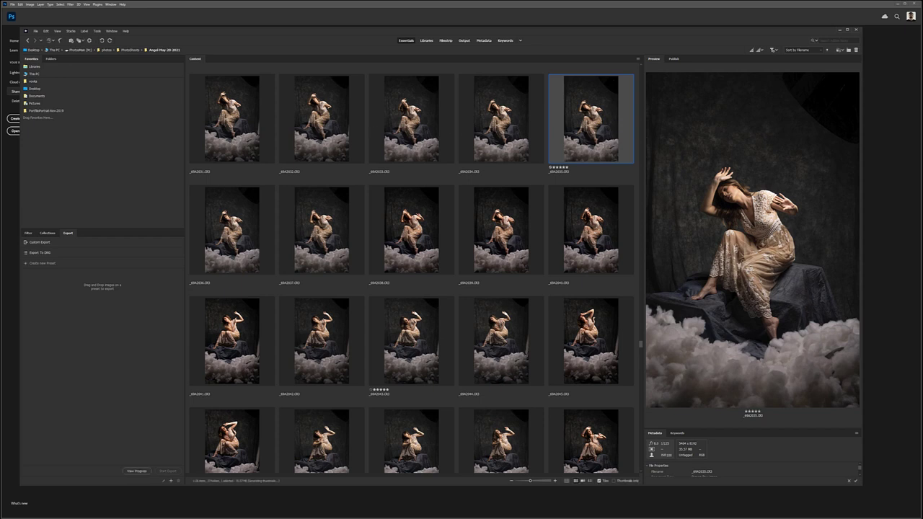
Step: Switch to Bridge and compare the poses in photos 2032 and 2042 with the five-star photo 2035 in the preview
left_click(321, 118)
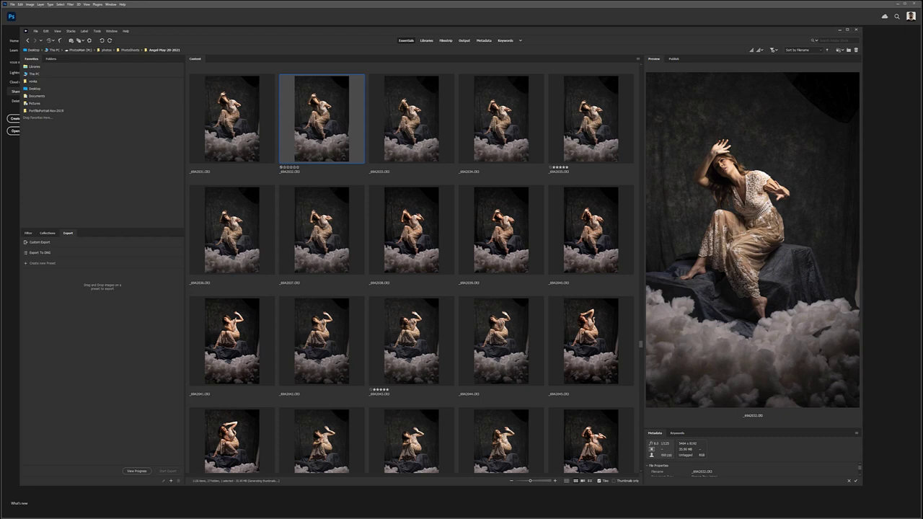
left_click(591, 119)
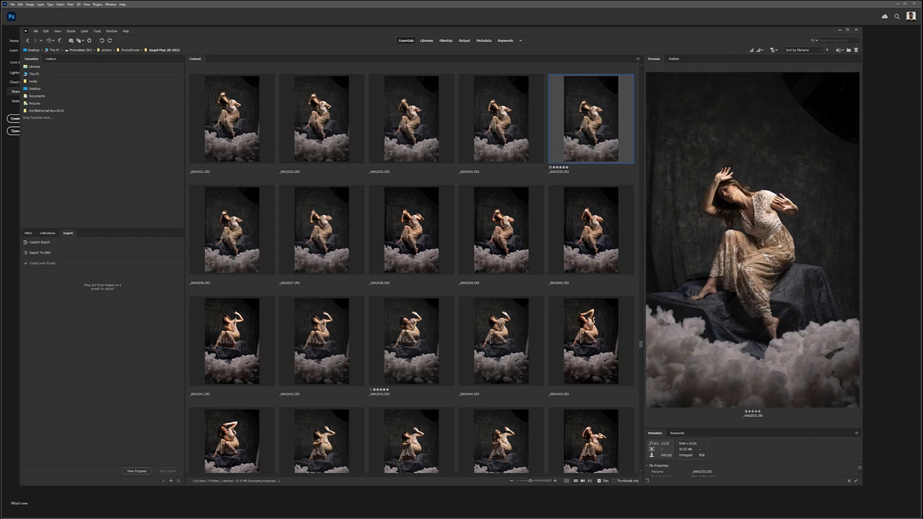
double_click(591, 119)
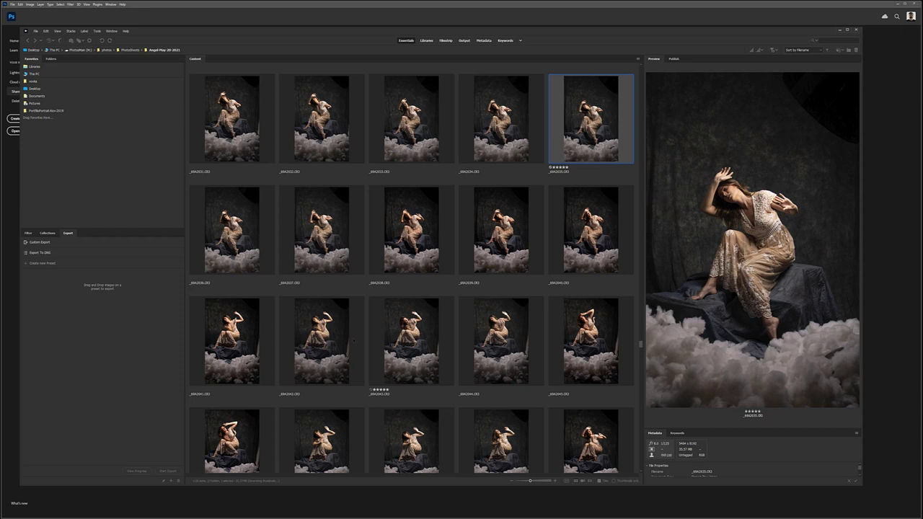
left_click(322, 341)
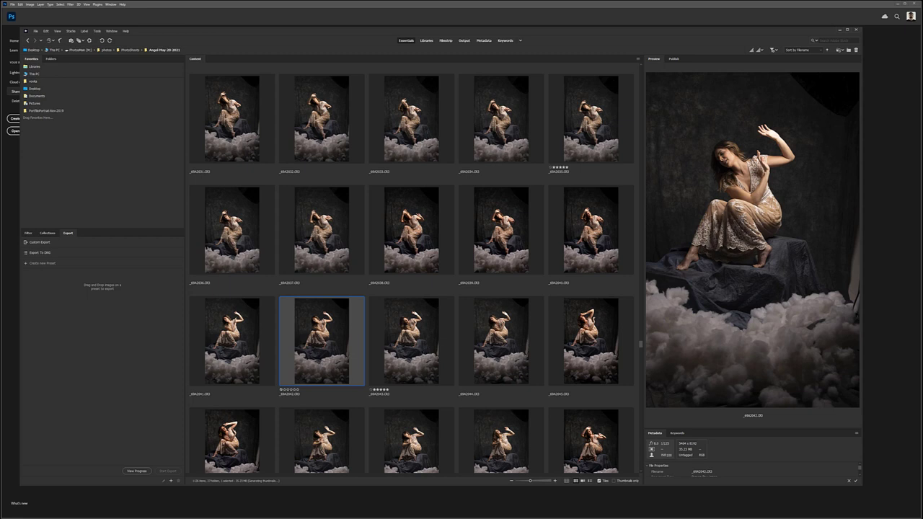
scroll(411, 273, "down", 1)
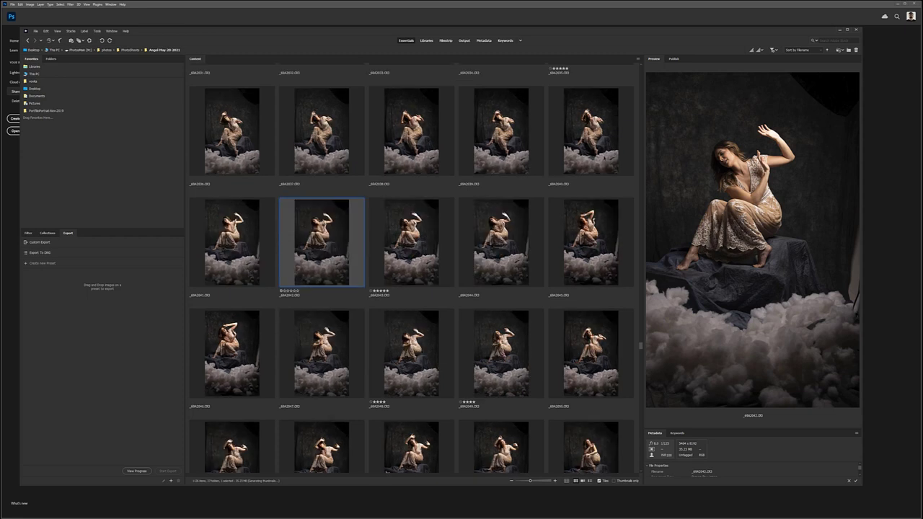
scroll(411, 273, "up", 1)
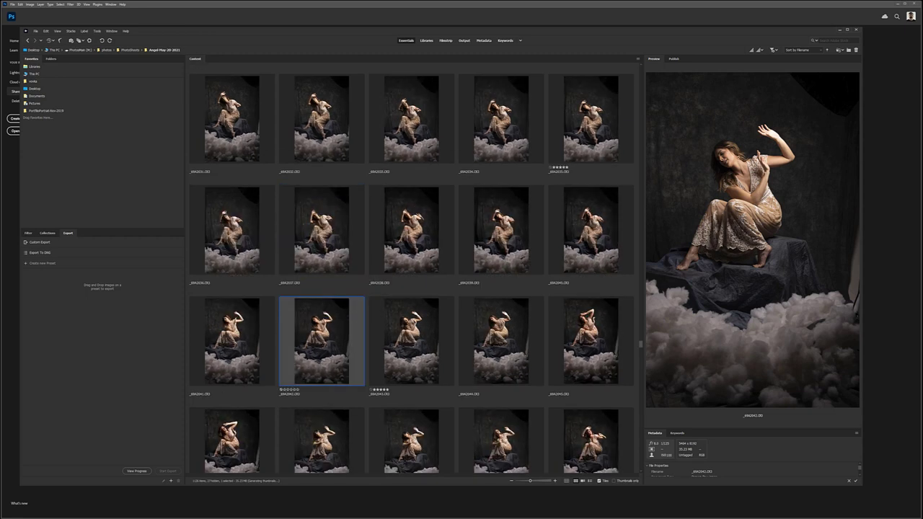
left_click(591, 119)
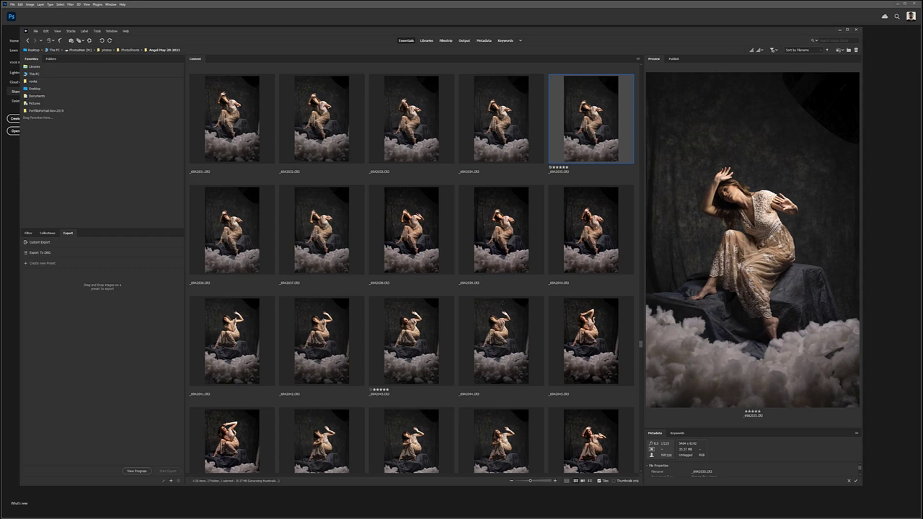
Step: Compare the raised arm in photo 2048 and the pose in photo 2040 with the main pose in photo 2035
scroll(414, 274, "down", 2)
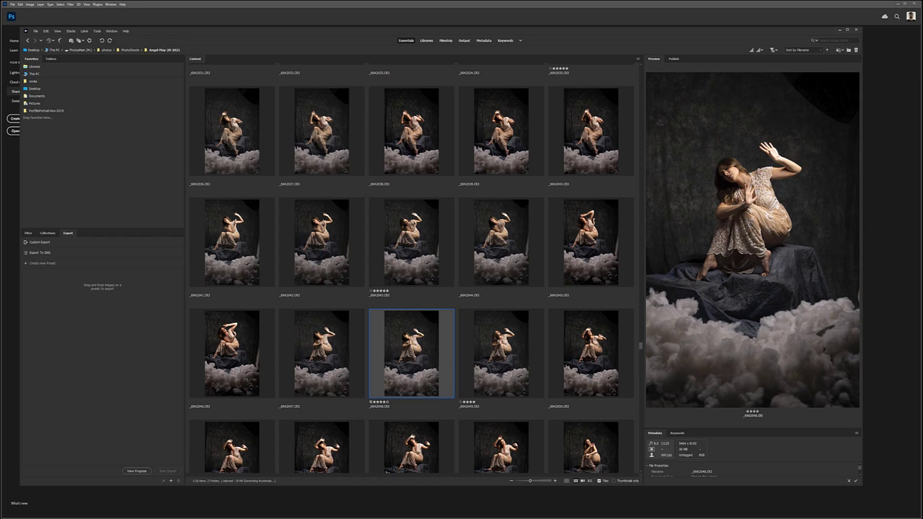
scroll(410, 274, "up", 1)
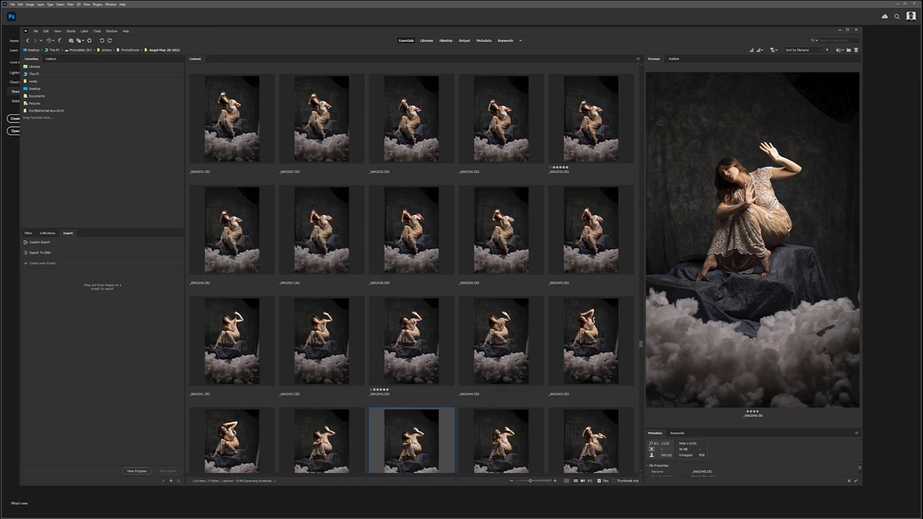
left_click(603, 143)
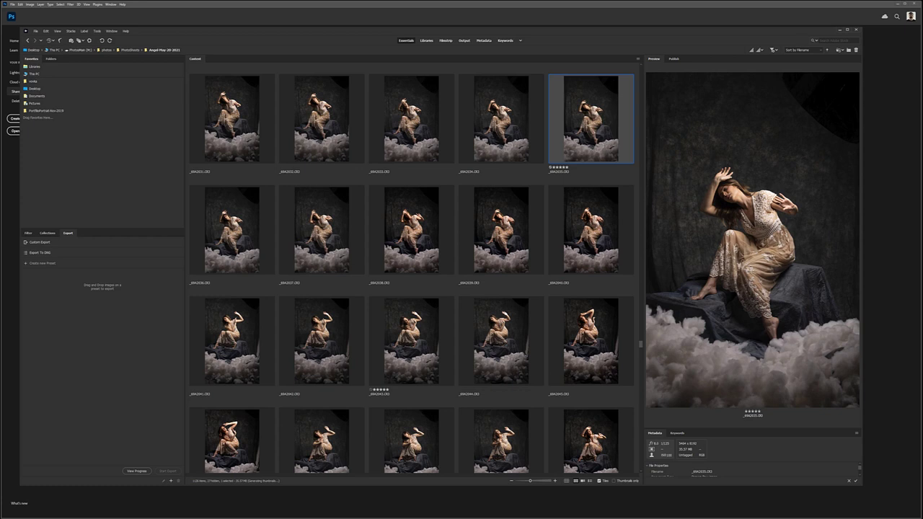
scroll(411, 274, "down", 1)
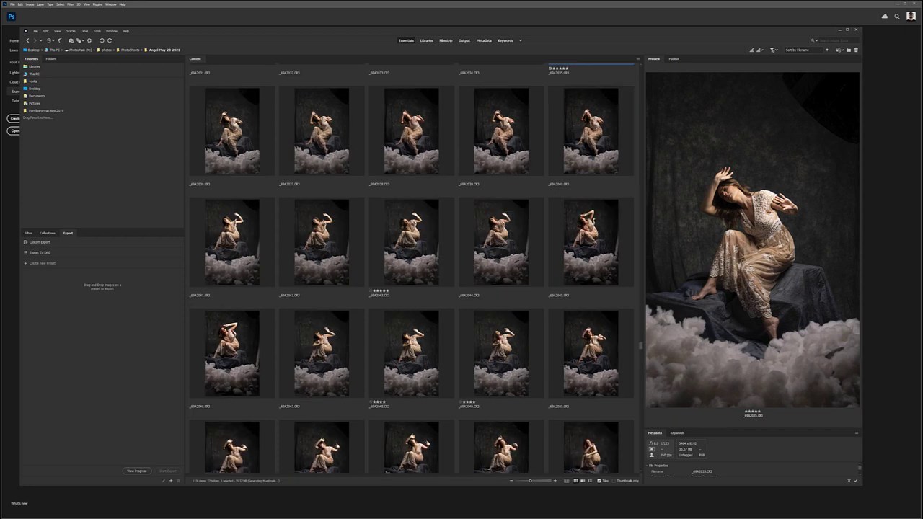
left_click(412, 353)
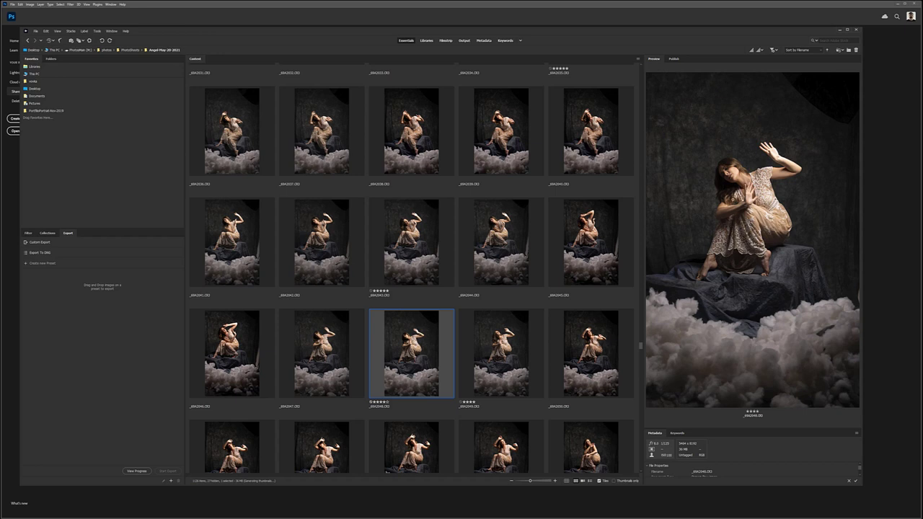
scroll(411, 267, "up", 2)
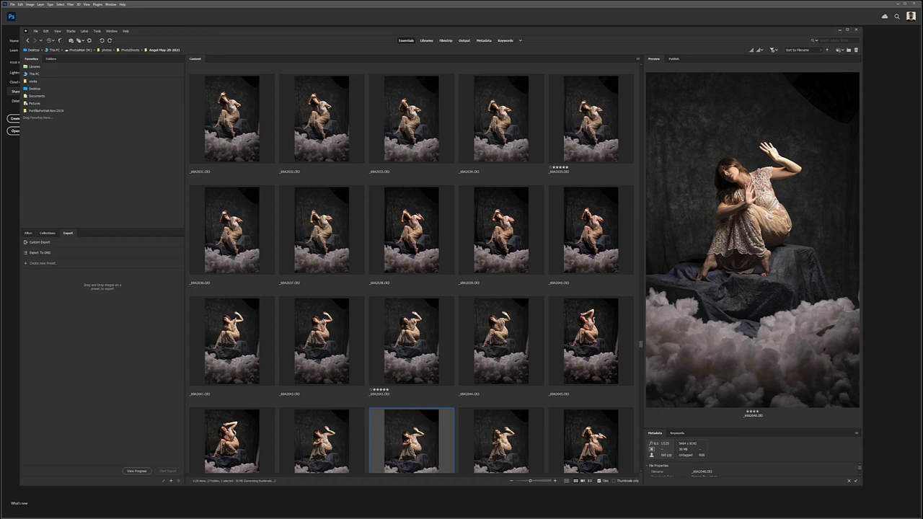
scroll(465, 272, "down", 2)
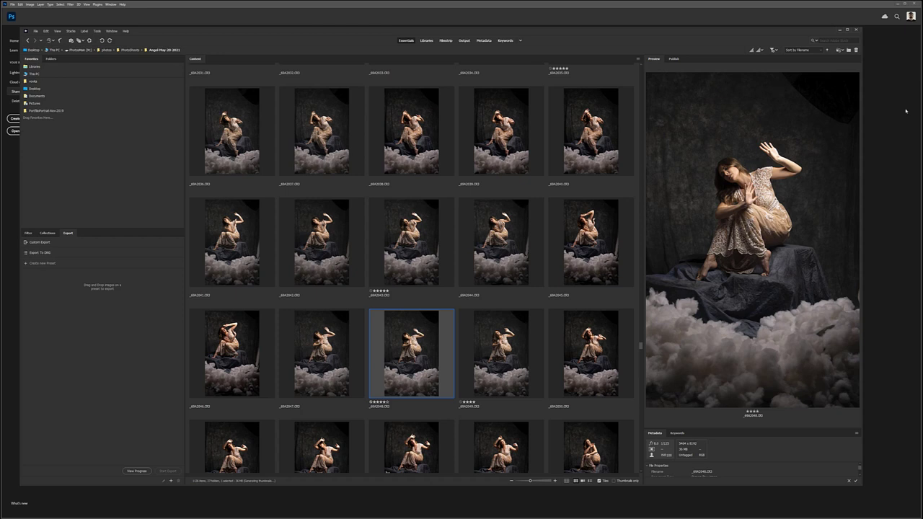
scroll(559, 194, "up", 2)
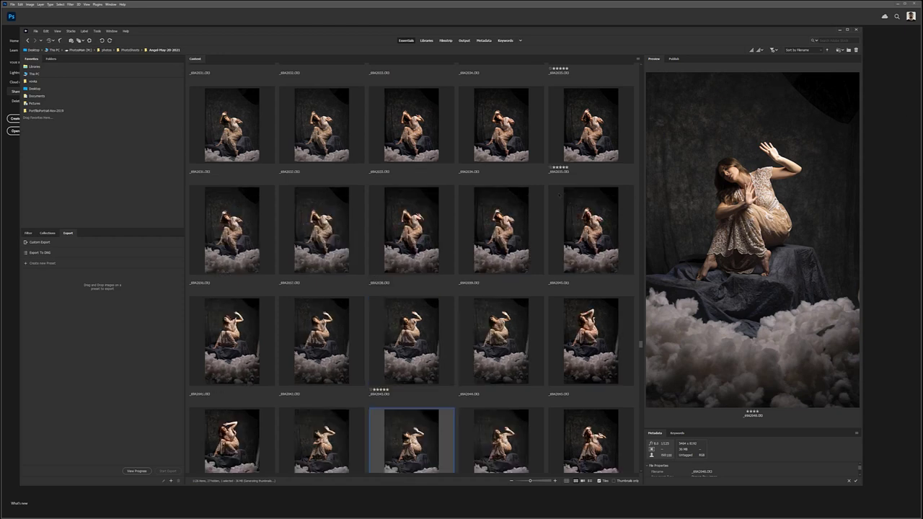
left_click(591, 119)
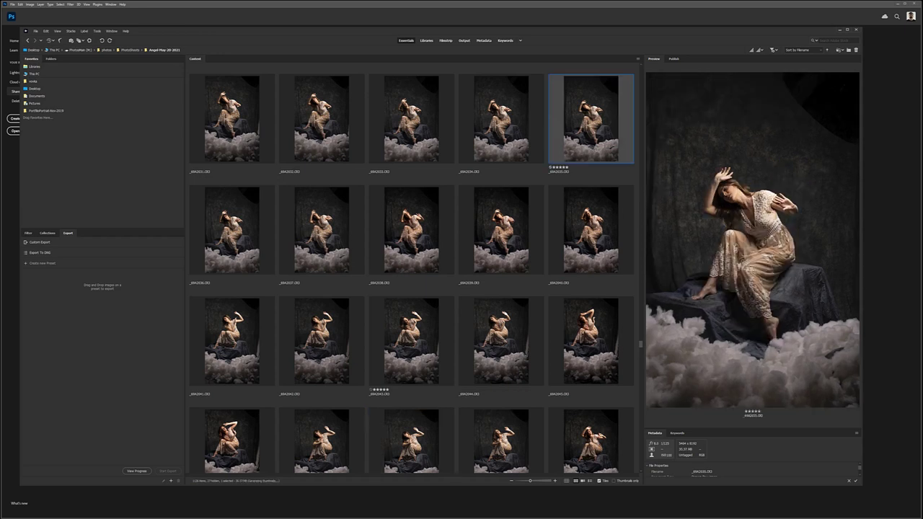
left_click(591, 230)
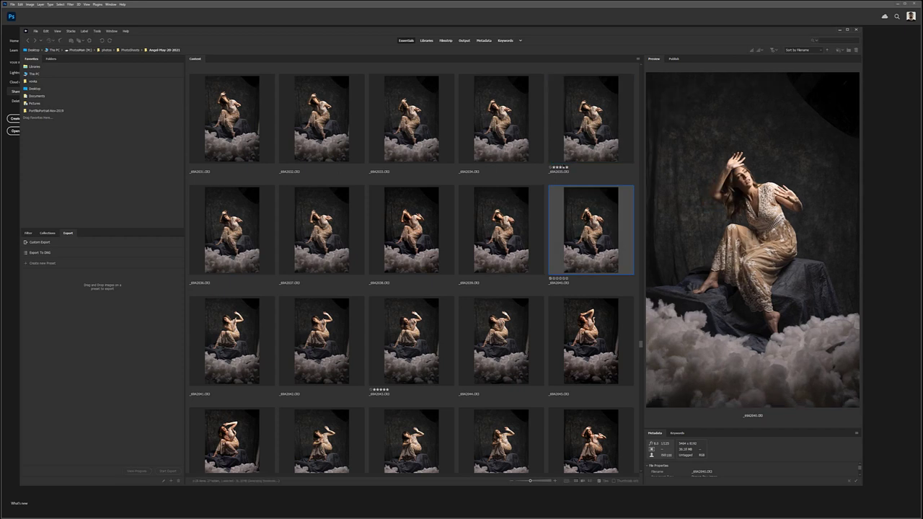
left_click(591, 119)
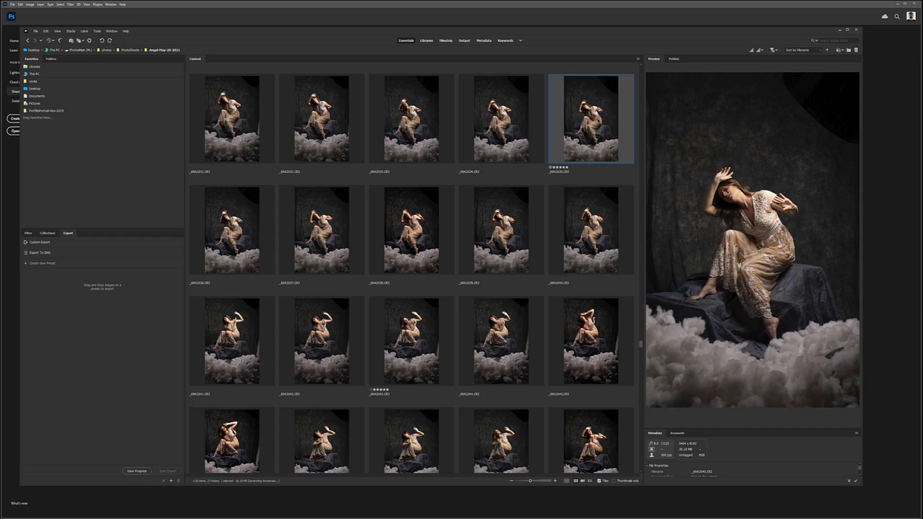
Step: Open photo 2035 in Camera Raw and send it on to Photoshop as a document
right_click(595, 119)
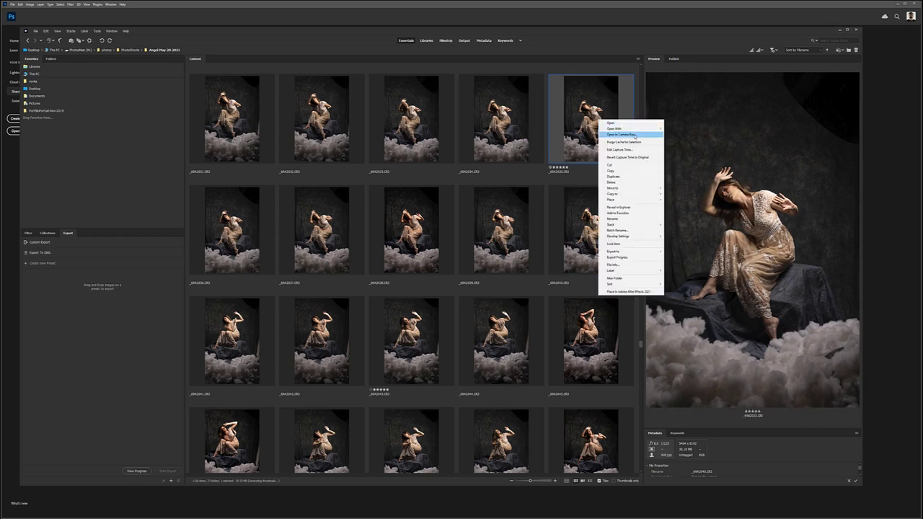
left_click(627, 134)
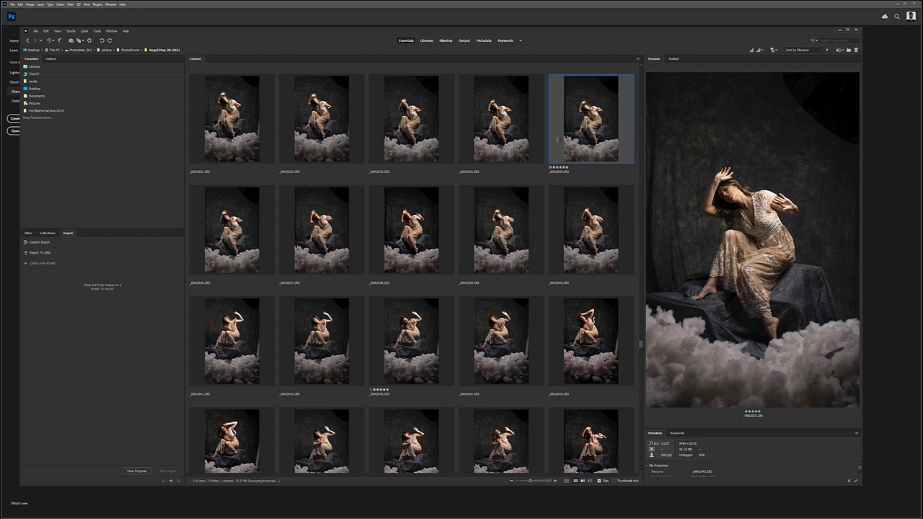
key("ctrl+r")
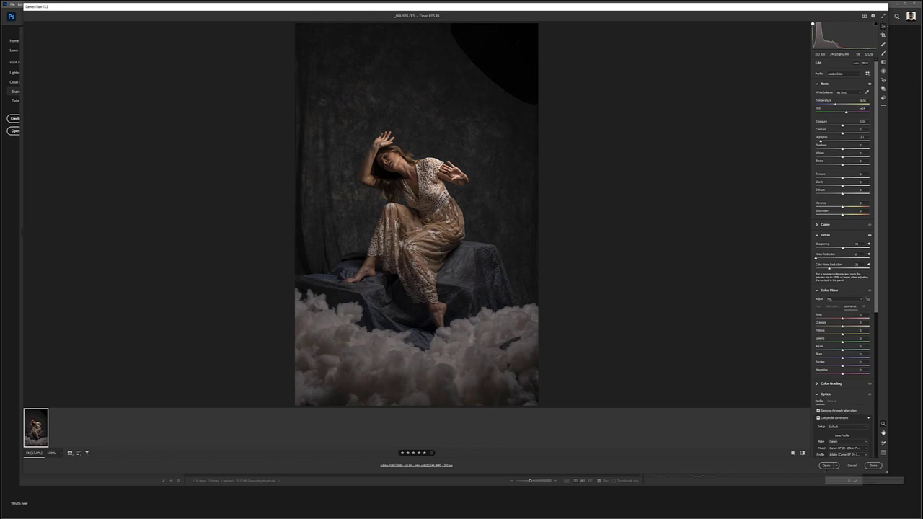
left_click(826, 466)
Step: Return to Bridge and compare the raised arm and hand in photos 2048 and 2049
key("alt+Tab")
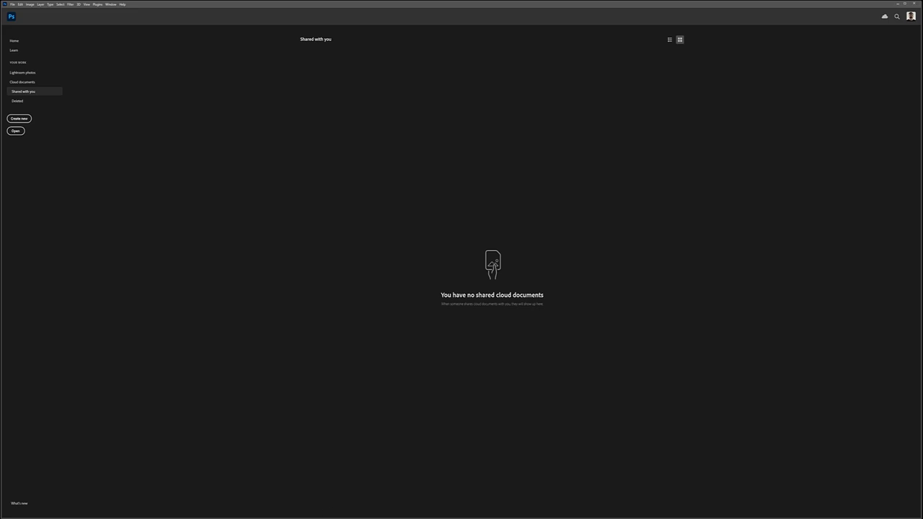
key("alt+Tab")
scroll(411, 267, "down", 2)
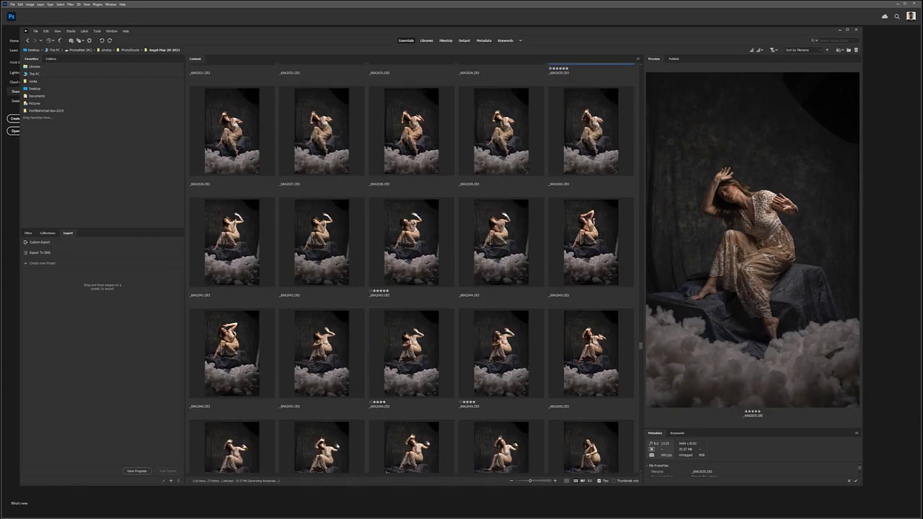
left_click(411, 353)
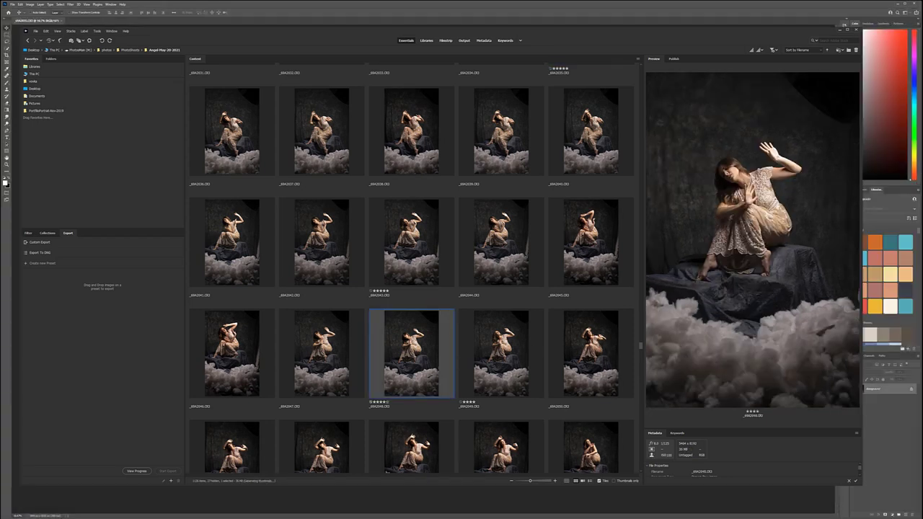
left_click(500, 353)
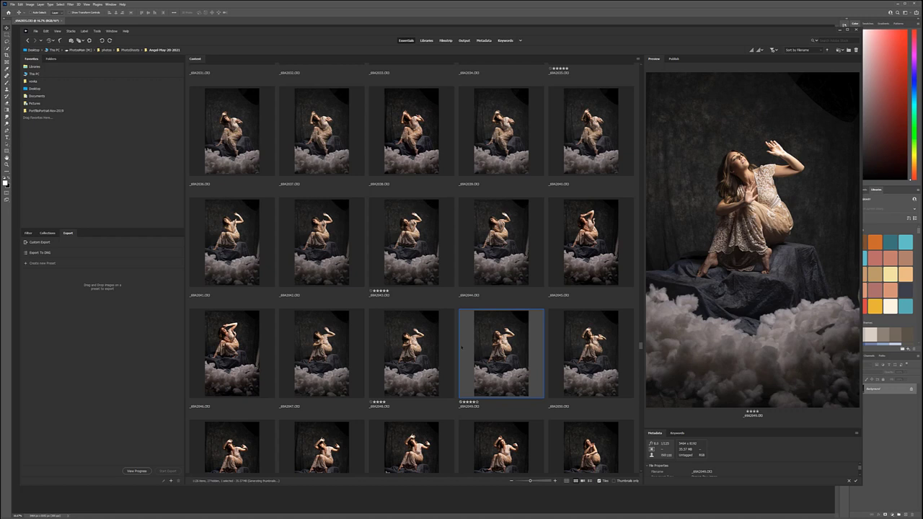
key("Left")
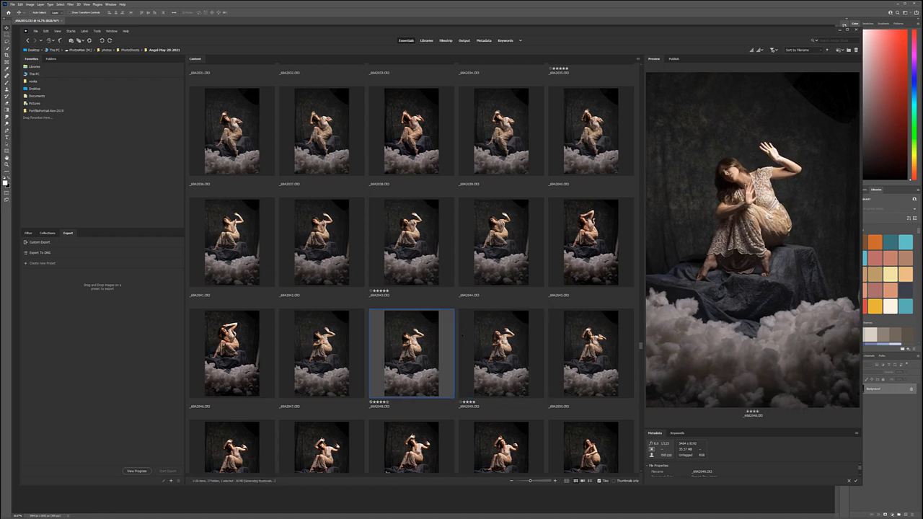
key("Right")
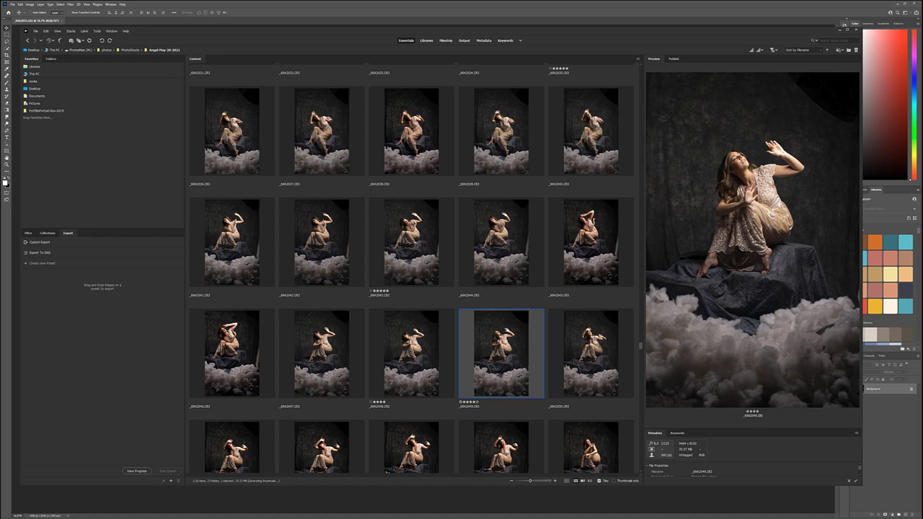
key("Left")
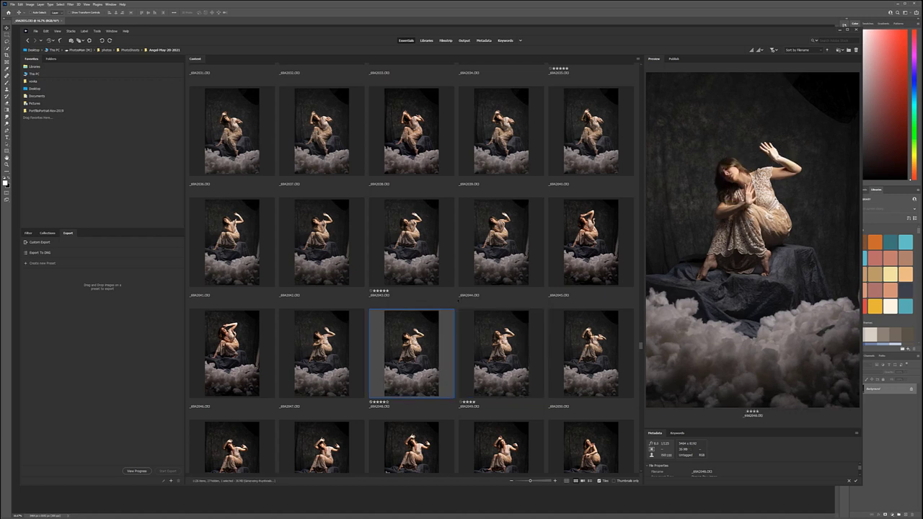
Step: Open photo 2048 in Camera Raw and lower its Highlights to about -87
right_click(411, 327)
left_click(426, 344)
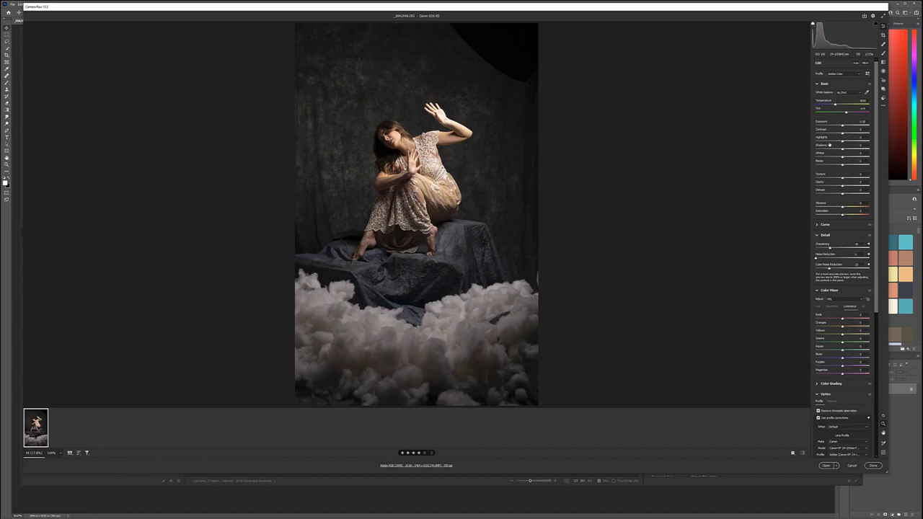
left_click_drag(841, 141, 819, 141)
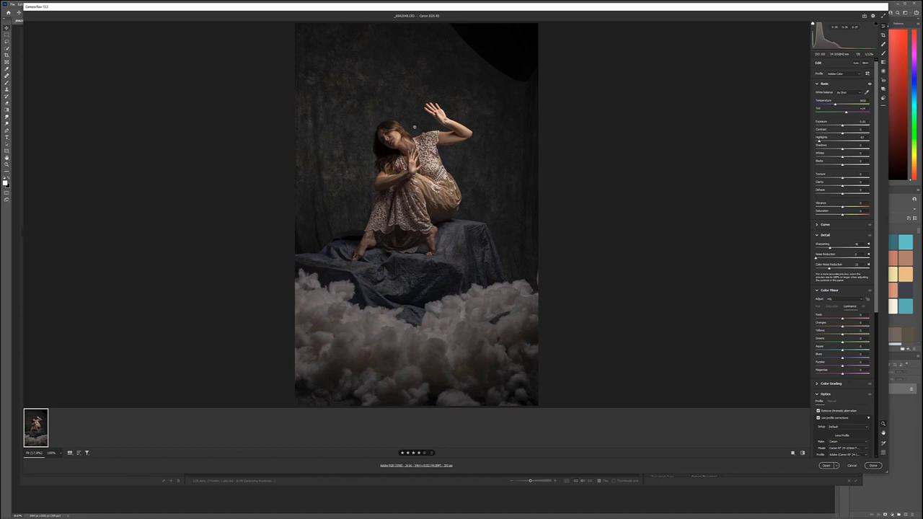
Step: Raise the Sharpening amount for photo 2048 and open the image in Photoshop
left_click_drag(840, 248, 847, 249)
left_click(826, 466)
left_click(292, 14)
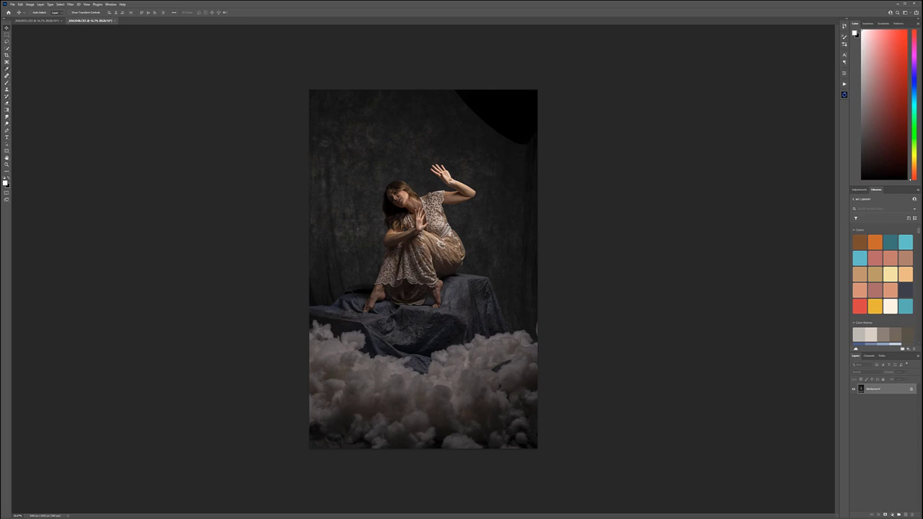
Step: Lasso loosely around the raised arm and hand in photo 2048 and paste the selection into photo 2035
left_click(6, 41)
mouse_move(456, 153)
left_mouse_down()
mouse_move(438, 149)
mouse_move(422, 174)
mouse_move(423, 191)
mouse_move(465, 220)
mouse_move(485, 165)
mouse_move(454, 156)
left_mouse_up()
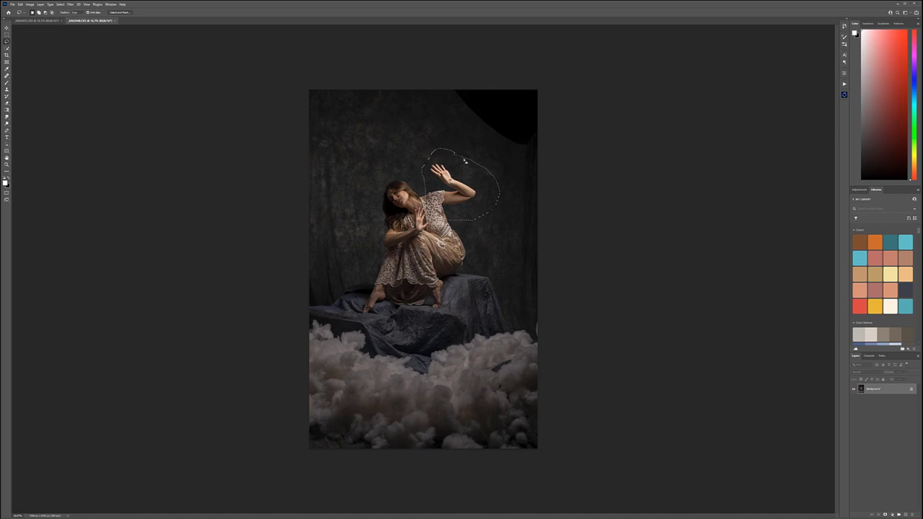
key("ctrl+Tab")
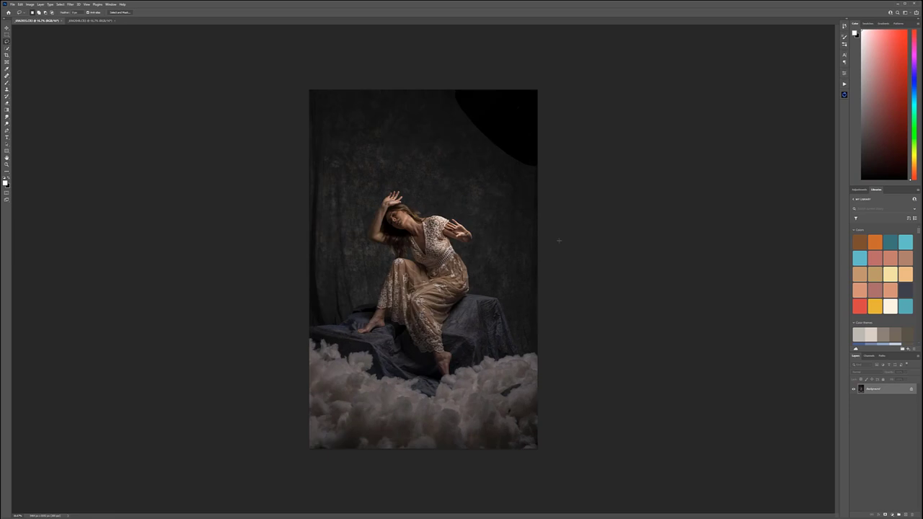
key("ctrl+v")
Step: Position the pasted arm at the shoulder in photo 2035, lowering the layer's opacity to align the lace sleeve and bodice
key("v")
left_click_drag(455, 282, 496, 222)
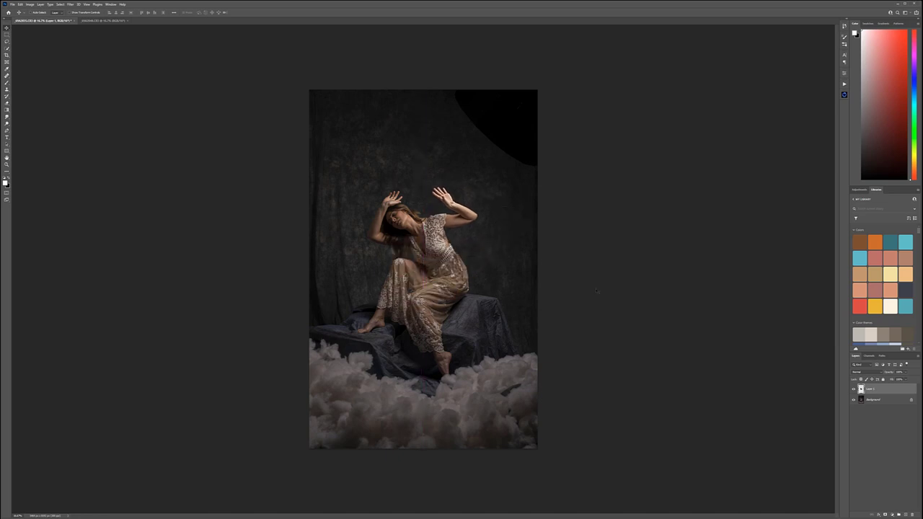
scroll(491, 232, "up", 5)
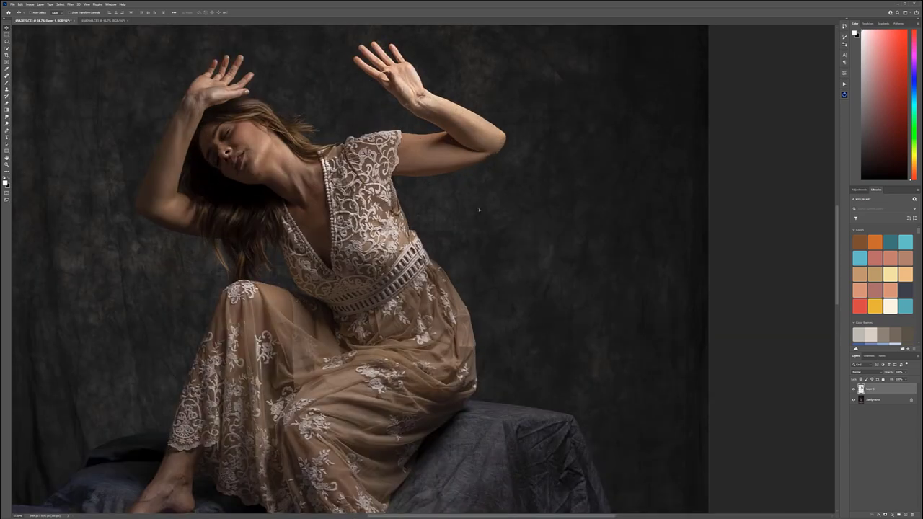
scroll(439, 216, "up", 2)
scroll(439, 217, "up", 2)
mouse_move(332, 129)
left_mouse_down()
mouse_move(345, 101)
mouse_move(325, 132)
left_mouse_up()
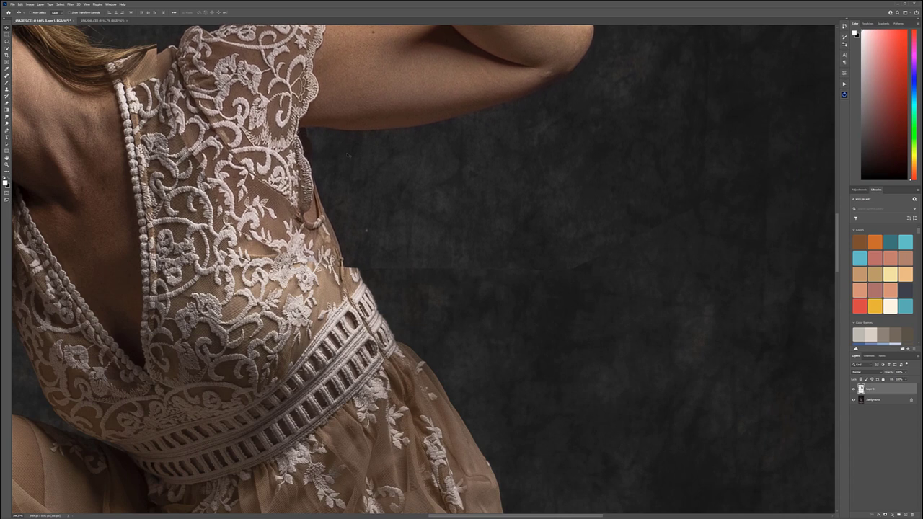
left_click_drag(348, 154, 305, 141)
left_click_drag(905, 372, 893, 378)
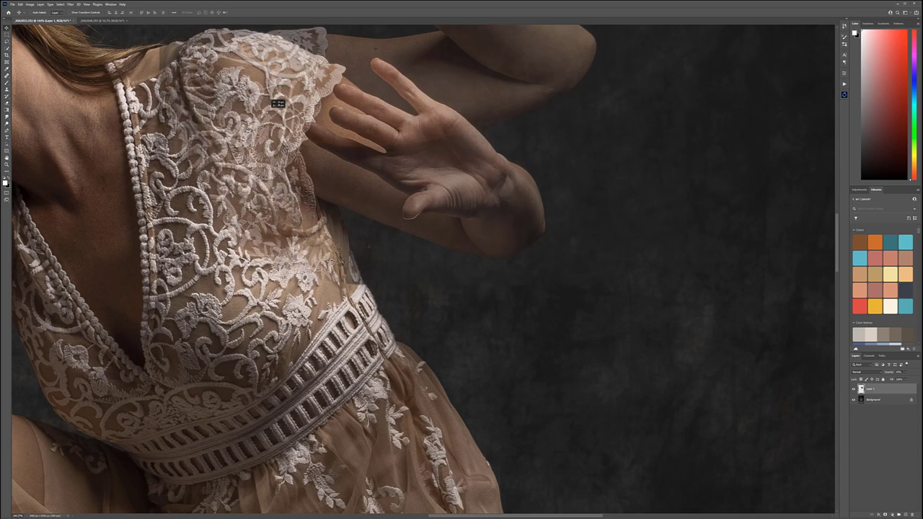
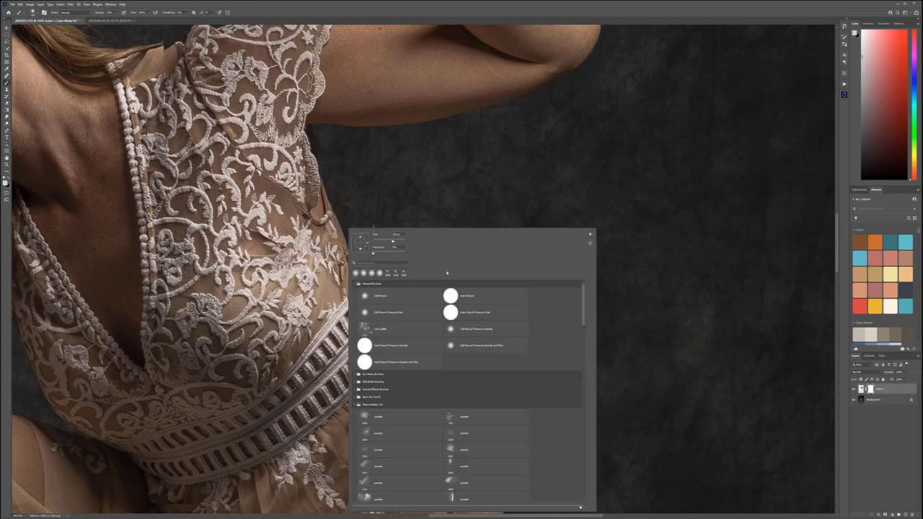
Step: Choose the Soft Round brush and paint on the arm layer's mask to blend the area beside the dress's waist
left_click(390, 295)
left_click(659, 314)
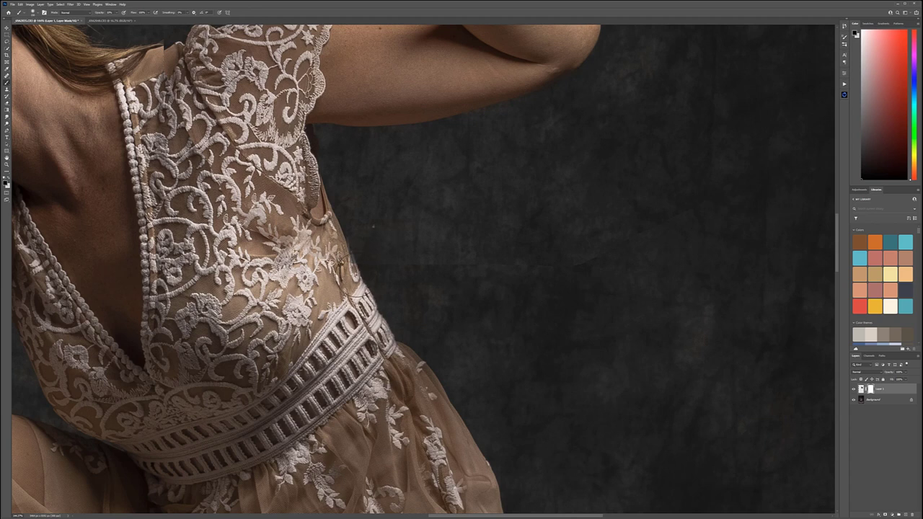
scroll(353, 271, "up", 2)
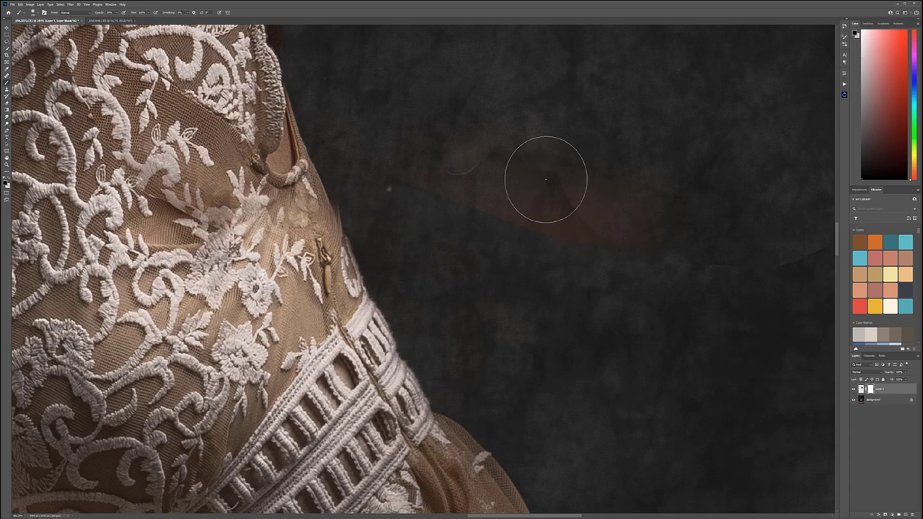
mouse_move(516, 186)
left_mouse_down()
mouse_move(546, 167)
mouse_move(456, 149)
mouse_move(509, 162)
mouse_move(468, 169)
left_mouse_up()
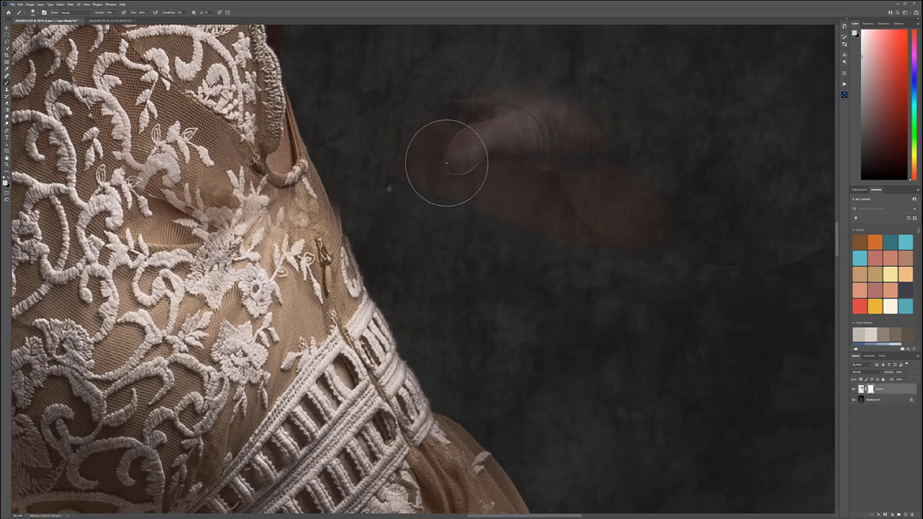
key("ctrl+z")
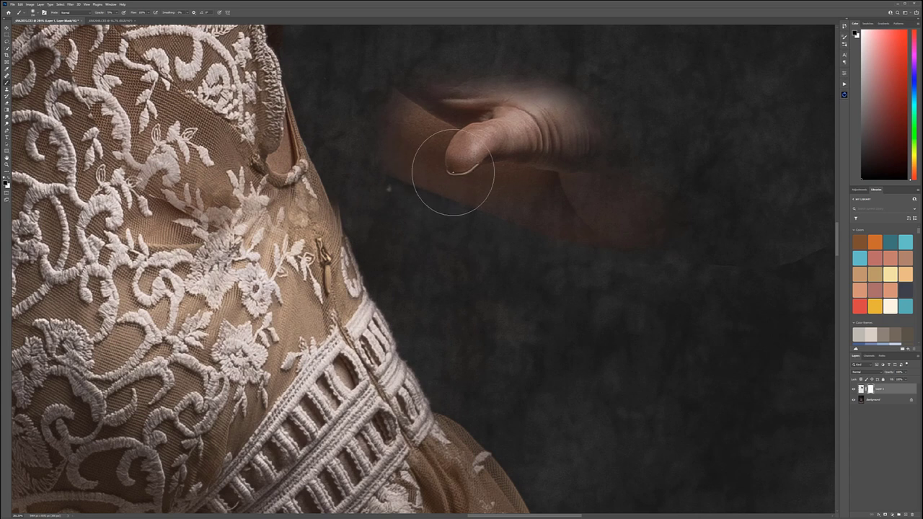
key("c")
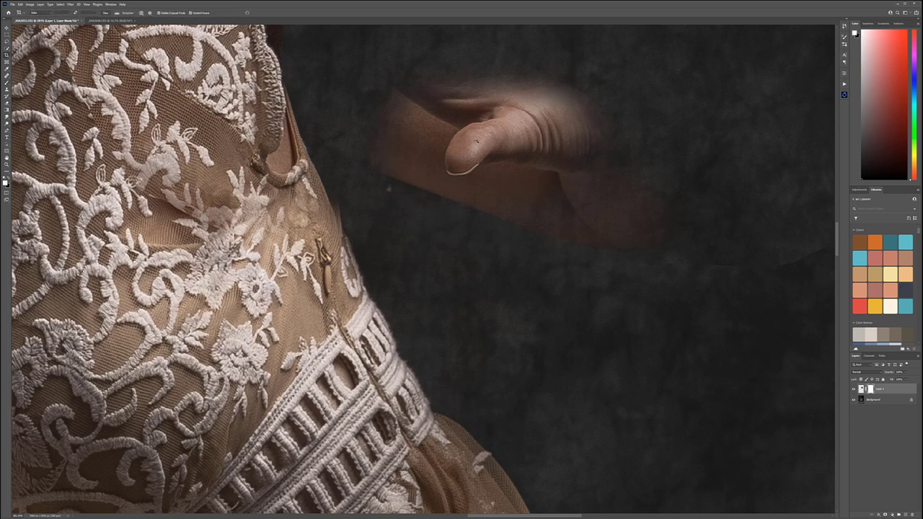
left_click_drag(476, 141, 480, 137)
left_click(481, 137)
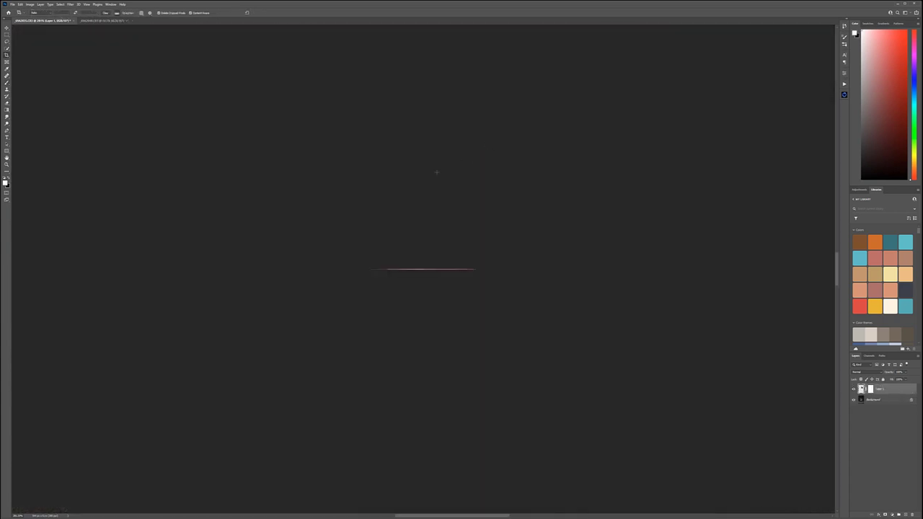
key("ctrl+z")
left_click_drag(538, 239, 178, 352)
scroll(559, 245, "down", 7)
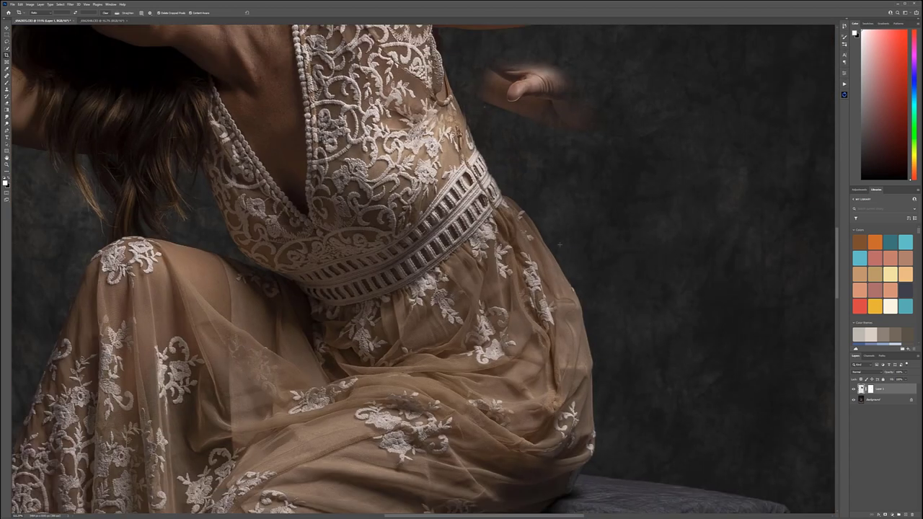
left_click_drag(555, 166, 456, 290)
scroll(448, 244, "up", 4)
scroll(447, 243, "up", 2)
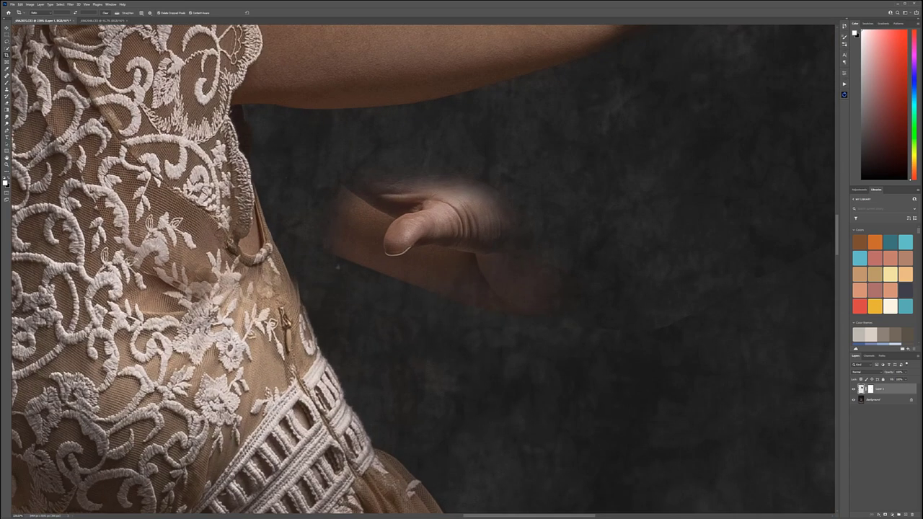
key("b")
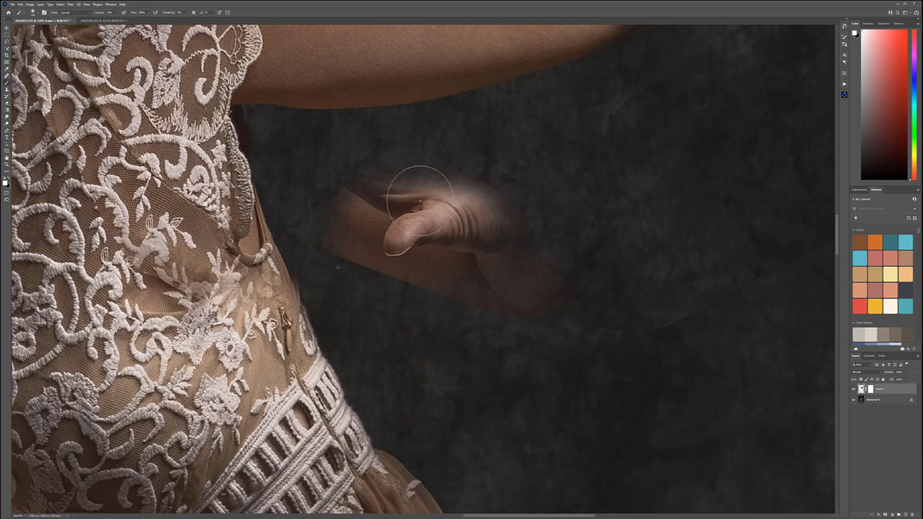
left_click_drag(453, 220, 412, 229)
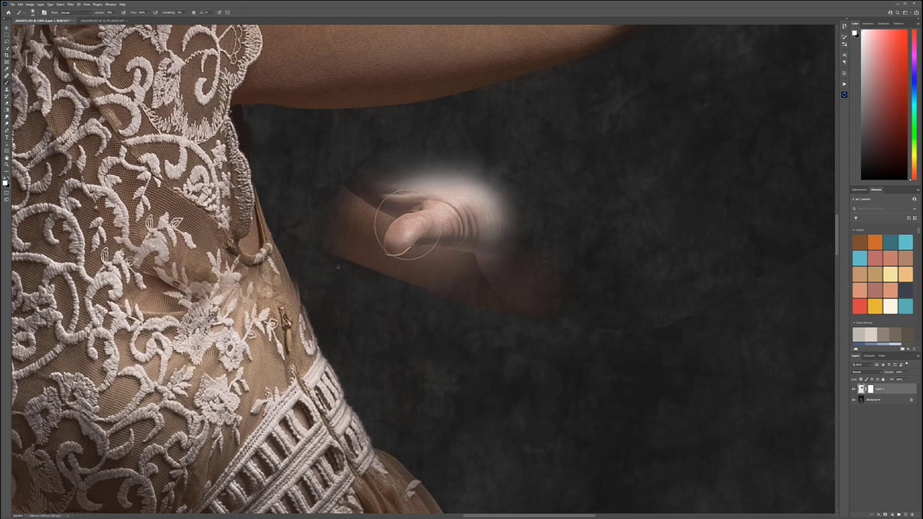
key("ctrl+z")
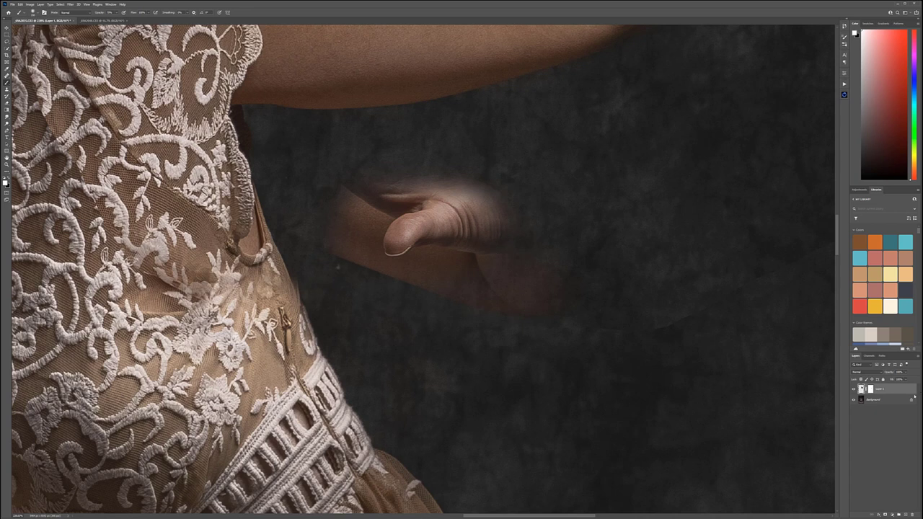
Step: Target the arm layer's mask and paint white over the exposed original hand beside the waist to cover it again
left_click(870, 389)
mouse_move(494, 212)
left_mouse_down()
mouse_move(442, 185)
mouse_move(387, 185)
mouse_move(436, 160)
mouse_move(429, 242)
mouse_move(415, 218)
mouse_move(432, 230)
mouse_move(397, 213)
mouse_move(335, 235)
mouse_move(392, 247)
mouse_move(419, 240)
mouse_move(394, 255)
mouse_move(480, 278)
mouse_move(391, 254)
mouse_move(469, 223)
mouse_move(459, 209)
mouse_move(411, 200)
mouse_move(423, 220)
mouse_move(526, 269)
mouse_move(535, 289)
mouse_move(659, 293)
left_mouse_up()
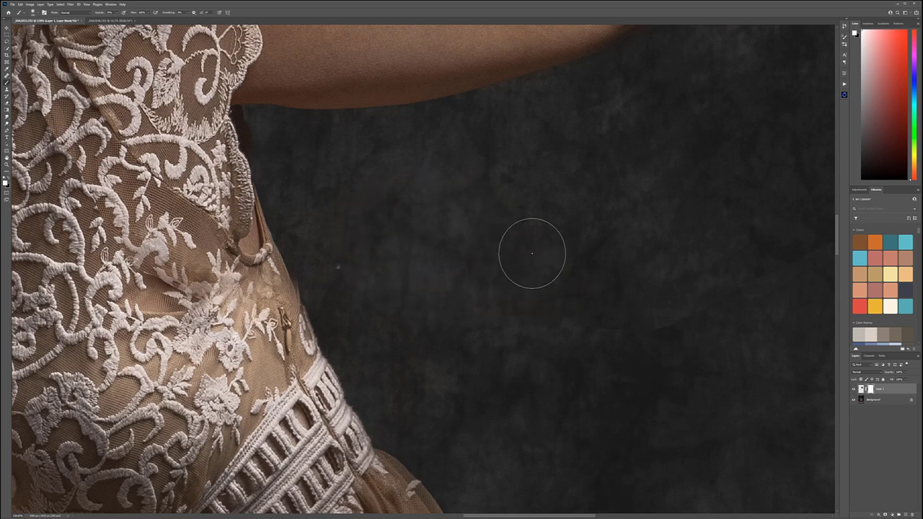
left_click_drag(583, 249, 307, 243)
Step: Paint black at 30% opacity on the mask to blend the pasted backdrop's edges around the elbow, forearm and hand
key("x")
key("3")
mouse_move(263, 358)
left_mouse_down()
mouse_move(224, 325)
mouse_move(204, 325)
mouse_move(297, 328)
left_mouse_up()
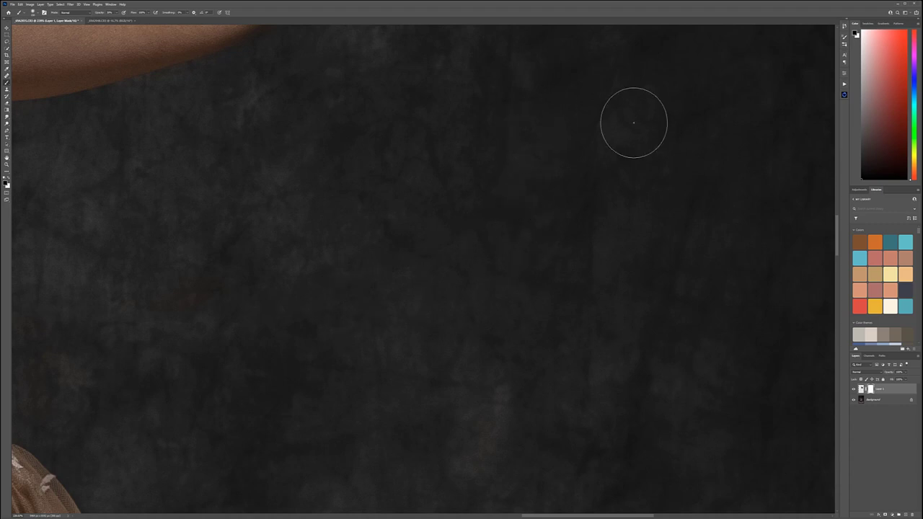
left_click_drag(595, 204, 540, 398)
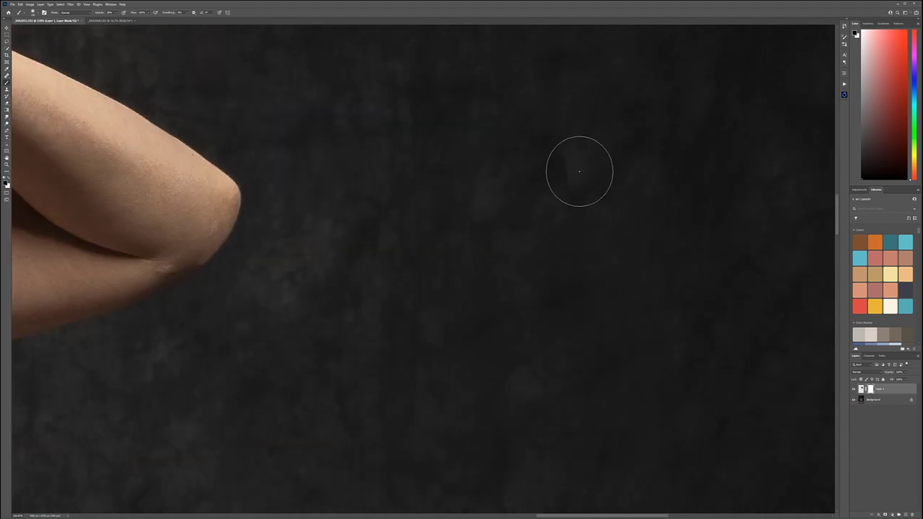
left_click_drag(562, 151, 584, 319)
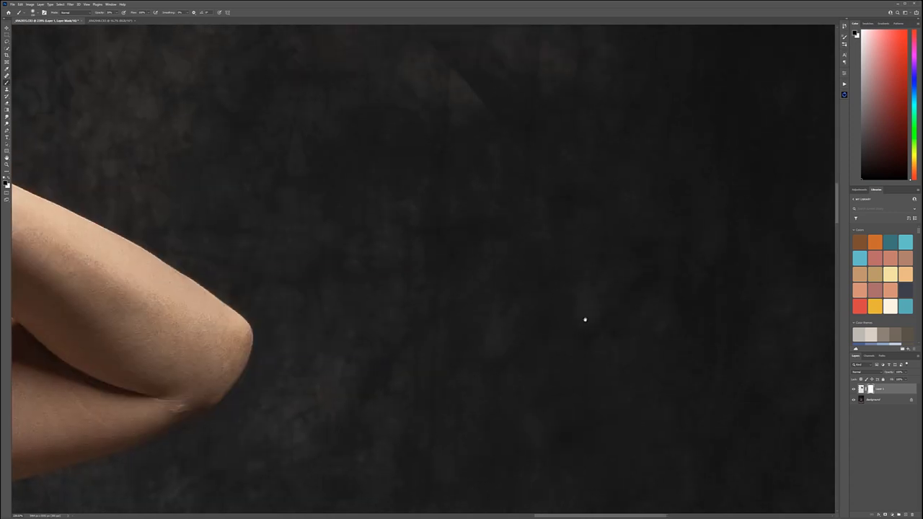
left_click_drag(517, 132, 604, 284)
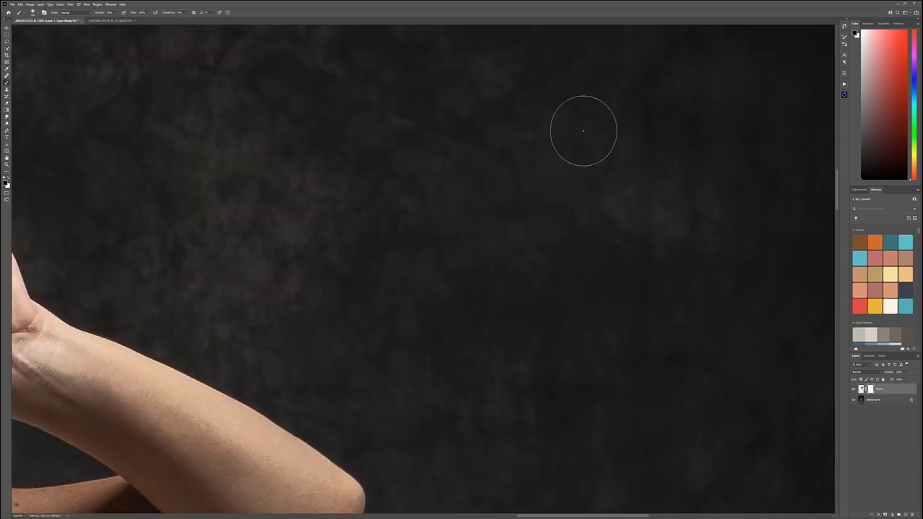
left_click_drag(418, 128, 611, 160)
left_click_drag(484, 139, 686, 233)
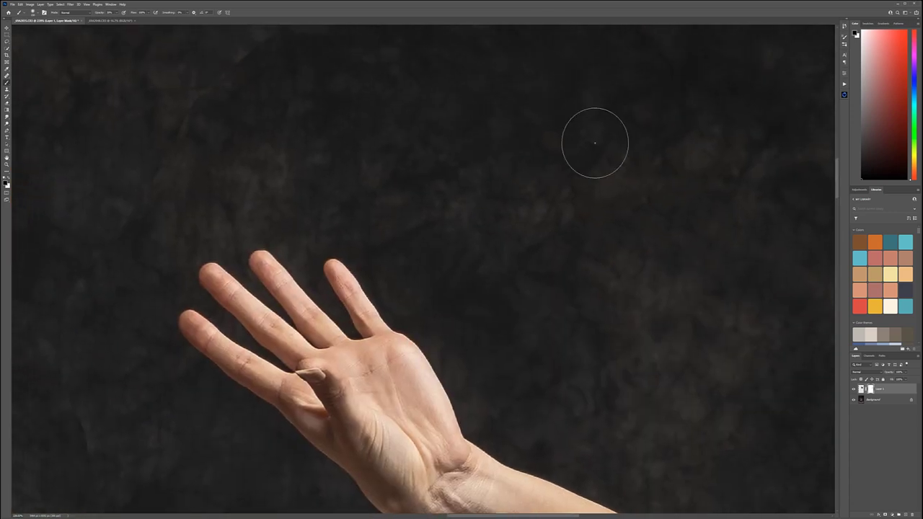
left_click_drag(372, 97, 490, 189)
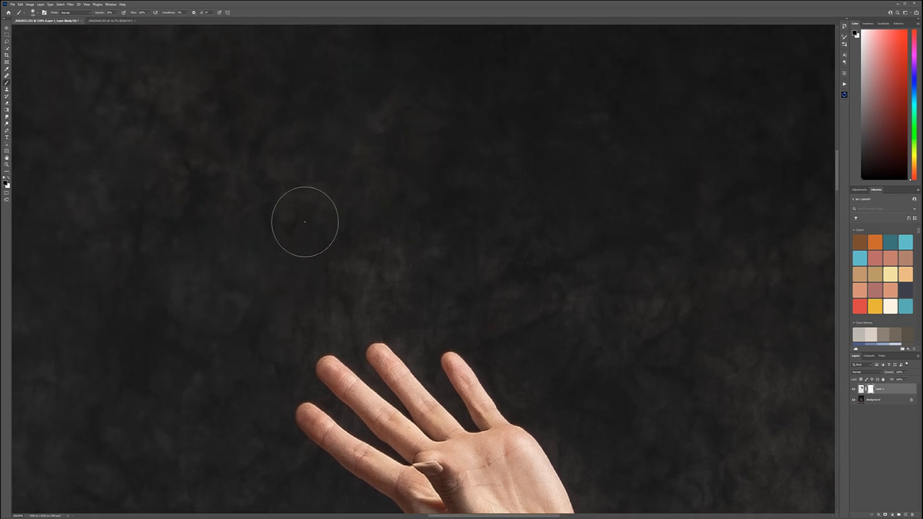
left_click_drag(225, 358, 363, 88)
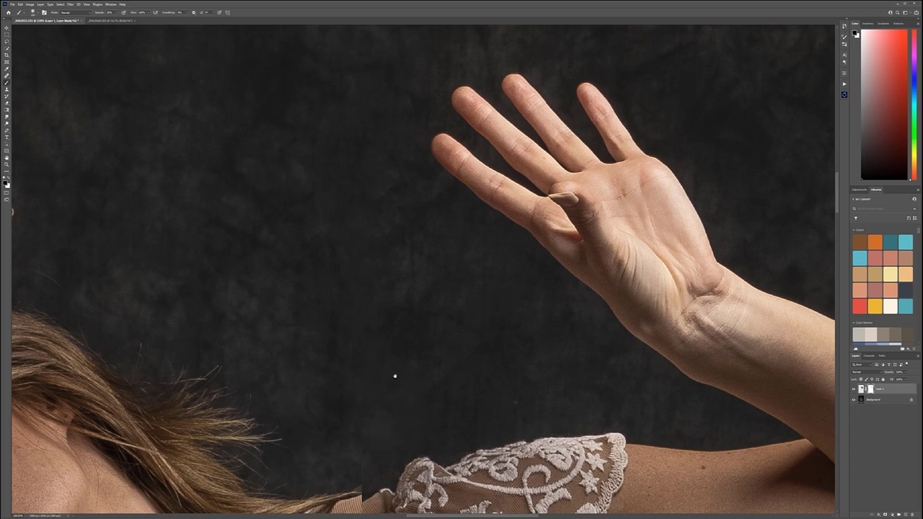
Step: Shrink the brush and mask the hard edge at the shoulder strap so the pasted sleeve blends into the original dress
left_click_drag(393, 372, 333, 132)
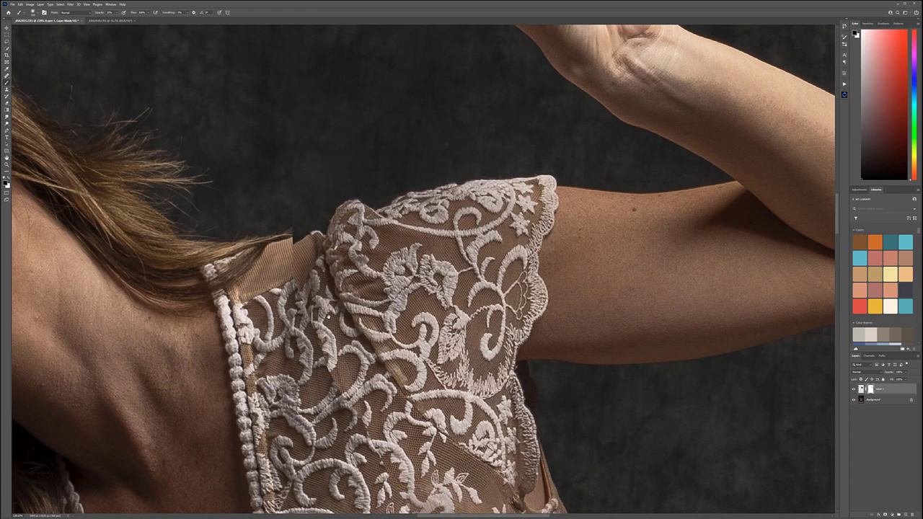
left_click_drag(318, 245, 367, 202)
key("bracketleft")
key("bracketleft")
key("bracketleft")
key("bracketleft")
key("bracketleft")
key("bracketleft")
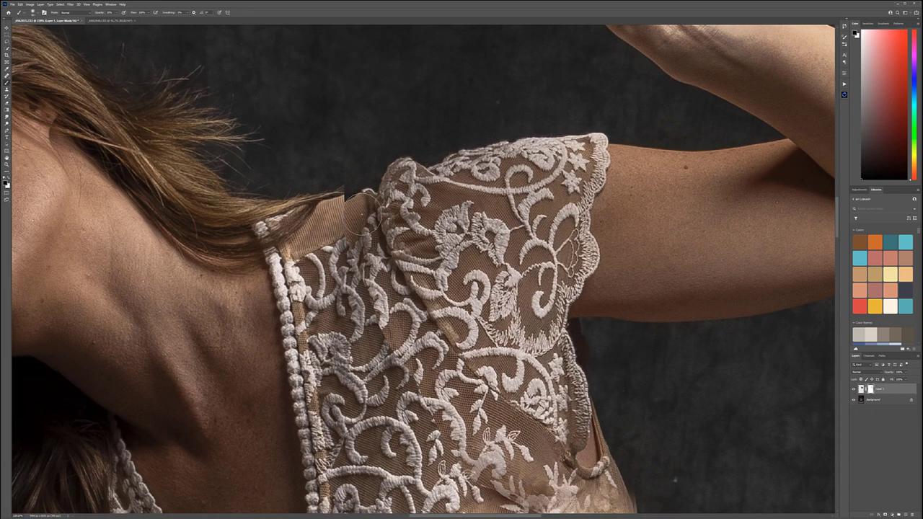
left_click_drag(349, 186, 353, 227)
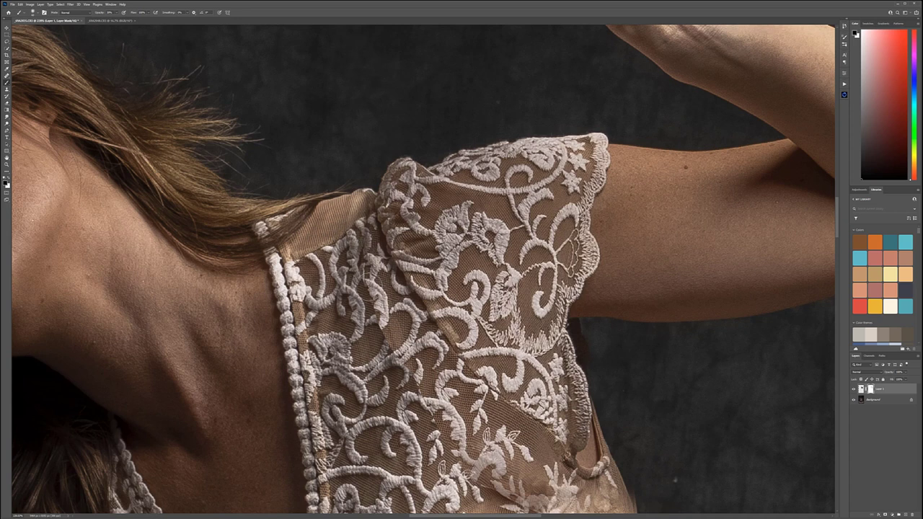
Step: Blend the lace pattern across the bodice by painting black and white on the arm layer's mask
mouse_move(379, 317)
left_mouse_down()
mouse_move(371, 305)
mouse_move(392, 336)
mouse_move(382, 318)
mouse_move(379, 346)
mouse_move(398, 335)
mouse_move(393, 347)
mouse_move(423, 384)
mouse_move(422, 373)
left_mouse_up()
mouse_move(428, 405)
left_mouse_down()
mouse_move(450, 408)
mouse_move(444, 401)
left_mouse_up()
mouse_move(476, 469)
left_mouse_down()
mouse_move(361, 360)
mouse_move(463, 352)
mouse_move(480, 379)
mouse_move(491, 370)
mouse_move(400, 387)
left_mouse_up()
key("x")
left_click_drag(376, 318, 441, 354)
mouse_move(355, 289)
left_mouse_down()
mouse_move(385, 310)
mouse_move(333, 205)
left_mouse_up()
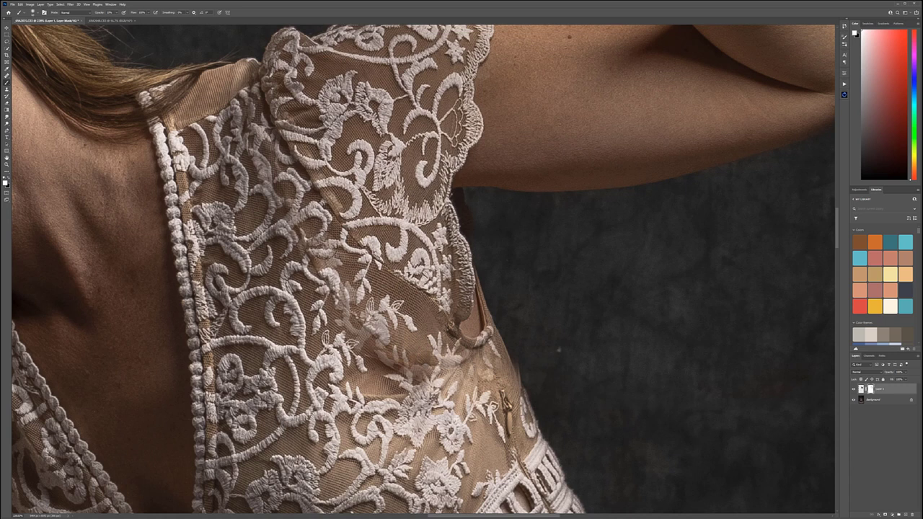
mouse_move(352, 297)
left_mouse_down()
mouse_move(347, 290)
mouse_move(356, 314)
mouse_move(385, 331)
mouse_move(377, 346)
mouse_move(362, 315)
left_mouse_up()
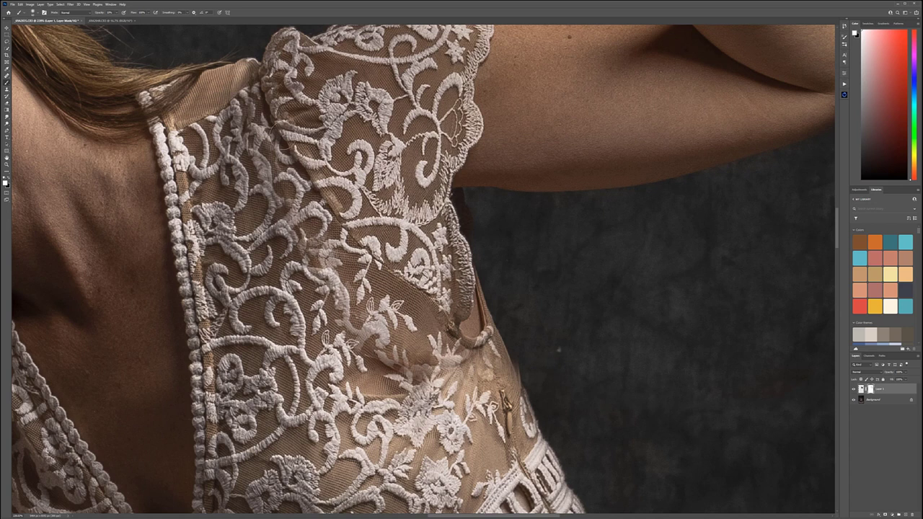
mouse_move(448, 363)
left_mouse_down()
mouse_move(474, 353)
mouse_move(459, 374)
mouse_move(491, 414)
mouse_move(499, 386)
left_mouse_up()
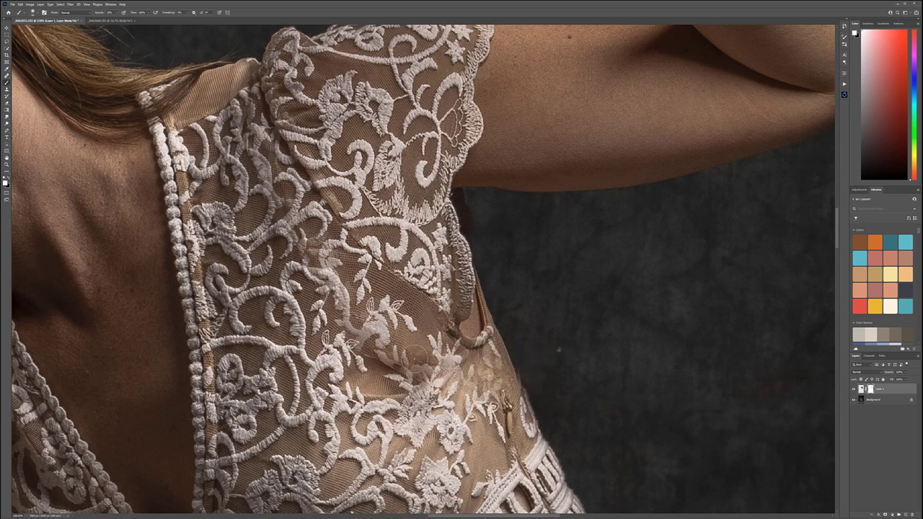
Step: Fit the whole image in view and toggle the arm layer's visibility to compare the composite with the original pose
scroll(416, 356, "down", 12)
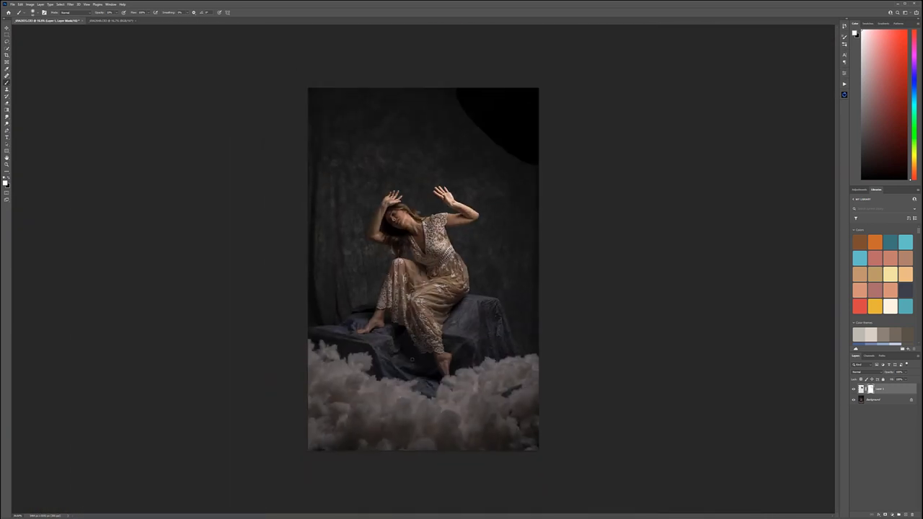
key("ctrl+0")
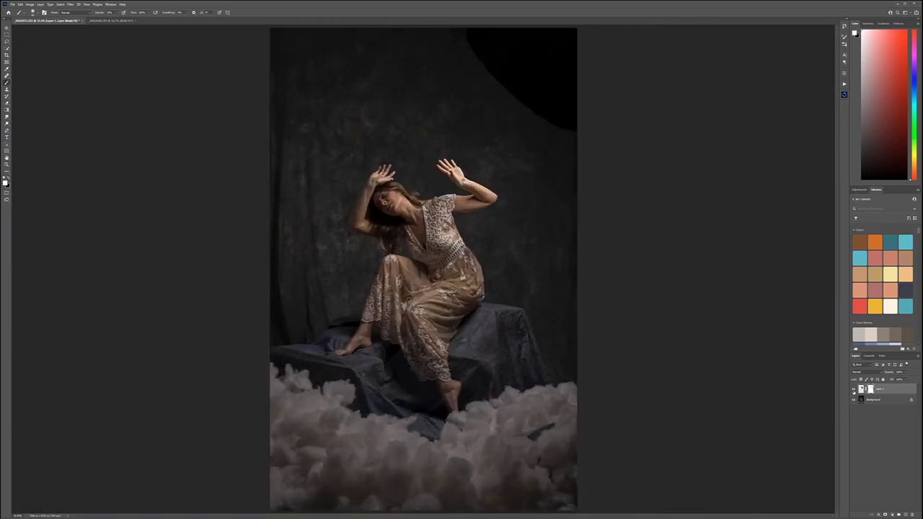
left_click(853, 390)
left_click(855, 390)
left_click(854, 389)
left_click(854, 389)
scroll(426, 200, "down", 5)
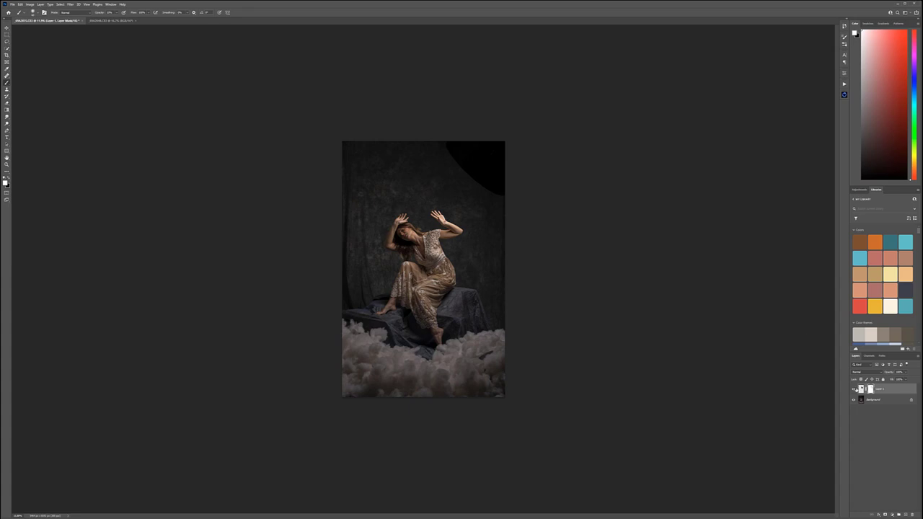
Step: Hide and show the arm layer to check the raised arm against the original pose
left_click(854, 390)
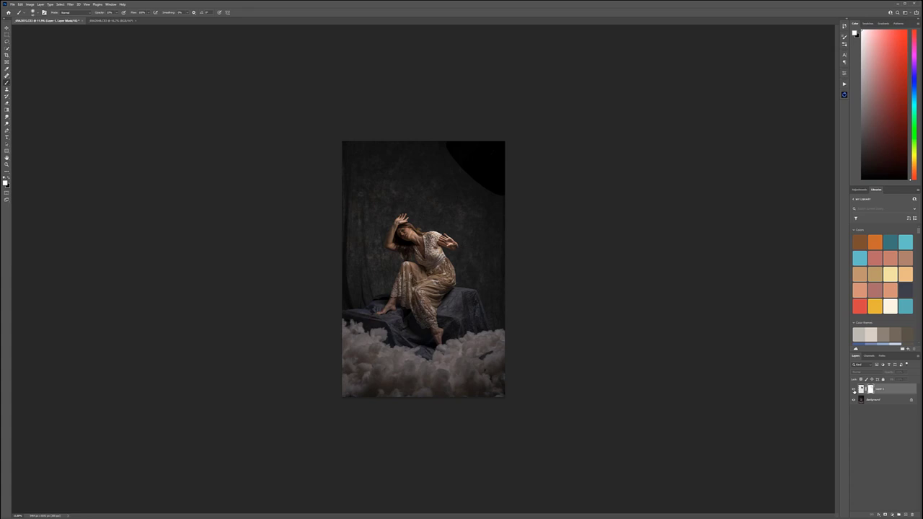
key("ctrl+z")
key("ctrl+shift+z")
key("ctrl+z")
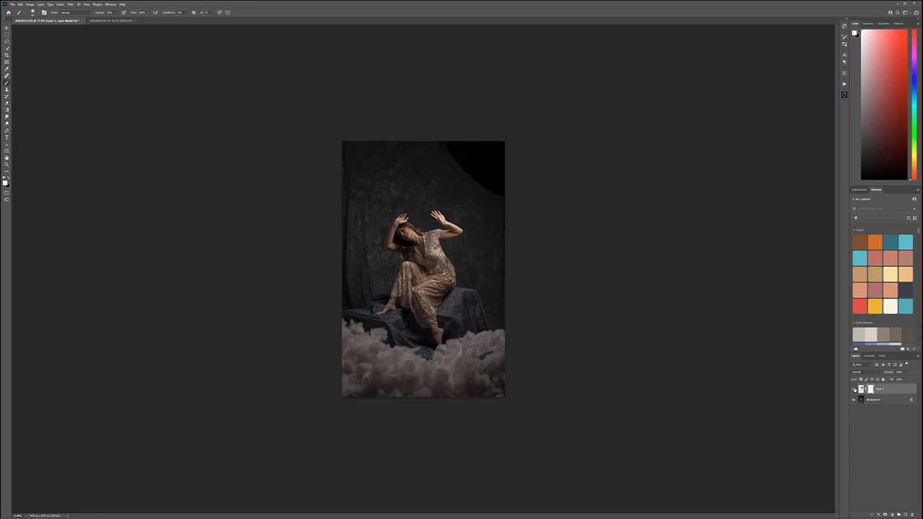
left_click(854, 390)
Step: Copy the foot and its surroundings from photo 2048 with a lasso selection and paste them into photo 2035
left_click(8, 28)
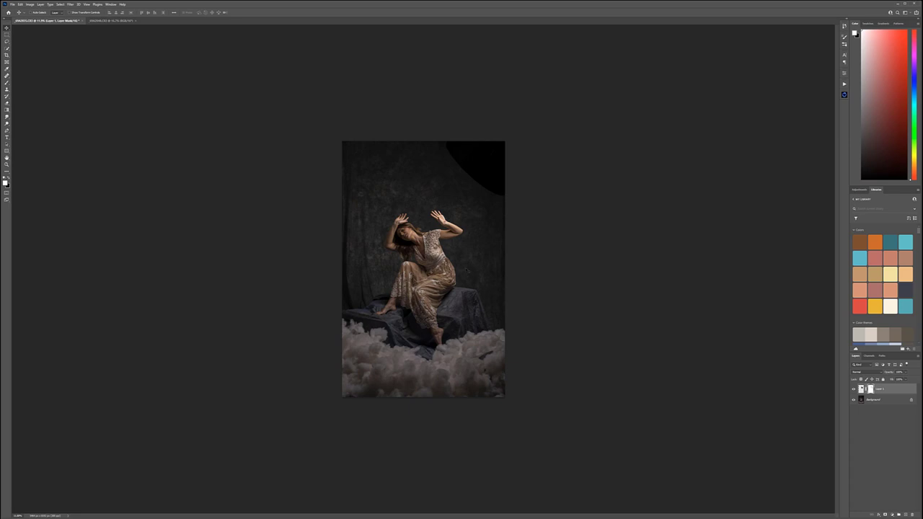
left_click(111, 20)
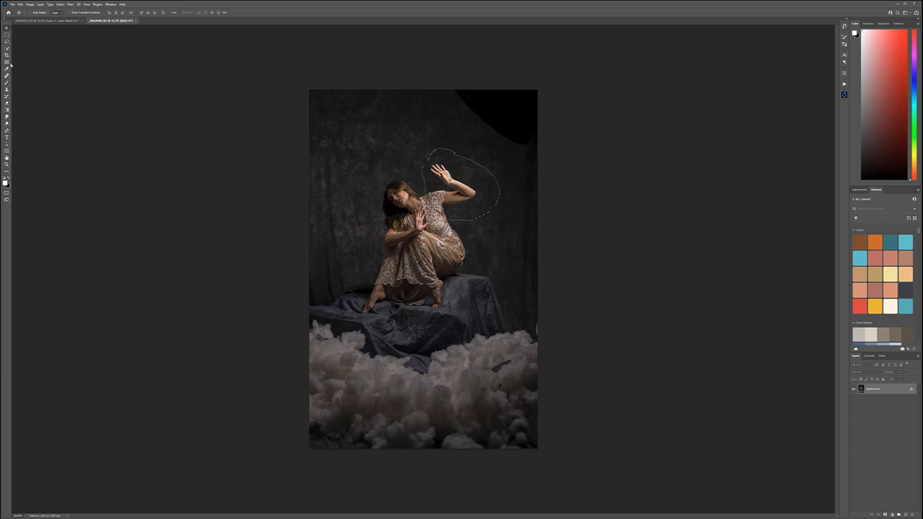
key("l")
left_click(47, 20)
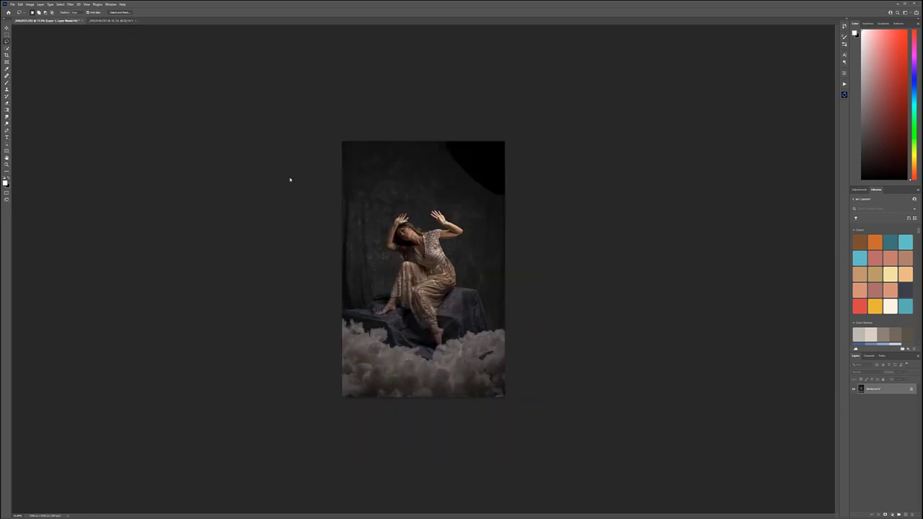
scroll(477, 378, "up", 10)
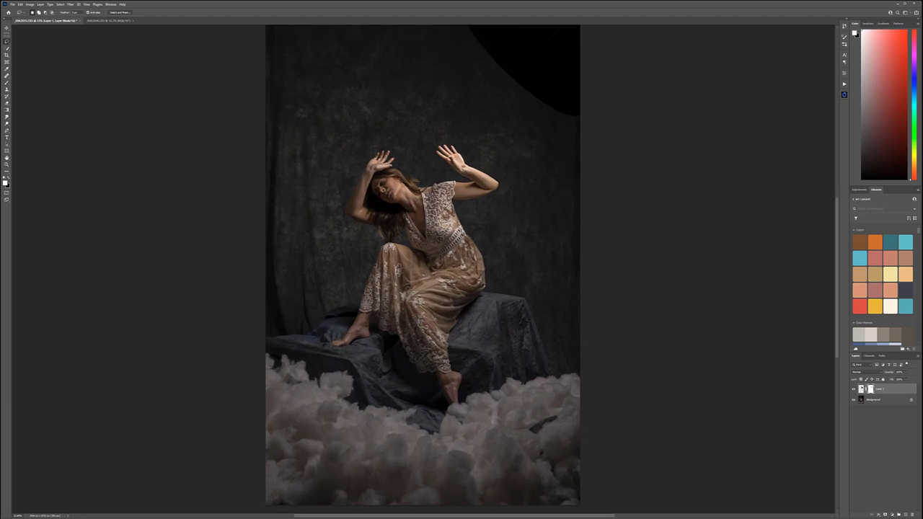
left_click_drag(477, 374, 452, 276)
key("ctrl+v")
Step: Make the pasted foot layer semi-transparent, align it over the original lower foot, and restore its opacity to 100%
left_click(7, 27)
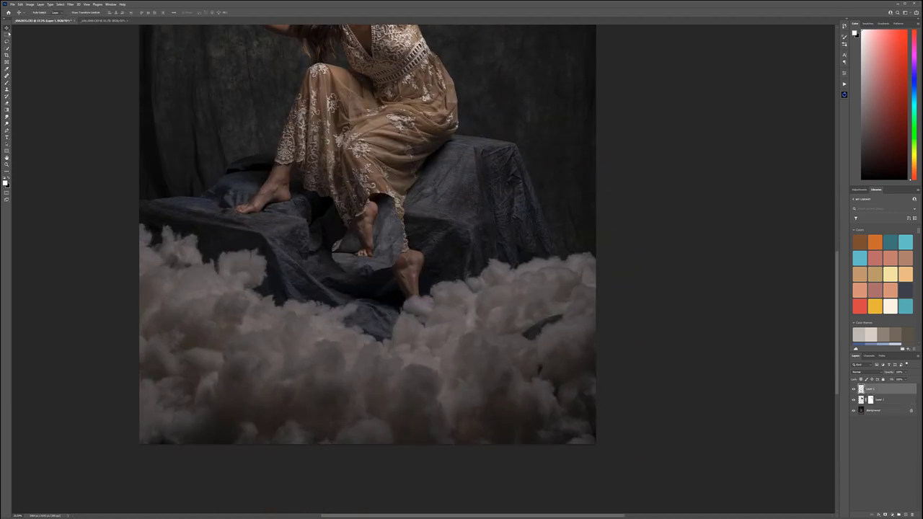
mouse_move(421, 276)
left_mouse_down()
mouse_move(433, 299)
mouse_move(422, 287)
left_mouse_up()
left_click(905, 372)
left_click_drag(887, 379, 892, 380)
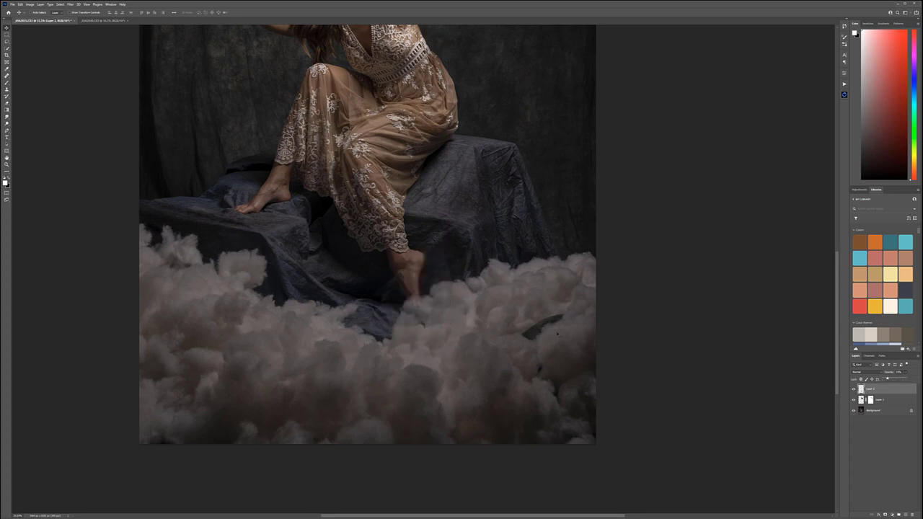
mouse_move(438, 280)
left_mouse_down()
mouse_move(429, 278)
mouse_move(433, 290)
left_mouse_up()
scroll(432, 288, "up", 2)
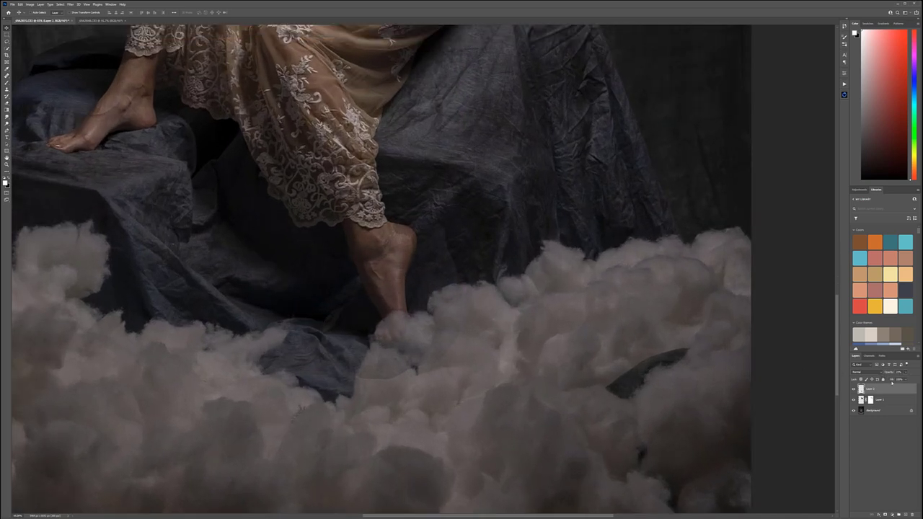
left_click(904, 372)
left_click_drag(901, 378, 904, 379)
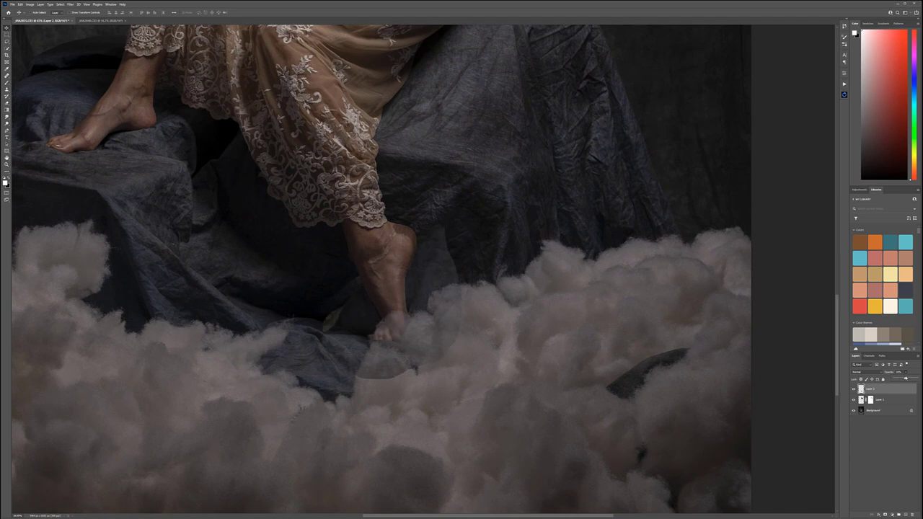
mouse_move(405, 270)
left_mouse_down()
mouse_move(408, 258)
mouse_move(398, 267)
left_mouse_up()
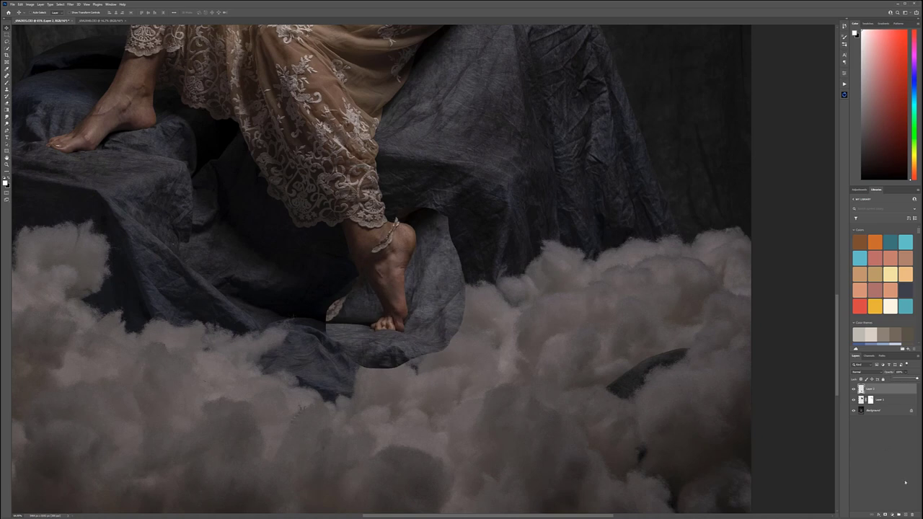
Step: Add a mask to the foot layer and paint black with an enlarged brush to hide the pasted fabric's hard edges
left_click(885, 515)
left_click(7, 80)
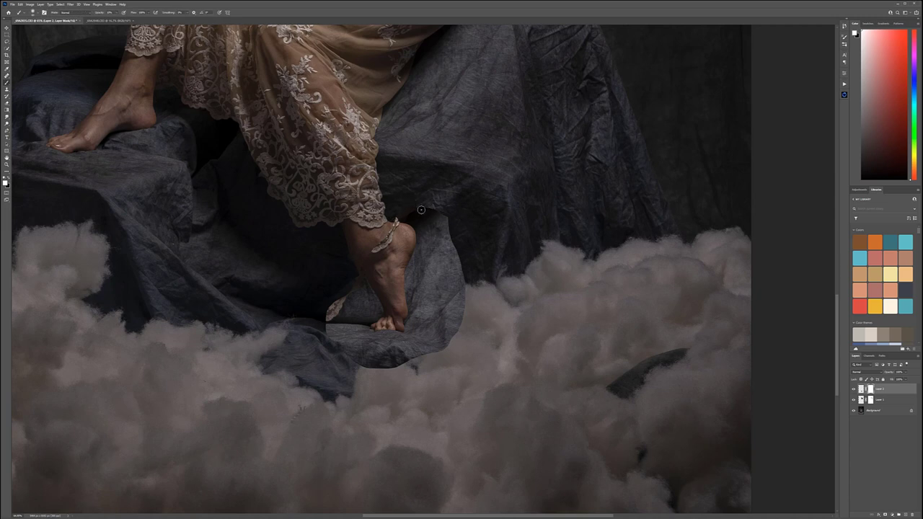
key("x")
key("bracketright")
key("bracketright")
key("bracketright")
key("bracketright")
key("bracketright")
key("bracketright")
key("bracketright")
key("bracketright")
mouse_move(421, 217)
left_mouse_down()
mouse_move(373, 234)
mouse_move(424, 208)
mouse_move(382, 219)
mouse_move(388, 231)
mouse_move(468, 215)
mouse_move(375, 236)
mouse_move(334, 330)
left_mouse_up()
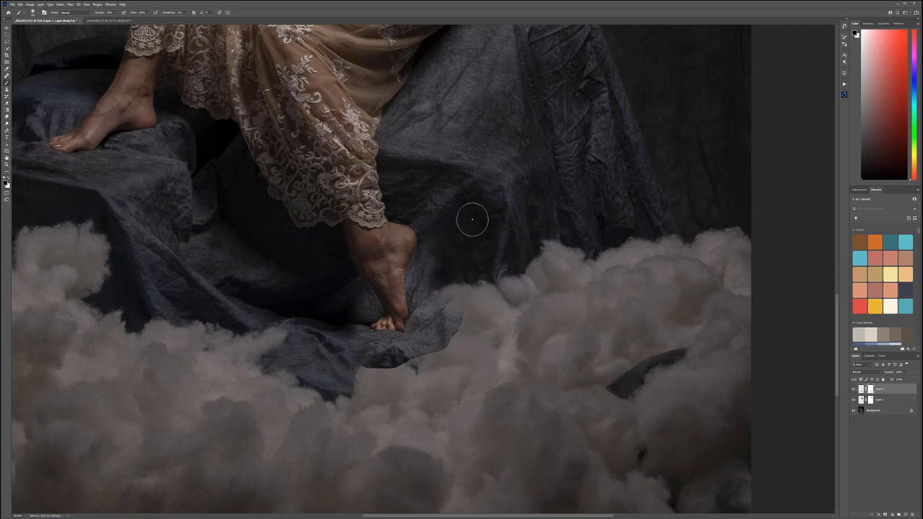
Step: Shrink the brush and mask the remaining edge where the cloth under the toes meets the clouds
scroll(408, 321, "up", 5)
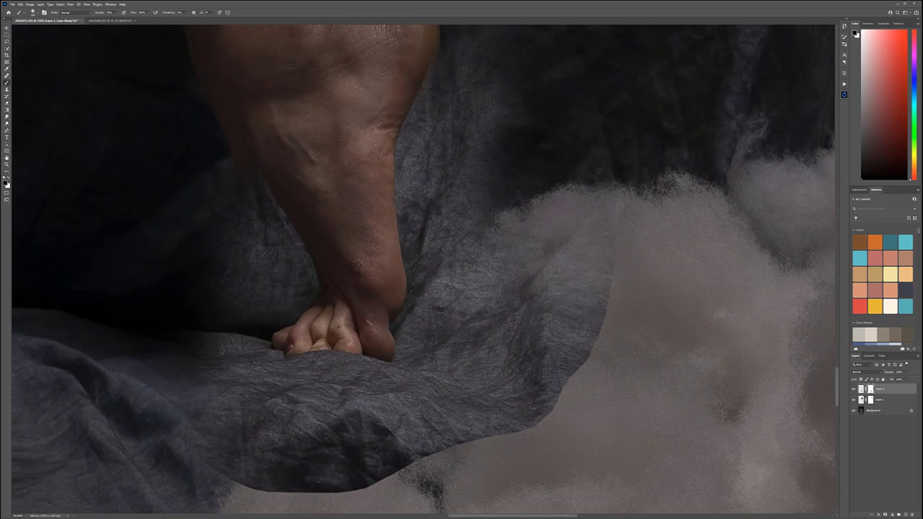
key("bracketleft")
key("bracketleft")
key("bracketleft")
scroll(362, 236, "down", 12)
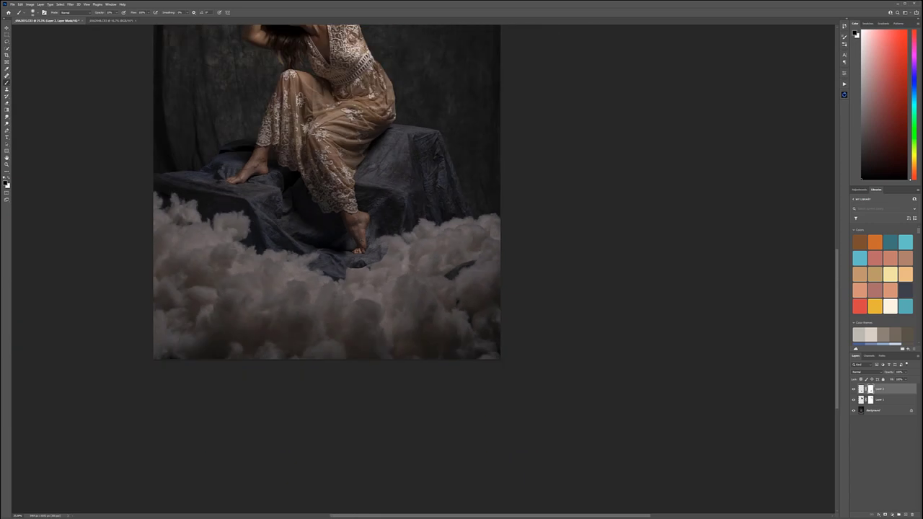
Step: Check the whole composite and stamp all visible layers into a new merged layer on top
scroll(356, 205, "down", 3)
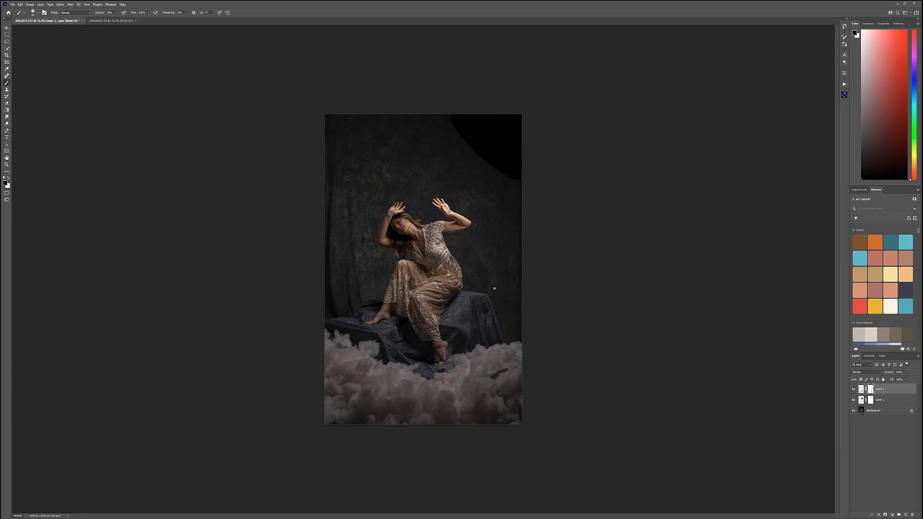
scroll(451, 275, "up", 4)
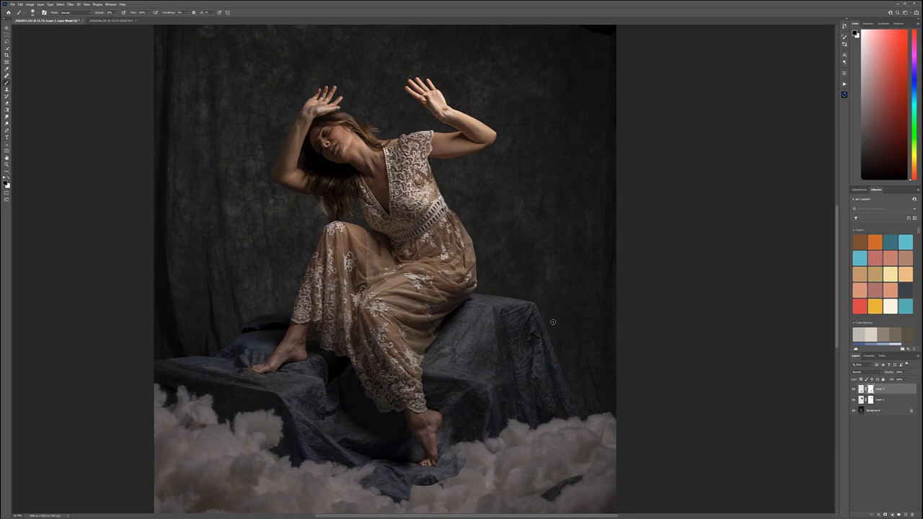
key("ctrl+alt+shift+e")
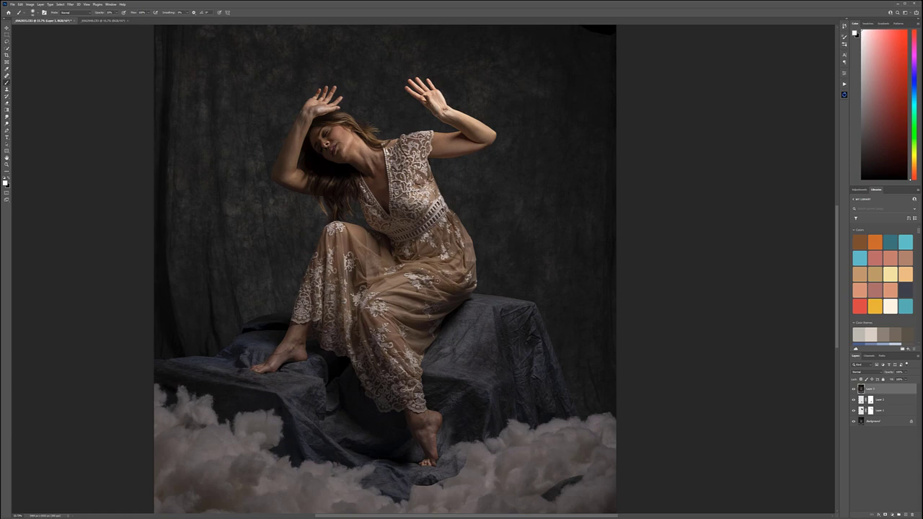
Step: Extend the canvas on both sides and above the woman to a nearly square format with a content-aware crop
scroll(433, 284, "down", 2)
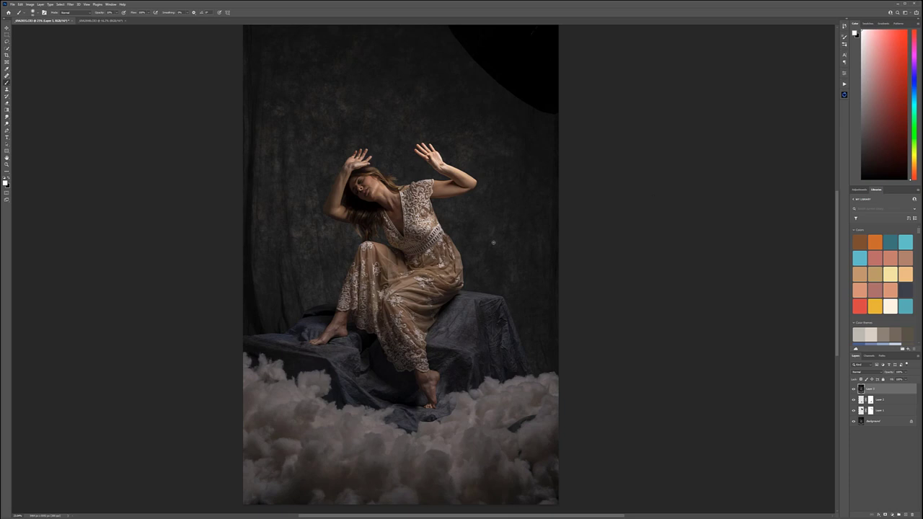
key("ctrl+minus")
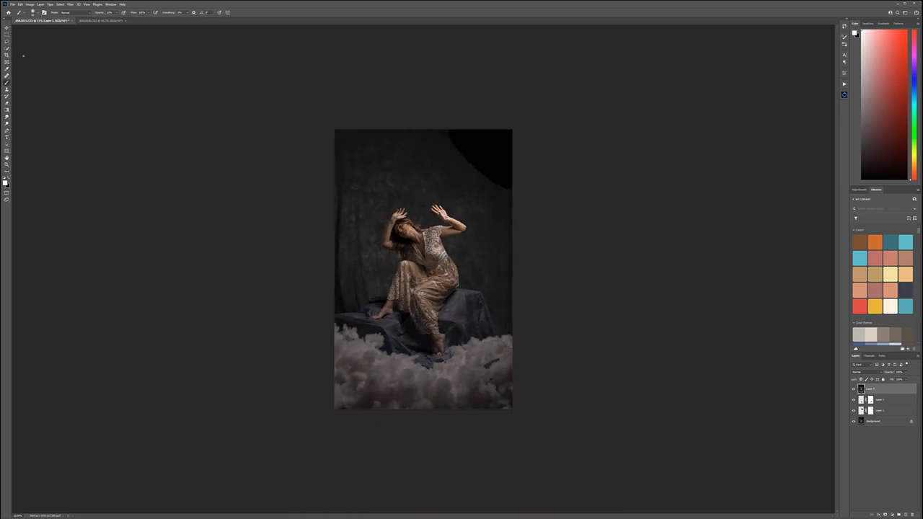
left_click(6, 55)
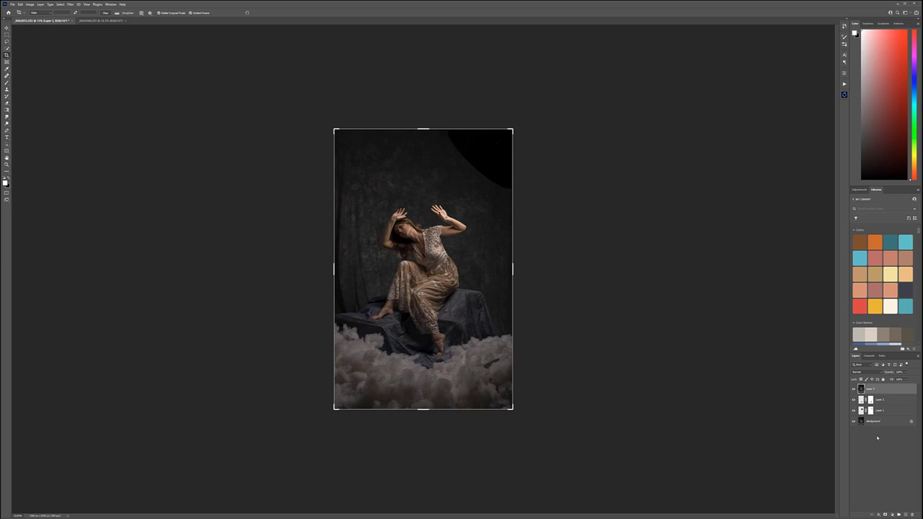
left_click_drag(333, 269, 320, 269)
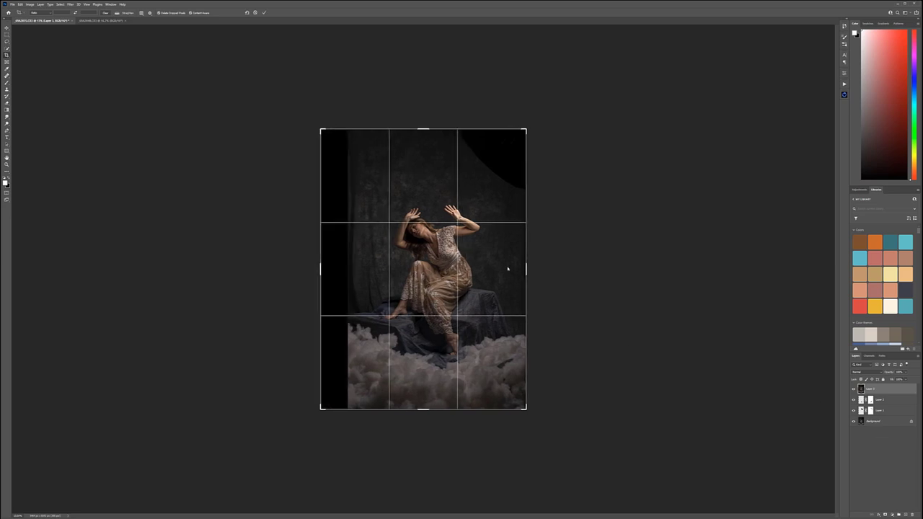
left_click_drag(526, 268, 562, 264)
left_click_drag(423, 129, 423, 116)
mouse_move(561, 268)
left_mouse_down()
mouse_move(582, 261)
mouse_move(570, 265)
left_mouse_up()
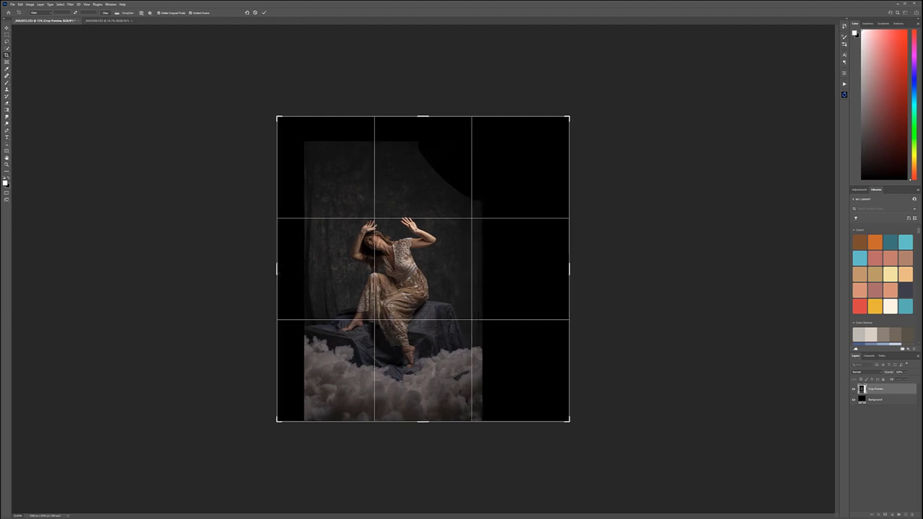
left_click_drag(277, 268, 270, 268)
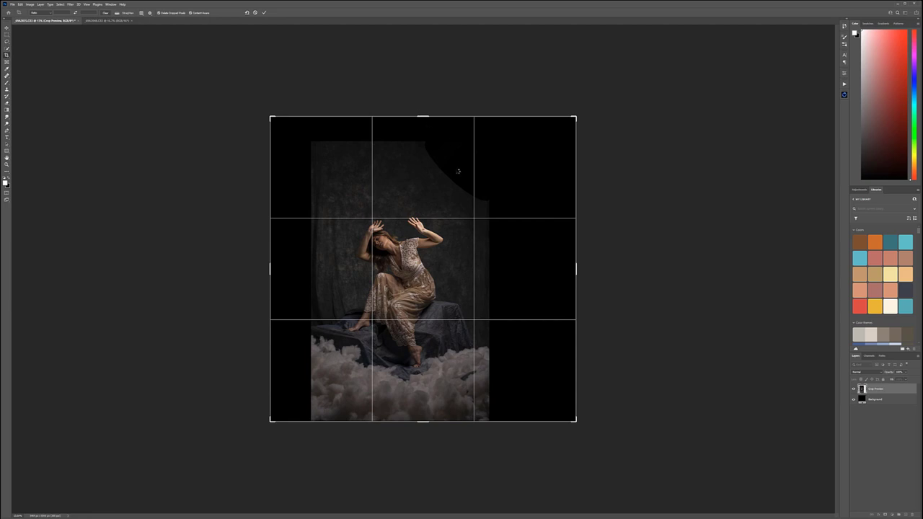
key("Return")
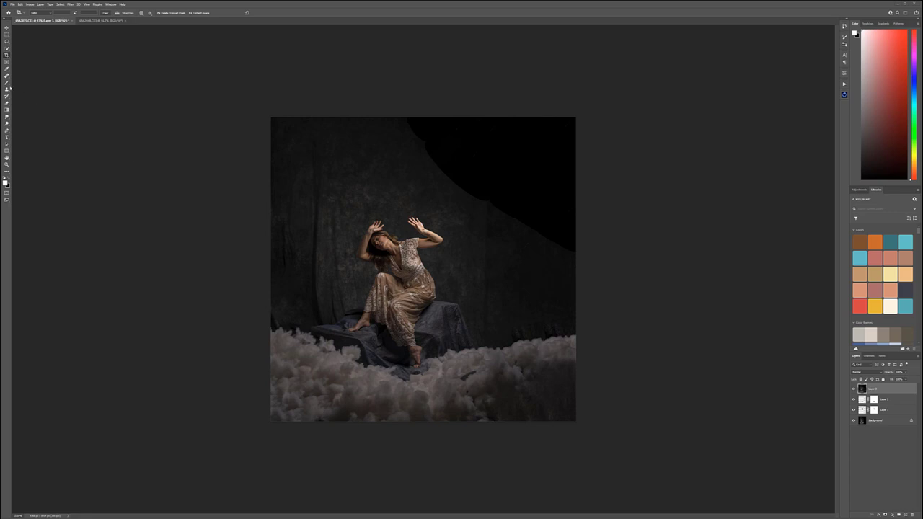
Step: Patch the left part of the black shape at the upper edge of the backdrop with nearby backdrop texture
left_click_drag(7, 76, 29, 86)
mouse_move(403, 116)
left_mouse_down()
mouse_move(425, 152)
mouse_move(486, 129)
mouse_move(473, 115)
left_mouse_up()
left_click_drag(442, 144, 343, 163)
key("ctrl+d")
mouse_move(494, 115)
left_mouse_down()
mouse_move(451, 150)
mouse_move(465, 201)
mouse_move(529, 158)
mouse_move(521, 116)
left_mouse_up()
left_click_drag(506, 154, 339, 169)
key("ctrl+d")
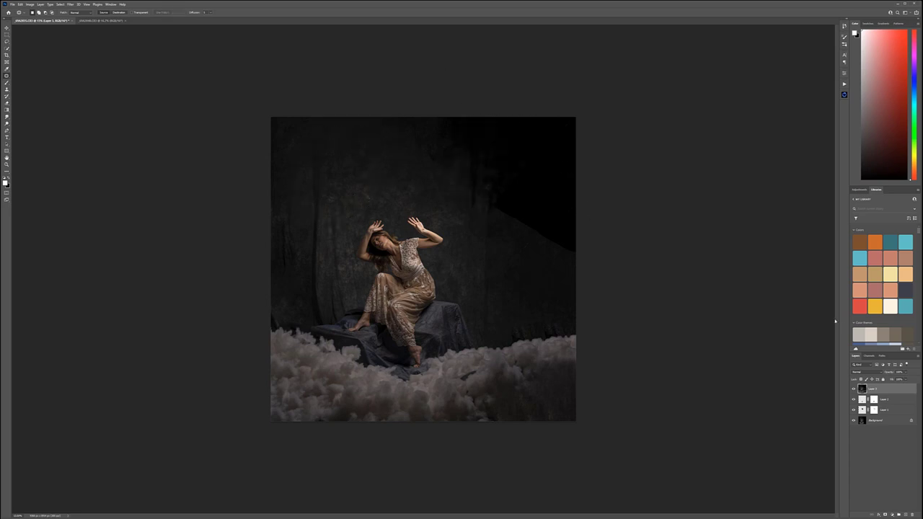
Step: Clone backdrop texture over the remaining black area in the upper-right part of the photo with the Clone Stamp
left_click(7, 89)
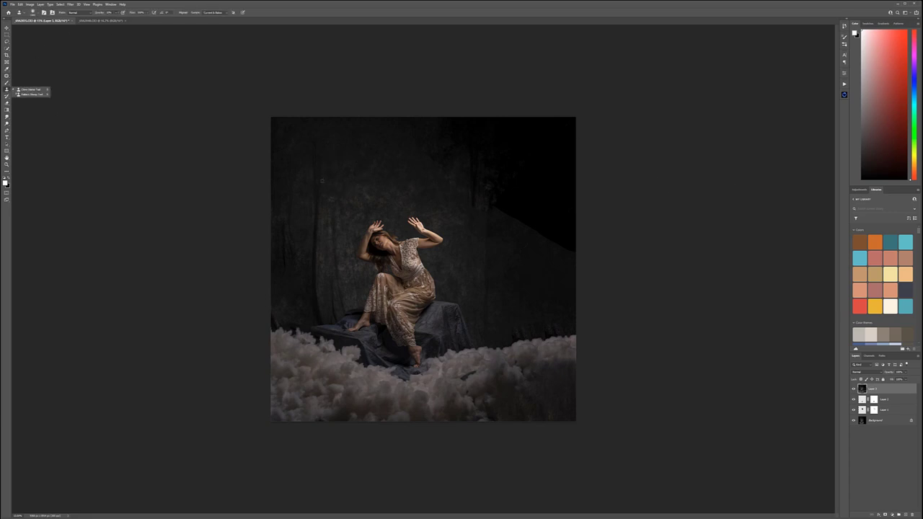
left_click(343, 175, "alt")
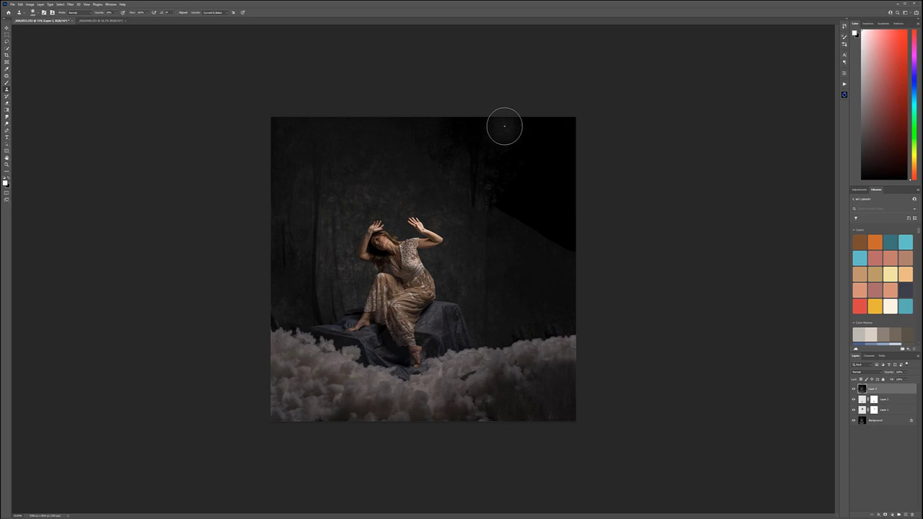
mouse_move(528, 135)
left_mouse_down()
mouse_move(499, 117)
mouse_move(538, 132)
mouse_move(570, 130)
mouse_move(465, 117)
mouse_move(553, 138)
mouse_move(527, 137)
mouse_move(564, 169)
mouse_move(568, 228)
mouse_move(547, 188)
mouse_move(517, 166)
mouse_move(514, 185)
mouse_move(517, 204)
mouse_move(571, 224)
mouse_move(565, 247)
mouse_move(476, 131)
mouse_move(459, 129)
mouse_move(455, 147)
mouse_move(481, 177)
mouse_move(489, 134)
left_mouse_up()
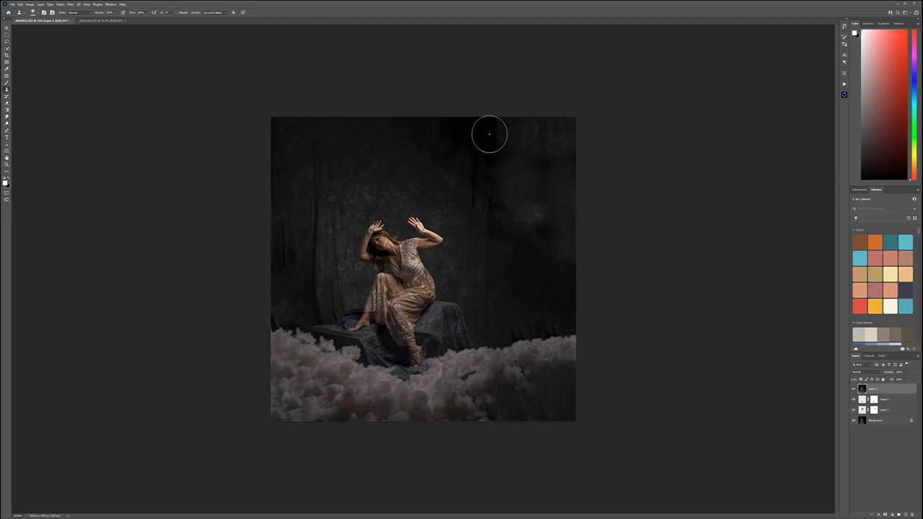
left_click(176, 13)
mouse_move(488, 141)
left_mouse_down()
mouse_move(557, 152)
mouse_move(479, 133)
mouse_move(613, 245)
mouse_move(576, 247)
mouse_move(485, 193)
left_mouse_up()
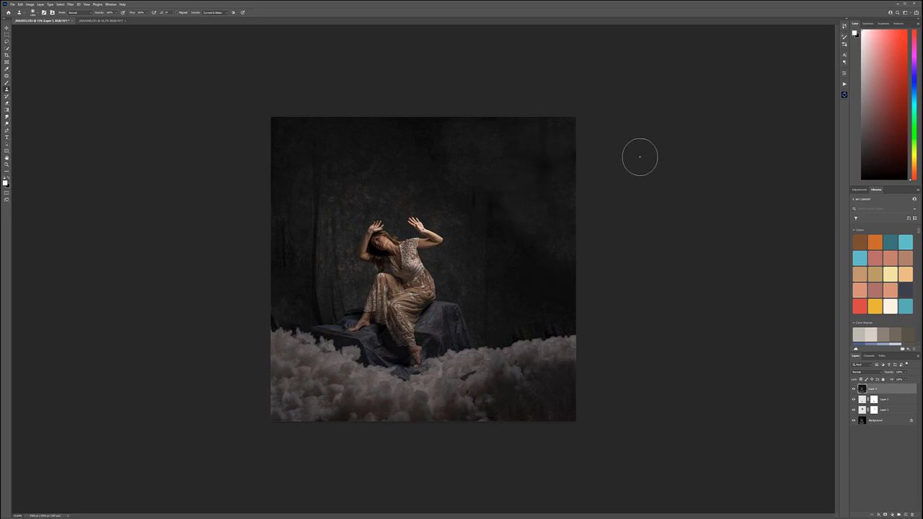
Step: Patch the smooth and dark areas along the upper backdrop and above the raised hand with textured backdrop
key("j")
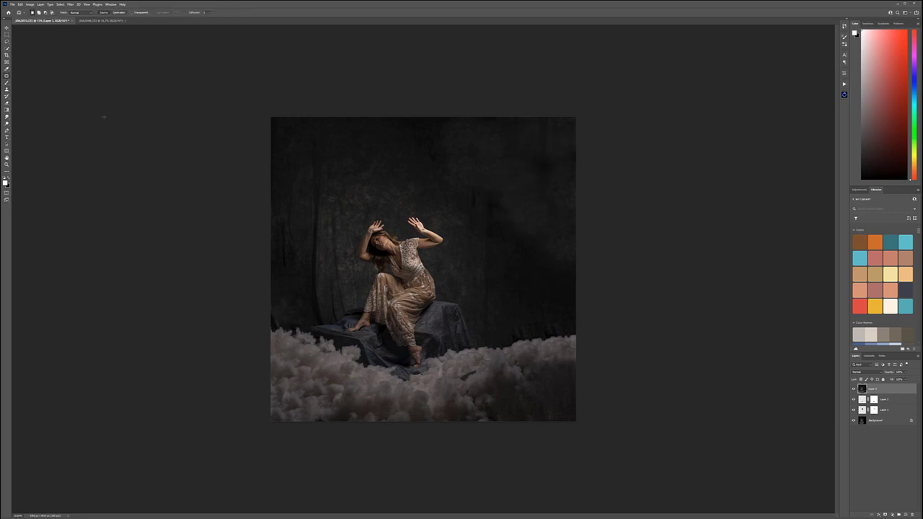
mouse_move(409, 120)
left_mouse_down()
mouse_move(441, 170)
mouse_move(411, 119)
mouse_move(375, 142)
left_mouse_up()
key("ctrl+d")
mouse_move(460, 142)
left_mouse_down()
mouse_move(490, 230)
mouse_move(465, 145)
left_mouse_up()
left_click_drag(472, 183, 324, 166)
key("ctrl+d")
mouse_move(457, 117)
left_mouse_down()
mouse_move(524, 205)
mouse_move(551, 119)
left_mouse_up()
left_click_drag(284, 126, 364, 211, "shift")
left_click_drag(340, 176, 364, 175)
Step: Patch the uneven dark areas on the right side of the backdrop, down toward the clouds, with matching texture
mouse_move(575, 201)
left_mouse_down()
mouse_move(516, 197)
mouse_move(494, 221)
mouse_move(548, 236)
mouse_move(360, 180)
left_mouse_up()
left_click(650, 237)
mouse_move(484, 213)
left_mouse_down()
mouse_move(537, 251)
mouse_move(542, 235)
mouse_move(382, 199)
left_mouse_up()
left_click(583, 249)
mouse_move(563, 229)
left_mouse_down()
mouse_move(573, 269)
mouse_move(392, 176)
left_mouse_up()
left_click(598, 192)
mouse_move(574, 181)
left_mouse_down()
mouse_move(542, 248)
mouse_move(601, 252)
mouse_move(363, 178)
left_mouse_up()
left_click(669, 234)
mouse_move(565, 263)
left_mouse_down()
mouse_move(502, 262)
mouse_move(564, 310)
mouse_move(570, 280)
mouse_move(484, 286)
left_mouse_up()
left_click(624, 247)
Step: Start a Pen tool path at the skirt's left edge above the hem and trace down the front of the ankle
left_click(6, 130)
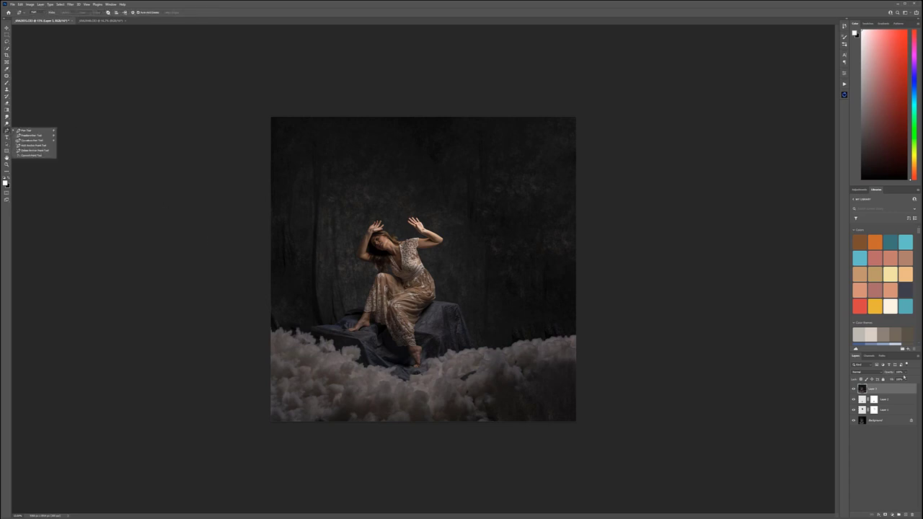
left_click(35, 130)
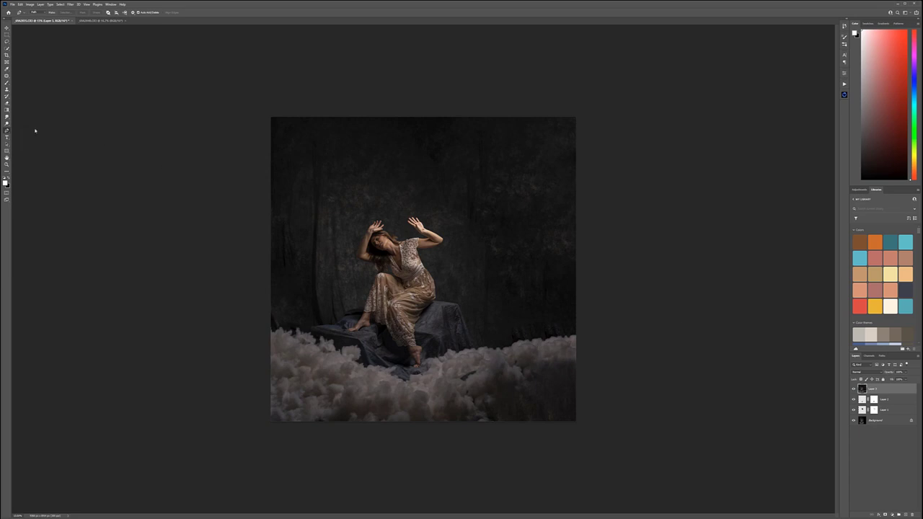
scroll(330, 310, "up", 15)
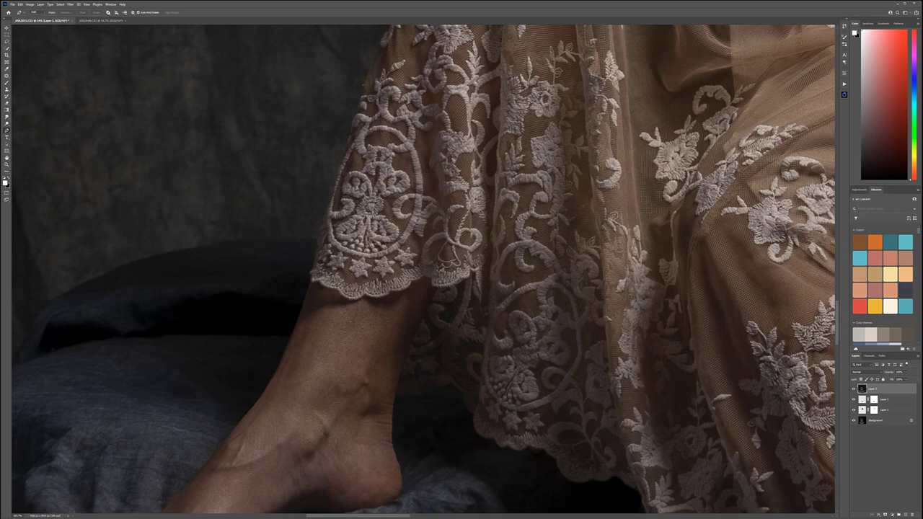
left_click_drag(347, 247, 434, 194)
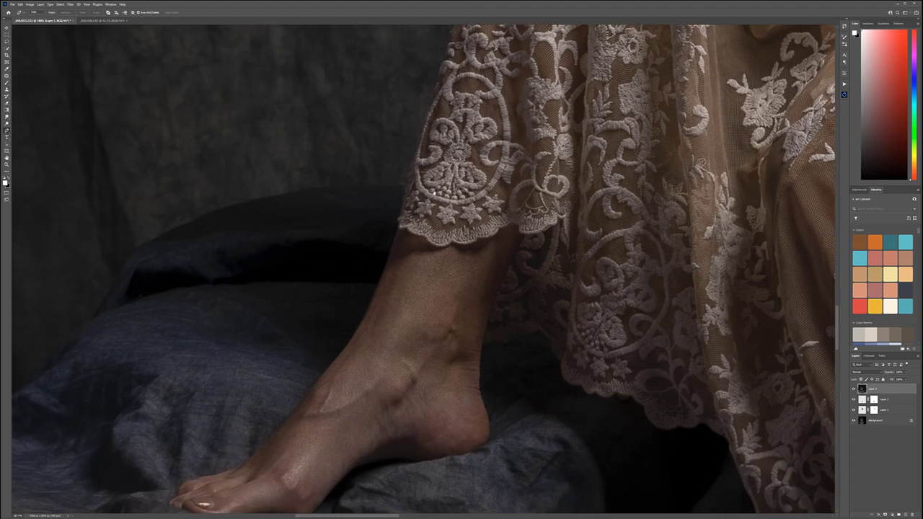
left_click(412, 165)
left_click_drag(367, 310, 355, 333)
left_click_drag(466, 315, 689, 170)
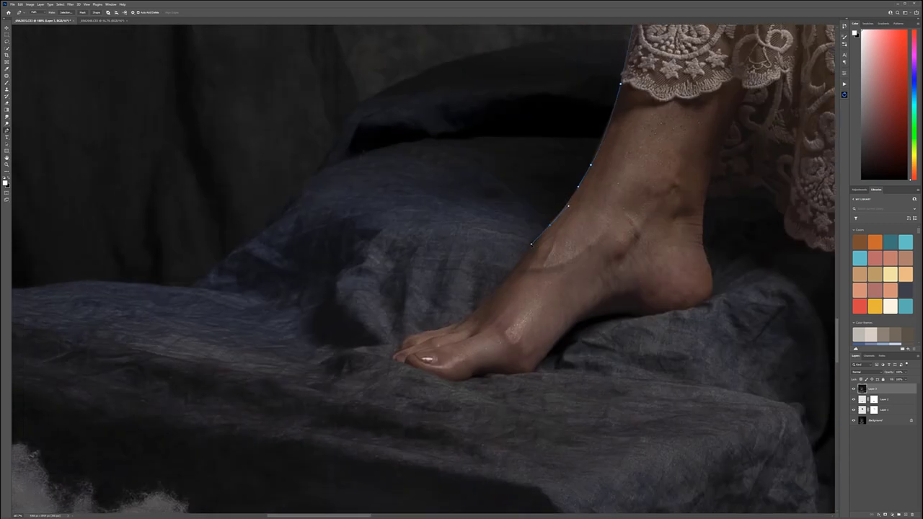
Step: Continue the path down the top of the left foot, around the toes and along the sole
scroll(527, 321, "up", 5)
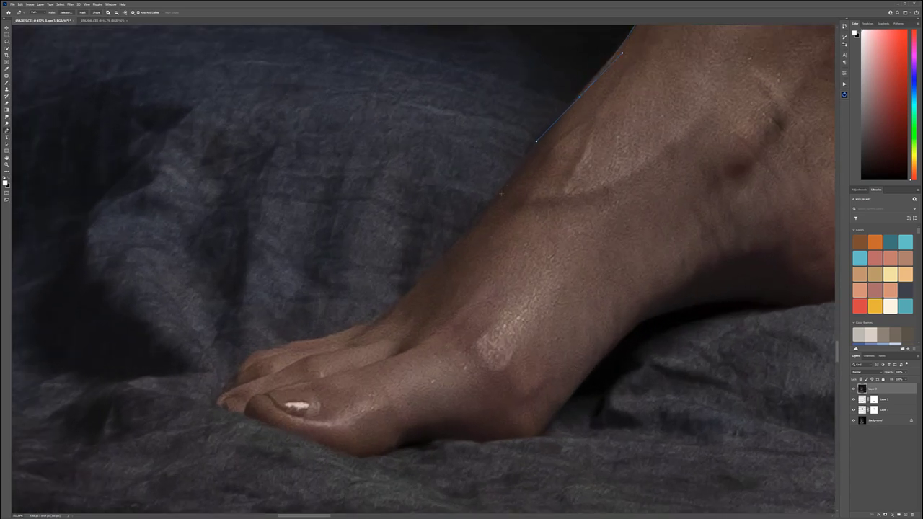
left_click(436, 266)
left_click(216, 408)
left_click_drag(231, 411, 240, 410)
left_click(339, 452)
left_click(378, 455)
left_click(401, 448)
left_click(447, 438)
left_click_drag(486, 441, 494, 442)
Step: Trace the path around the heel, up the back of the ankle and onto the scalloped lace hem
left_click(575, 390)
left_click(382, 307)
left_click(457, 310)
left_click(566, 282)
left_click(583, 253)
left_click(432, 251)
left_click(464, 248)
left_click(537, 312)
left_click(206, 322)
left_click(315, 334)
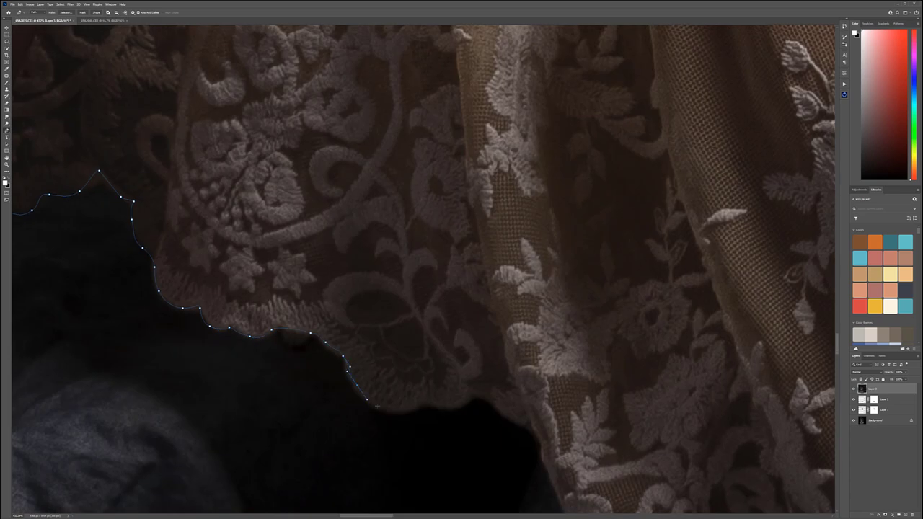
Step: Follow the scalloped lace hem with path points across to the lower leg on the right
left_click(418, 189)
left_click(450, 267)
left_click(455, 268)
left_click(449, 336)
left_click(324, 278)
left_click_drag(341, 298, 350, 304)
left_click(371, 306)
left_click(493, 267)
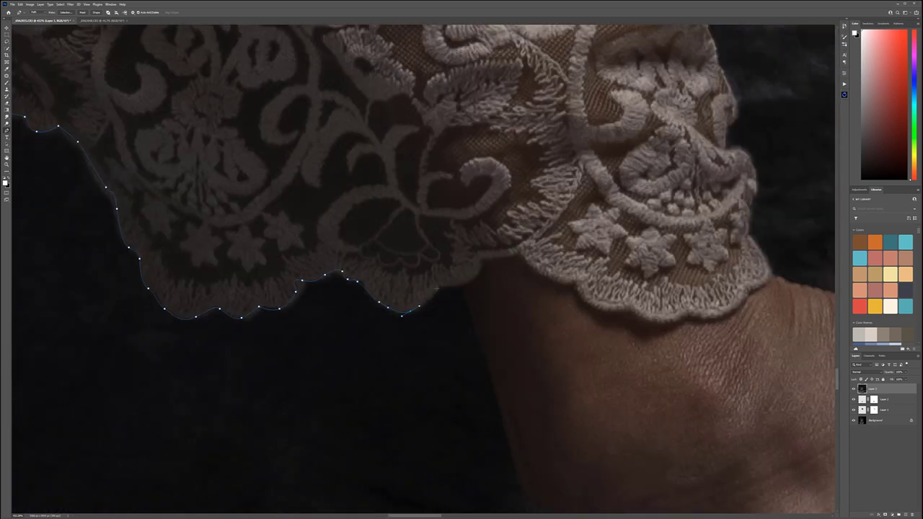
Step: Trace the path down the front of the lower leg and around the toes and heel of the right foot
left_click(462, 293)
left_click(501, 409)
left_click(478, 210)
left_click(493, 260)
left_click(413, 351)
left_click_drag(439, 394, 446, 393)
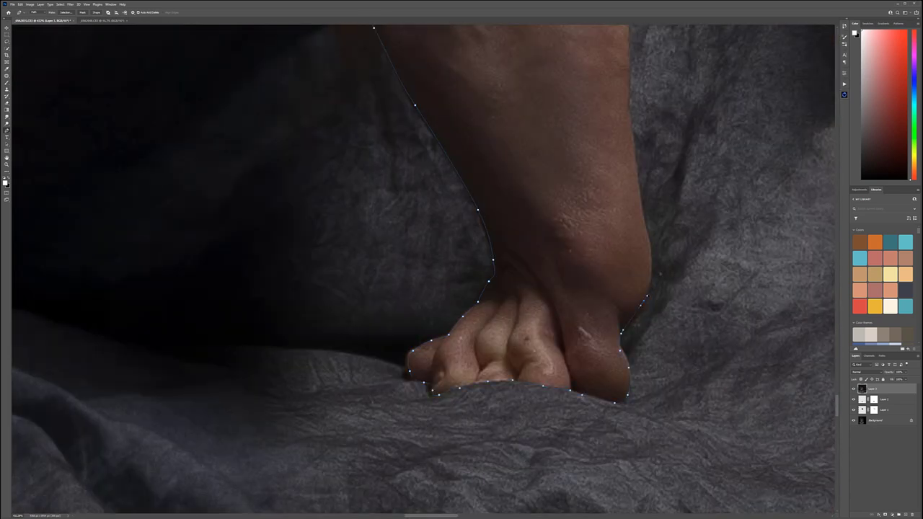
Step: Continue the path up the back of the right ankle and along the lower right edge of the skirt
left_click(469, 491)
left_click(457, 348)
left_click(476, 223)
left_click(464, 338)
left_click(446, 269)
left_click(388, 304)
left_click(345, 248)
left_click_drag(371, 195, 374, 181)
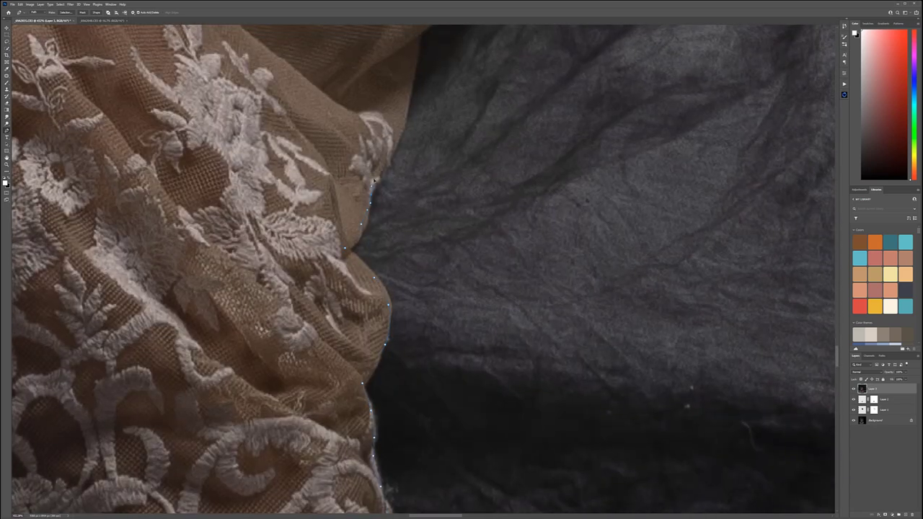
Step: Trace the right edge of the skirt upward past the draped seat to the hip
left_click(319, 412)
left_click(387, 282)
left_click(370, 354)
left_click(408, 339)
left_click(354, 474)
left_click(400, 457)
left_click(392, 431)
left_click(374, 387)
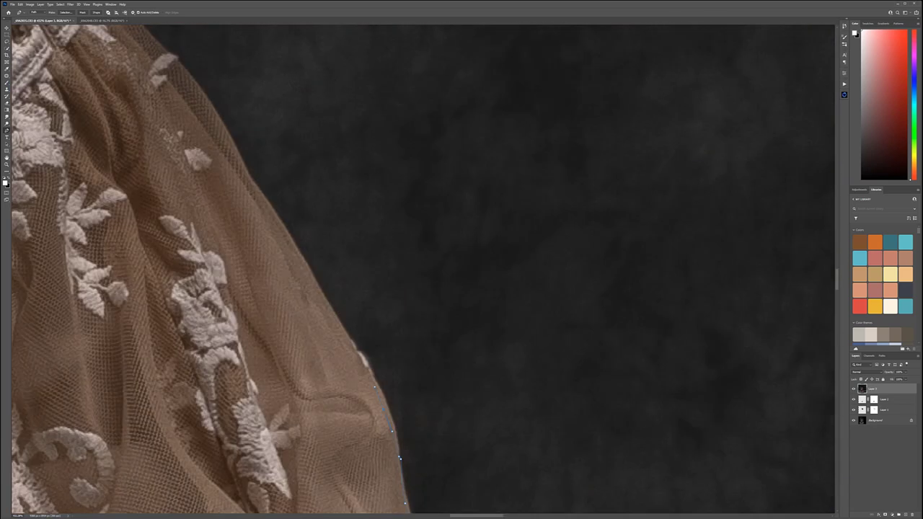
Step: Extend the path up the side of the dress and along the underside of the right upper arm to the elbow
left_click(187, 351)
left_click(272, 360)
left_click(322, 363)
left_click(524, 340)
left_click(712, 285)
left_click(582, 354)
left_click(627, 332)
left_click(658, 308)
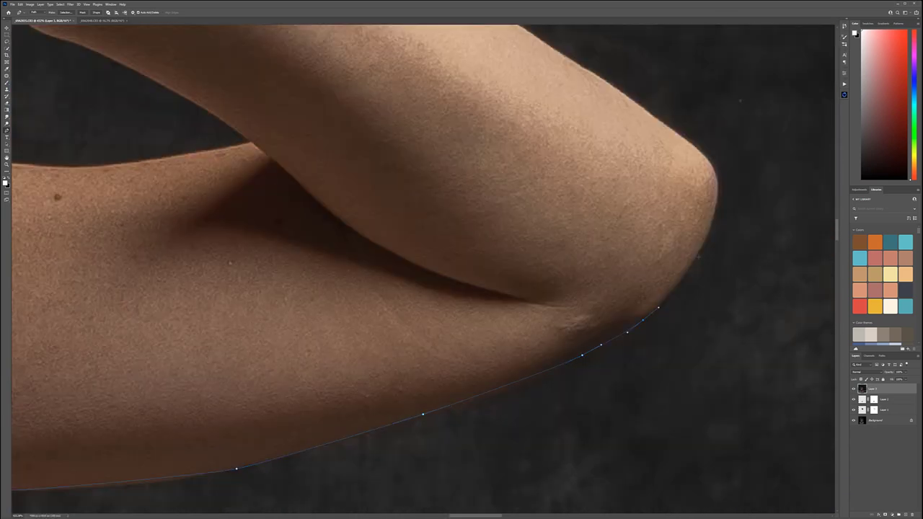
Step: Outline the right elbow and outer forearm, then the first two fingers of the right raised hand
left_click(697, 256)
left_click(613, 330)
left_click(411, 281)
left_click(412, 267)
left_click(512, 371)
left_click(476, 354)
left_click(457, 331)
left_click(409, 260)
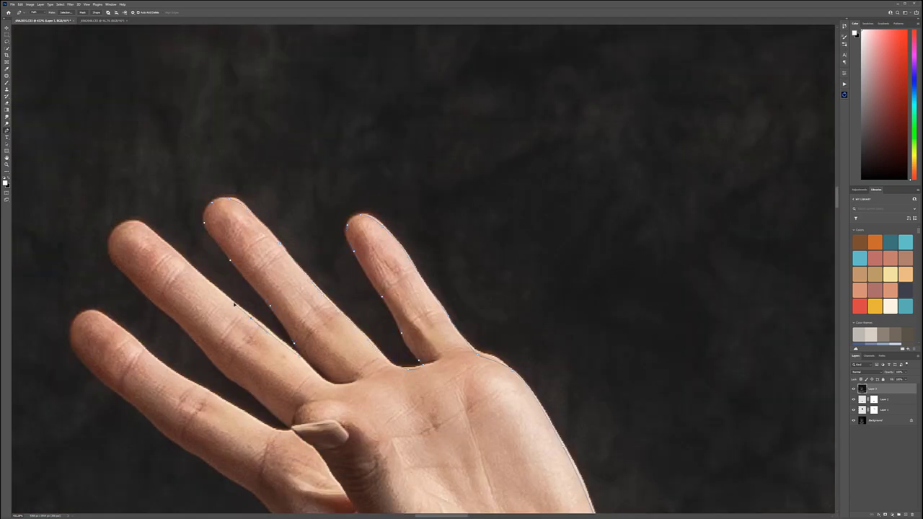
Step: Trace the remaining fingers and inner forearm of the right arm, continuing along the lace shoulder
left_click_drag(109, 245, 278, 140)
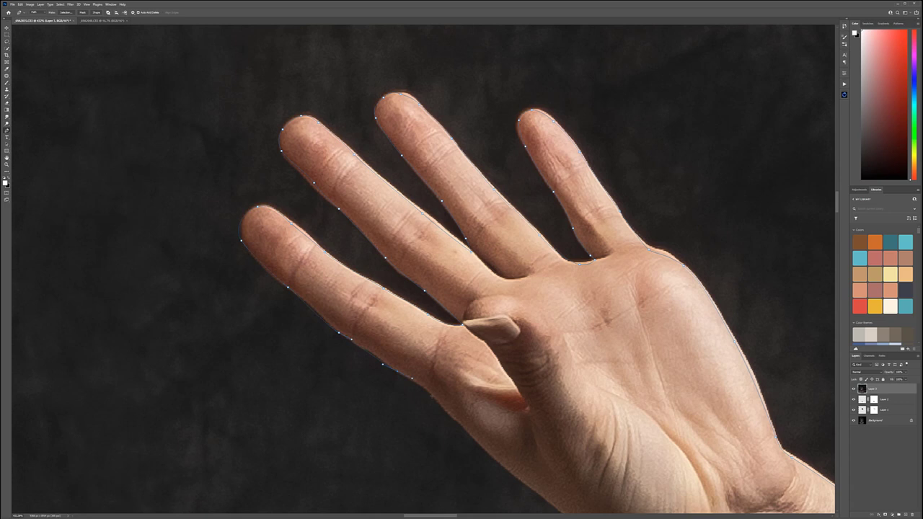
left_click(432, 395)
left_click(366, 281)
left_click(428, 332)
left_click(512, 391)
left_click(484, 340)
left_click(530, 359)
left_click(492, 276)
left_click(352, 320)
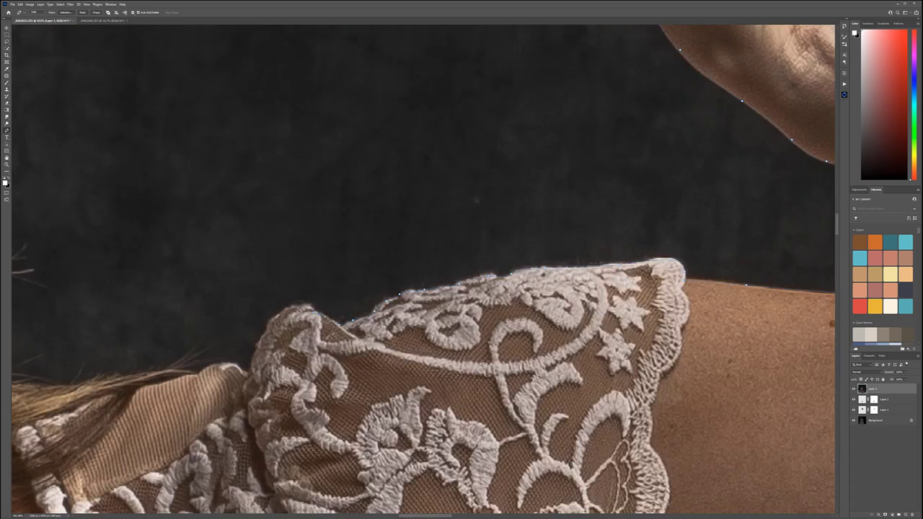
Step: Carry the path loosely over the hair and around the thumb and index fingertip of the left raised hand
left_click(546, 397)
left_click(457, 319)
left_click(684, 255)
left_click(567, 206)
left_click(494, 165)
left_click(404, 192)
left_click(423, 360)
left_click(461, 177)
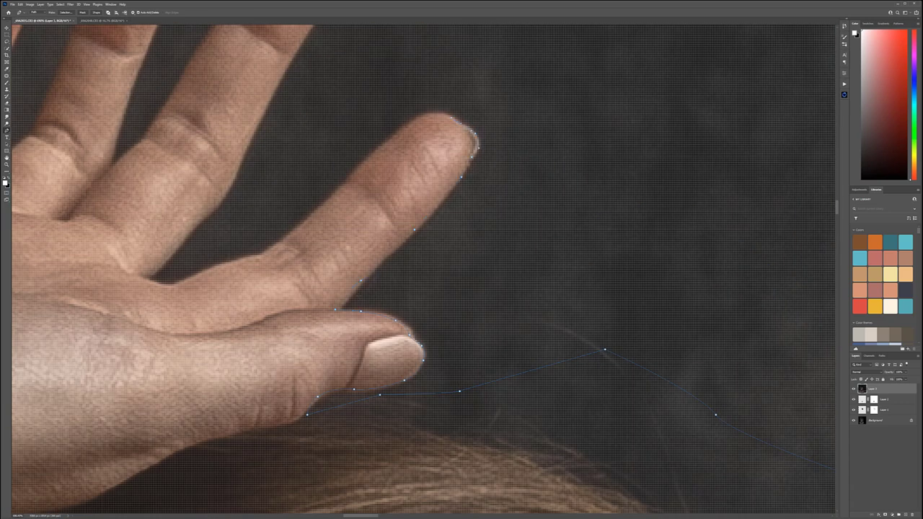
Step: Outline the upper side of the left raised hand's index finger and both sides of its middle finger
left_click(429, 112)
left_click(364, 165)
left_click(341, 274)
left_click(389, 224)
left_click(466, 93)
left_click(481, 243)
left_click(359, 311)
left_click(313, 380)
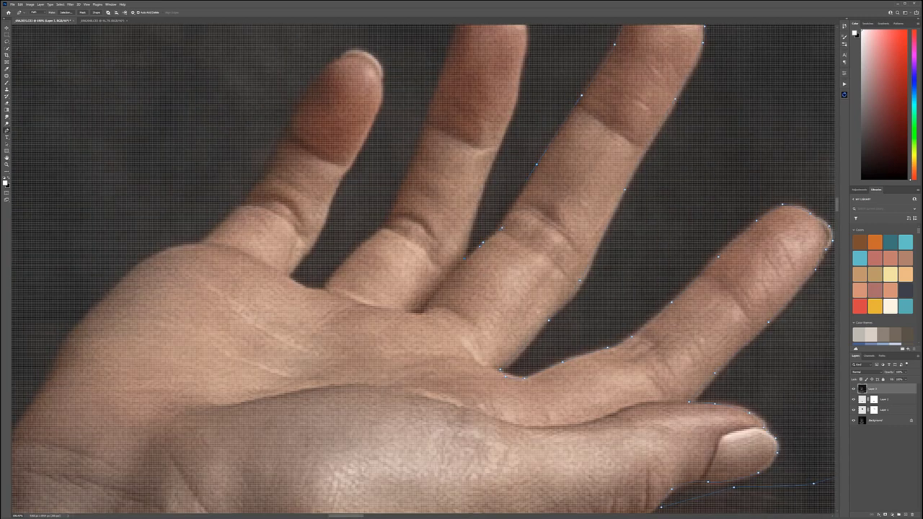
Step: Trace the ring finger and little finger of the left raised hand
left_click(478, 198)
left_click(514, 110)
left_click_drag(513, 110, 471, 305)
left_click(482, 244)
left_click(481, 222)
left_click(475, 200)
left_click(454, 189)
left_click_drag(315, 442, 474, 278)
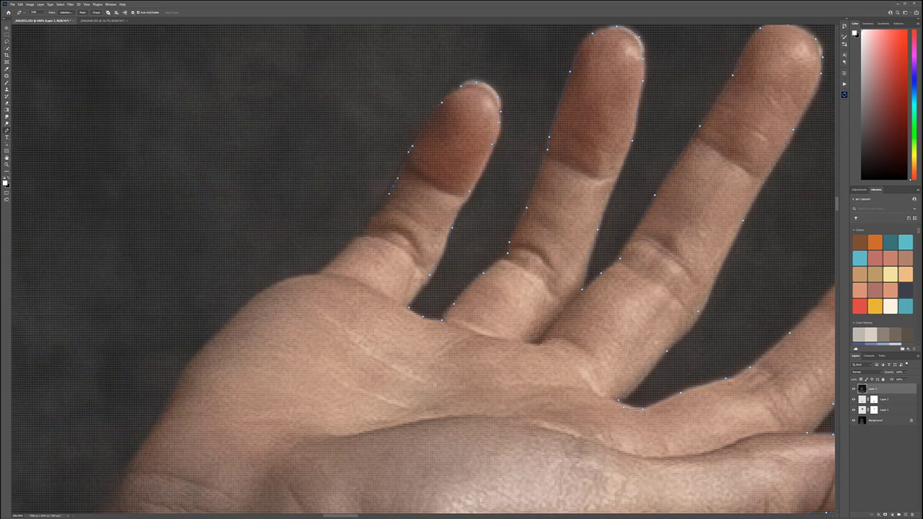
Step: Continue the path down the outer left forearm, around the elbow and along the underside of the upper arm
left_click(336, 303)
left_click(534, 37)
left_click(422, 210)
left_click(385, 300)
left_click(276, 194)
left_click(450, 290)
left_click(474, 298)
left_click(600, 335)
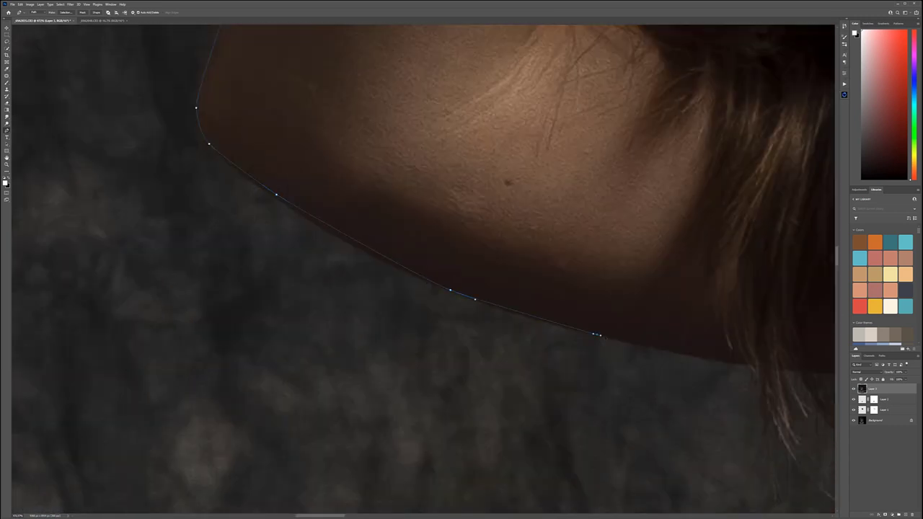
Step: Route the path around the hanging hair and knee, then down the skirt's left edge to complete the outer outline
scroll(604, 337, "down", 5)
left_click(480, 196)
left_click(470, 319)
left_click(442, 391)
left_click_drag(442, 391, 542, 163)
left_click_drag(441, 428, 521, 173)
left_click_drag(483, 294, 471, 330)
left_click_drag(437, 472, 455, 384)
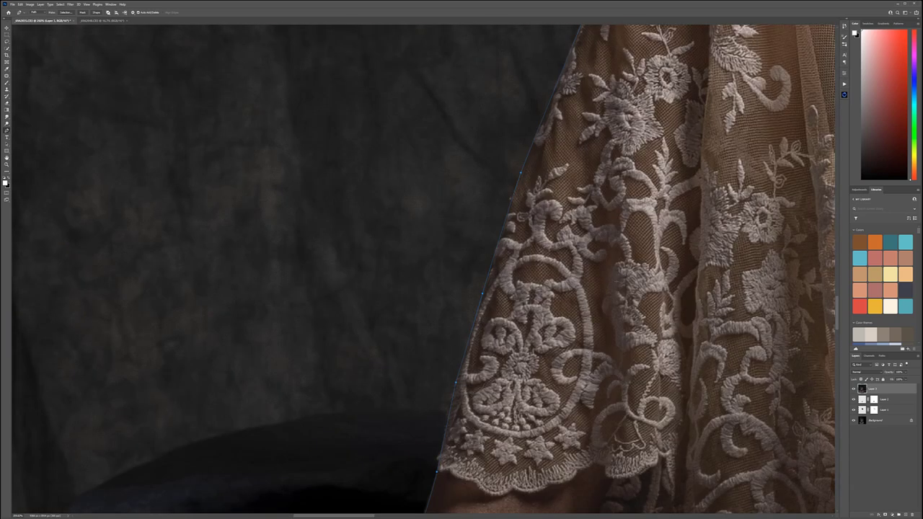
scroll(620, 279, "down", 7)
left_click_drag(685, 203, 472, 362)
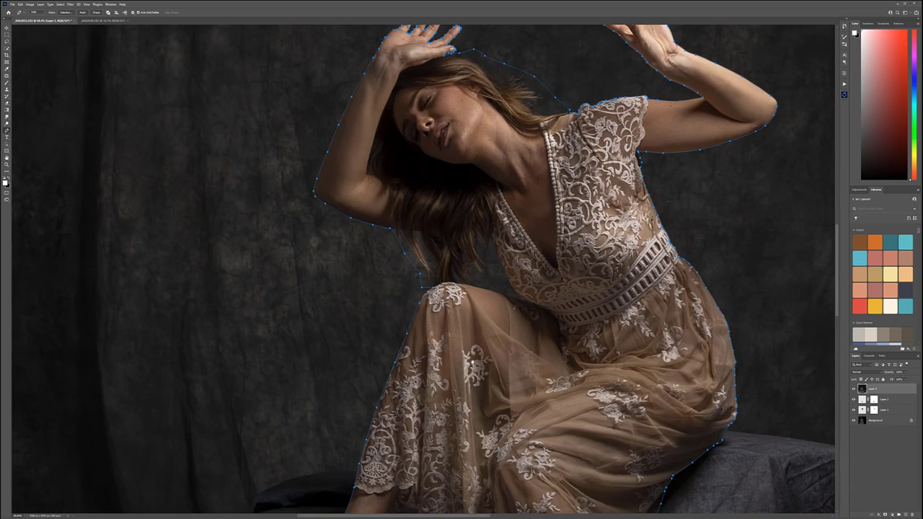
Step: Start an inner Pen path in the gap between hair and body, tracing the bodice edge down toward the waist
scroll(499, 273, "up", 5)
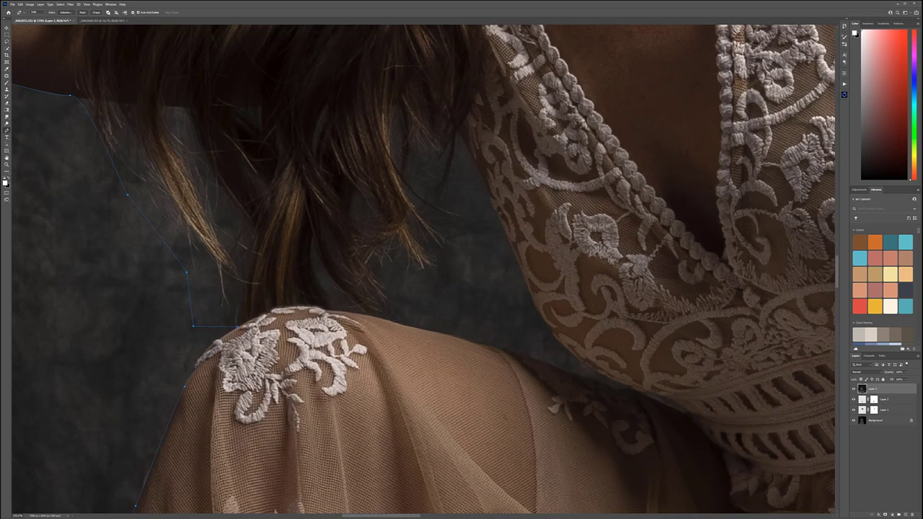
scroll(481, 168, "up", 2)
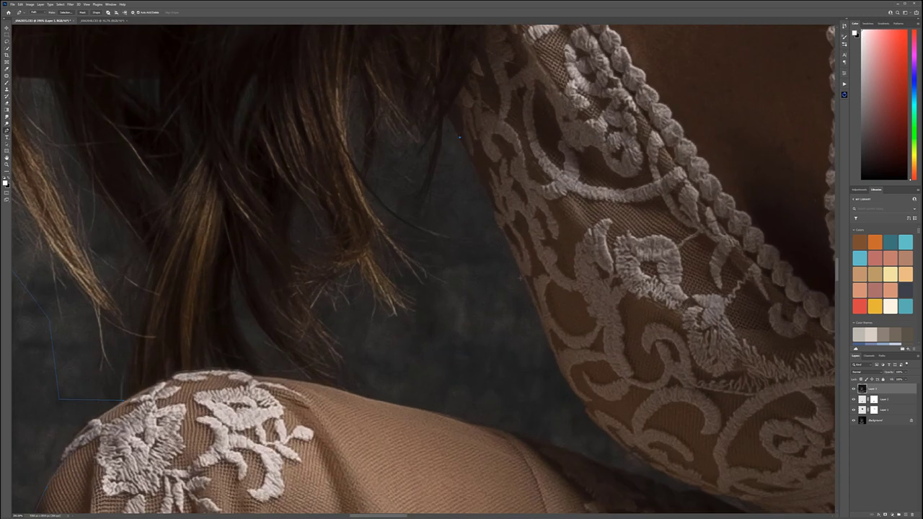
left_click(505, 226)
left_click(523, 278)
left_click_drag(658, 452, 521, 318)
left_click(510, 328)
left_click(551, 346)
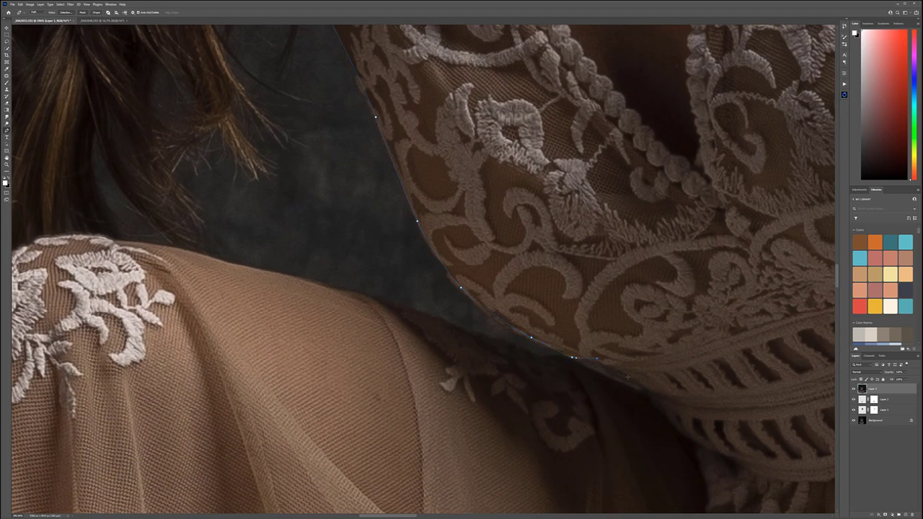
Step: Continue the inner path around the narrow corner at the waist and back along the upper edge of the raised thigh
left_click(646, 393)
left_click_drag(609, 382, 586, 369)
left_click(562, 358)
left_click(534, 357)
left_click(521, 349)
left_click(507, 347)
left_click(489, 339)
left_click(469, 330)
left_click(397, 310)
Step: Route the inner path from the thigh up around the loose hair tips to the bodice, closing the background gap
left_click_drag(283, 278, 431, 312)
left_click_drag(384, 285, 399, 272)
left_click_drag(427, 232, 431, 217)
left_click_drag(479, 117, 478, 110)
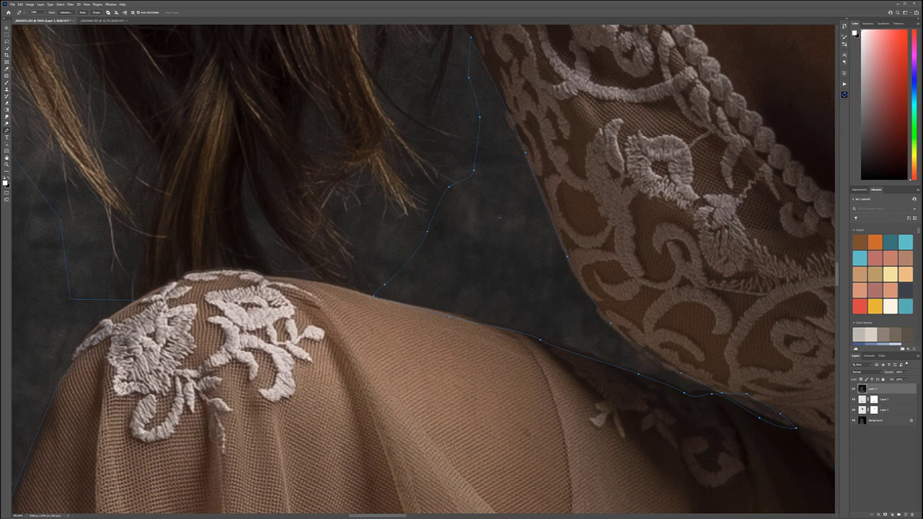
Step: Create a vector mask from the completed paths to cut the woman out on the top layer
scroll(495, 224, "down", 15)
left_click_drag(526, 149, 426, 225)
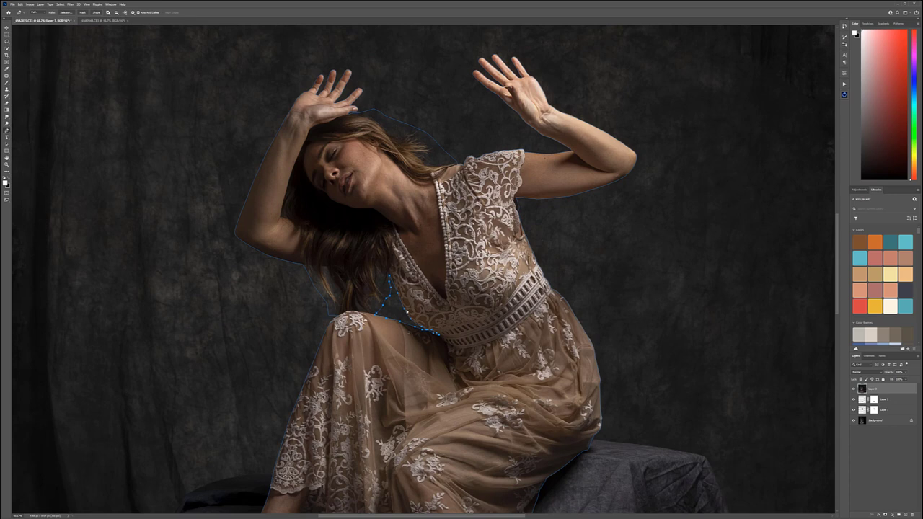
right_click(406, 310)
left_click(426, 321)
scroll(508, 306, "down", 2)
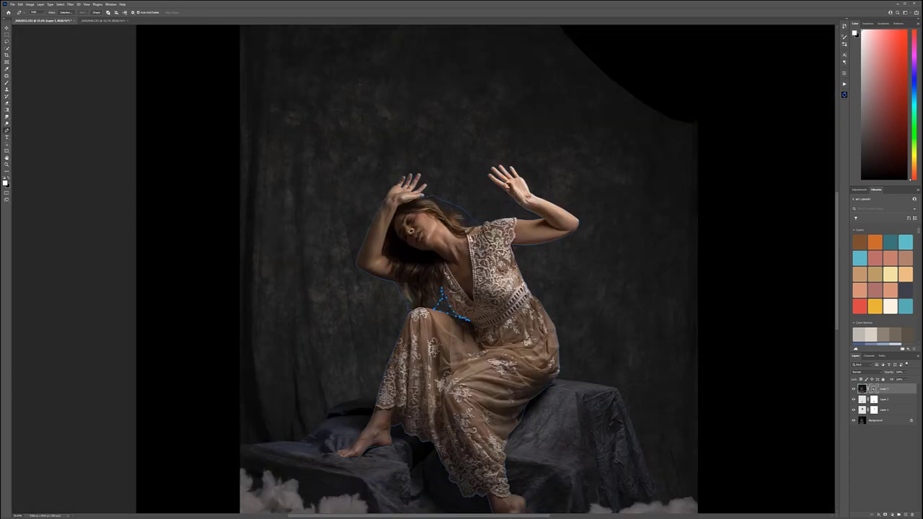
left_click(6, 28)
scroll(608, 258, "down", 3)
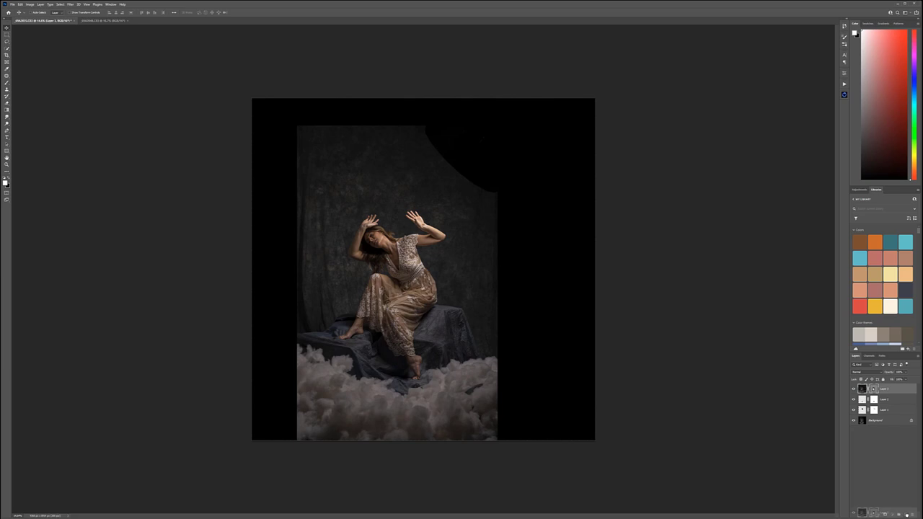
Step: Duplicate the masked cut-out layer and delete the vector mask from the original layer beneath it
key("ctrl+j")
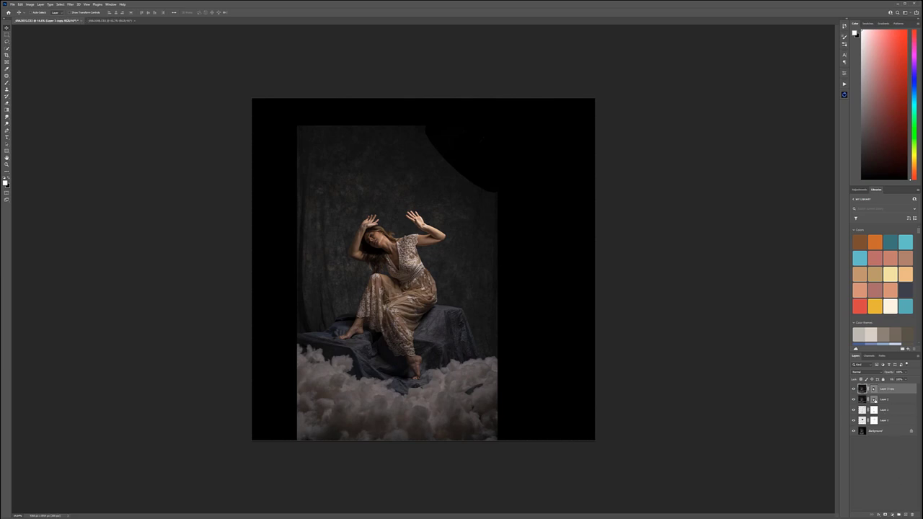
left_click(874, 399)
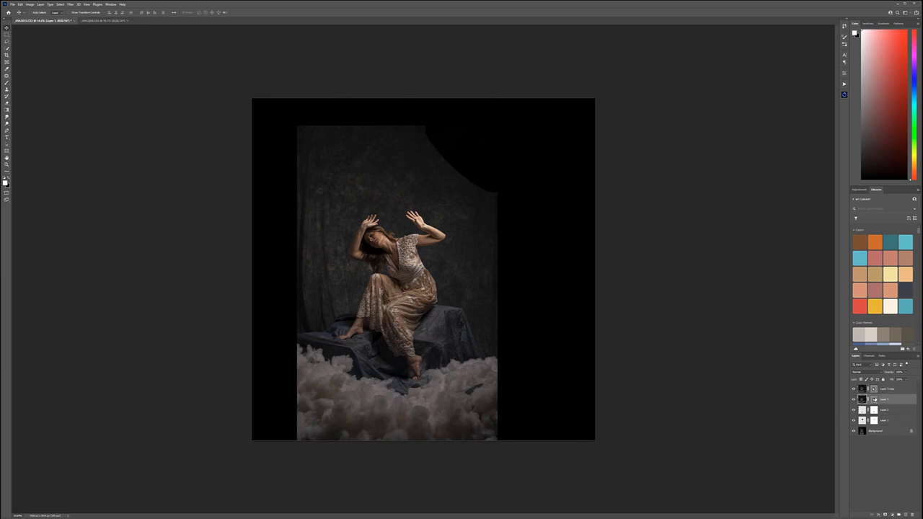
key("Delete")
key("ctrl+z")
right_click(874, 400)
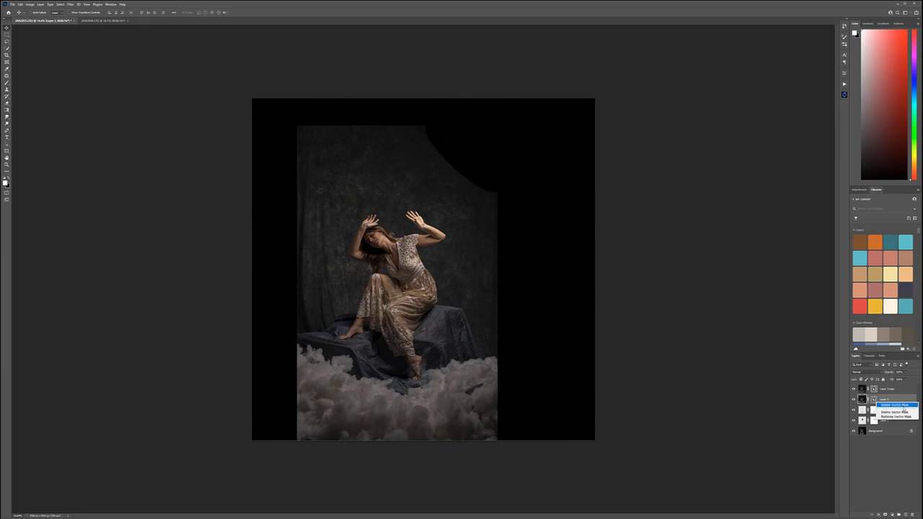
left_click(905, 412)
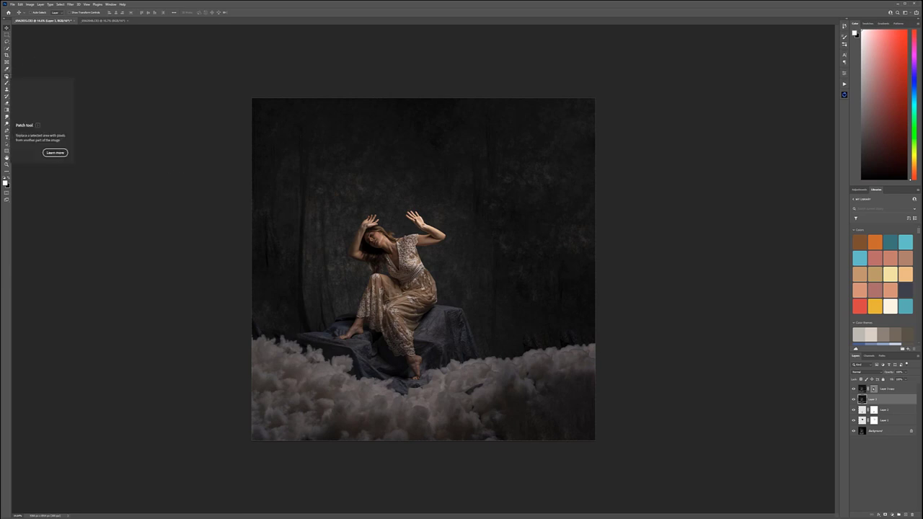
Step: Cover the clouds in the image's lower right with dark backdrop texture using the Patch tool
left_click(7, 76)
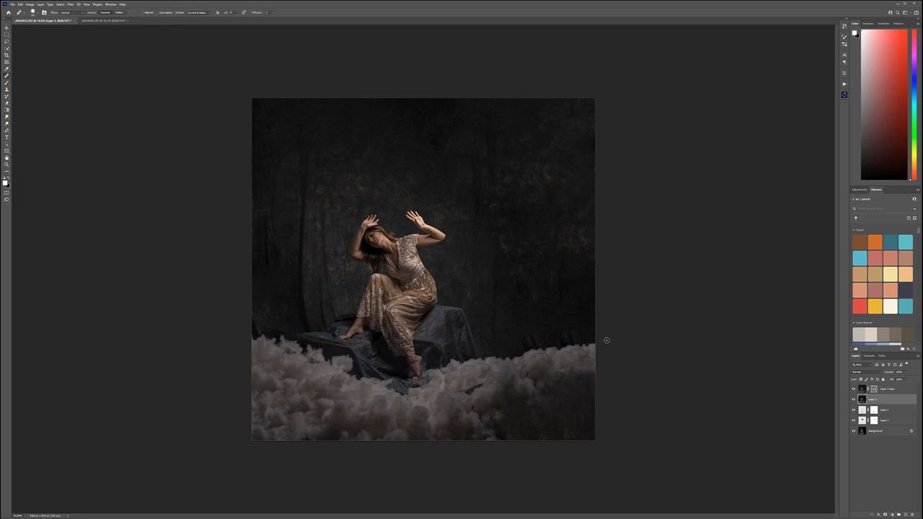
left_click(525, 348)
left_click(468, 179)
right_click(7, 77)
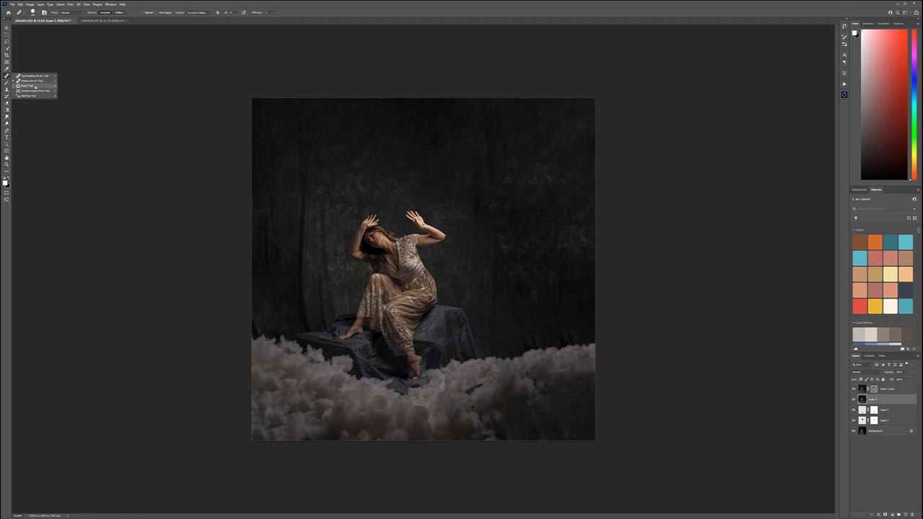
left_click(29, 85)
mouse_move(595, 331)
left_mouse_down()
mouse_move(531, 331)
mouse_move(587, 402)
mouse_move(596, 333)
left_mouse_up()
left_click_drag(560, 366, 516, 160)
key("ctrl+d")
mouse_move(610, 382)
left_mouse_down()
mouse_move(496, 356)
mouse_move(475, 463)
mouse_move(610, 433)
left_mouse_up()
left_click_drag(513, 400, 478, 143)
key("ctrl+d")
Step: Patch the clouds in the image's lower left with dark texture from the upper backdrop
mouse_move(229, 329)
left_mouse_down()
mouse_move(284, 327)
mouse_move(316, 396)
mouse_move(241, 446)
left_mouse_up()
left_click_drag(301, 234, 323, 217)
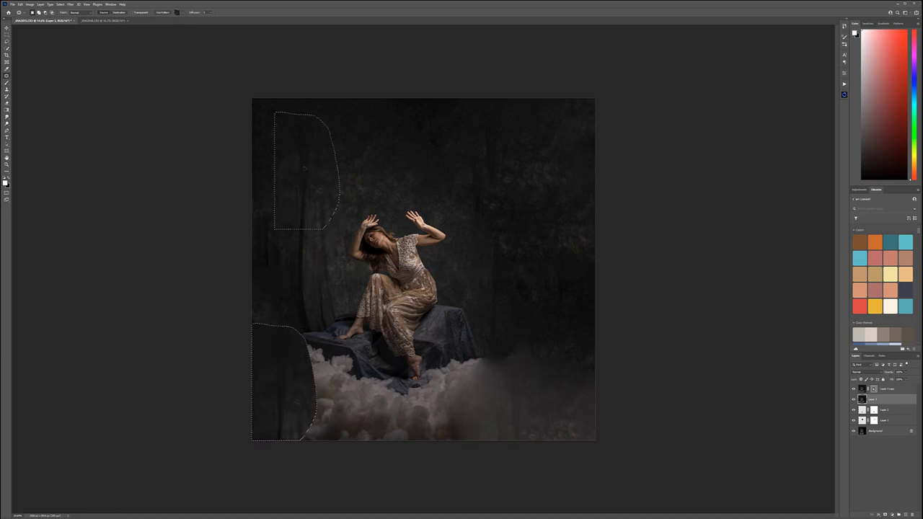
key("ctrl+d")
mouse_move(286, 352)
left_mouse_down()
mouse_move(356, 359)
mouse_move(331, 440)
mouse_move(292, 350)
left_mouse_up()
mouse_move(330, 390)
left_mouse_down()
mouse_move(288, 245)
mouse_move(306, 153)
left_mouse_up()
key("ctrl+d")
Step: Patch the clouds below the draped seat with dark texture from the backdrop behind the woman
mouse_move(356, 378)
left_mouse_down()
mouse_move(382, 381)
mouse_move(410, 452)
mouse_move(322, 461)
mouse_move(522, 251)
mouse_move(504, 151)
left_mouse_up()
key("ctrl+d")
mouse_move(495, 349)
left_mouse_down()
mouse_move(437, 367)
mouse_move(395, 401)
mouse_move(533, 437)
mouse_move(499, 344)
left_mouse_up()
left_click_drag(476, 393, 497, 144)
key("ctrl+d")
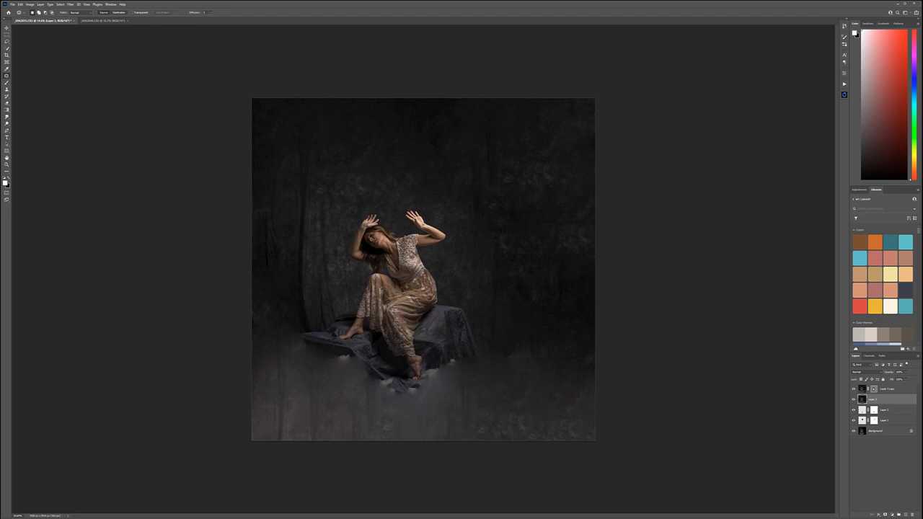
Step: Patch out the remaining bright cloud remnants around the base of the draped seat
mouse_move(466, 365)
left_mouse_down()
mouse_move(465, 353)
mouse_move(432, 362)
mouse_move(405, 409)
mouse_move(466, 366)
mouse_move(520, 225)
left_mouse_up()
key("ctrl+d")
mouse_move(376, 373)
left_mouse_down()
mouse_move(389, 380)
mouse_move(396, 411)
mouse_move(378, 401)
mouse_move(296, 225)
left_mouse_up()
mouse_move(326, 356)
left_mouse_down()
mouse_move(357, 351)
mouse_move(328, 376)
mouse_move(272, 244)
left_mouse_up()
key("ctrl+d")
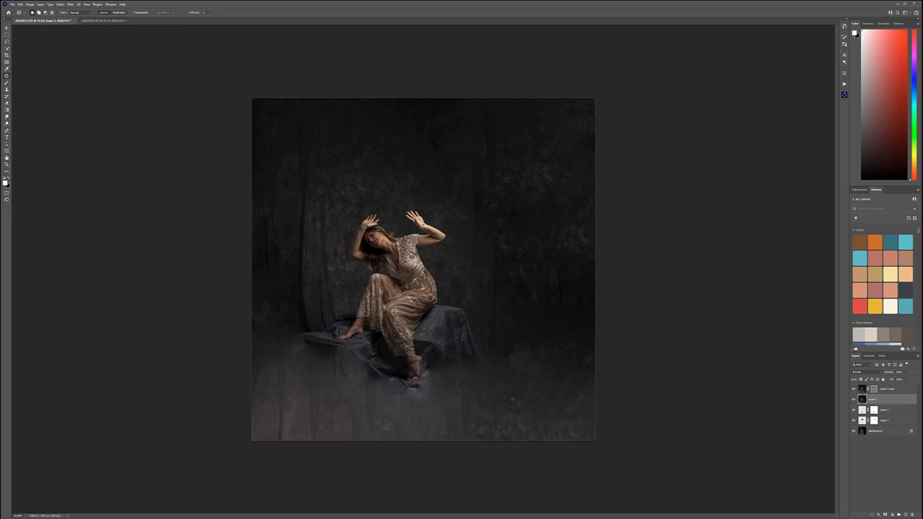
mouse_move(432, 390)
left_mouse_down()
mouse_move(416, 410)
mouse_move(433, 393)
left_mouse_up()
left_click_drag(417, 397, 497, 253)
key("ctrl+d")
key("v")
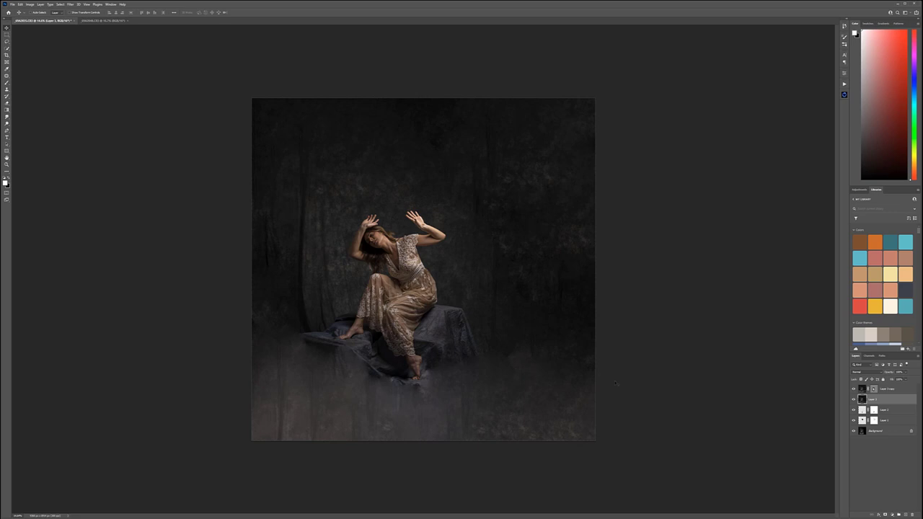
Step: Place the podium image with dark rocks, move its layer below the cut-out woman, and position the rocks under her
left_click(908, 389)
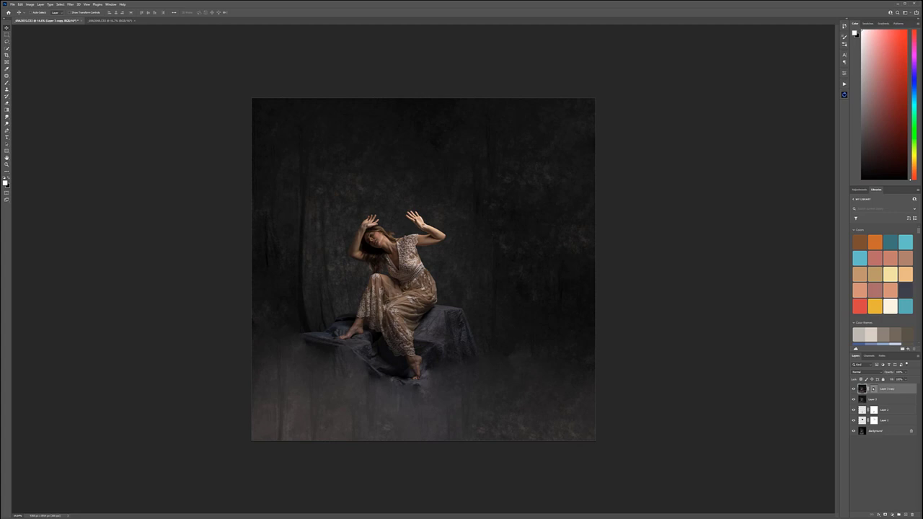
left_click_drag(520, 295, 472, 337)
left_click_drag(532, 328, 531, 329)
left_click_drag(503, 264, 485, 336)
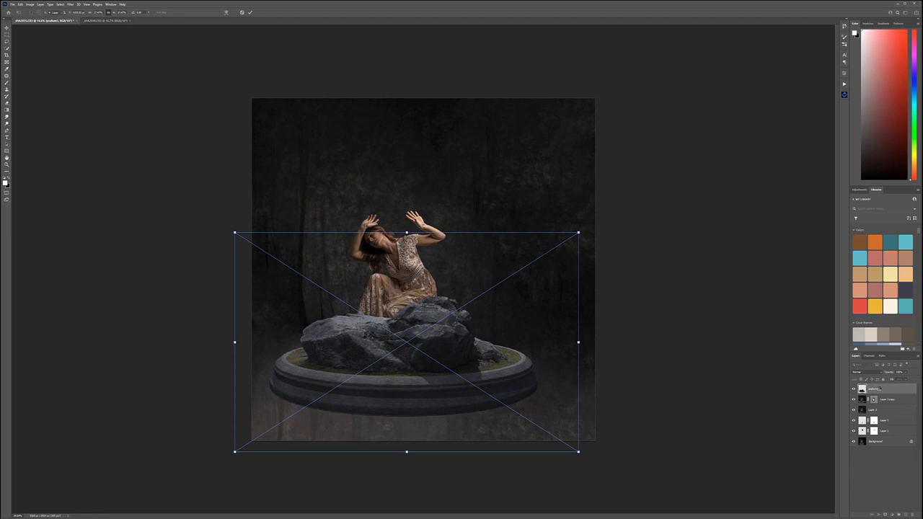
key("Return")
mouse_move(888, 390)
left_mouse_down()
mouse_move(891, 414)
mouse_move(891, 403)
left_mouse_up()
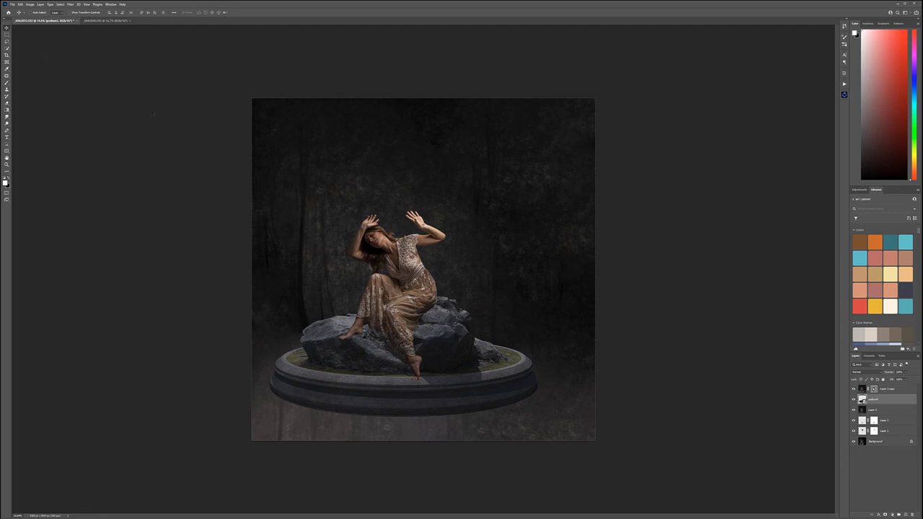
mouse_move(438, 326)
left_mouse_down()
mouse_move(455, 353)
mouse_move(444, 333)
left_mouse_up()
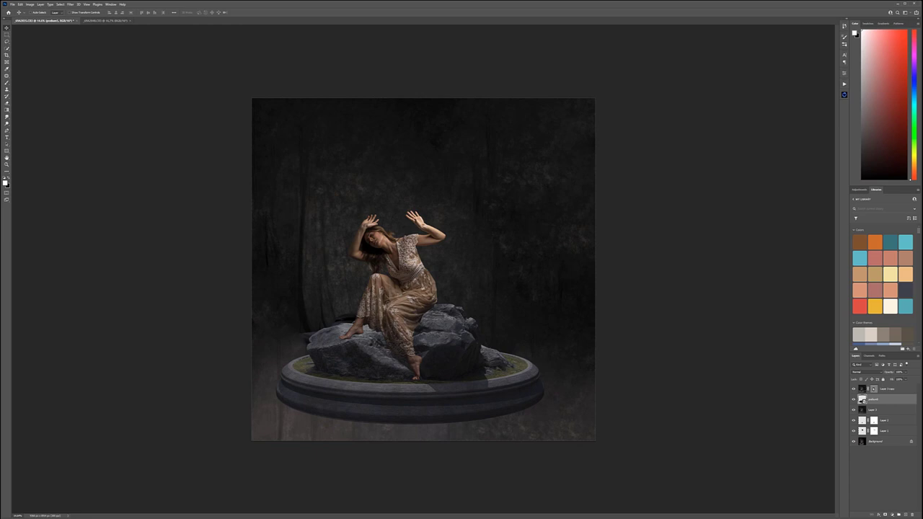
key("ctrl+t")
left_click_drag(480, 272, 460, 328)
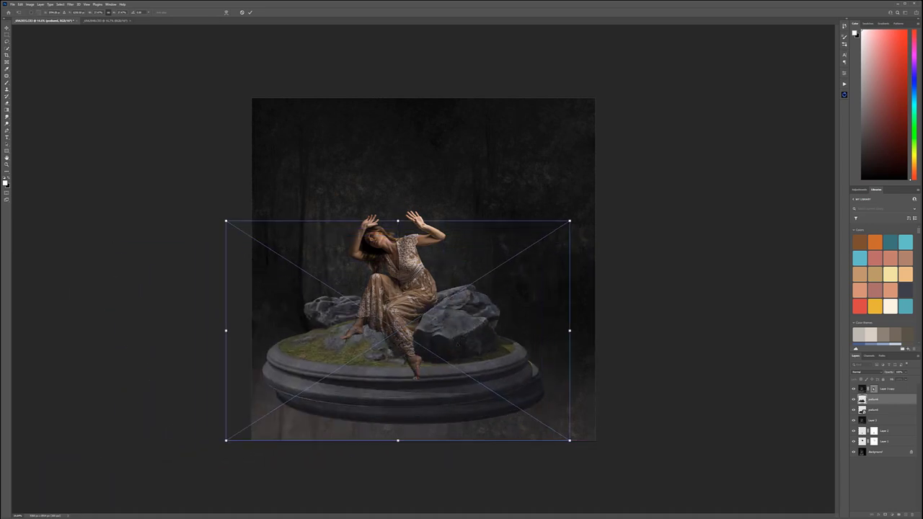
key("Escape")
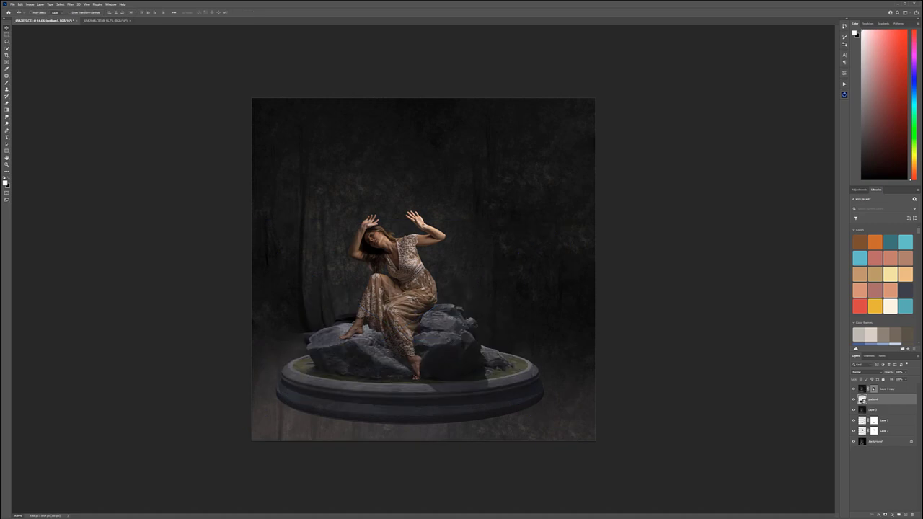
Step: Enlarge the podium slightly and reposition it so the woman sits on the rocks with her lower foot on the base
mouse_move(456, 353)
left_mouse_down()
mouse_move(454, 336)
mouse_move(443, 361)
mouse_move(451, 352)
left_mouse_up()
key("ctrl+t")
left_click_drag(580, 240, 614, 218)
mouse_move(539, 321)
left_mouse_down()
mouse_move(519, 330)
mouse_move(530, 327)
left_mouse_up()
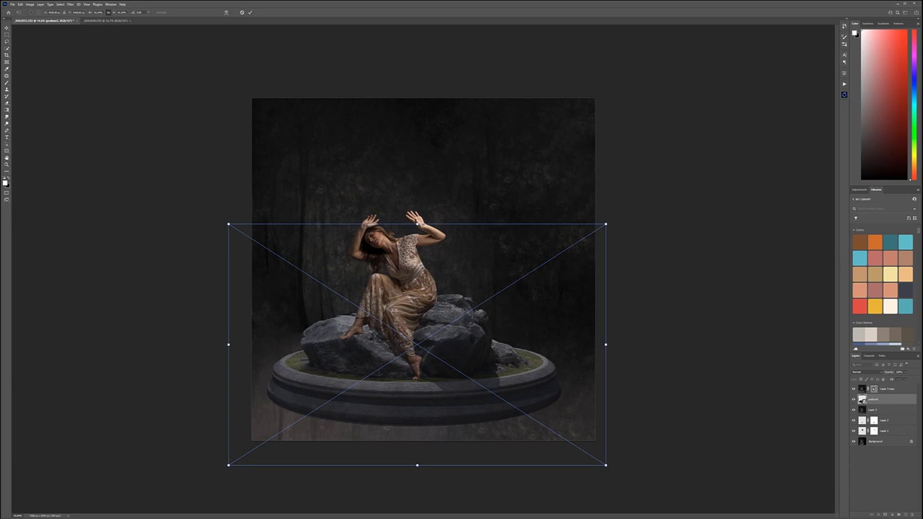
left_click_drag(229, 465, 231, 463)
key("Return")
left_click_drag(467, 334, 448, 317)
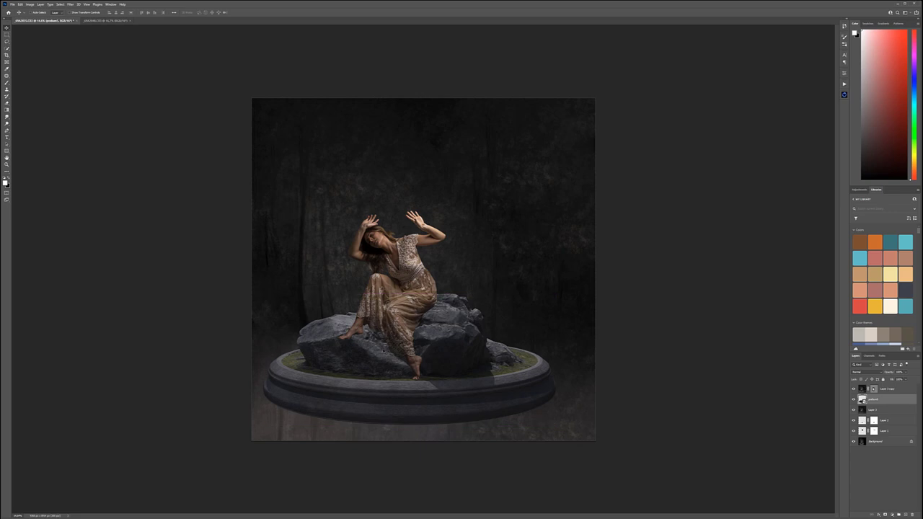
scroll(420, 358, "up", 9)
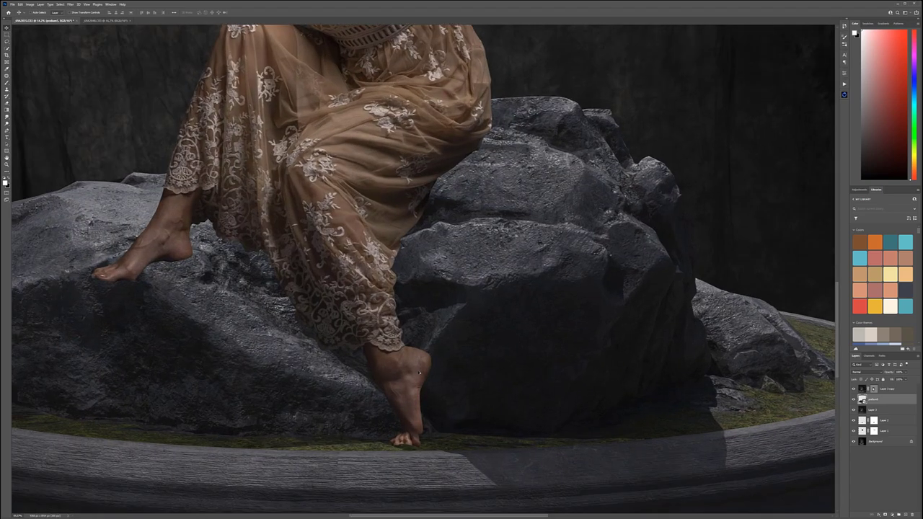
scroll(368, 319, "down", 4)
key("ctrl+0")
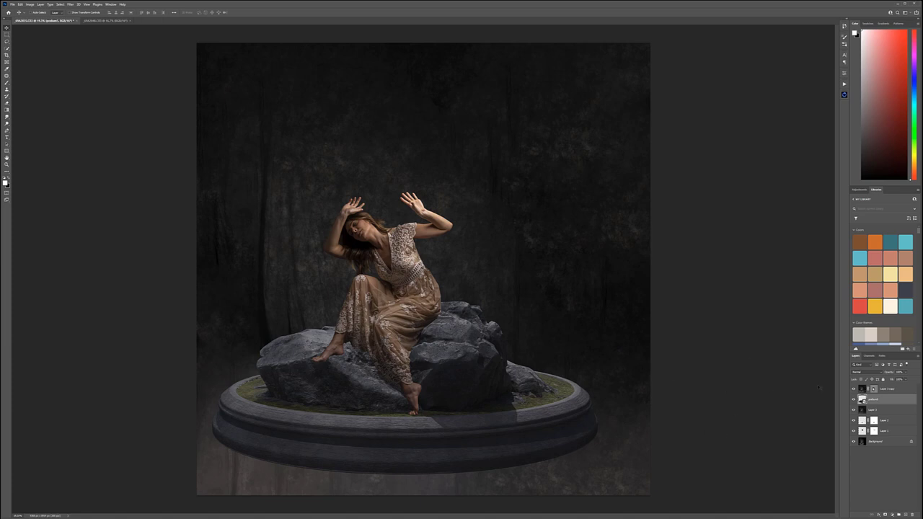
scroll(526, 333, "down", 6)
scroll(528, 296, "up", 5)
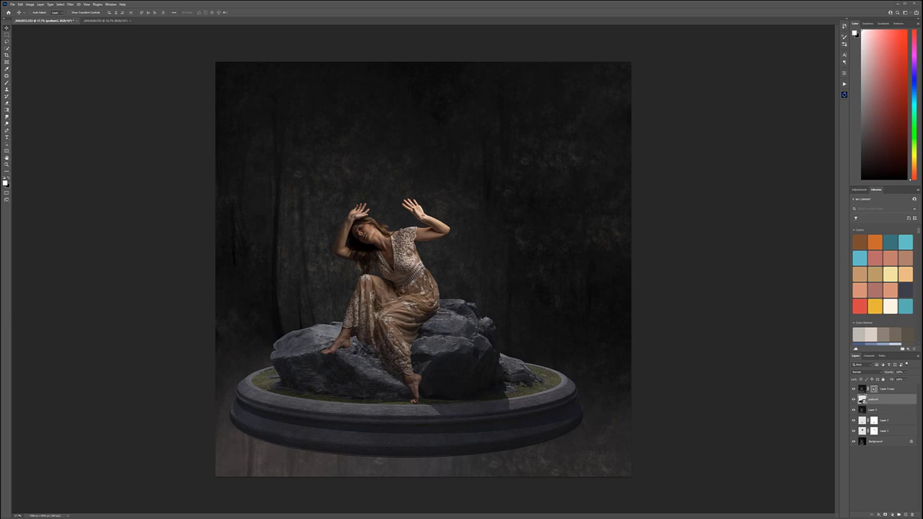
left_click_drag(680, 154, 381, 226)
left_click_drag(511, 251, 481, 173)
left_click_drag(613, 324, 617, 299)
mouse_move(507, 221)
left_mouse_down()
mouse_move(486, 227)
mouse_move(509, 188)
mouse_move(502, 210)
mouse_move(480, 219)
mouse_move(497, 218)
left_mouse_up()
mouse_move(627, 298)
left_mouse_down()
mouse_move(630, 287)
mouse_move(620, 291)
left_mouse_up()
left_click_drag(495, 191, 492, 191)
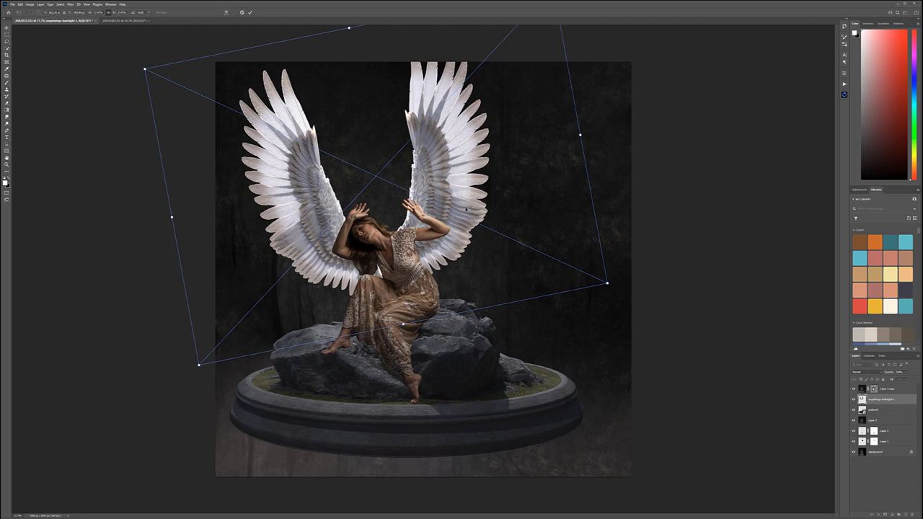
key("Escape")
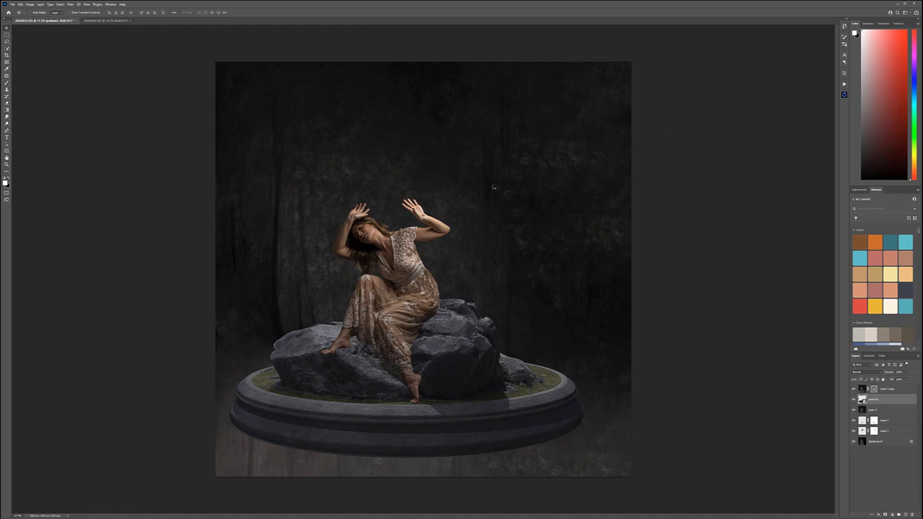
Step: Place the raised white wings image behind the woman, rotate it counterclockwise to match her lean, and align it with her shoulders
left_click_drag(554, 248, 521, 169)
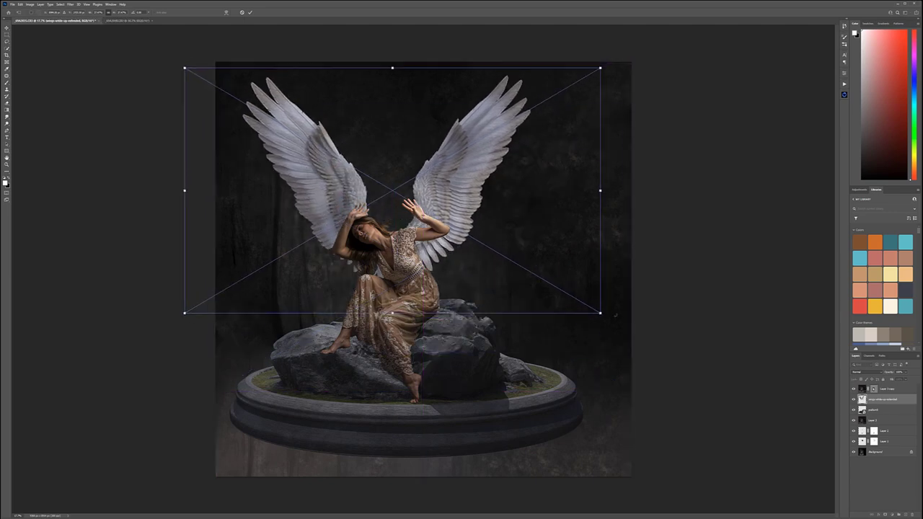
left_click_drag(627, 284, 630, 233)
mouse_move(543, 180)
left_mouse_down()
mouse_move(520, 172)
mouse_move(530, 118)
mouse_move(514, 150)
mouse_move(531, 194)
left_mouse_up()
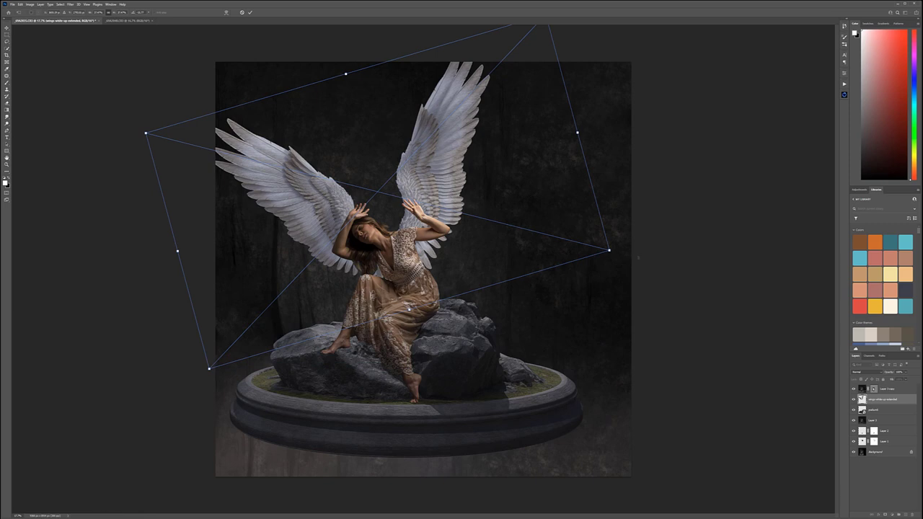
left_click_drag(635, 254, 634, 265)
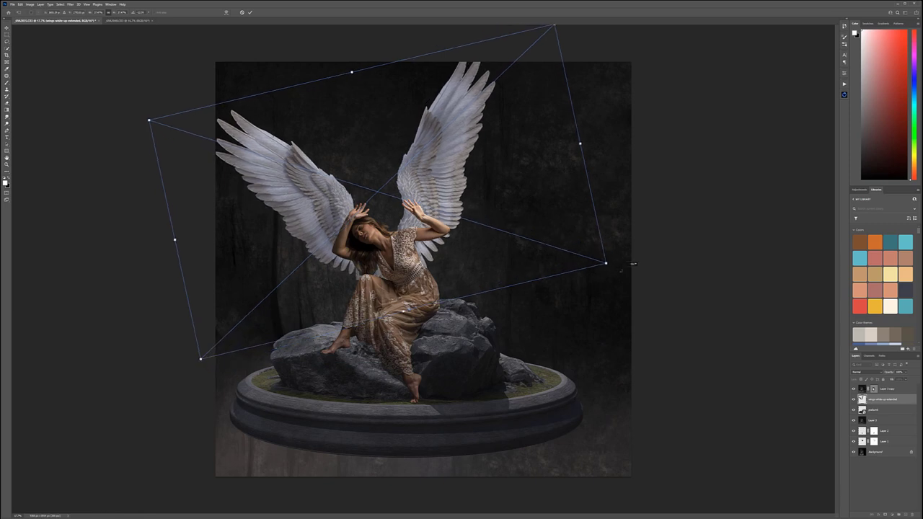
left_click_drag(485, 182, 495, 175)
left_click_drag(622, 266, 634, 257)
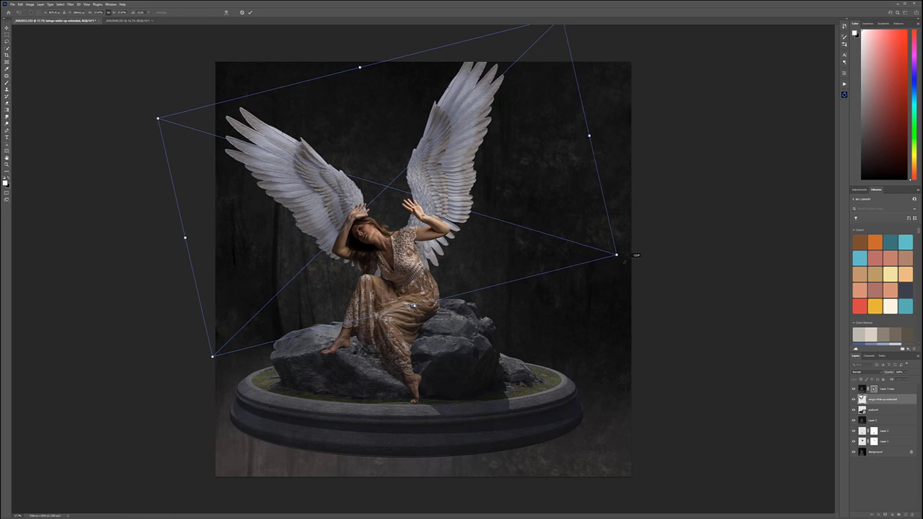
key("Return")
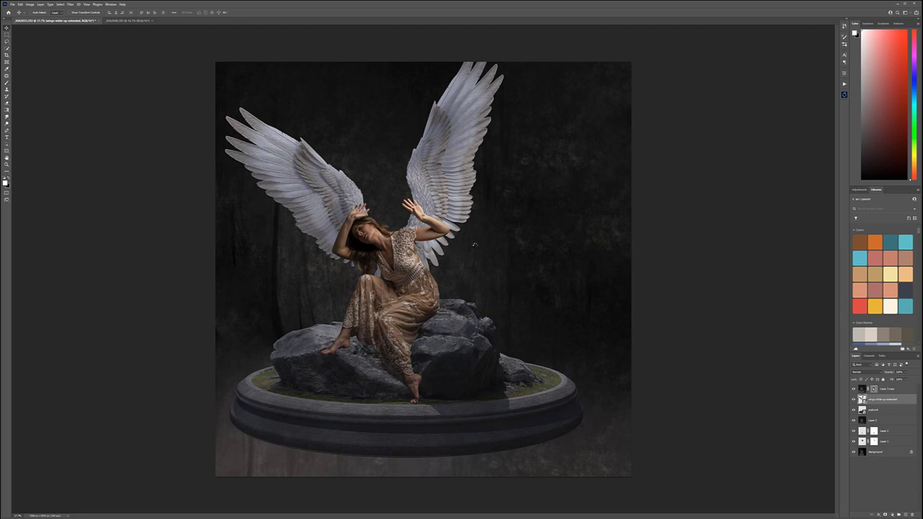
Step: Place the spotted grey wings image behind the woman, rotate it counterclockwise and align it with the raised white wings
left_click_drag(536, 252, 516, 173)
left_click_drag(630, 299, 522, 223)
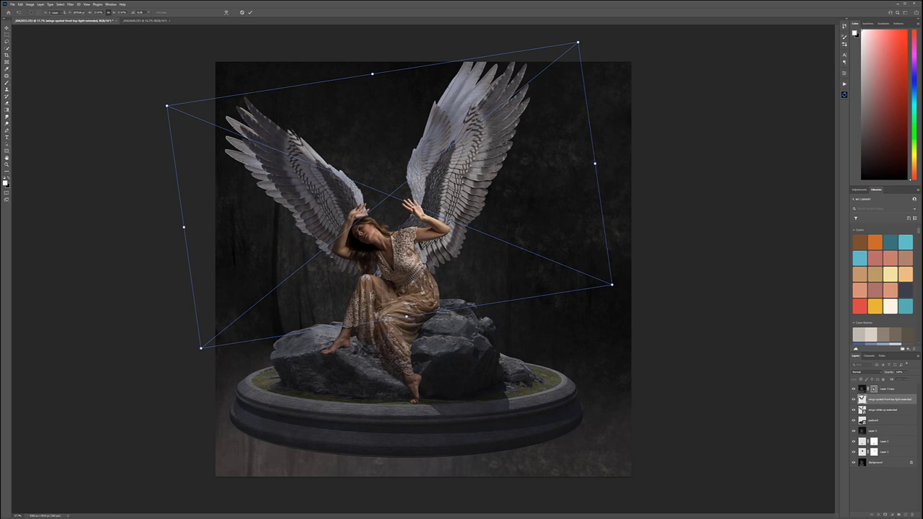
key("Return")
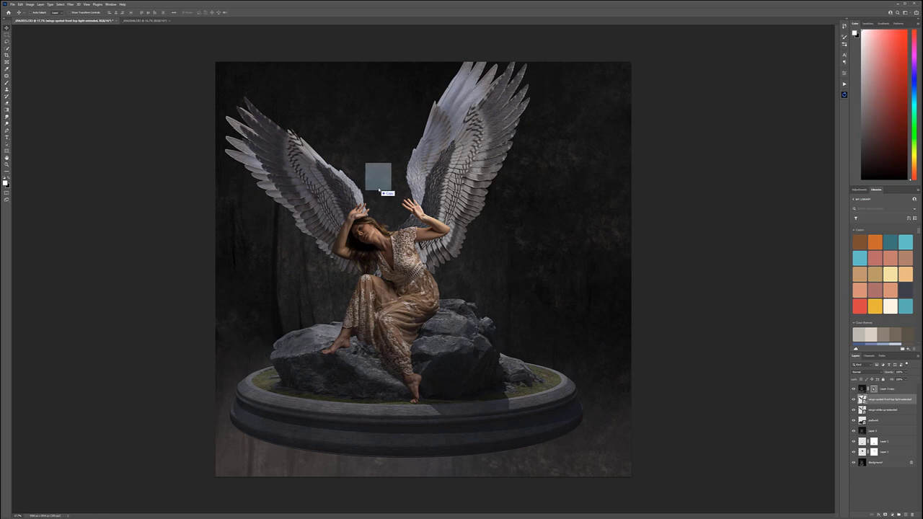
Step: Place the open white wings image behind the woman, rotate it counterclockwise and align it with her shoulders
left_click_drag(535, 242, 600, 234)
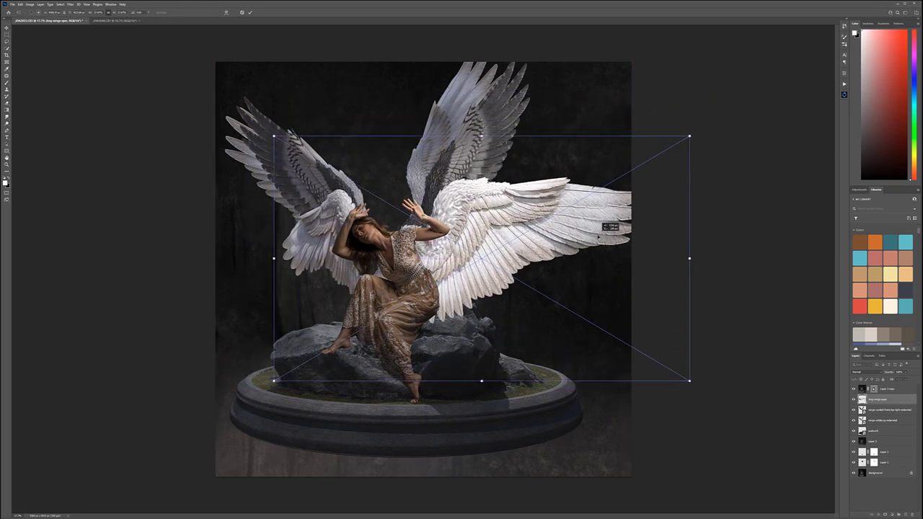
left_click_drag(718, 395, 724, 352)
left_click_drag(542, 230, 520, 203)
left_click_drag(705, 323, 714, 291)
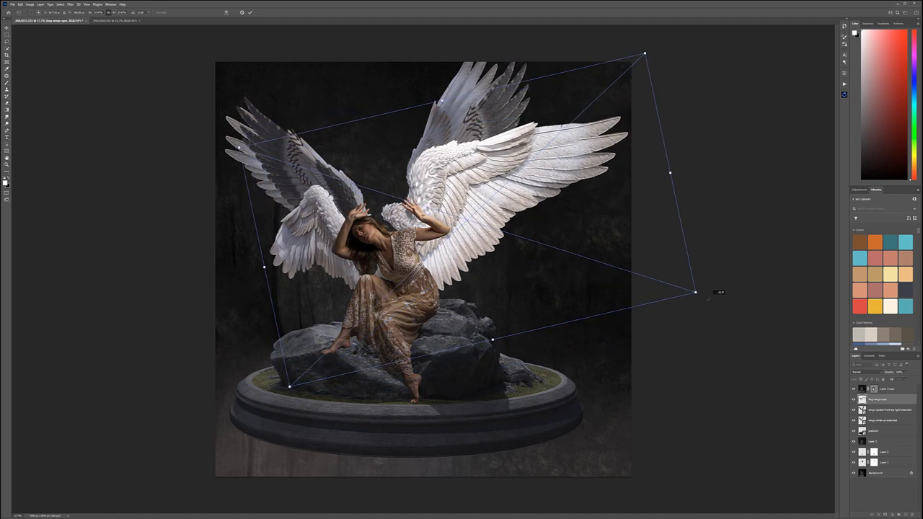
left_click_drag(453, 176, 471, 183)
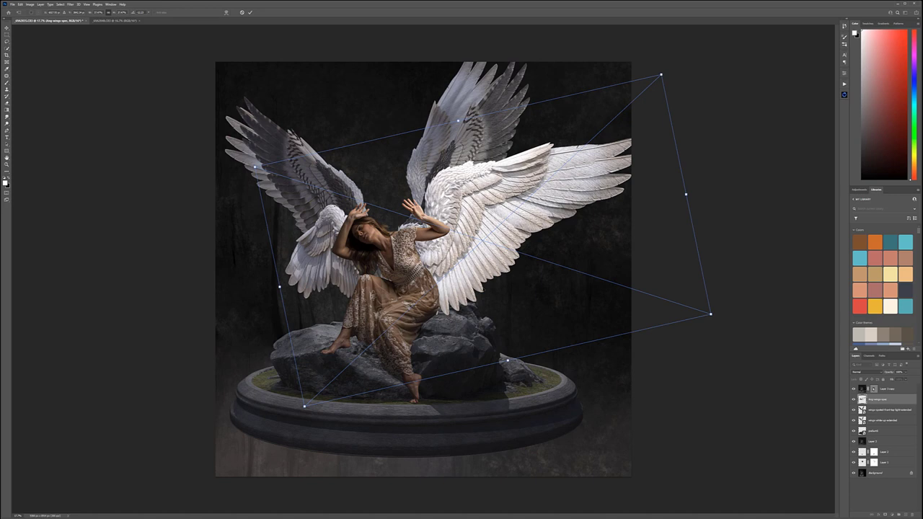
key("Return")
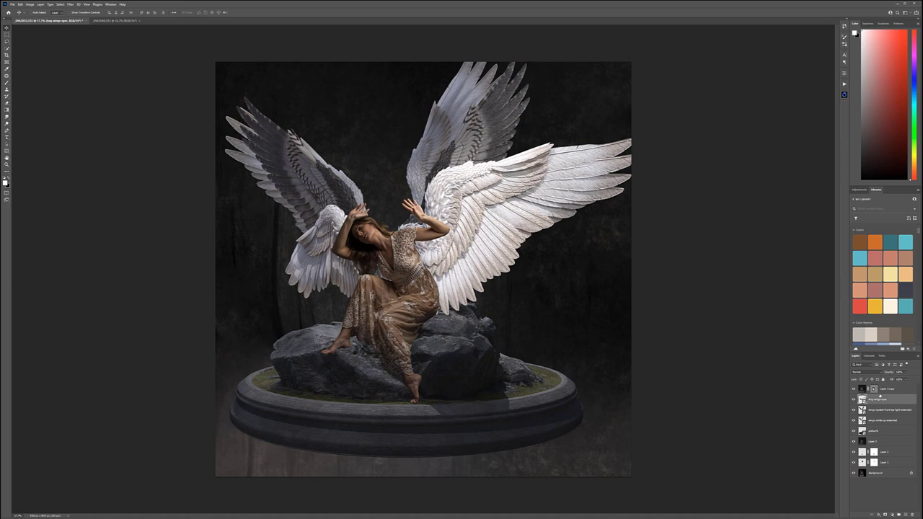
Step: Move the open wings layer below the podium and hide the spotted and raised white wing layers
left_click_drag(889, 397, 888, 431)
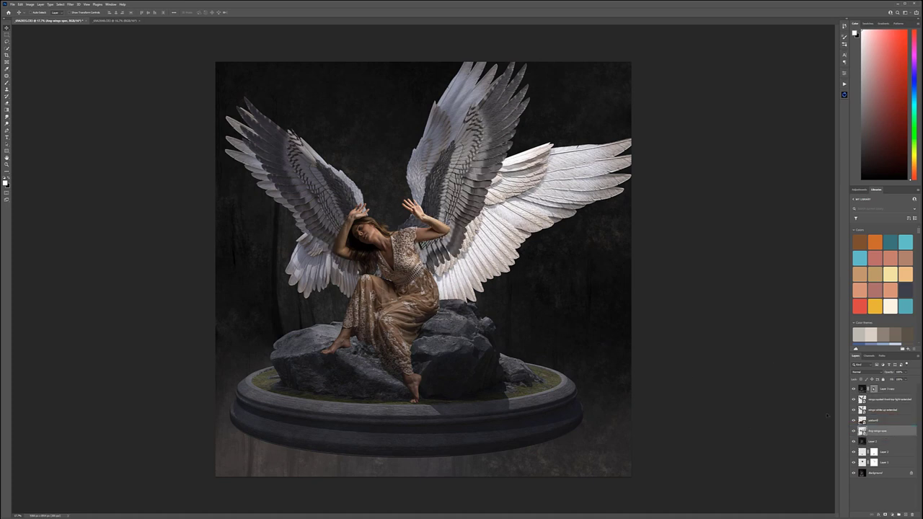
left_click(853, 399)
left_click(854, 410)
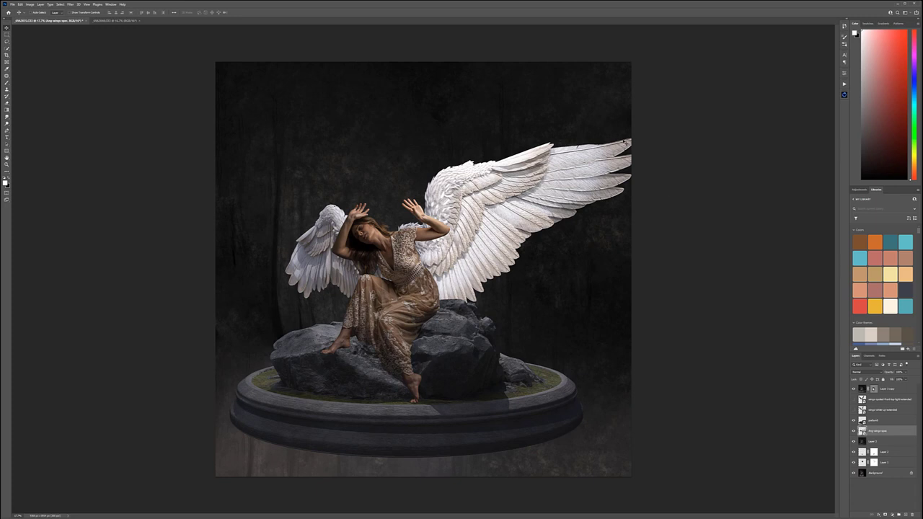
Step: Crop the canvas wider beyond the open wing's tip and trim a little off its upper and lower edges
left_click(894, 441)
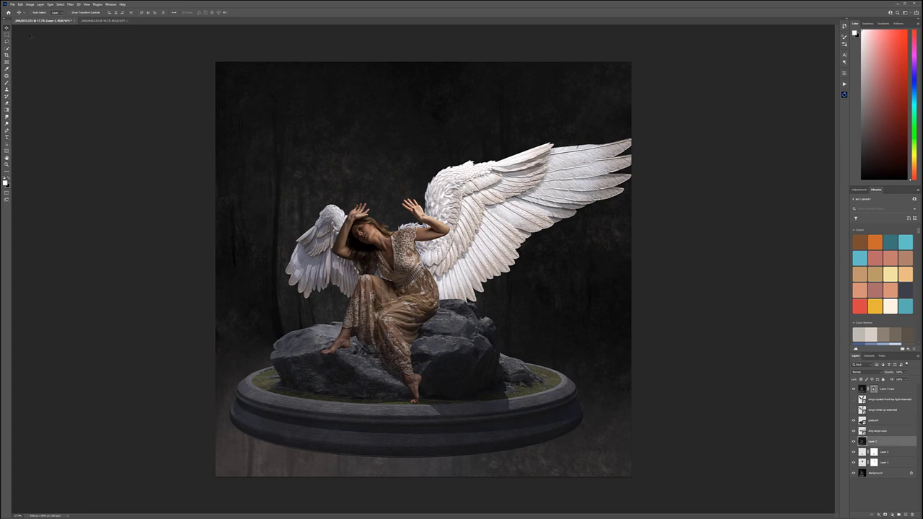
left_click(7, 54)
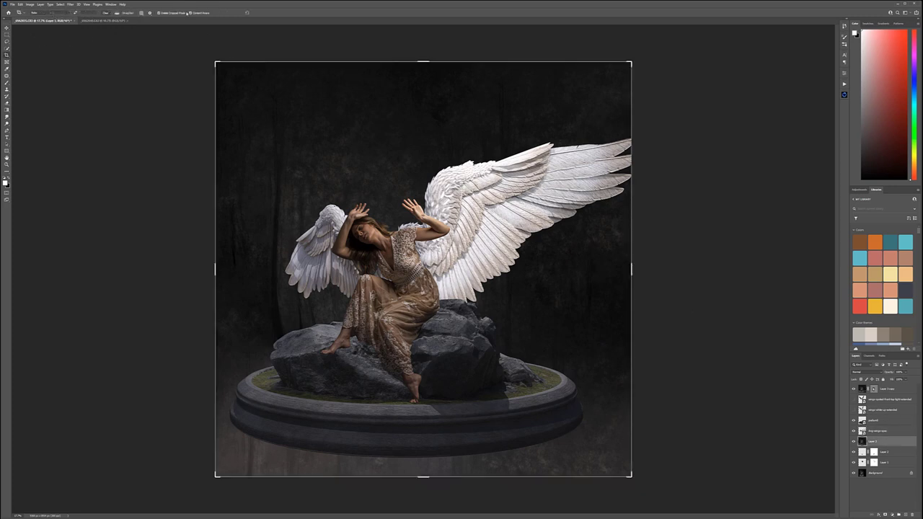
left_click_drag(631, 268, 649, 267)
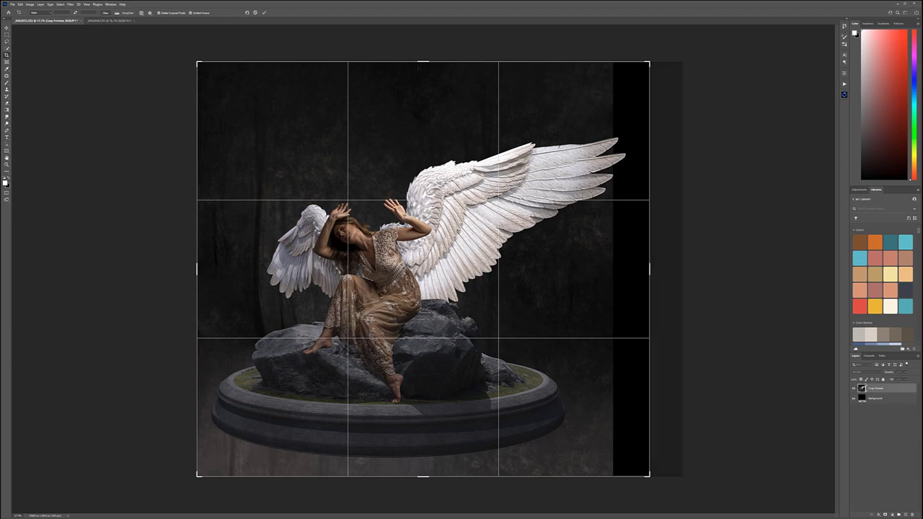
left_click_drag(423, 62, 423, 70)
left_click_drag(423, 468, 424, 460)
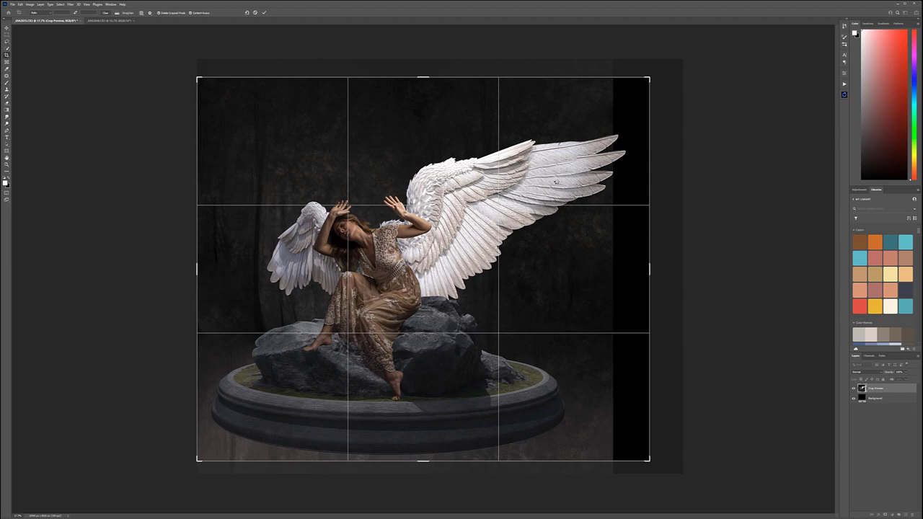
key("Return")
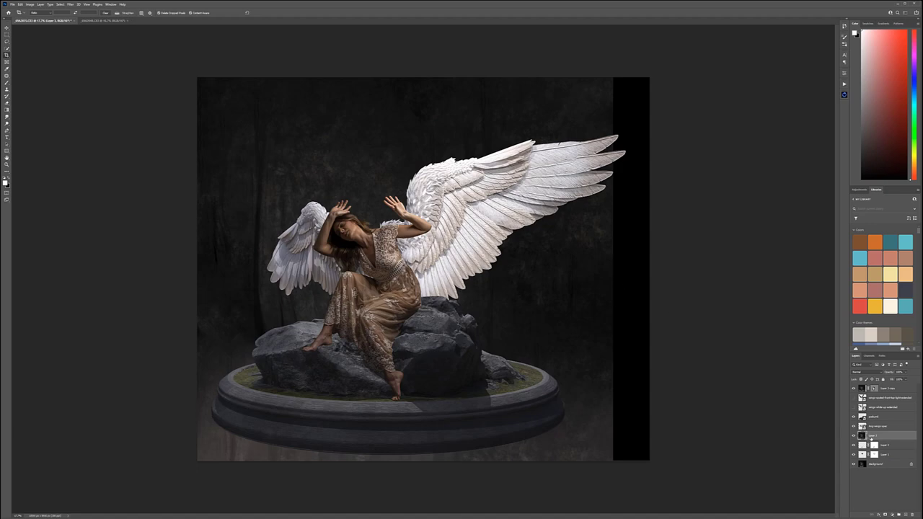
Step: Hide the cut-out woman, wings and podium, and clone backdrop texture over the black strip on Layer 3
left_click(854, 387)
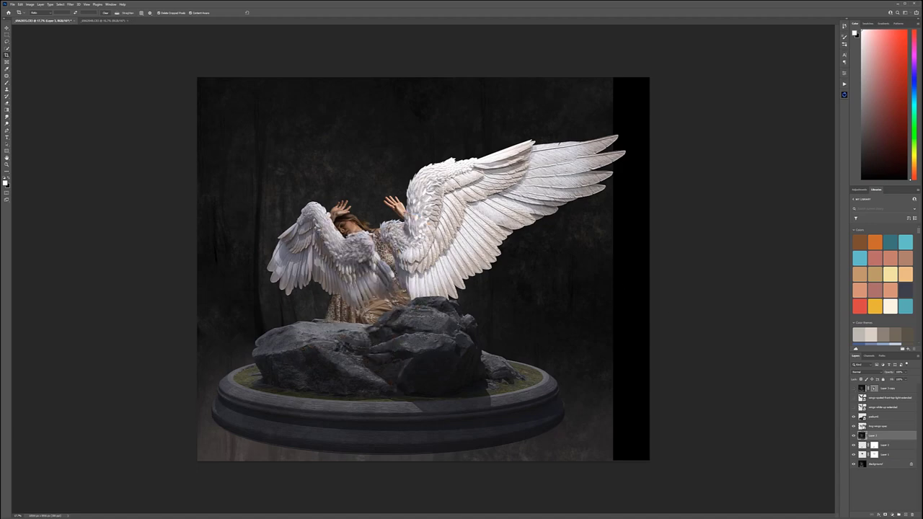
left_click(853, 426)
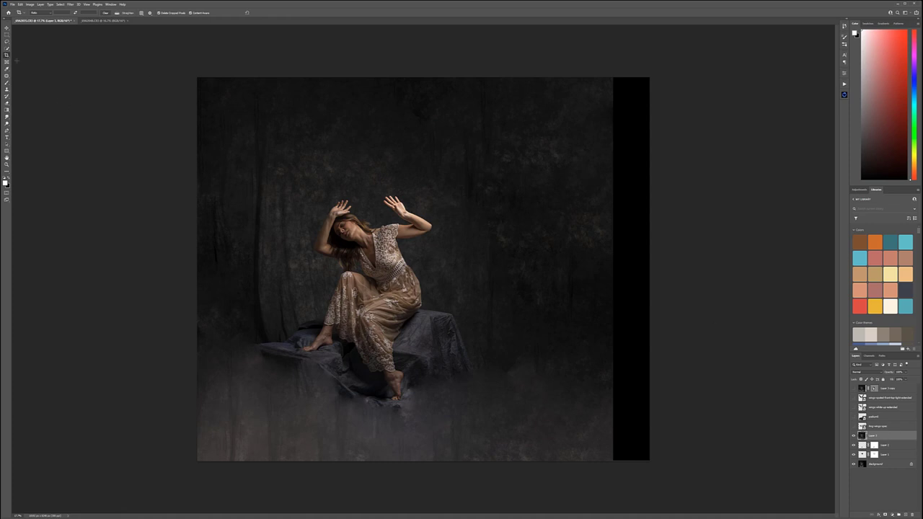
left_click(7, 88)
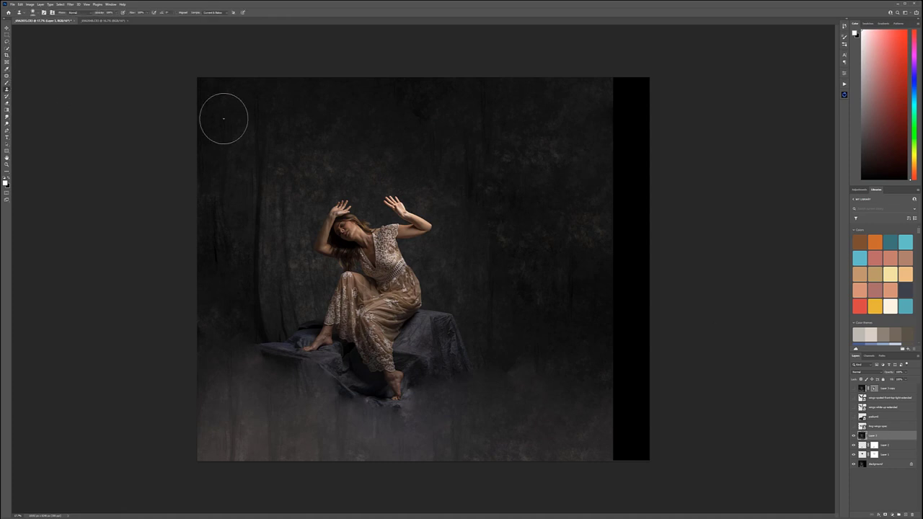
mouse_move(634, 83)
left_mouse_down()
mouse_move(620, 315)
mouse_move(642, 382)
mouse_move(626, 406)
mouse_move(647, 447)
left_mouse_up()
left_click(594, 310, "alt")
mouse_move(620, 408)
left_mouse_down()
mouse_move(609, 408)
mouse_move(634, 432)
mouse_move(626, 453)
left_mouse_up()
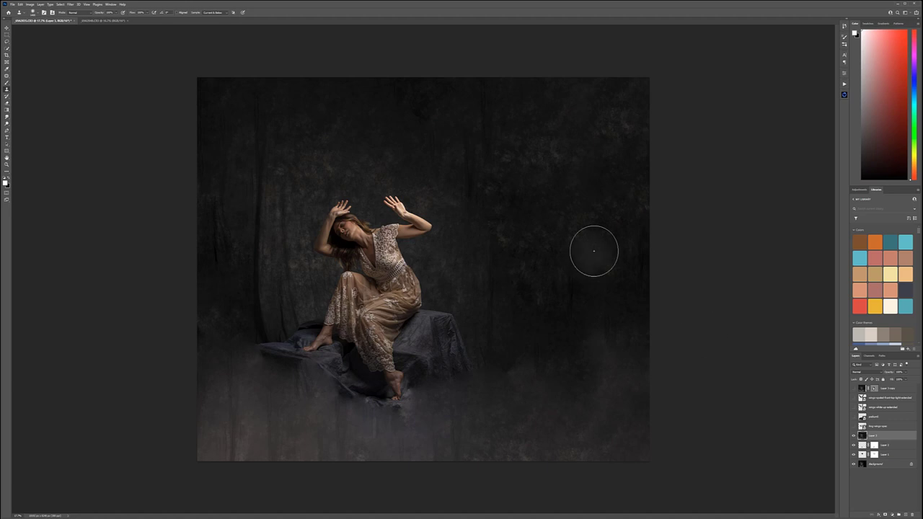
Step: Clone dark backdrop tones with a larger, softer brush over the foggy lower area and the extended side of the backdrop
key("bracketright")
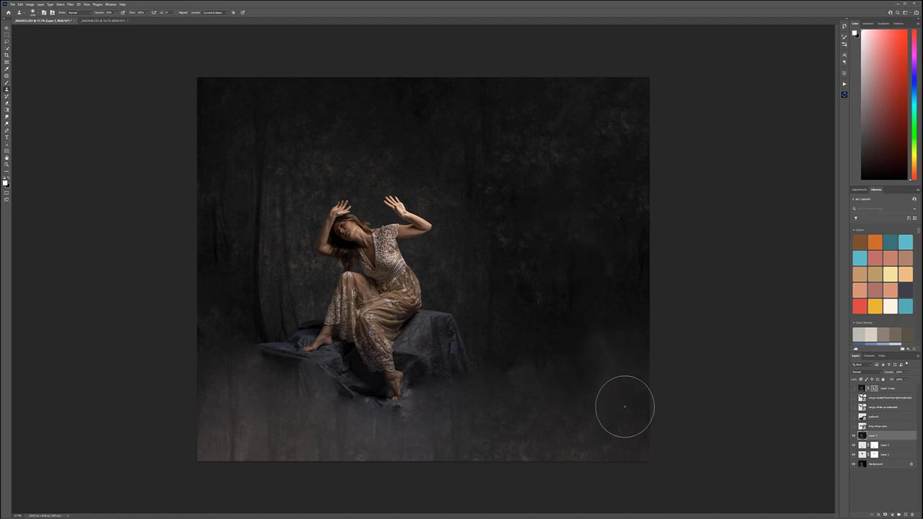
mouse_move(641, 405)
left_mouse_down()
mouse_move(620, 431)
mouse_move(597, 405)
mouse_move(605, 392)
mouse_move(626, 407)
mouse_move(611, 458)
mouse_move(662, 388)
mouse_move(617, 368)
mouse_move(602, 384)
mouse_move(584, 235)
mouse_move(574, 392)
mouse_move(512, 380)
mouse_move(550, 424)
mouse_move(568, 422)
mouse_move(614, 454)
mouse_move(642, 436)
mouse_move(634, 334)
mouse_move(622, 442)
mouse_move(620, 390)
mouse_move(602, 461)
mouse_move(622, 449)
mouse_move(645, 389)
mouse_move(634, 378)
mouse_move(632, 319)
mouse_move(659, 463)
mouse_move(583, 470)
mouse_move(516, 449)
left_mouse_up()
left_click(521, 152, "alt")
left_click(580, 267, "alt")
left_click_drag(590, 277, 590, 276)
left_click(524, 174, "alt")
left_click(398, 440)
mouse_move(407, 440)
left_mouse_down()
mouse_move(444, 441)
mouse_move(459, 427)
mouse_move(455, 408)
mouse_move(463, 444)
mouse_move(438, 457)
mouse_move(373, 457)
mouse_move(349, 445)
mouse_move(391, 392)
mouse_move(277, 455)
mouse_move(284, 370)
mouse_move(331, 432)
mouse_move(324, 443)
mouse_move(298, 433)
mouse_move(284, 397)
mouse_move(252, 394)
mouse_move(231, 406)
mouse_move(230, 444)
mouse_move(219, 457)
mouse_move(255, 457)
mouse_move(254, 448)
mouse_move(286, 460)
mouse_move(208, 353)
mouse_move(294, 444)
mouse_move(354, 428)
mouse_move(332, 456)
mouse_move(474, 470)
mouse_move(576, 462)
mouse_move(390, 440)
mouse_move(379, 419)
mouse_move(398, 415)
mouse_move(339, 438)
mouse_move(307, 405)
mouse_move(484, 480)
mouse_move(640, 453)
left_mouse_up()
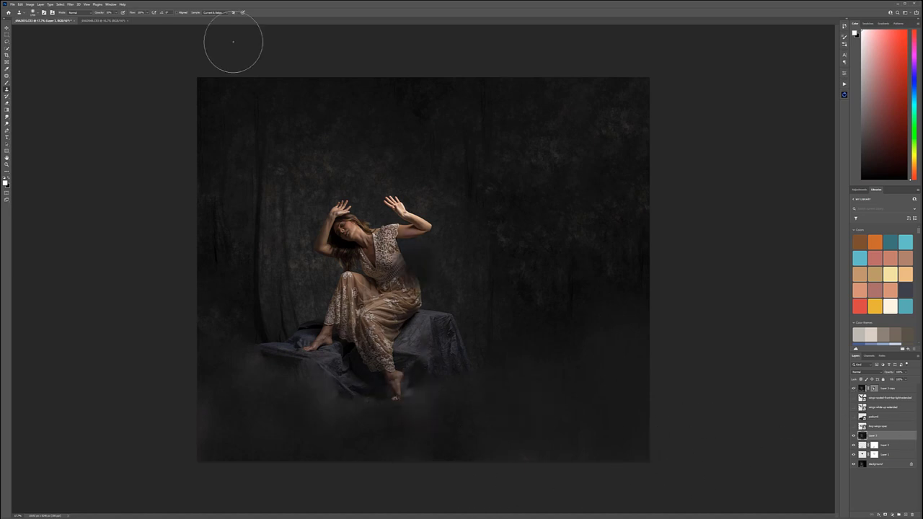
Step: Show the podium and open wings again, and place the stormy sky image behind them, scaled to the canvas width
left_click(7, 29)
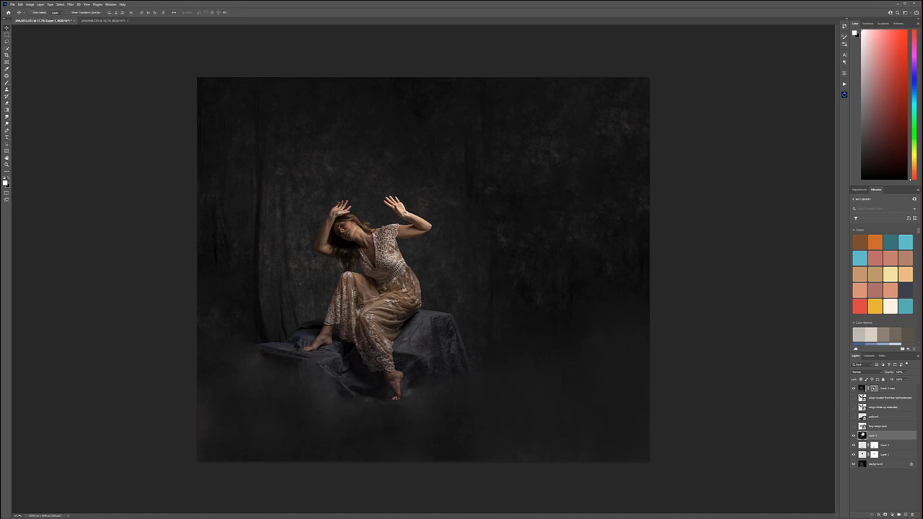
left_click(853, 426)
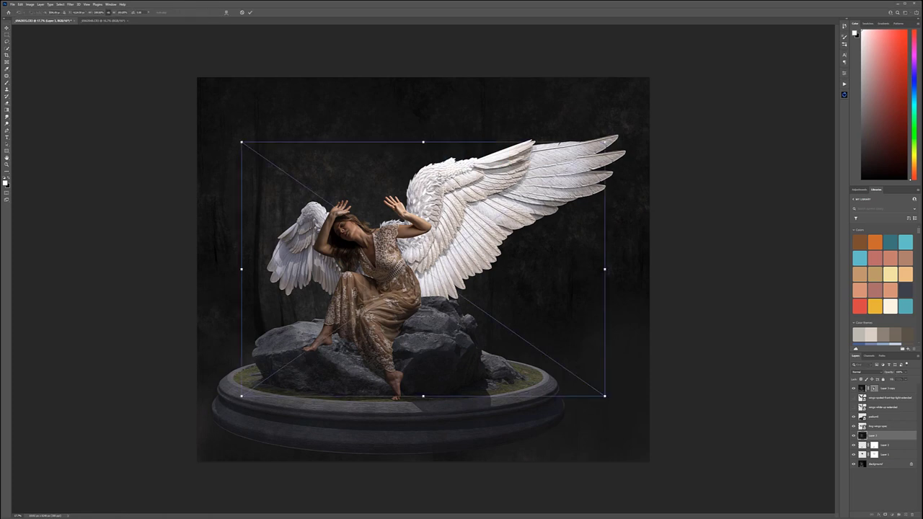
left_click_drag(391, 174, 354, 127)
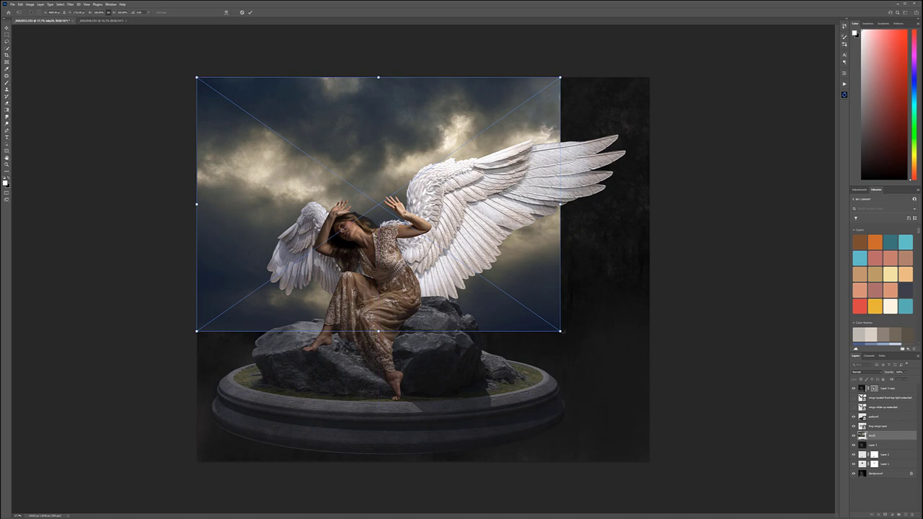
left_click_drag(560, 331, 624, 434)
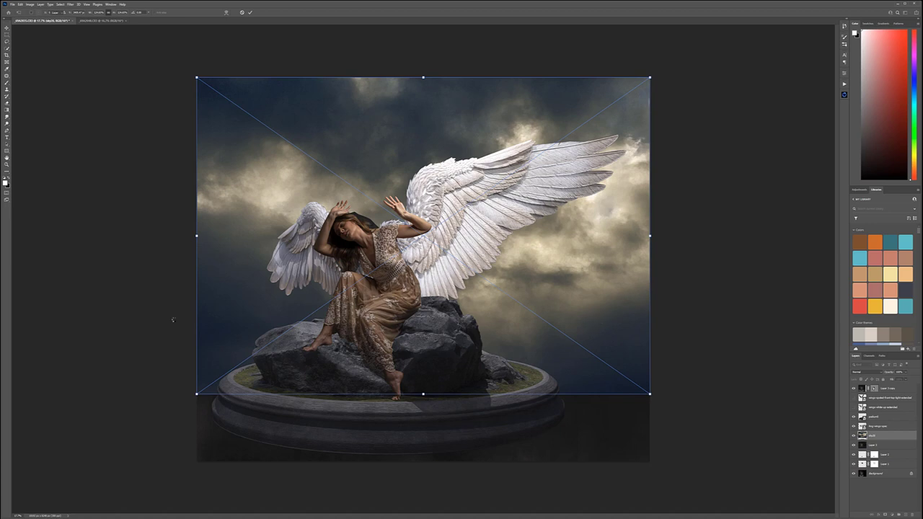
key("Return")
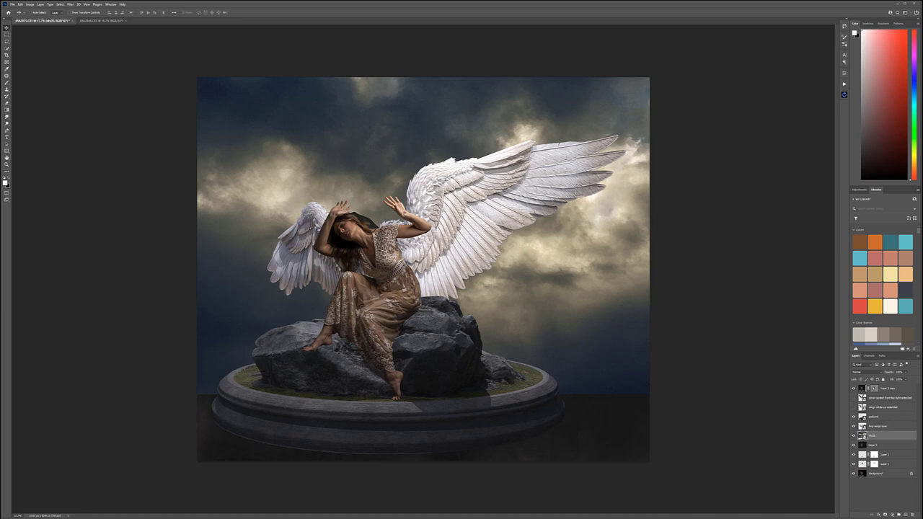
Step: Place the England landscape image above the sky layer, enlarge it to the canvas width and align it with the lower edge
key("ctrl+t")
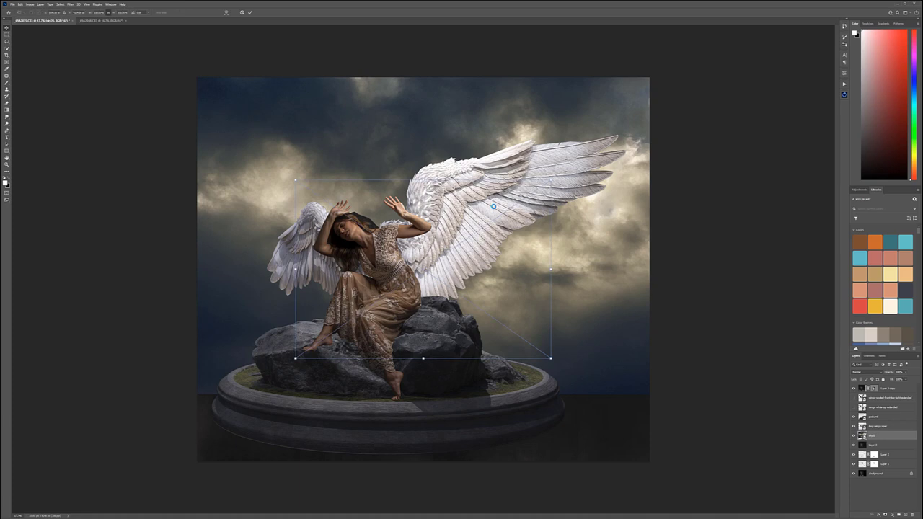
left_click_drag(493, 207, 389, 303)
left_click_drag(432, 351, 426, 349)
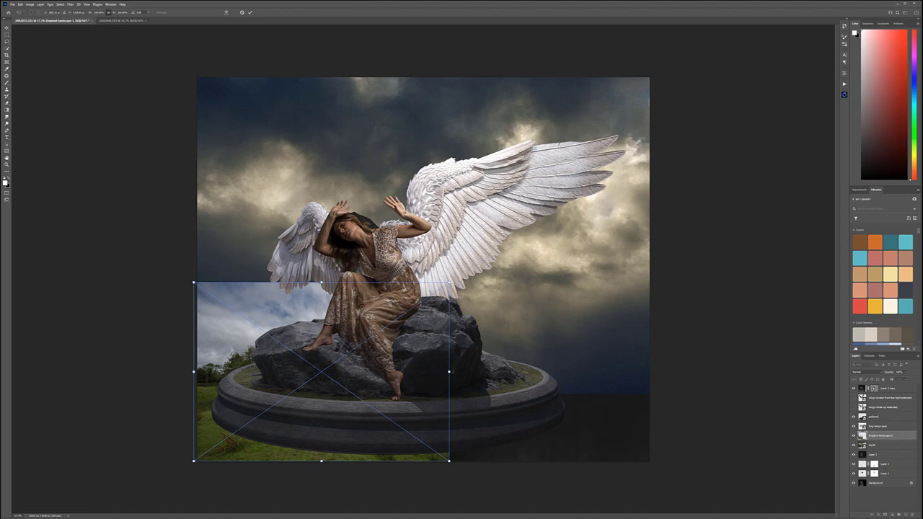
left_click_drag(449, 371, 663, 373)
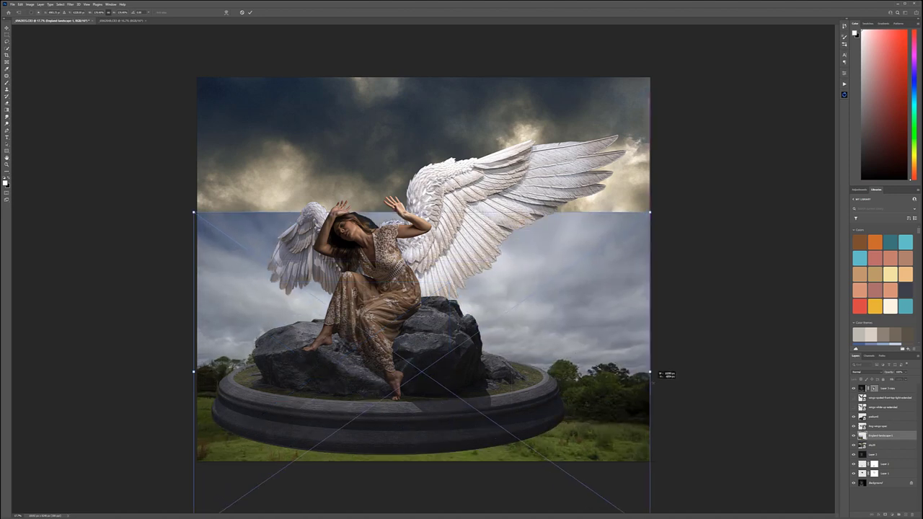
left_click_drag(582, 336, 582, 281)
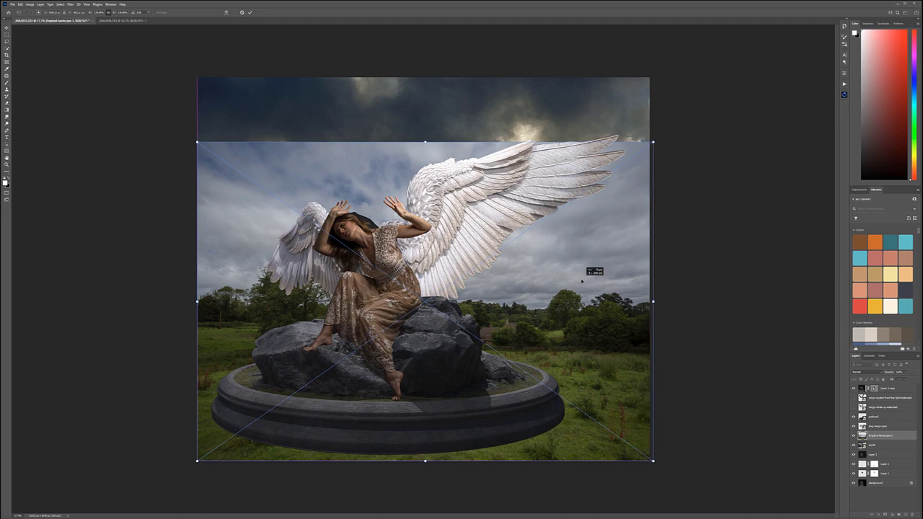
left_click_drag(580, 281, 579, 281)
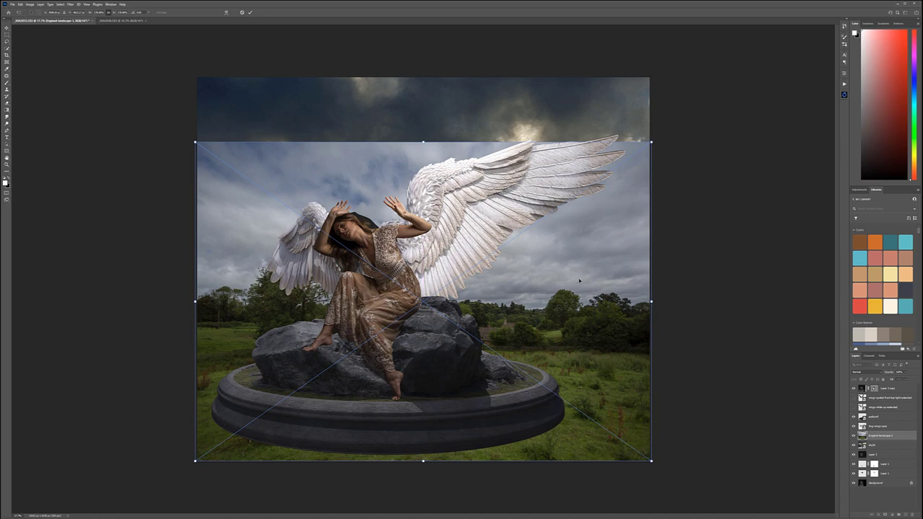
key("Return")
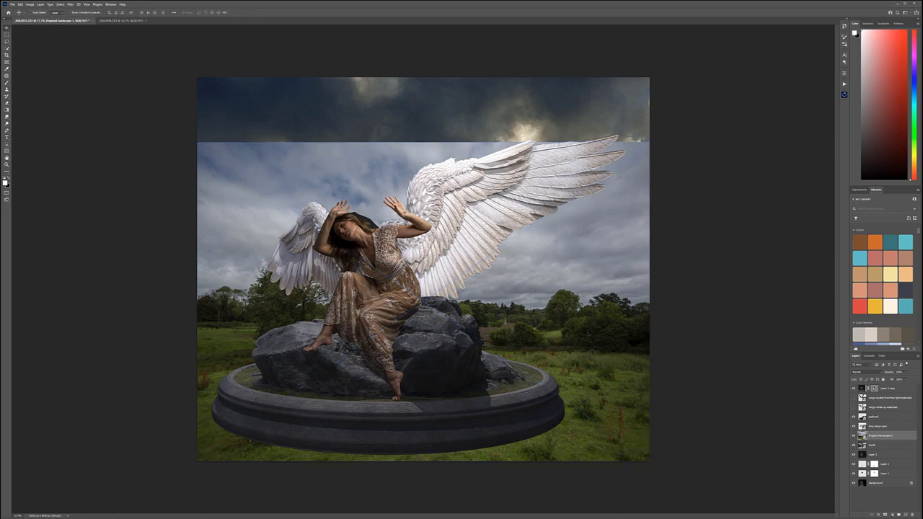
Step: Hide the landscape, sky, open wings and podium layers, and select the masked cut-out woman's layer for close-up work
left_click(853, 435)
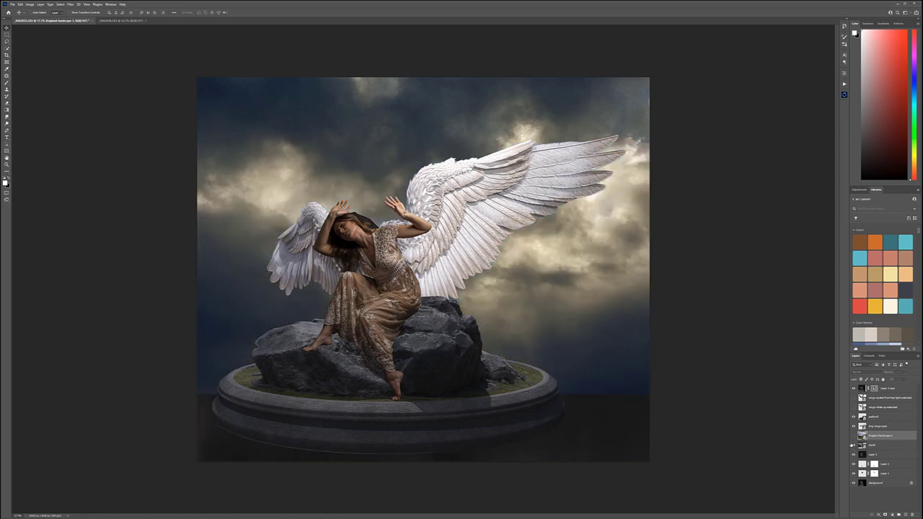
left_click(853, 426)
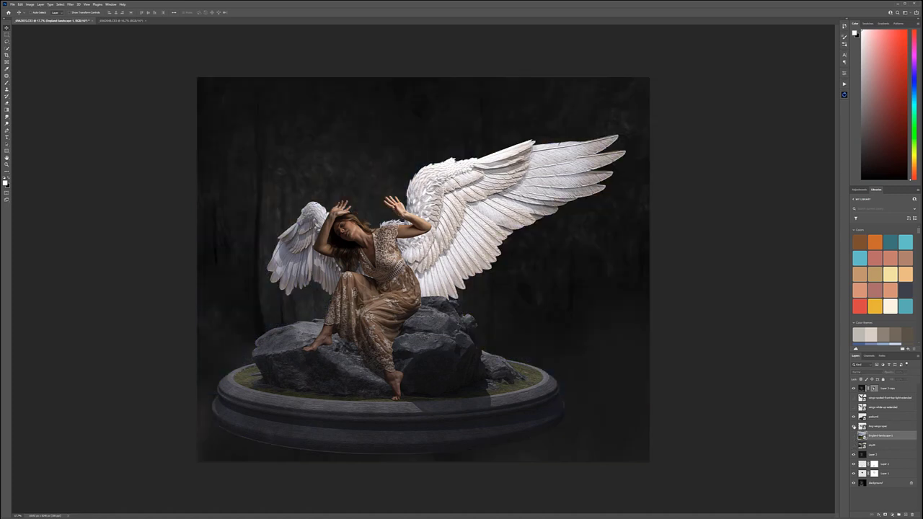
left_click(854, 416)
left_click(853, 426)
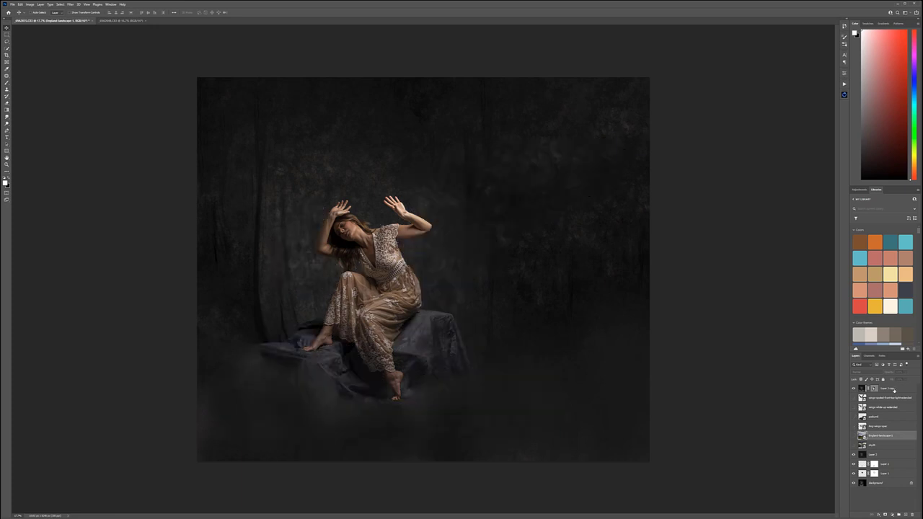
left_click(894, 389)
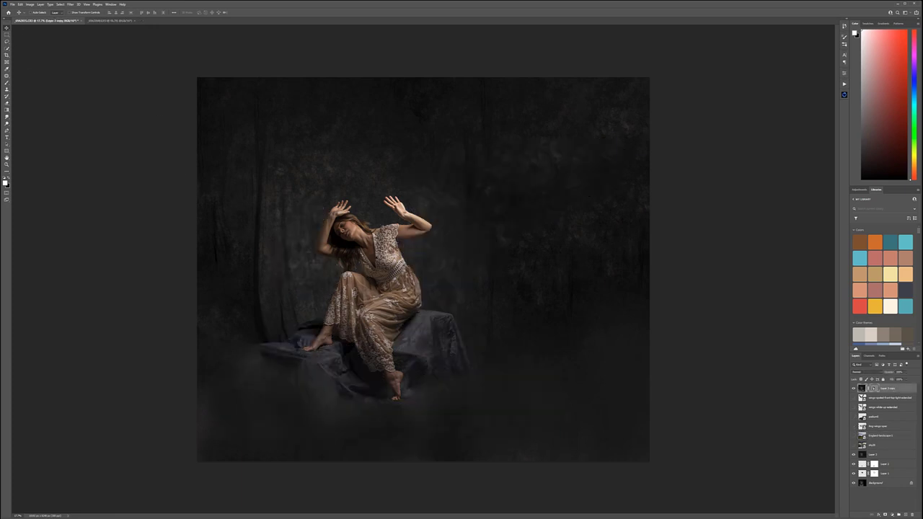
scroll(343, 193, "up", 8)
left_click_drag(452, 343, 440, 117)
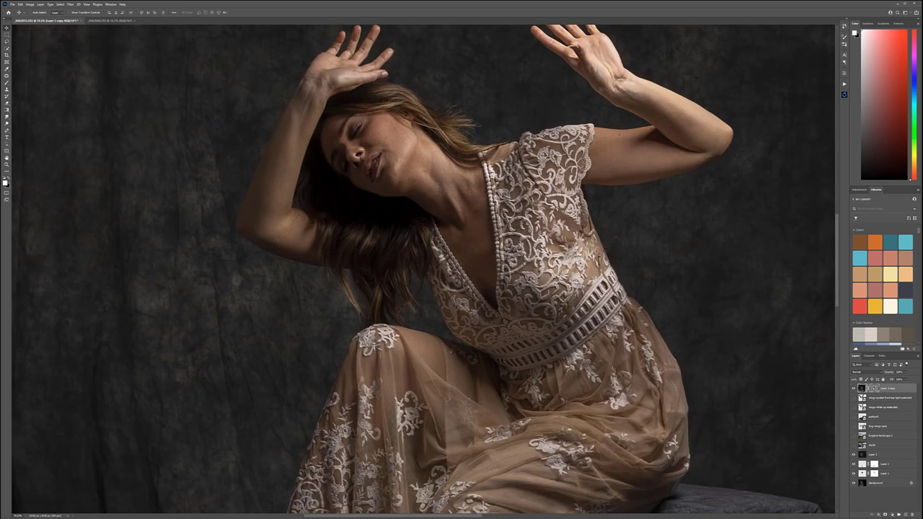
Step: Add a new retouching layer above the masked cut-out woman's layer, rename it and clip it to her layer
left_click(902, 514)
double_click(872, 389)
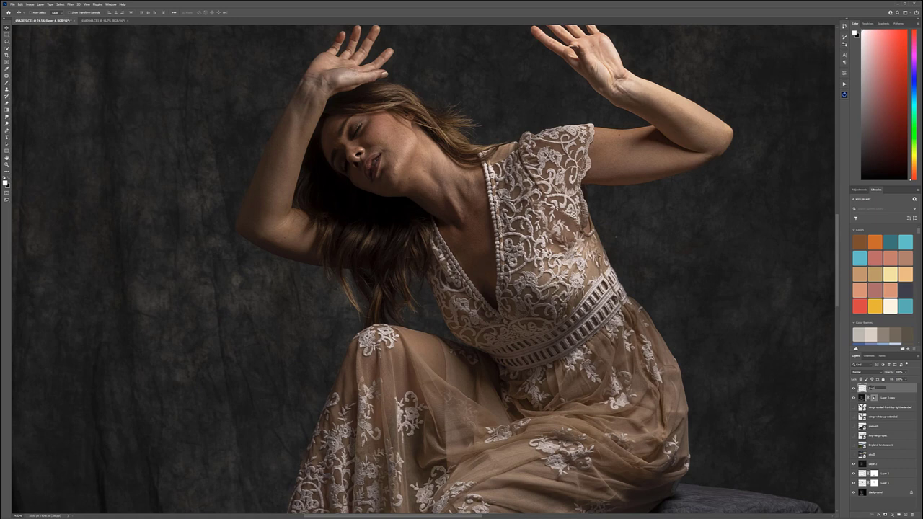
key("Return")
left_click(898, 392, "alt")
Step: Heal stray hairs, spots and skin blemishes on the woman's face and jaw using a small healing brush
left_click(7, 75)
scroll(414, 141, "up", 17)
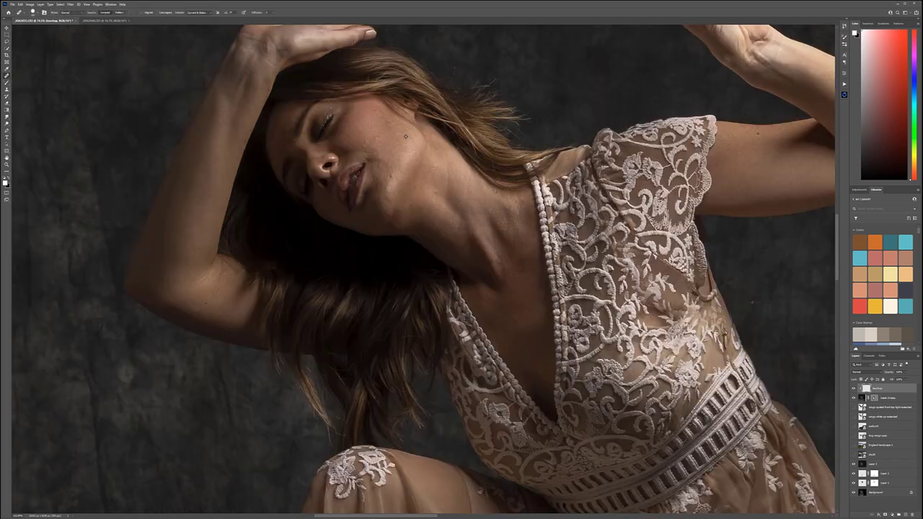
scroll(475, 207, "down", 1)
scroll(475, 207, "down", 2)
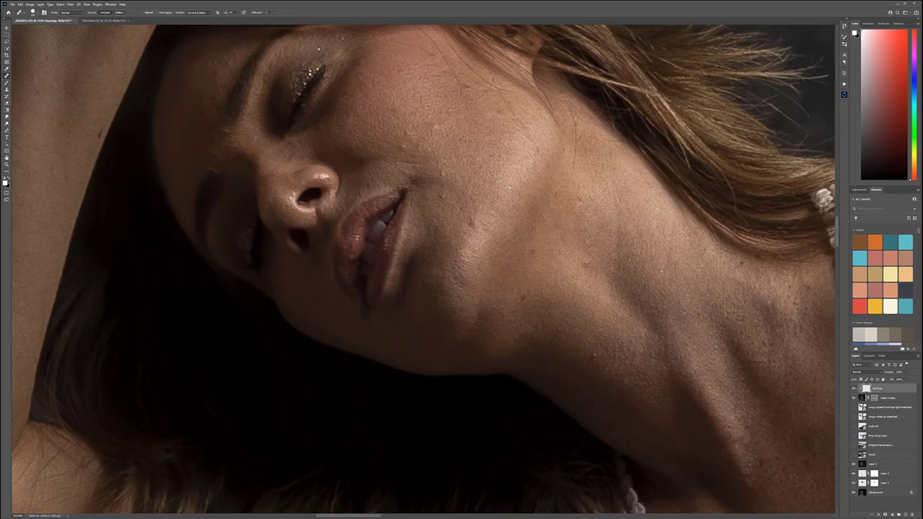
key("bracketleft")
key("bracketleft")
key("bracketleft")
key("bracketleft")
key("bracketleft")
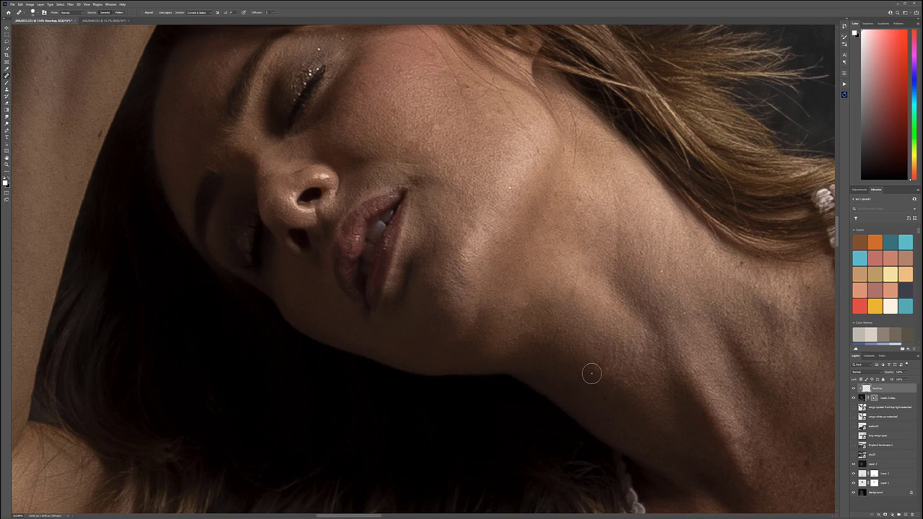
Step: Heal the remaining spots along the woman's neck and down the chest inside the dress neckline
left_click_drag(640, 293, 500, 270)
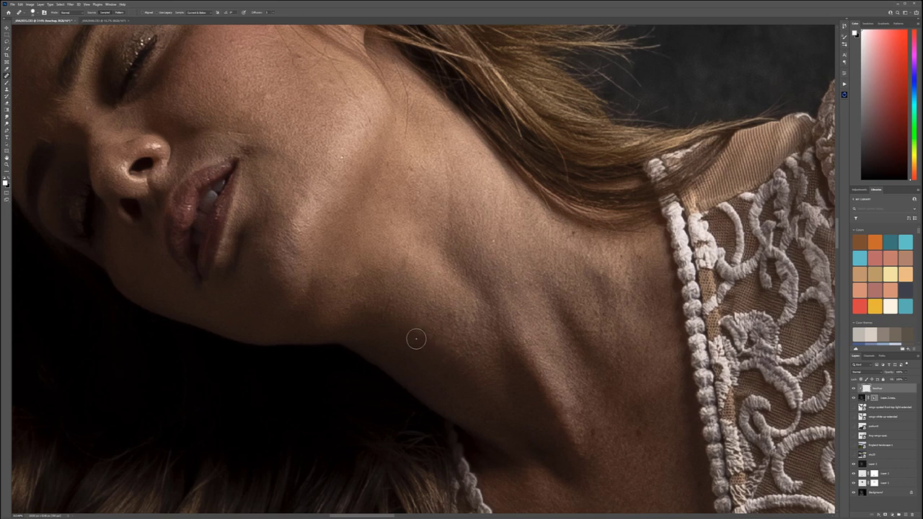
left_click_drag(531, 360, 359, 309)
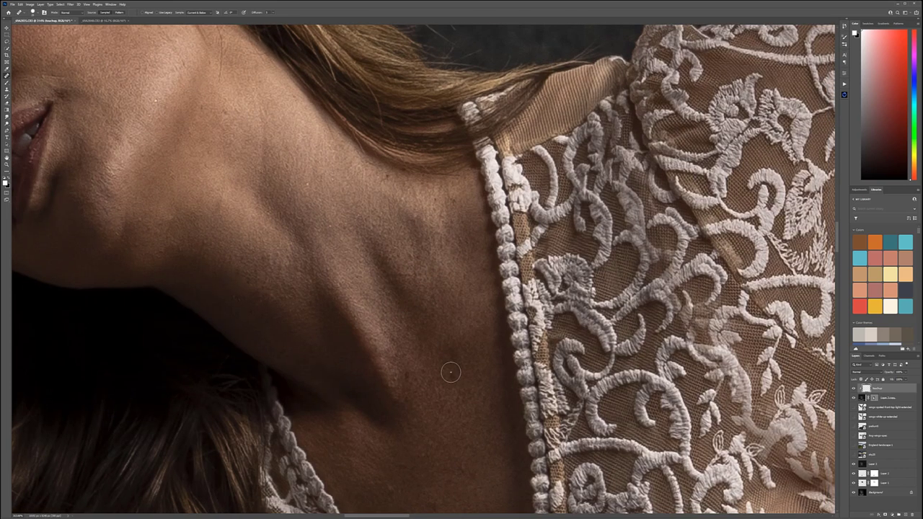
left_click_drag(465, 411, 450, 190)
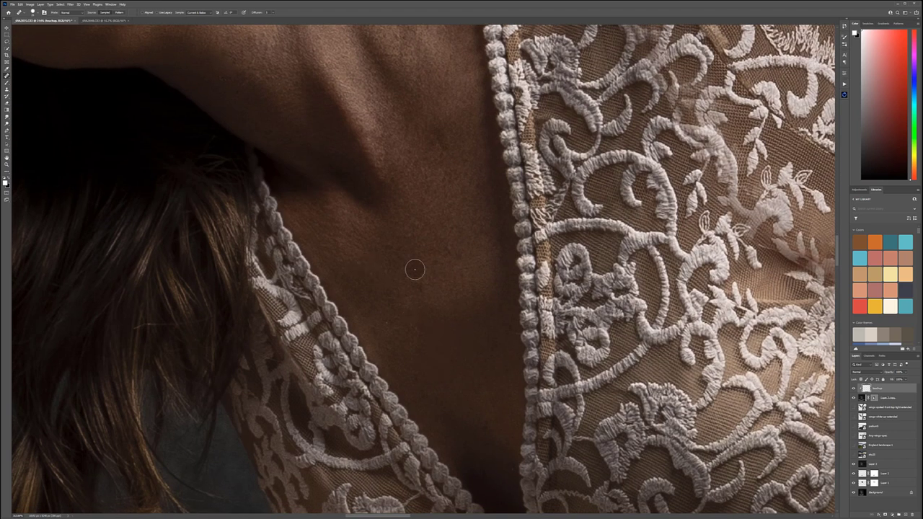
scroll(434, 276, "down", 9)
Step: Heal the mole and small marks on the upper arm beside the lace sleeve, continuing along the forearm to the raised hand
left_click_drag(615, 165, 385, 319)
scroll(428, 283, "up", 4)
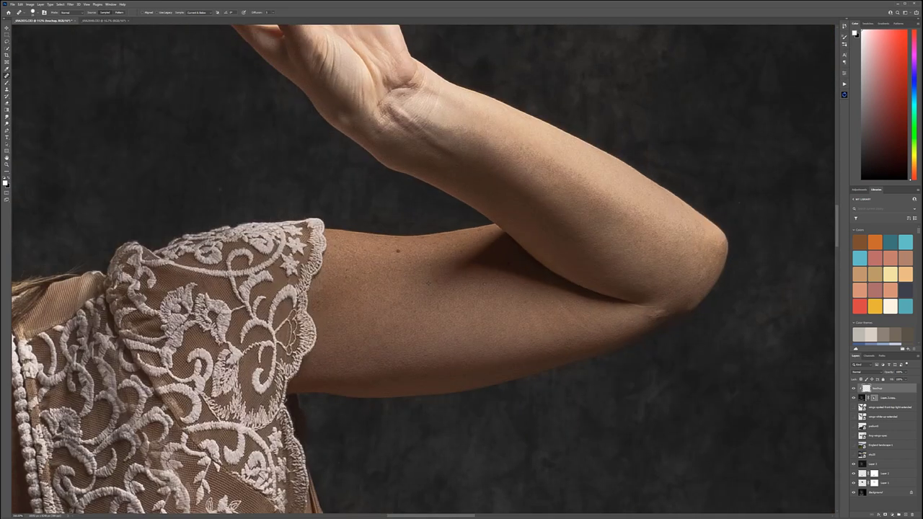
left_click(398, 251)
left_click(403, 276)
mouse_move(523, 303)
left_mouse_down()
mouse_move(492, 394)
mouse_move(555, 425)
left_mouse_up()
mouse_move(304, 307)
left_mouse_down()
mouse_move(414, 404)
mouse_move(408, 410)
left_mouse_up()
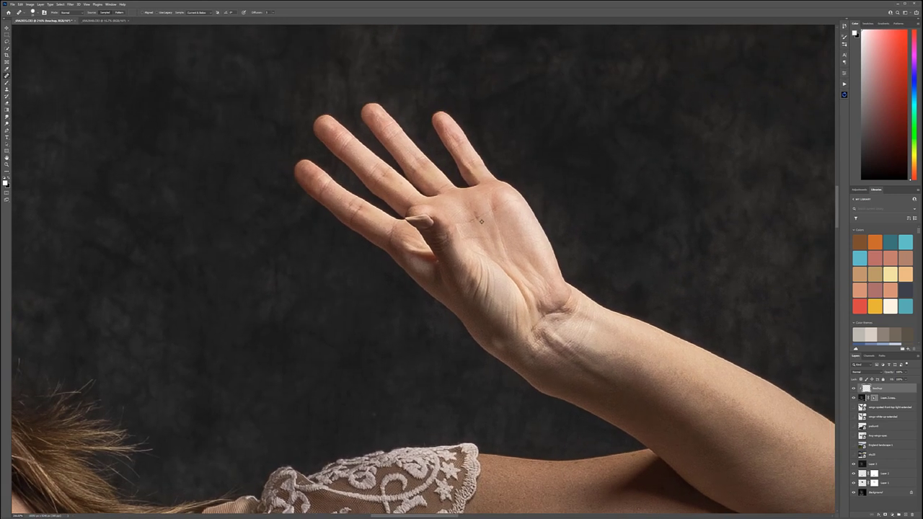
Step: Heal the small spots on the woman's other bent arm, beside her face and hanging hair
left_click_drag(356, 357, 688, 237)
left_click_drag(163, 329, 399, 340)
mouse_move(303, 475)
left_mouse_down()
mouse_move(416, 245)
mouse_move(395, 204)
left_mouse_up()
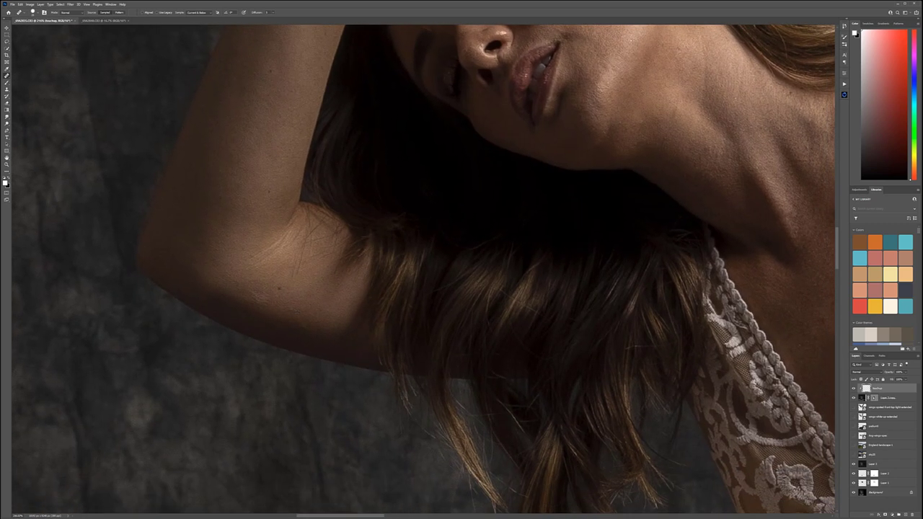
left_click_drag(455, 301, 317, 108)
left_click_drag(504, 411, 454, 80)
left_click_drag(512, 483, 576, 180)
Step: Remove the hanging cord from the side of the dress by healing over the bodice and sampling clean fabric near the belt
left_click_drag(534, 221, 289, 432)
left_click_drag(425, 86, 418, 261)
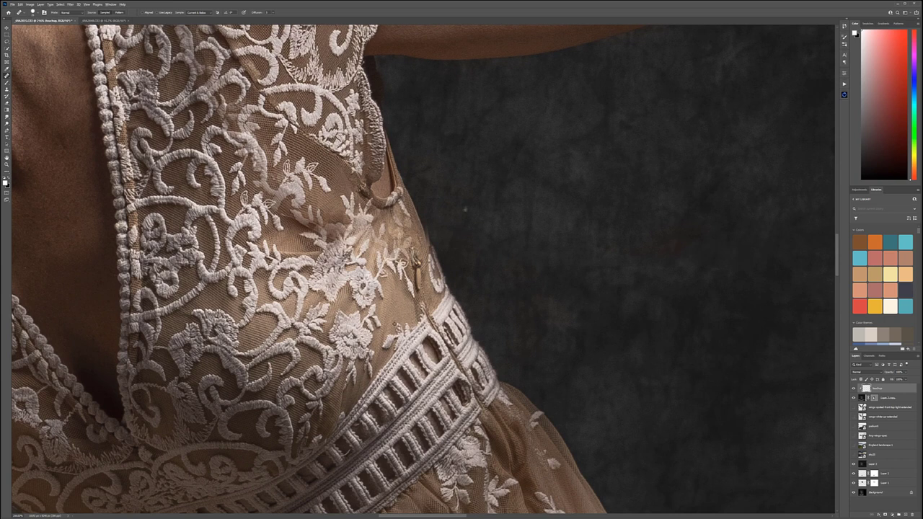
left_click_drag(414, 294, 413, 257)
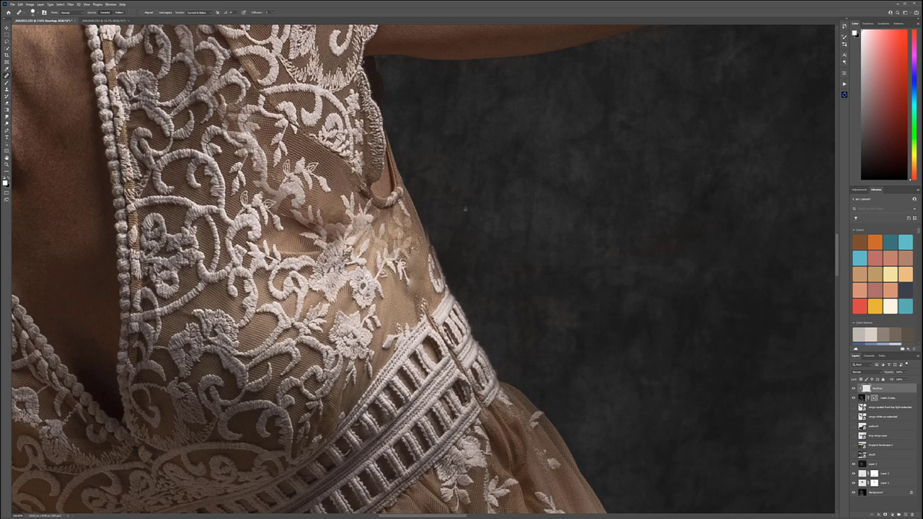
left_click(412, 337, "alt")
left_click(431, 320)
left_click_drag(462, 367, 422, 297)
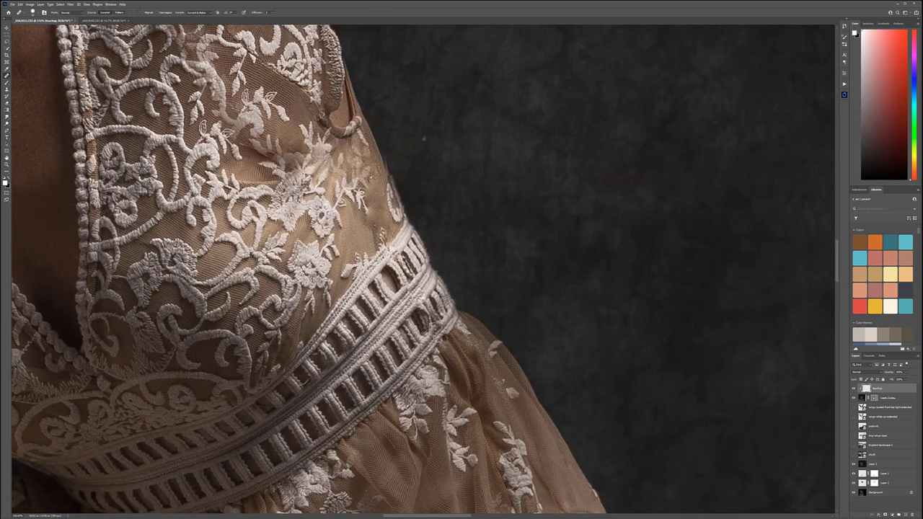
Step: Examine the belt, the skirt and the whole figure for remaining flaws
left_click_drag(466, 428, 467, 229)
left_click_drag(89, 203, 556, 364)
scroll(556, 363, "down", 6)
key("alt+space")
left_click_drag(581, 498, 380, 361)
left_click_drag(404, 263, 461, 390)
scroll(439, 302, "down", 3)
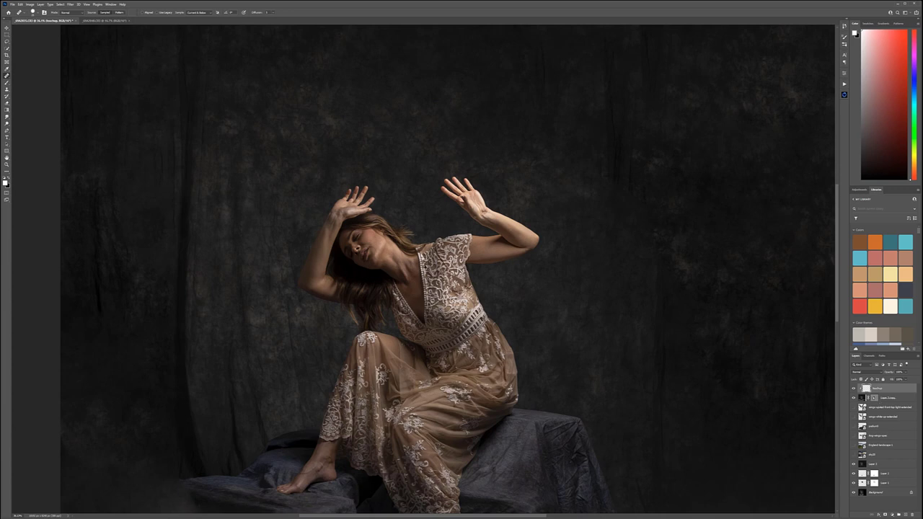
Step: Stamp the visible image onto a new layer clipped to the woman, and apply Dust & Scratches with a 14-pixel radius
key("ctrl+shift+alt+n")
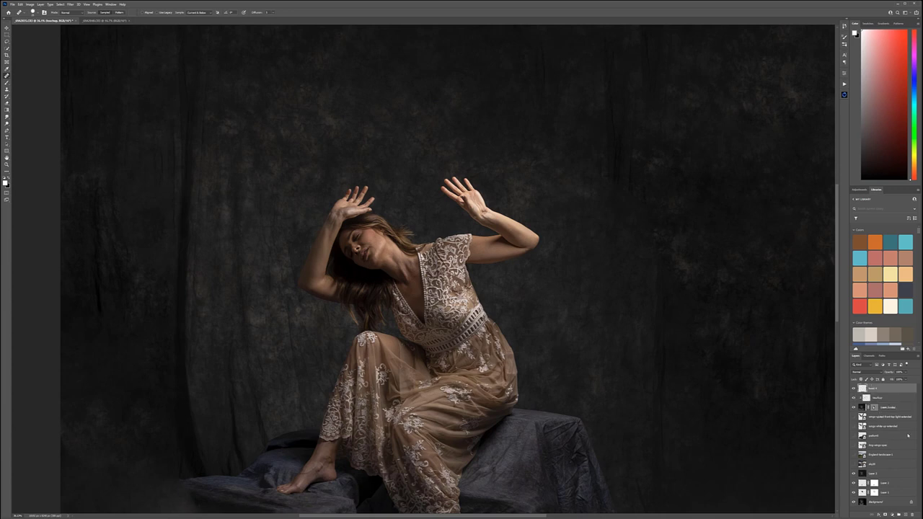
left_click(889, 392, "alt")
left_click(70, 4)
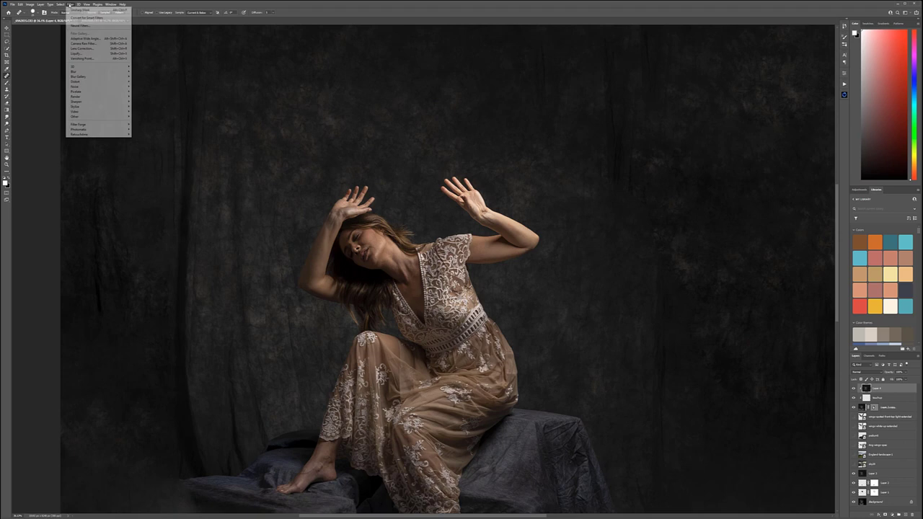
mouse_move(101, 88)
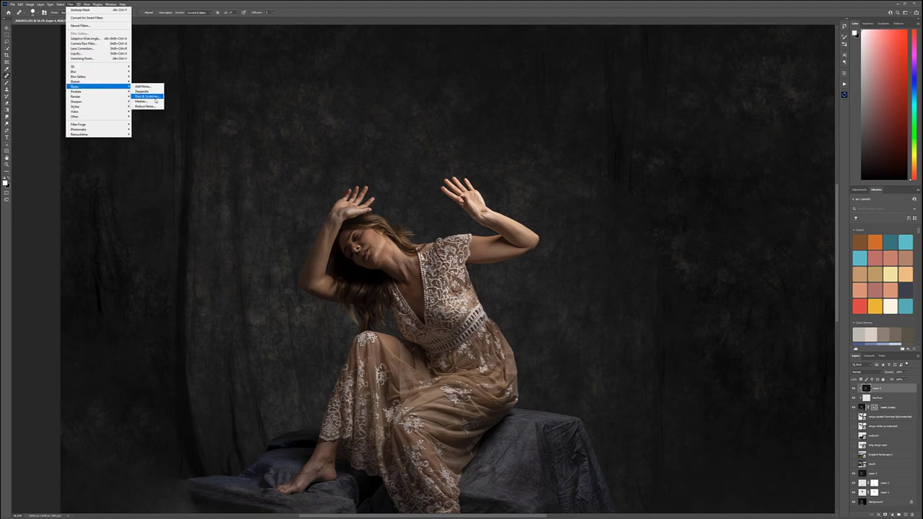
left_click(148, 94)
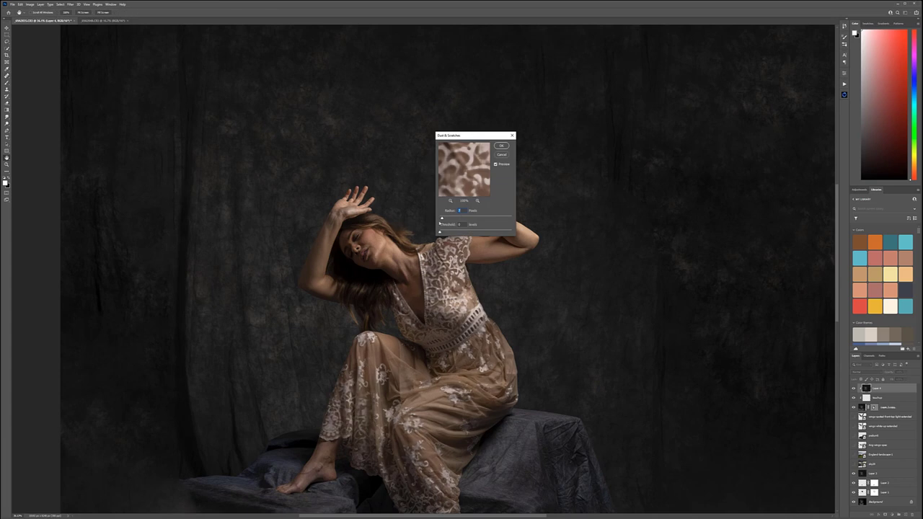
left_click_drag(443, 219, 445, 219)
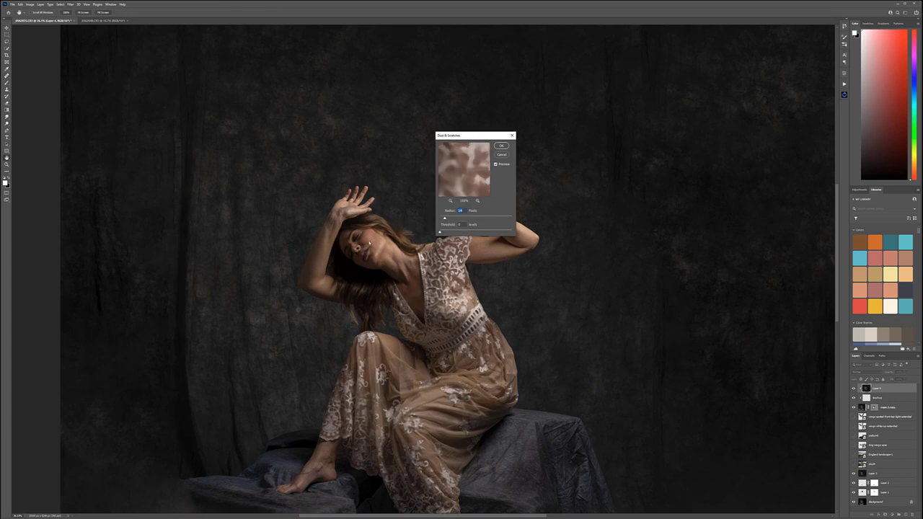
left_click(503, 146)
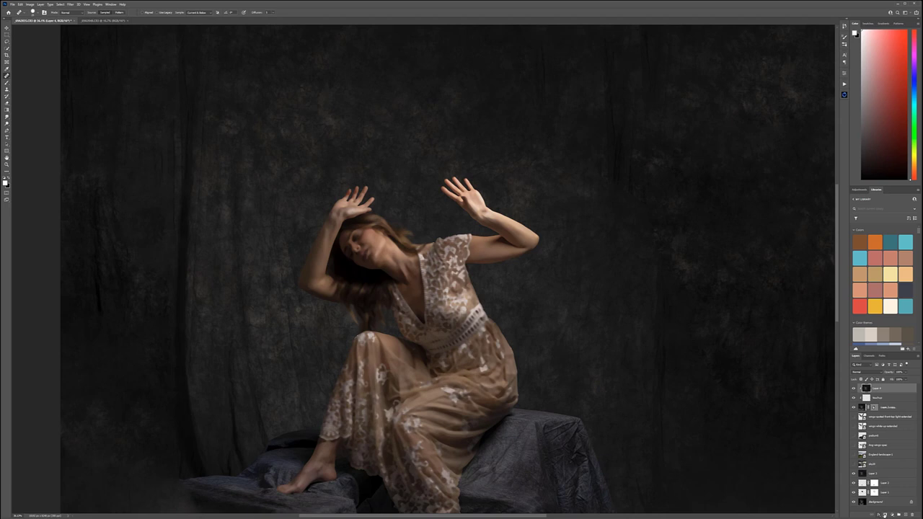
Step: Hide the blurred layer with a black mask and paint its smoothing back over the cheek, jaw and chin in white
left_click(885, 514, "alt")
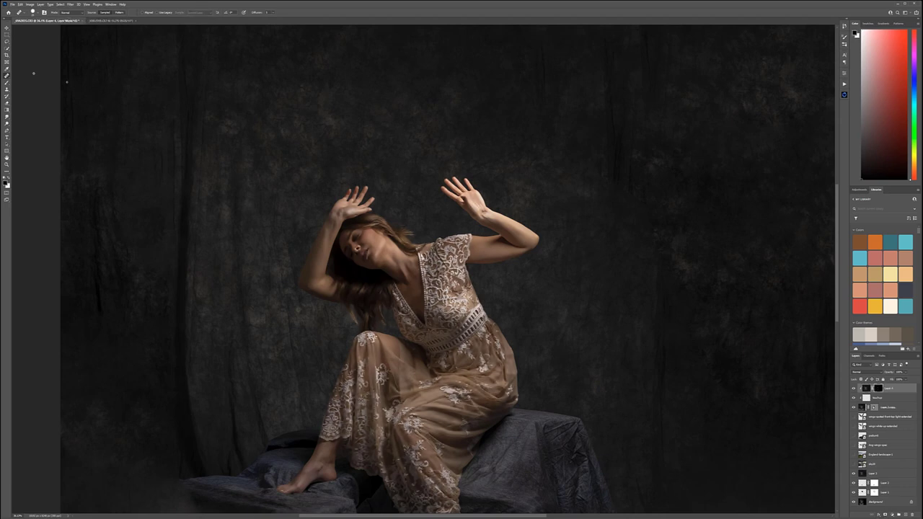
key("b")
scroll(369, 235, "up", 5)
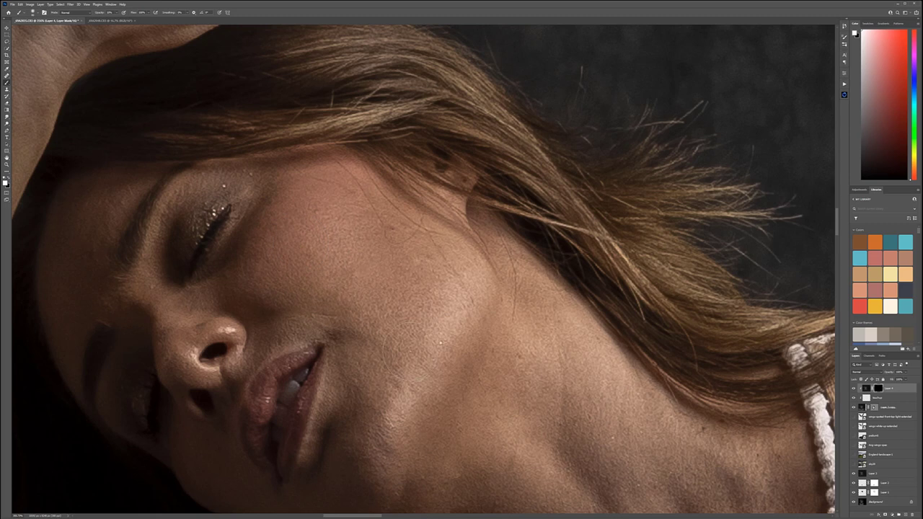
mouse_move(144, 278)
left_mouse_down()
mouse_move(220, 185)
mouse_move(251, 171)
left_mouse_up()
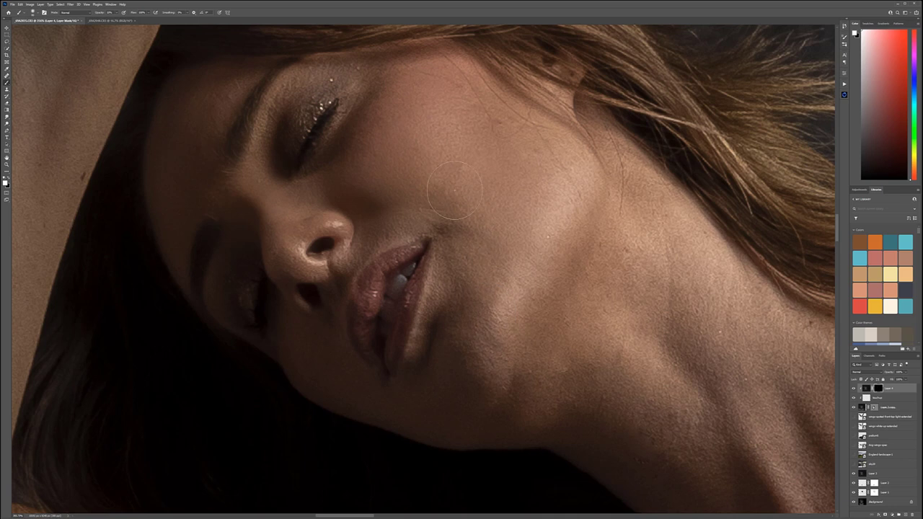
mouse_move(496, 378)
left_mouse_down()
mouse_move(480, 253)
mouse_move(481, 274)
left_mouse_up()
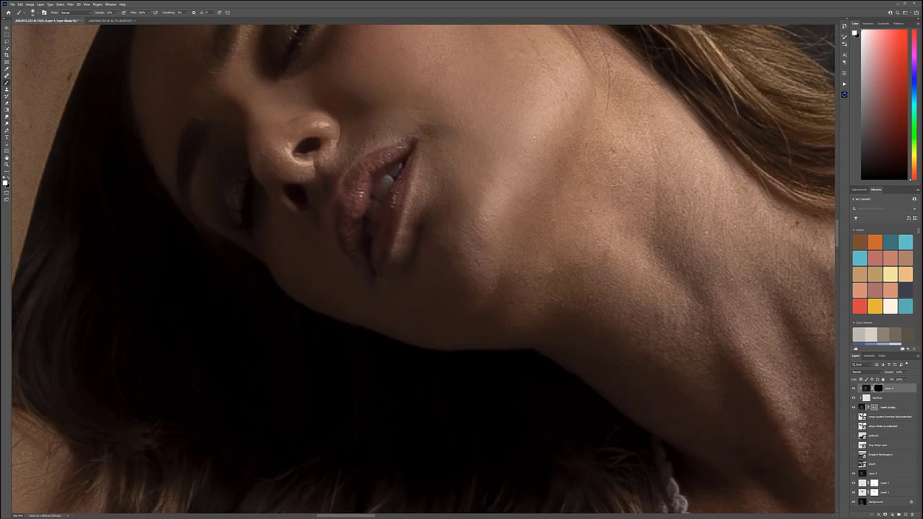
scroll(540, 320, "right", 4)
scroll(540, 320, "up", 1)
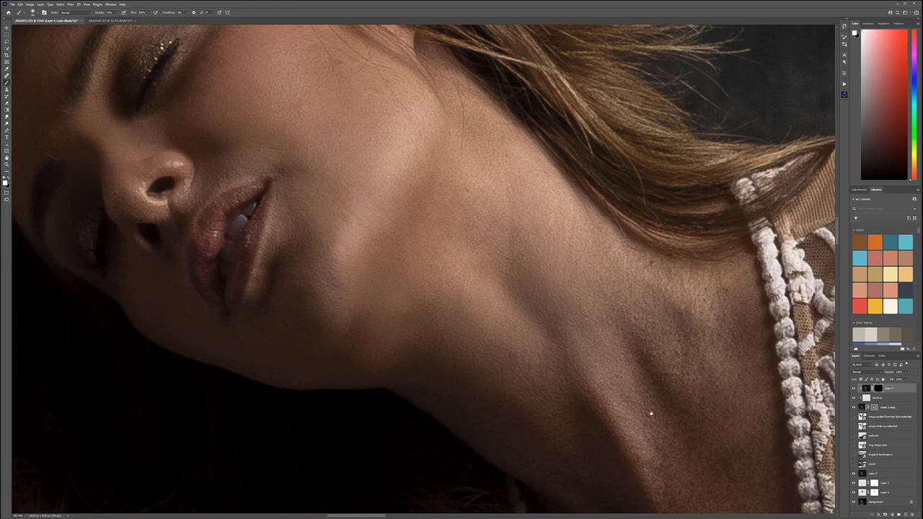
Step: Enlarge the brush and paint the skin smoothing over the neck and chest down to the dress neckline
scroll(547, 346, "down", 3)
scroll(548, 346, "right", 5)
key("]")
key("]")
key("]")
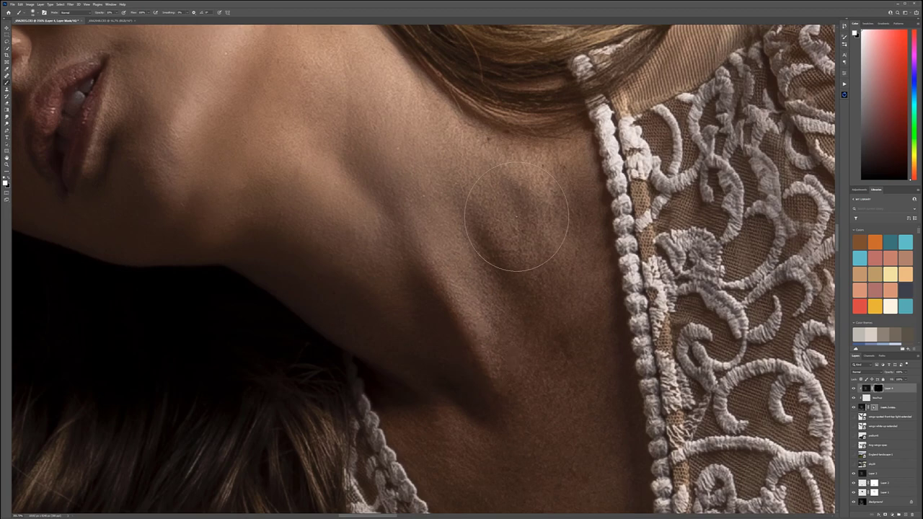
left_click_drag(485, 443, 474, 247)
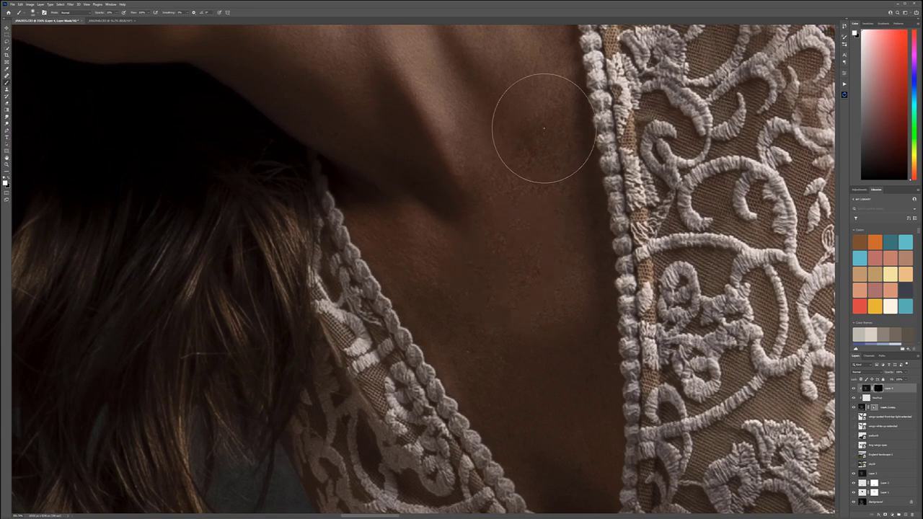
left_click_drag(564, 397, 541, 293)
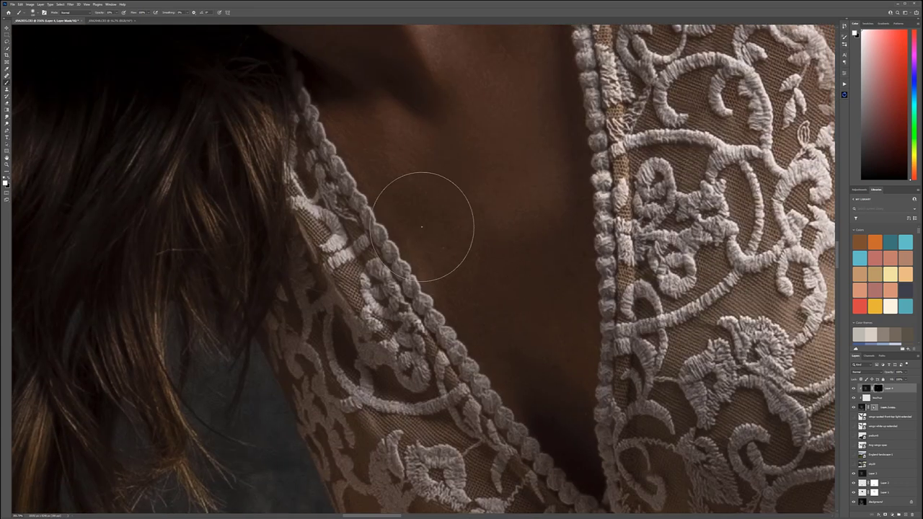
Step: Paint the skin smoothing along both raised arms and hands on the blurred layer's mask
scroll(451, 321, "down", 5)
scroll(455, 332, "down", 3)
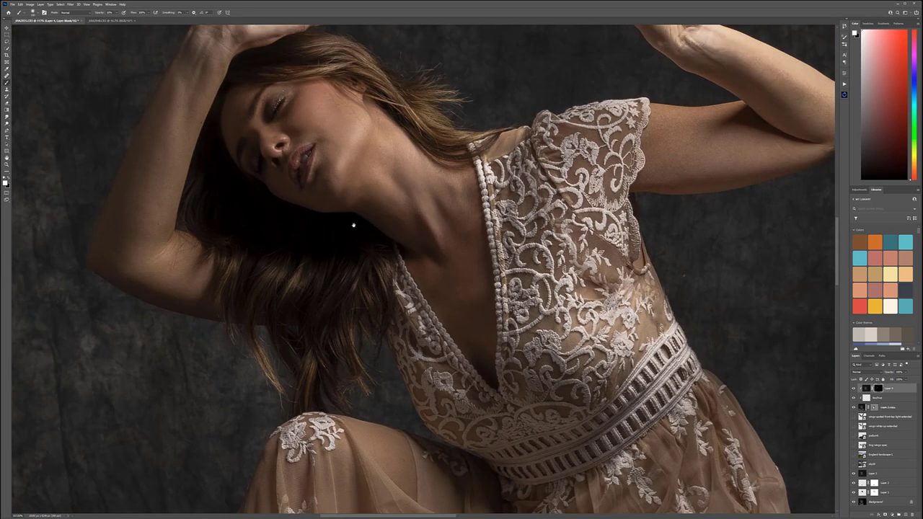
left_click_drag(353, 223, 477, 383)
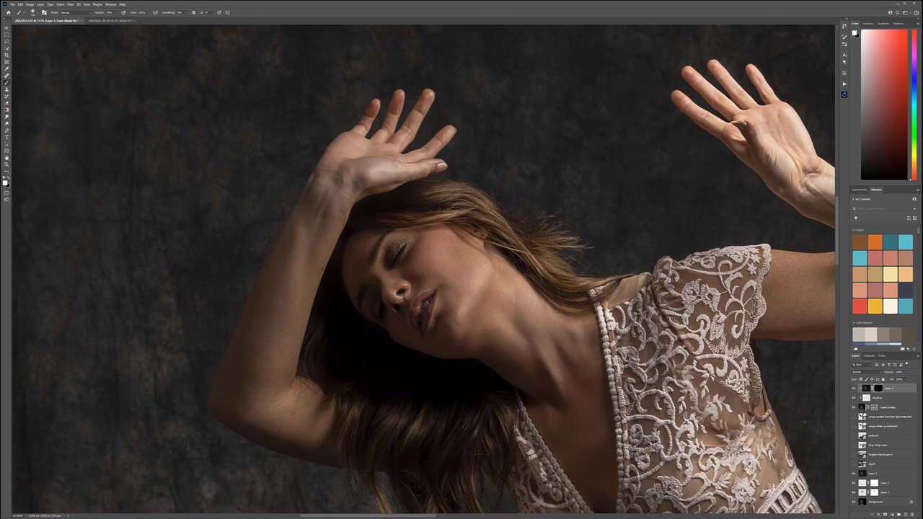
left_click_drag(625, 298, 300, 363)
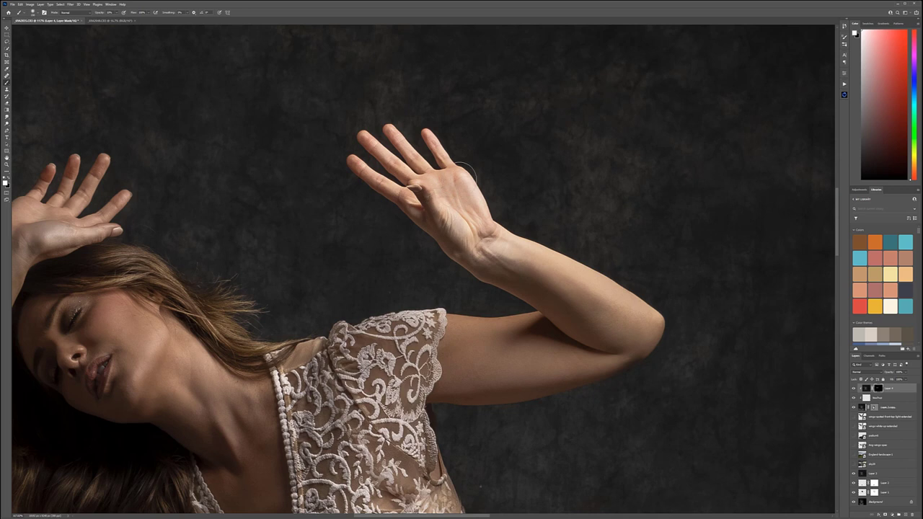
Step: Paint the skin smoothing over both feet and ankles, and display the layer mask on its own to check the painted areas
scroll(521, 231, "down", 15)
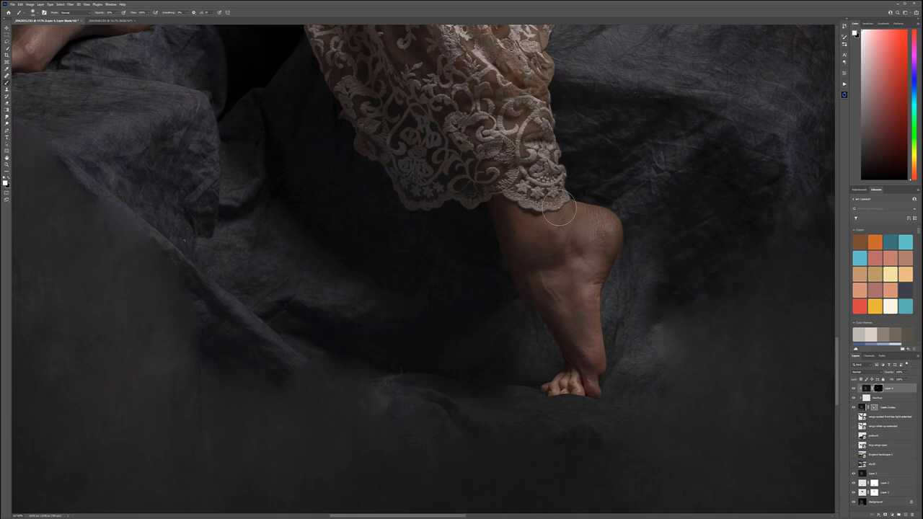
left_click_drag(252, 269, 480, 431)
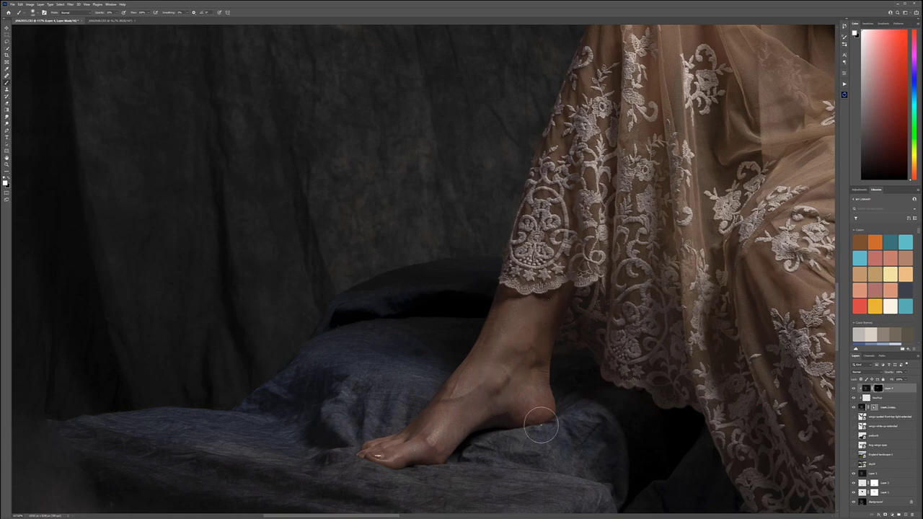
scroll(539, 422, "down", 5)
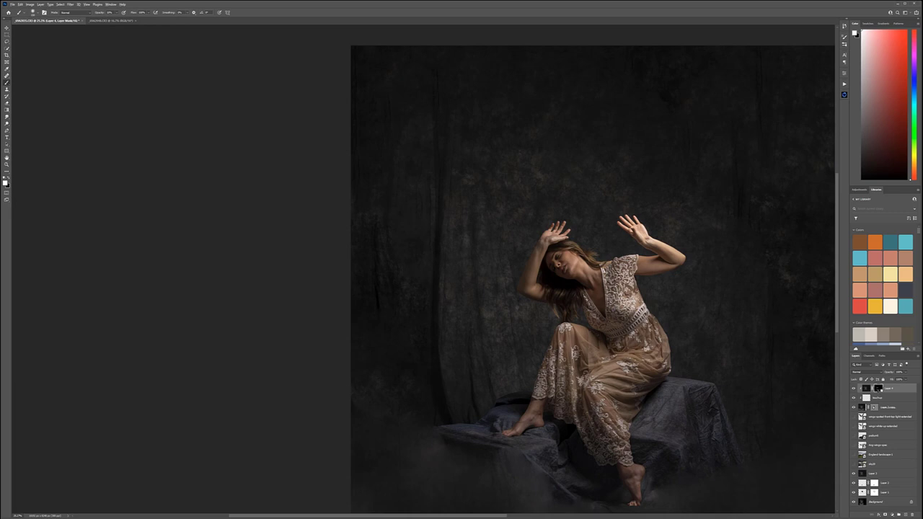
left_click(878, 388, "alt")
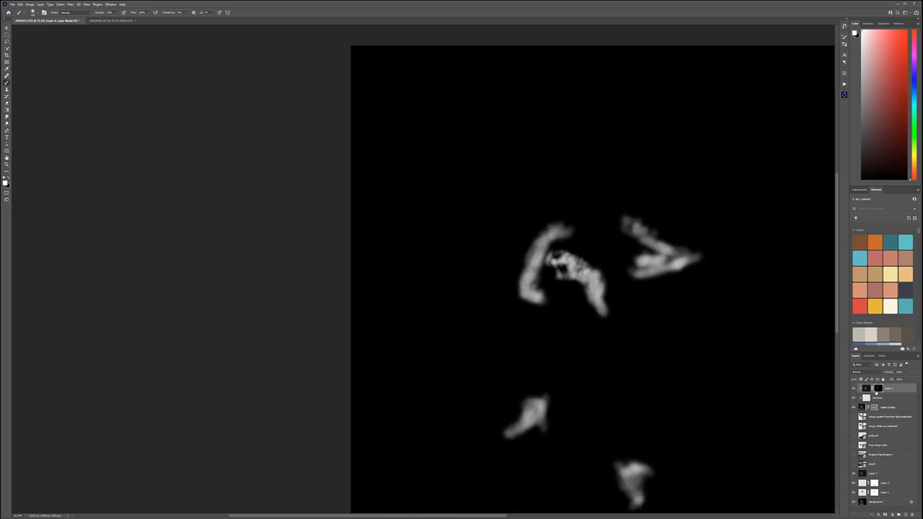
Step: Apply a Gaussian Blur to the skin-smoothing layer's mask to soften its brush strokes, and return to the normal image view
left_click(878, 389, "alt")
scroll(575, 315, "up", 2)
scroll(441, 256, "up", 4)
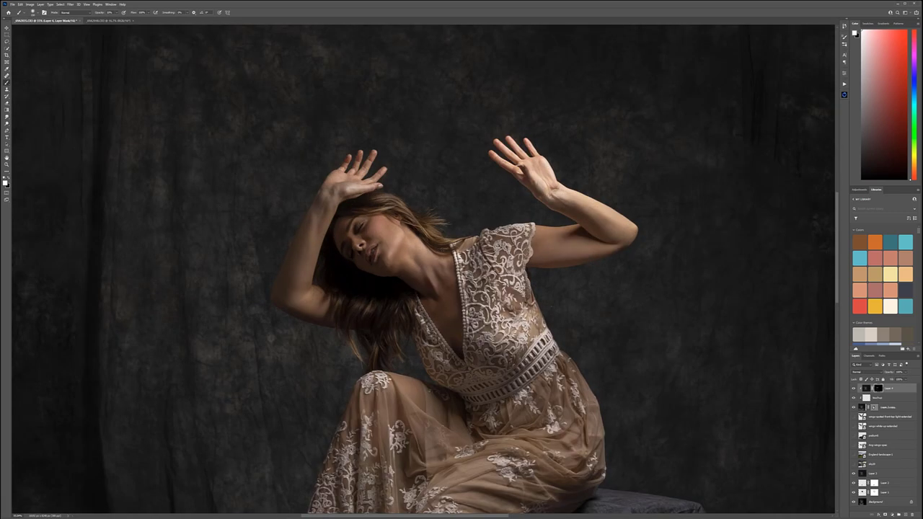
left_click(880, 389, "alt")
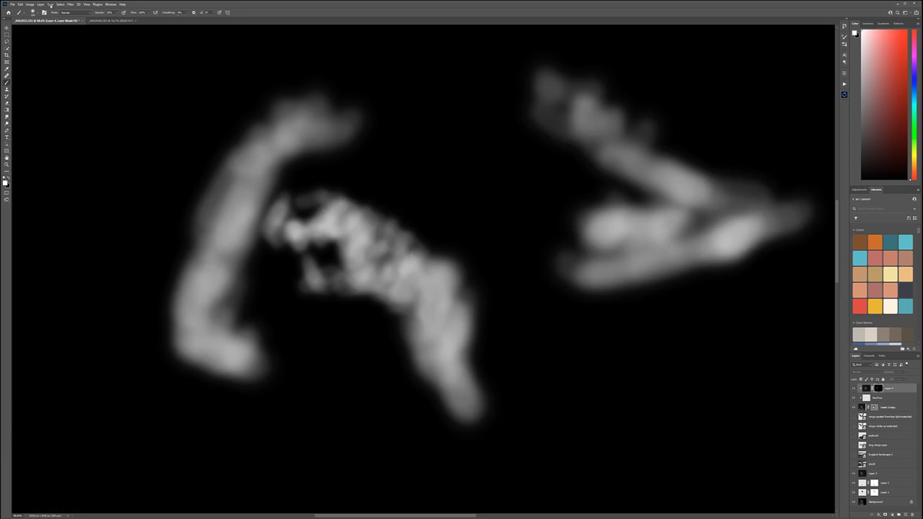
left_click(71, 4)
mouse_move(109, 72)
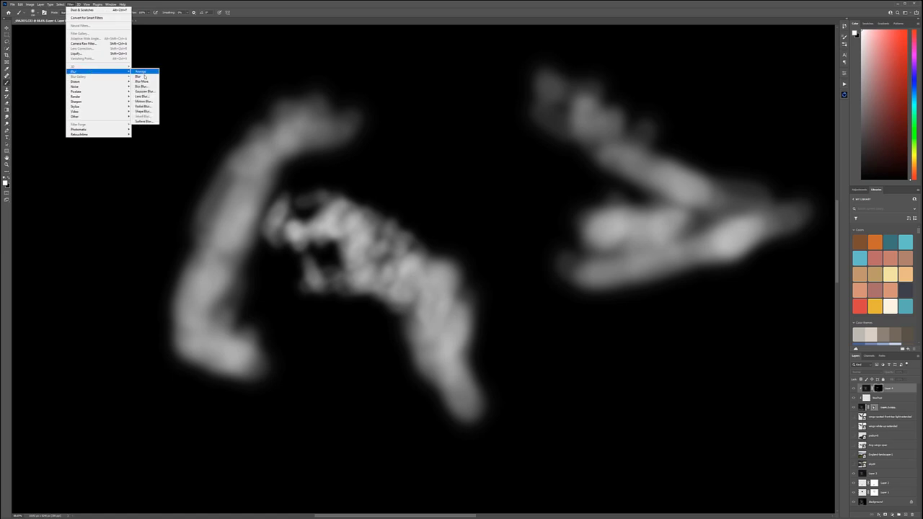
left_click(144, 90)
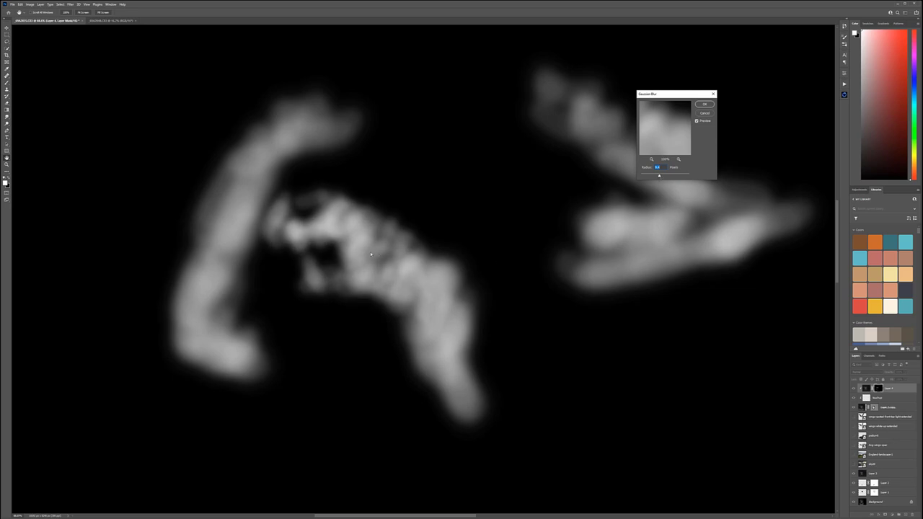
left_click(705, 105)
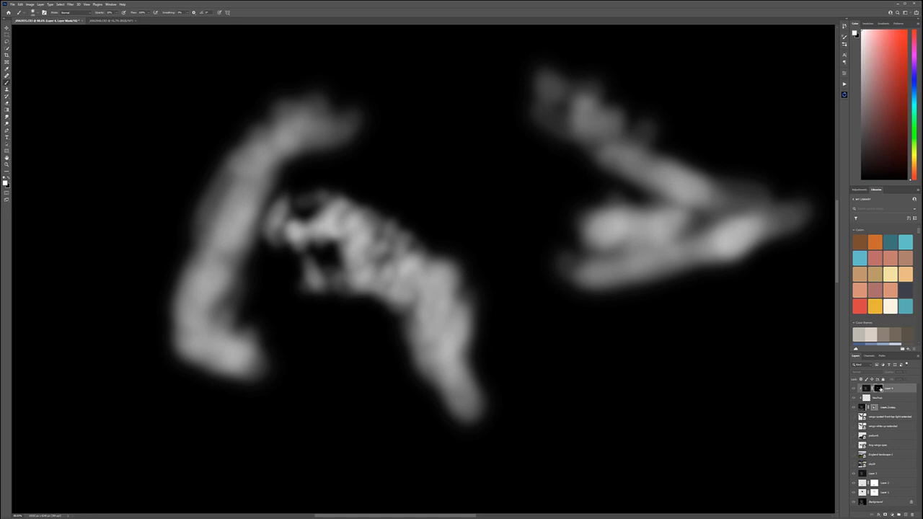
left_click(879, 389, "alt")
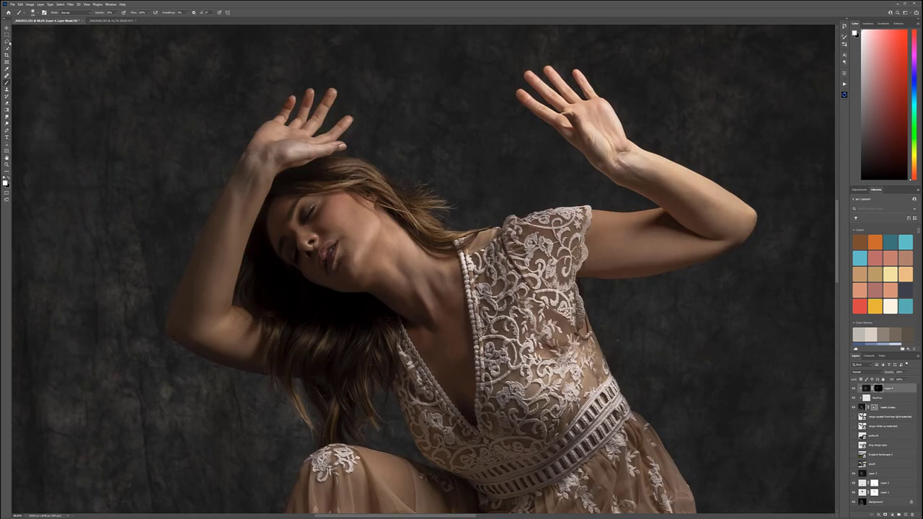
Step: Stamp the visible image onto a new layer named hair, and rename the blurred skin layer below it smooth
key("v")
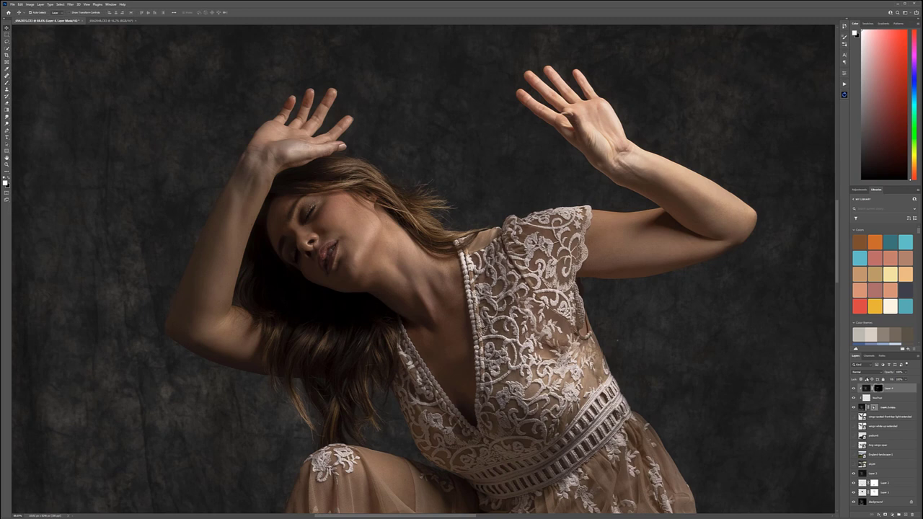
key("ctrl+alt+shift+n")
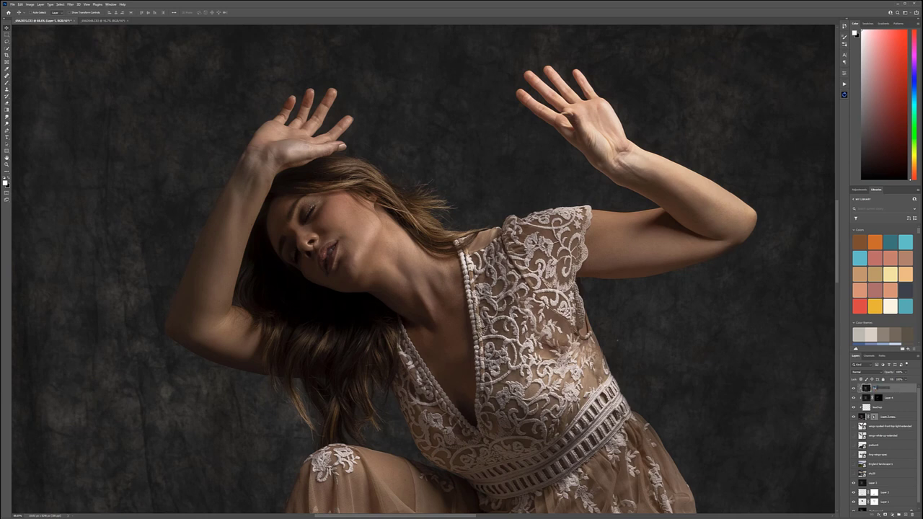
left_click(889, 401)
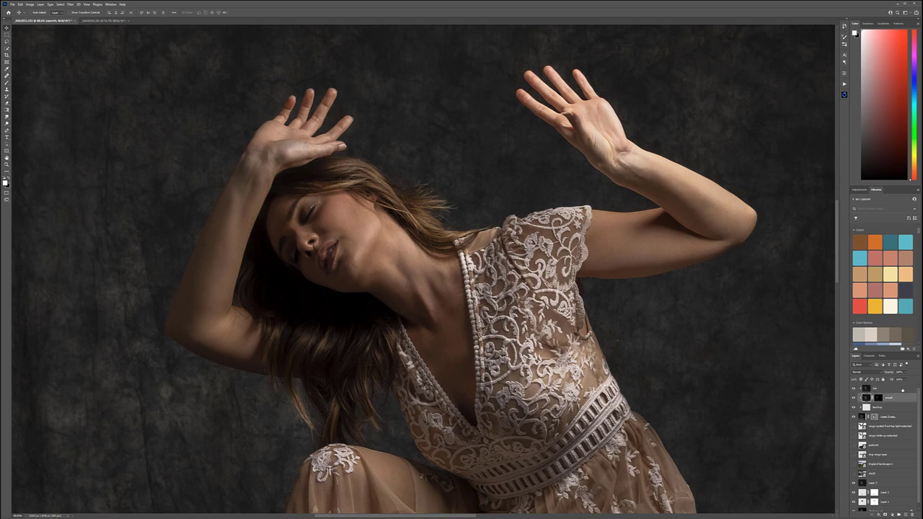
left_click(902, 388)
Step: Apply the Oil Paint filter to the hair layer, previewing the effect on the woman's hair
left_click(70, 4)
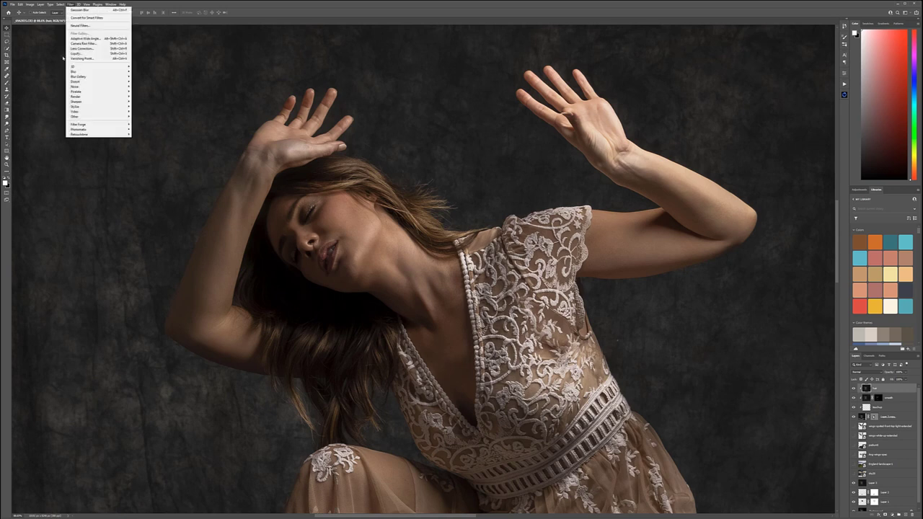
mouse_move(105, 106)
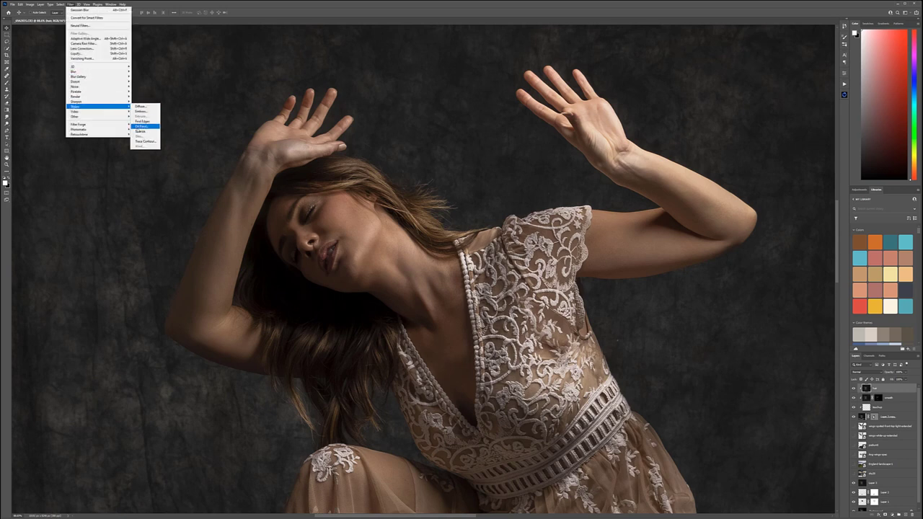
left_click(145, 126)
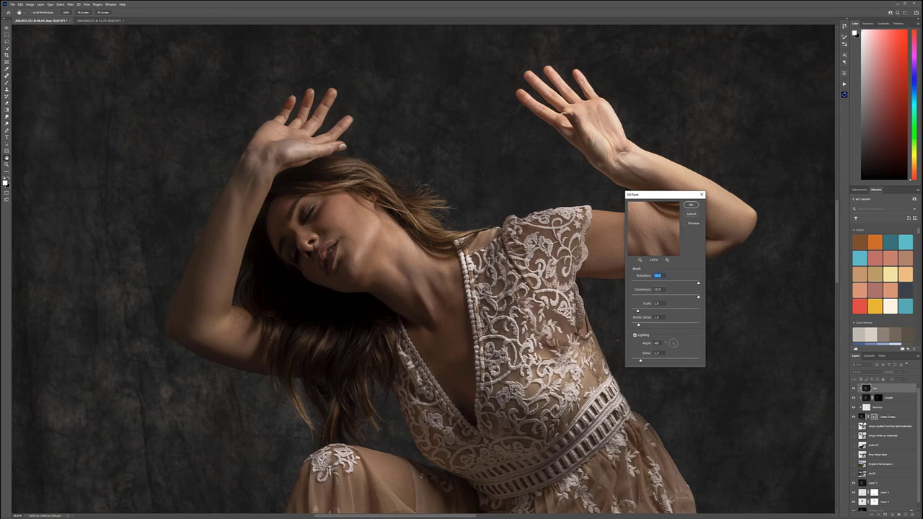
left_click(356, 162)
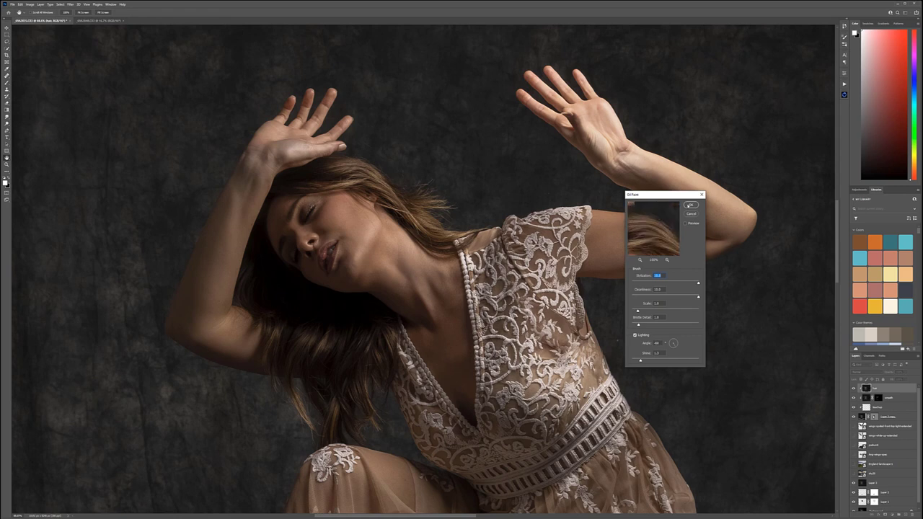
left_click(689, 206)
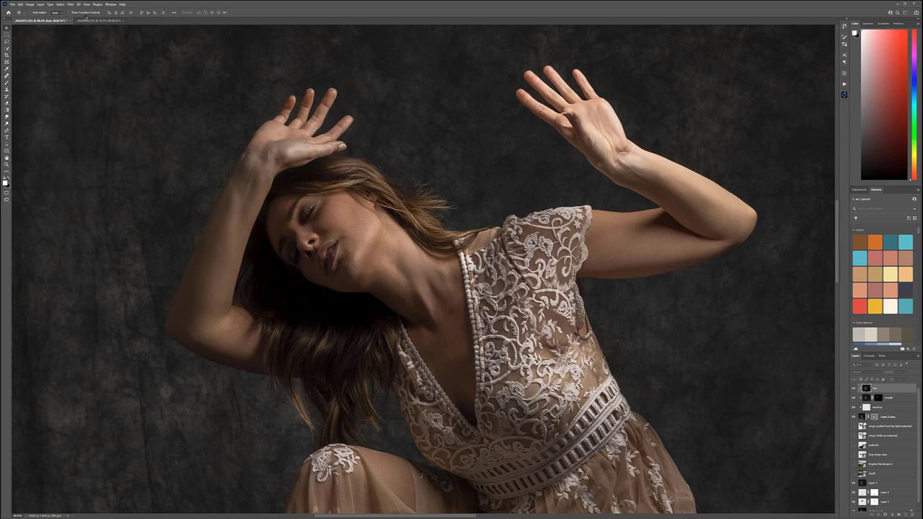
Step: Apply Unsharp Mask to the oil-painted hair layer and hide the layer with a black mask
left_click(70, 4)
mouse_move(102, 105)
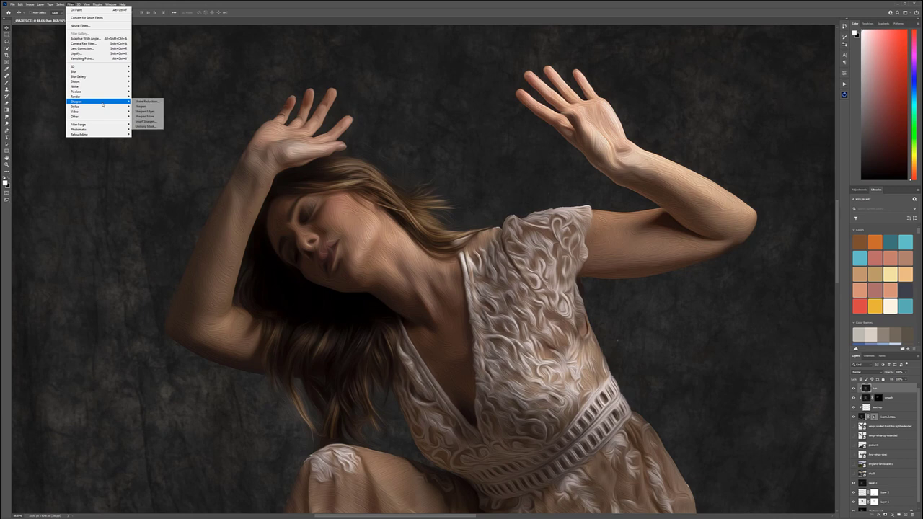
left_click(147, 126)
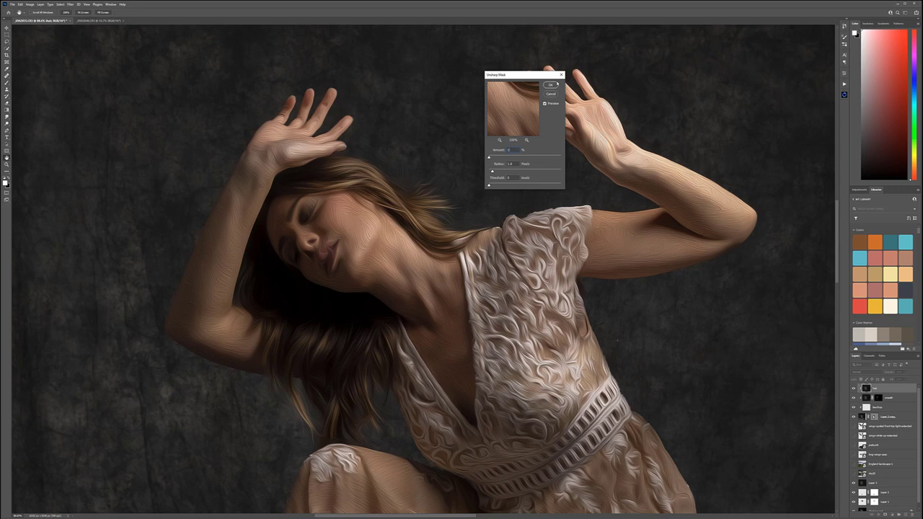
left_click(550, 85)
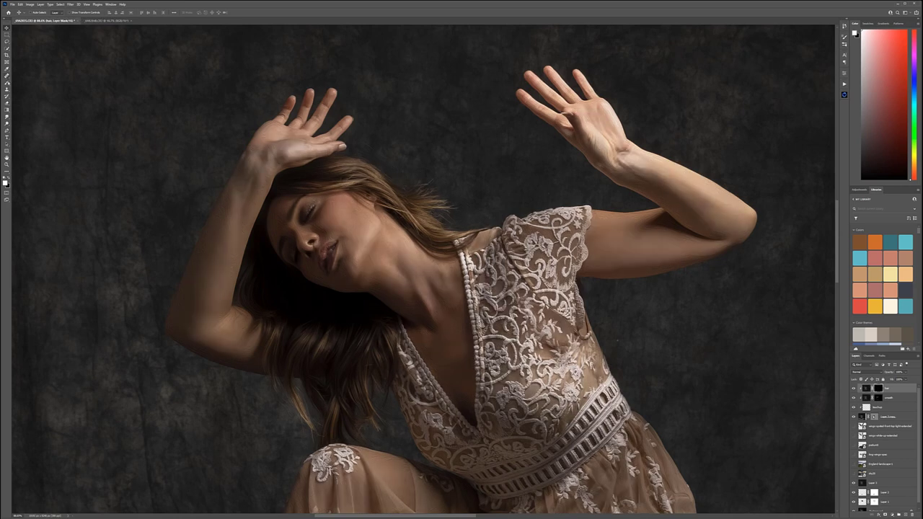
Step: Paint in white on the hair layer's mask over the hair on top of the head and the strands swept toward the shoulder
key("b")
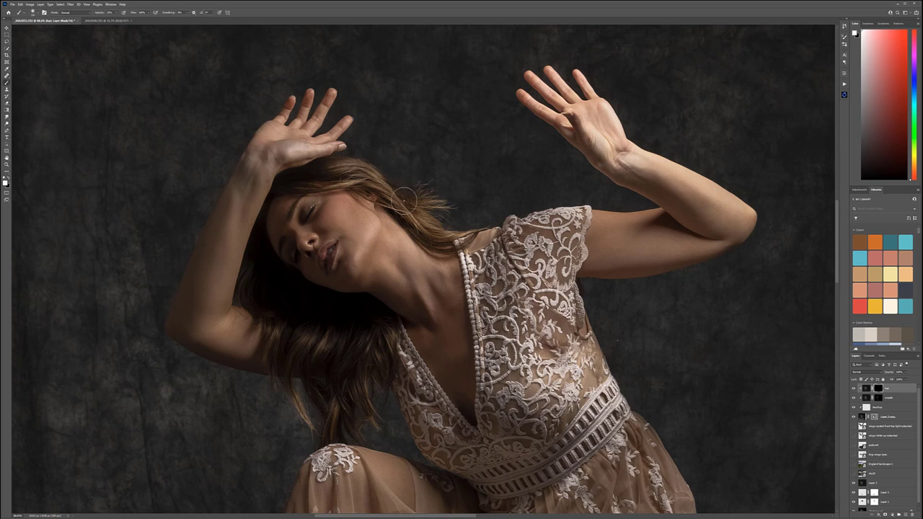
scroll(427, 210, "up", 2)
scroll(461, 216, "up", 1)
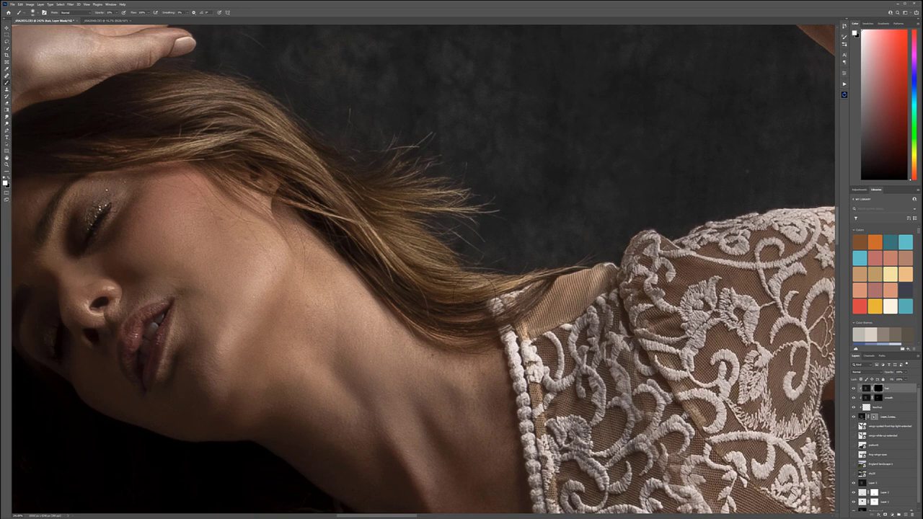
left_click_drag(444, 199, 613, 207)
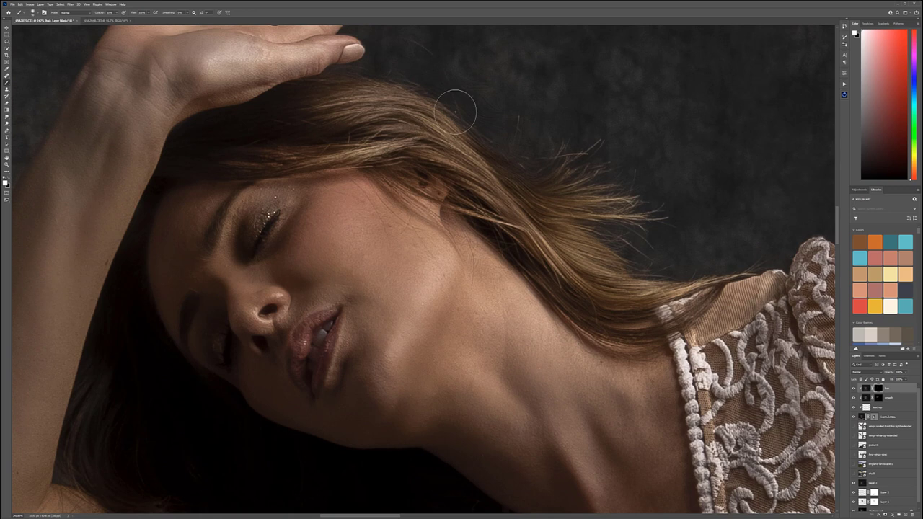
Step: Paint the oil-paint effect over the hair hanging beneath the head and its loose ends above the knee
scroll(456, 171, "down", 8)
scroll(456, 170, "left", 4)
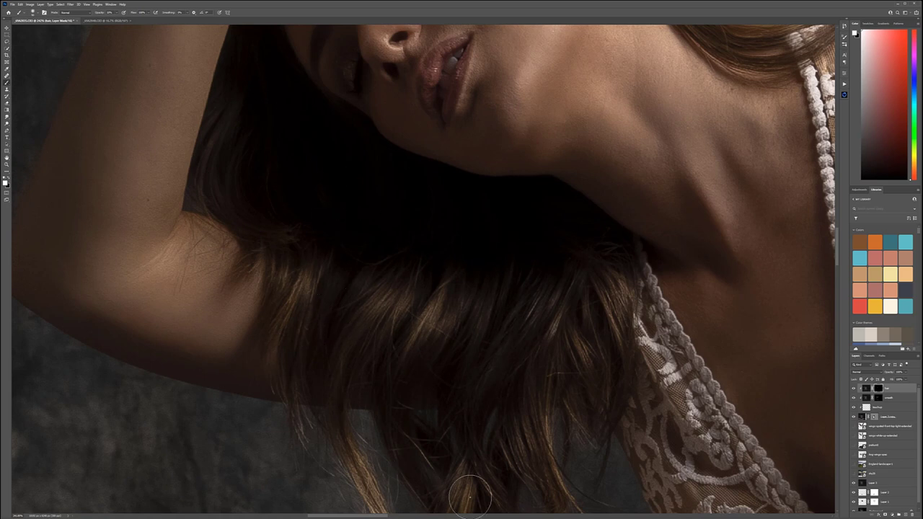
scroll(519, 361, "down", 3)
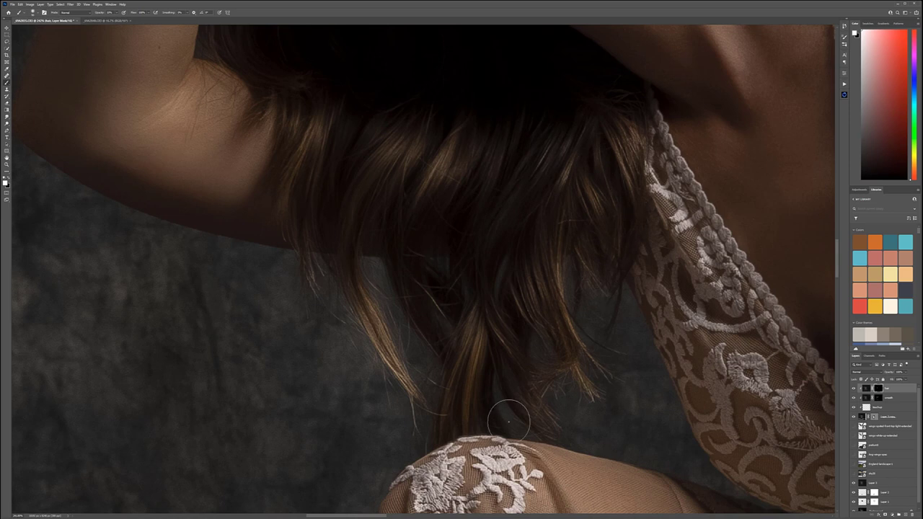
scroll(511, 407, "up", 5)
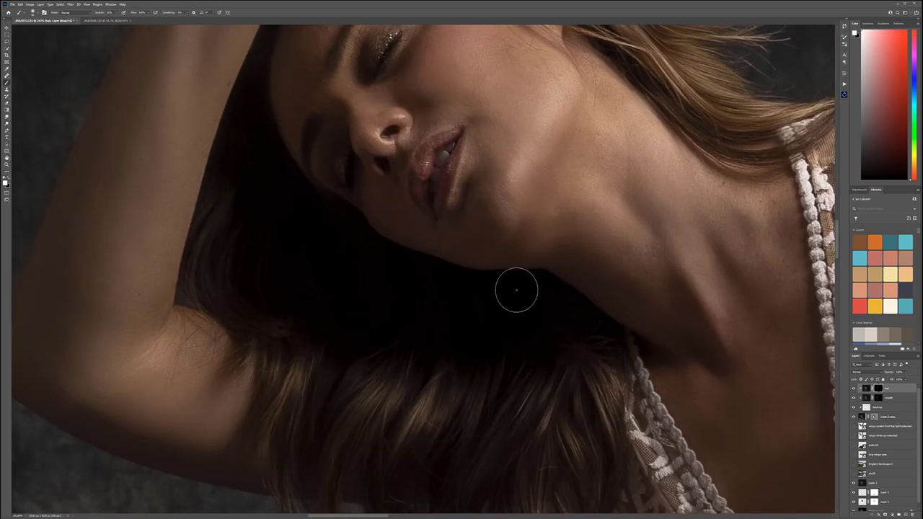
scroll(511, 334, "up", 3)
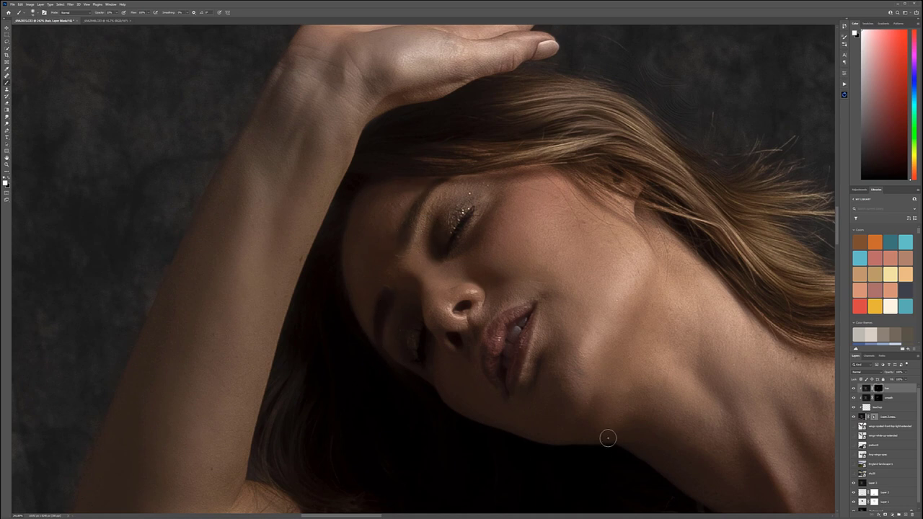
Step: Enlarge the brush and paint the oil-paint effect over the tulle folds of the dress's skirt
scroll(608, 437, "down", 5)
scroll(649, 468, "down", 10)
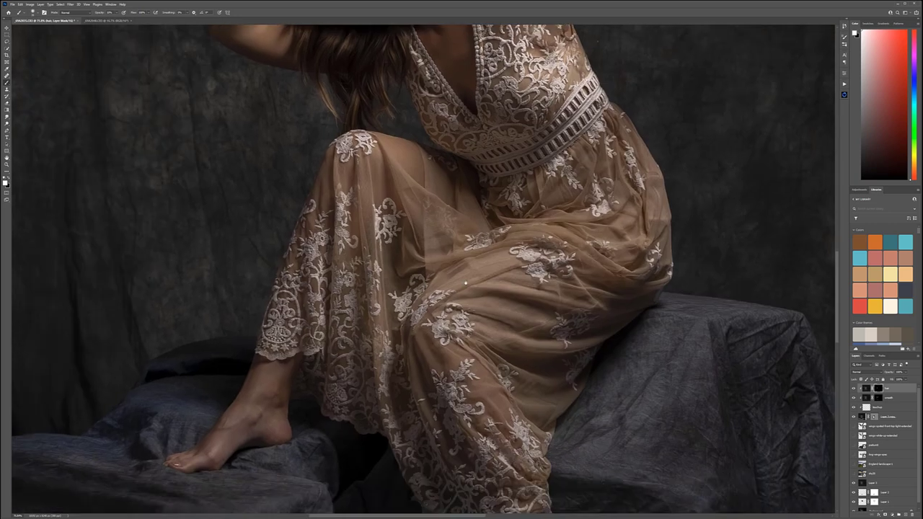
scroll(442, 150, "up", 1)
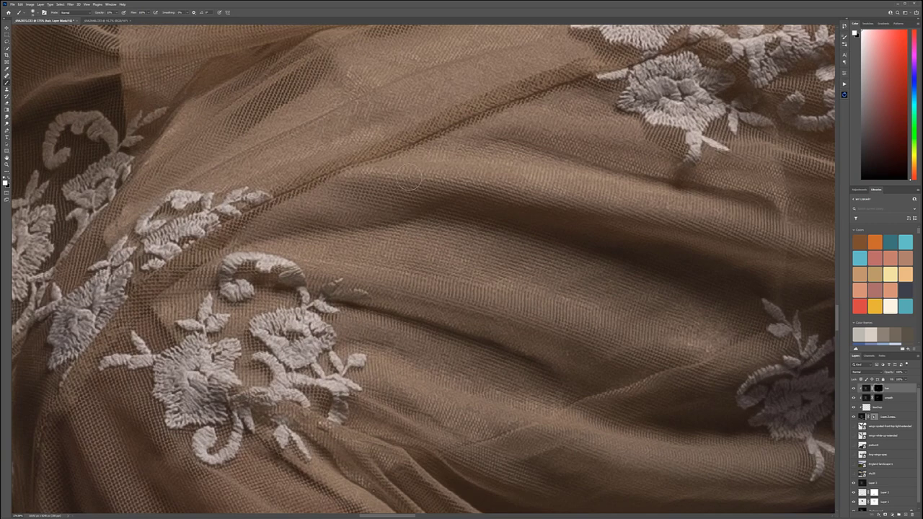
key("bracketright")
key("bracketright")
key("bracketright")
key("bracketright")
scroll(526, 243, "down", 2)
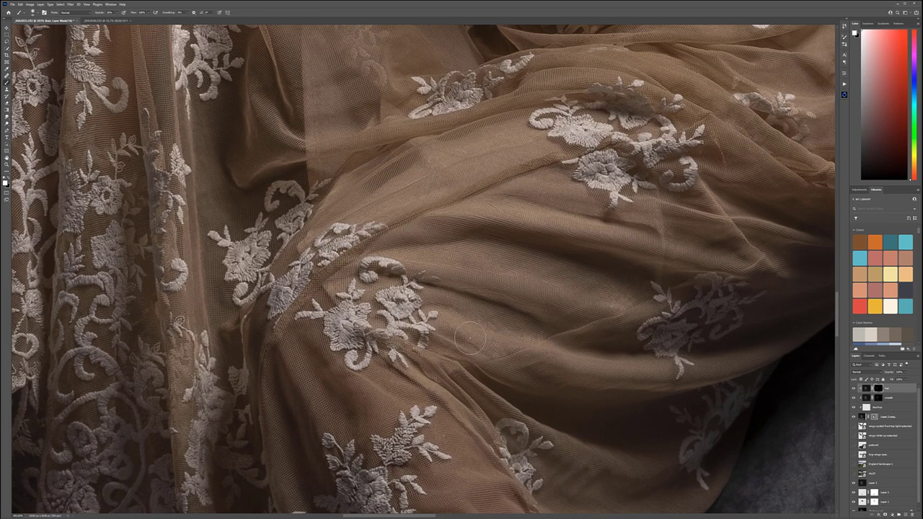
scroll(518, 322, "down", 2)
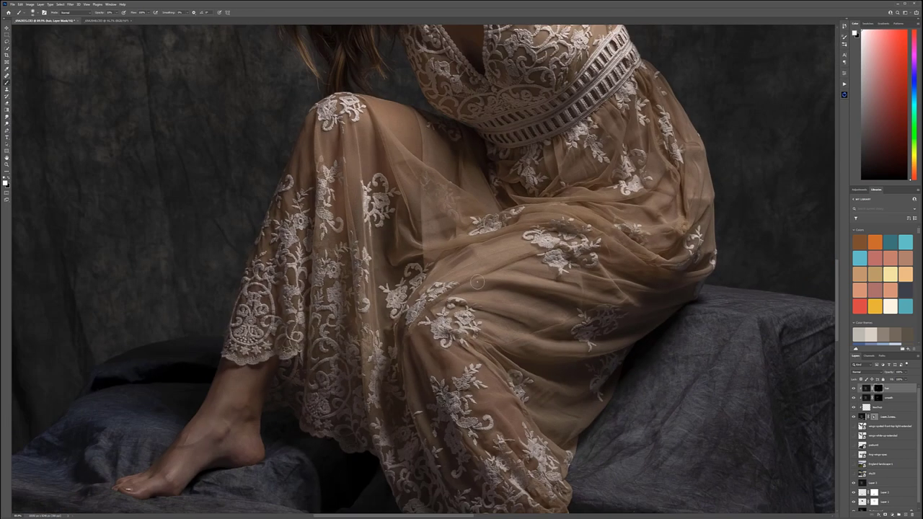
scroll(515, 285, "down", 6)
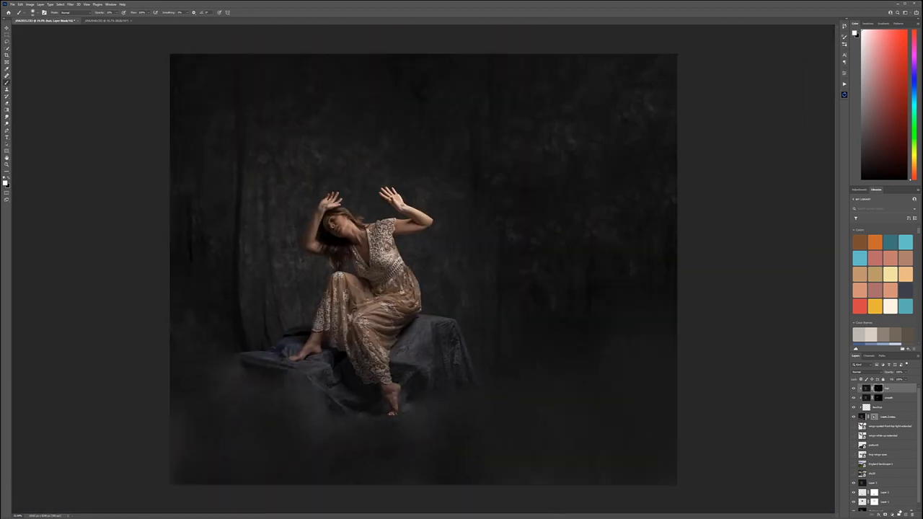
Step: Add a new layer above the hair layer and fill it with 50% Gray
left_click(906, 514)
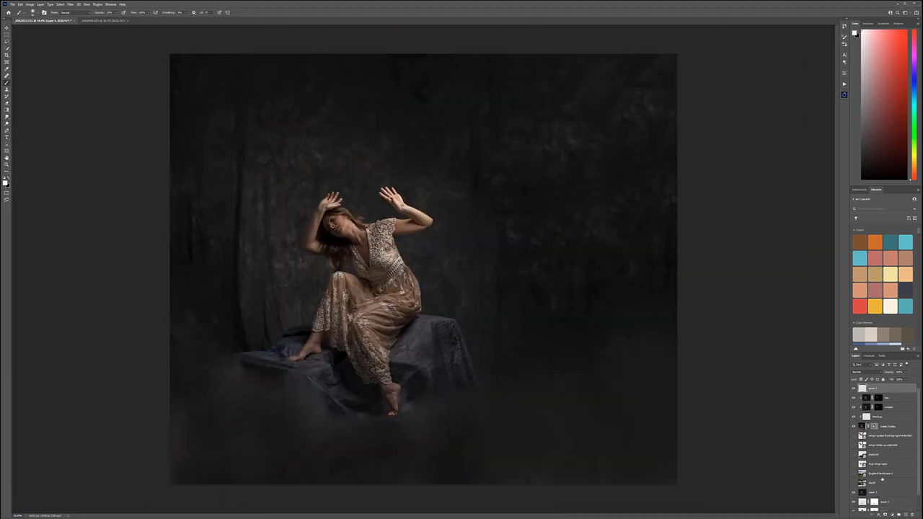
key("shift+F5")
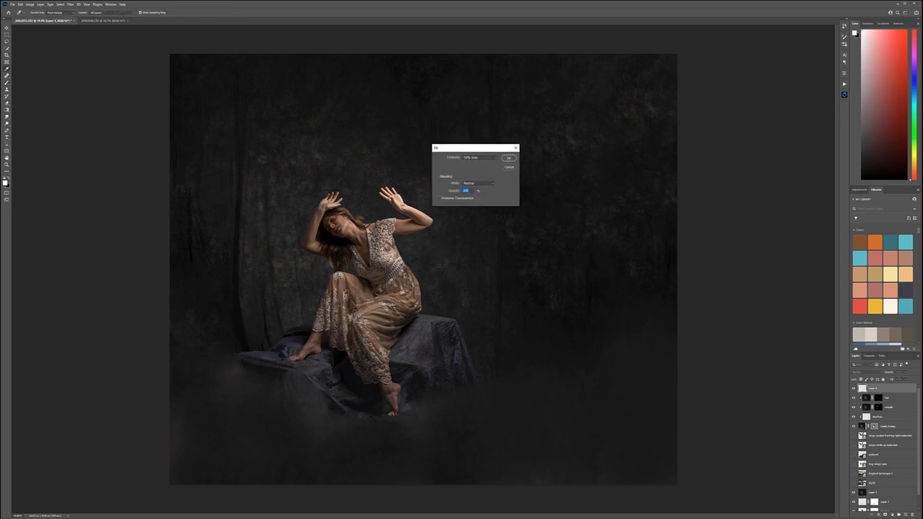
left_click(509, 158)
key("b")
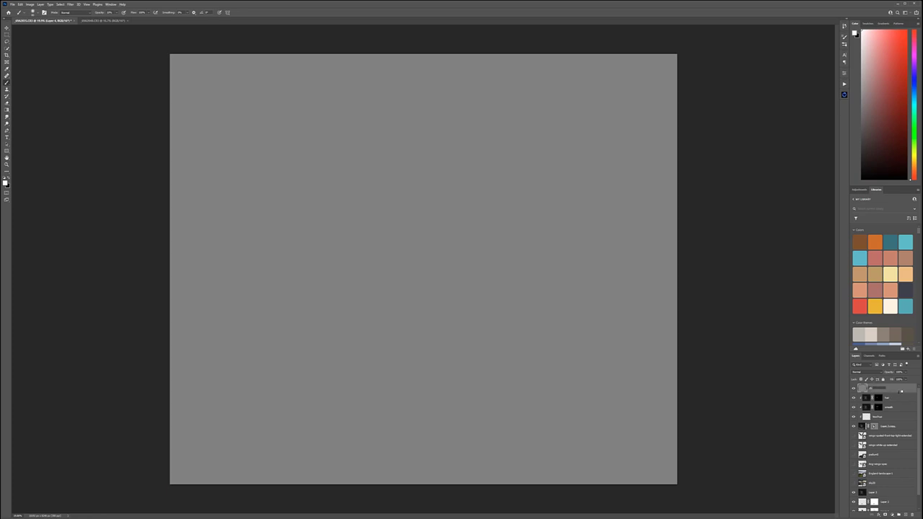
Step: Clip the gray layer to the cut-out woman and set its blending mode to Soft Light for dodging and burning
left_click(900, 392, "alt")
left_click(868, 372)
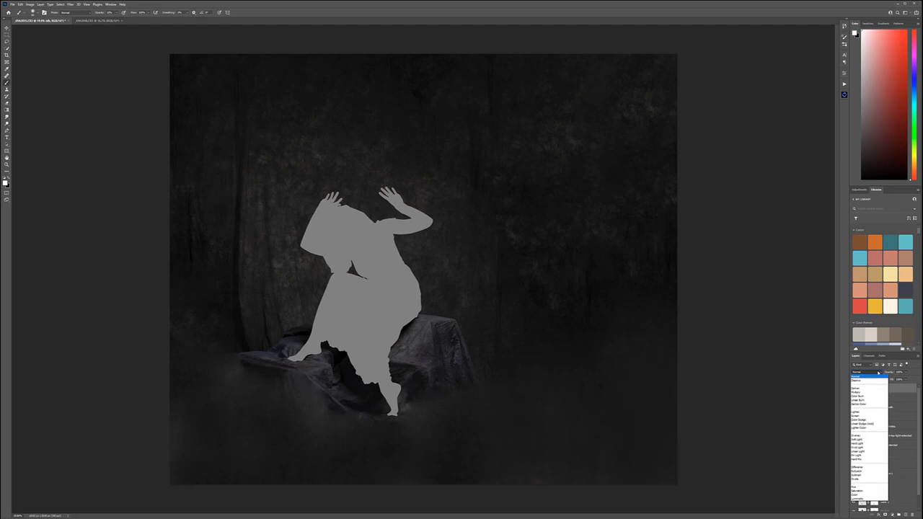
left_click(859, 439)
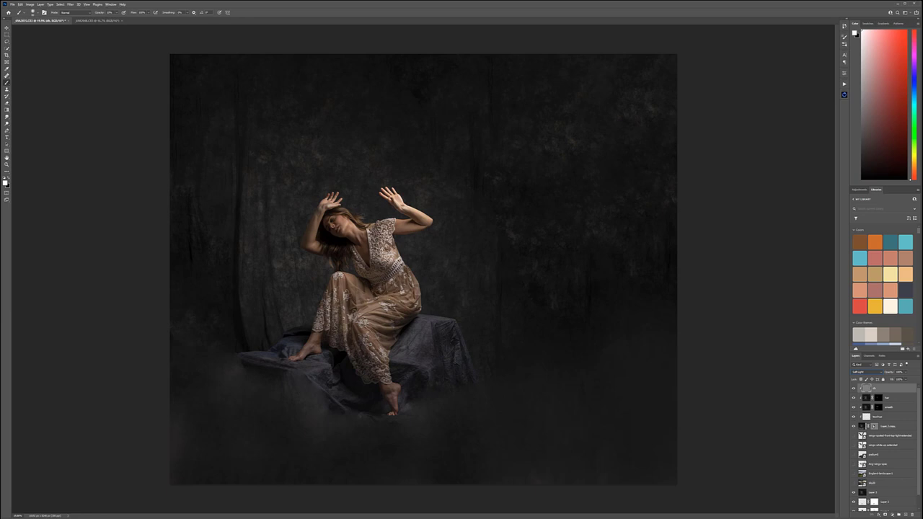
scroll(309, 213, "up", 20)
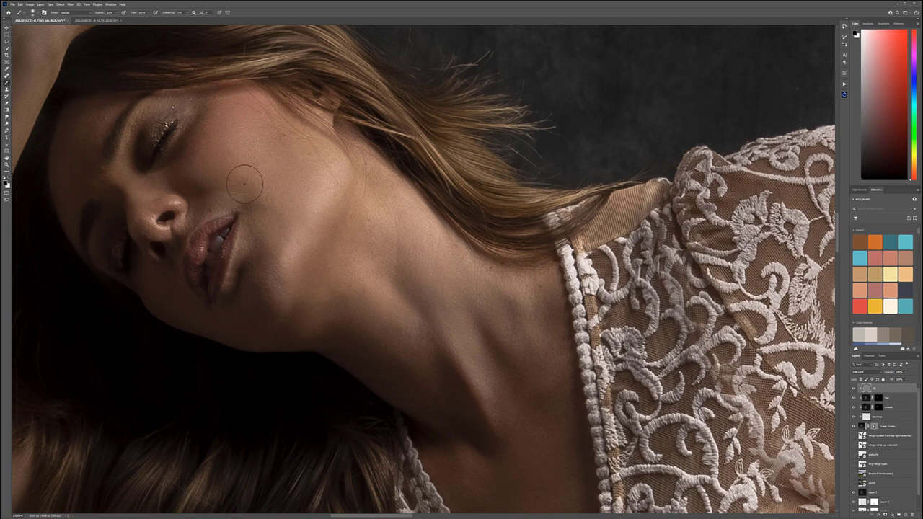
Step: Burn the shadows around the woman's lips, cheek and jaw with a black brush on the dodge-and-burn layer
left_click_drag(172, 214, 274, 199)
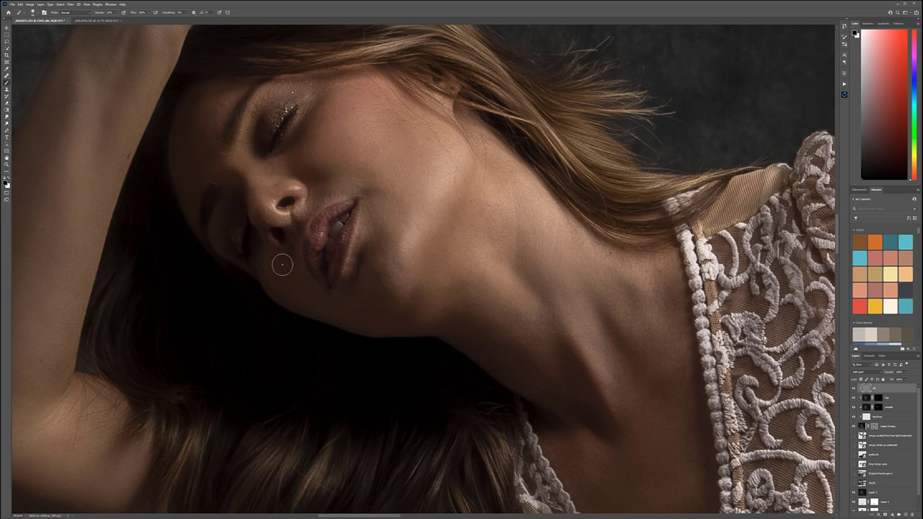
key("bracketright")
key("bracketright")
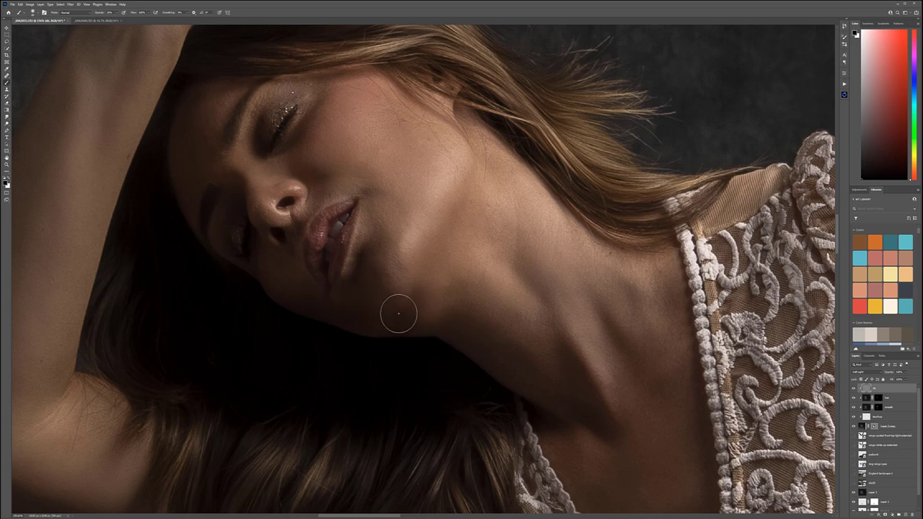
key("bracketleft")
key("bracketleft")
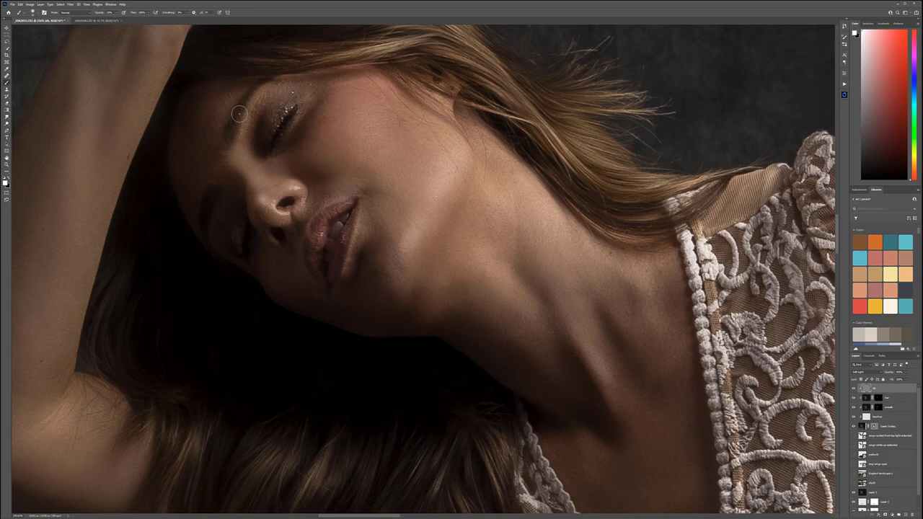
Step: Dodge the highlights beneath the eye and along the cheek and jaw with a larger white brush
key("bracketright")
key("bracketright")
key("bracketright")
key("bracketright")
left_click_drag(310, 136, 314, 147)
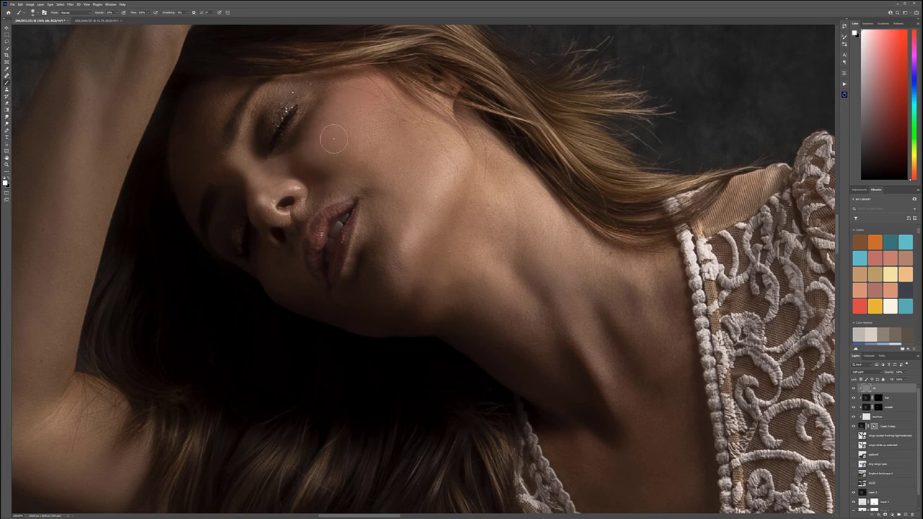
left_click_drag(438, 120, 410, 251)
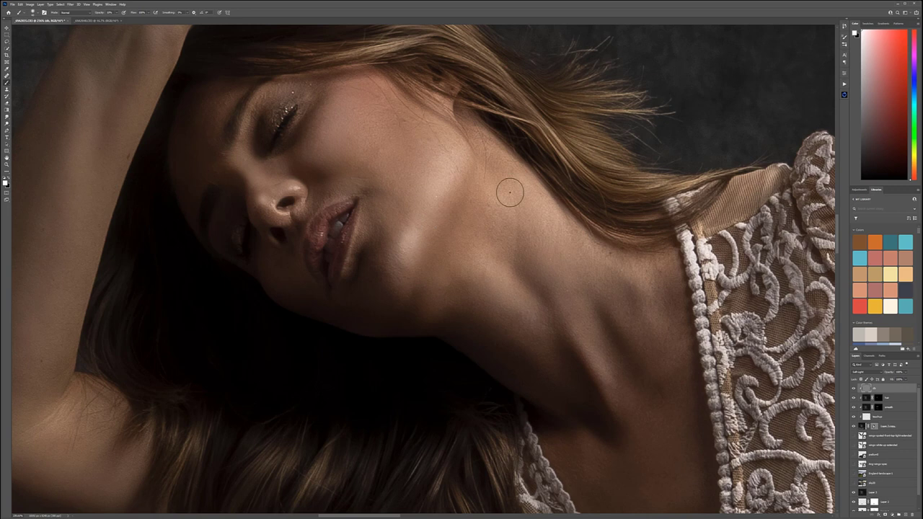
Step: Refine the highlights with a smaller white brush and compare the woman with and without the dodge-and-burn layer
key("bracketleft")
key("bracketleft")
key("bracketleft")
scroll(374, 280, "down", 6)
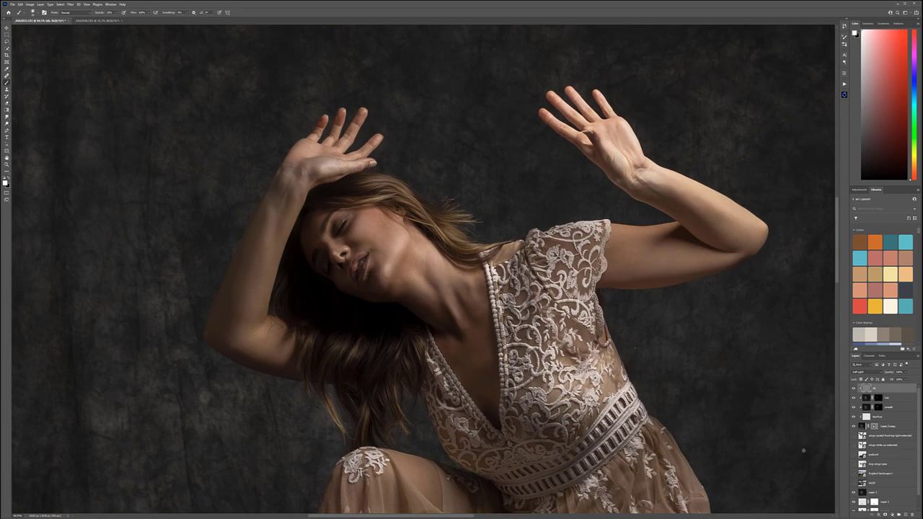
left_click(853, 389)
key("]")
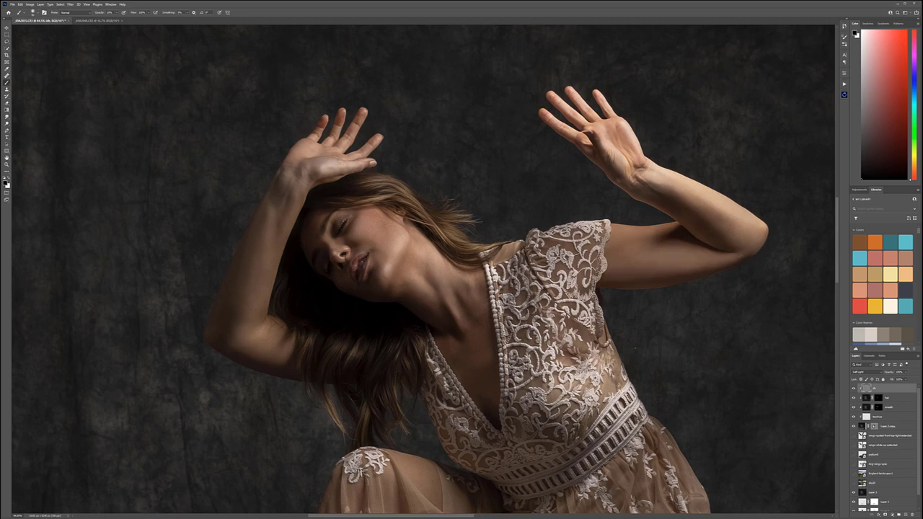
Step: Burn the shadowed folds of the skirt and lower dress with an enlarged black brush to deepen their contrast
scroll(598, 366, "down", 3)
left_click_drag(598, 367, 513, 233)
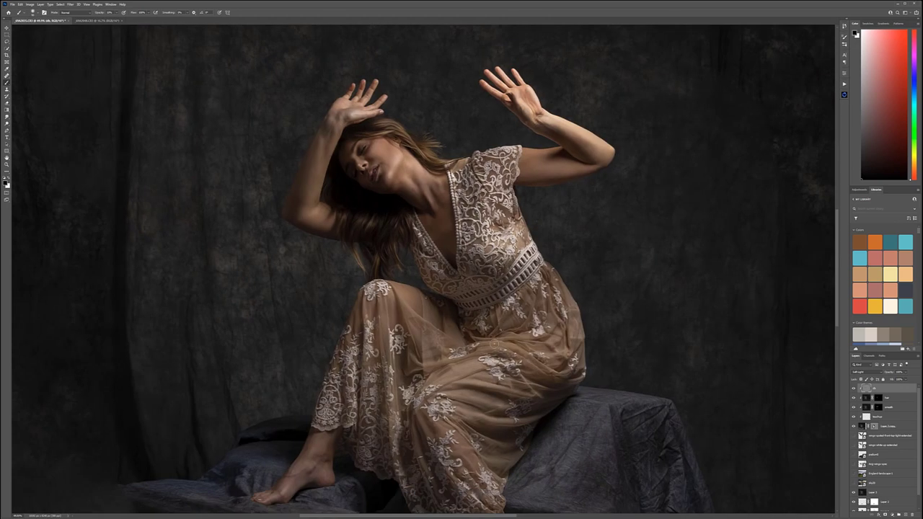
key("bracketright")
key("bracketright")
key("bracketright")
key("bracketright")
key("bracketright")
key("bracketright")
key("bracketright")
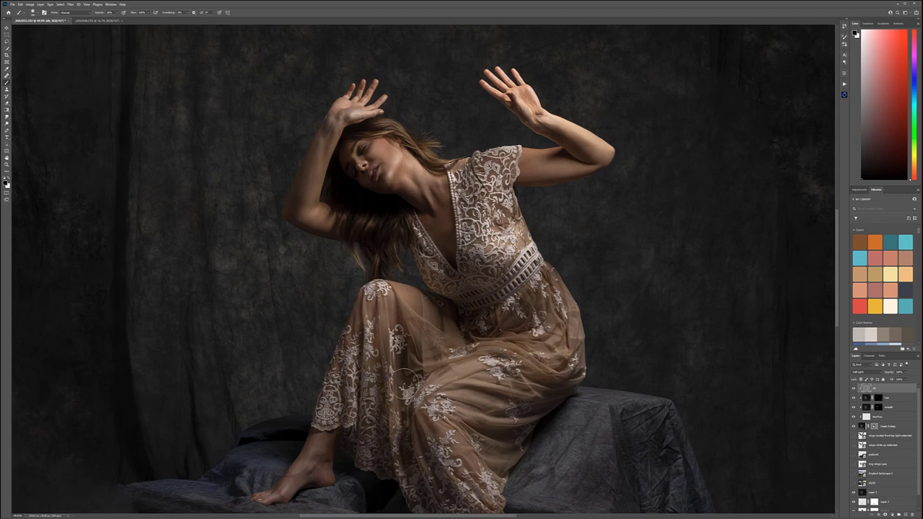
left_click_drag(429, 409, 386, 298)
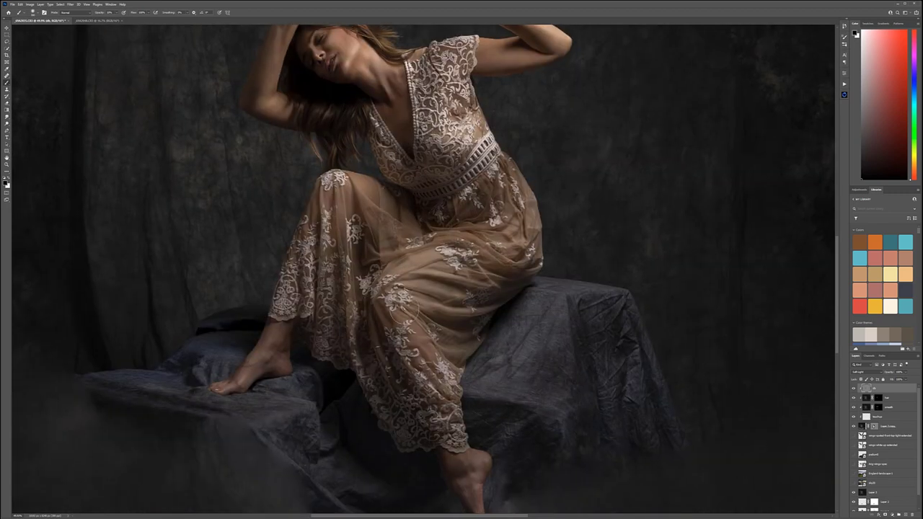
scroll(447, 425, "down", 3)
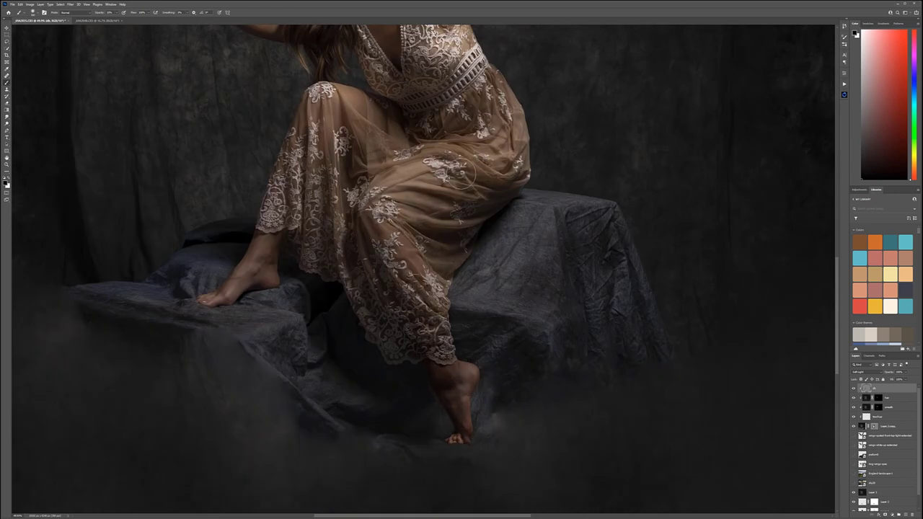
scroll(461, 173, "up", 3)
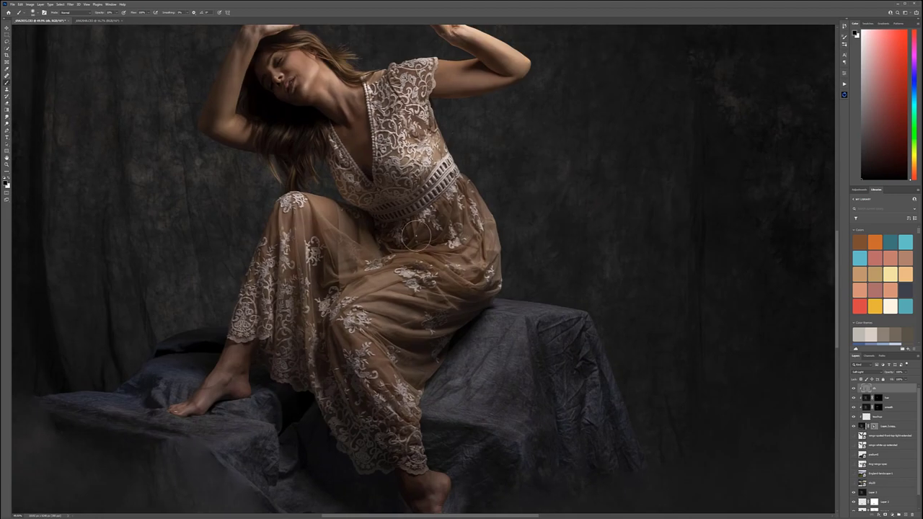
left_click_drag(423, 202, 515, 333)
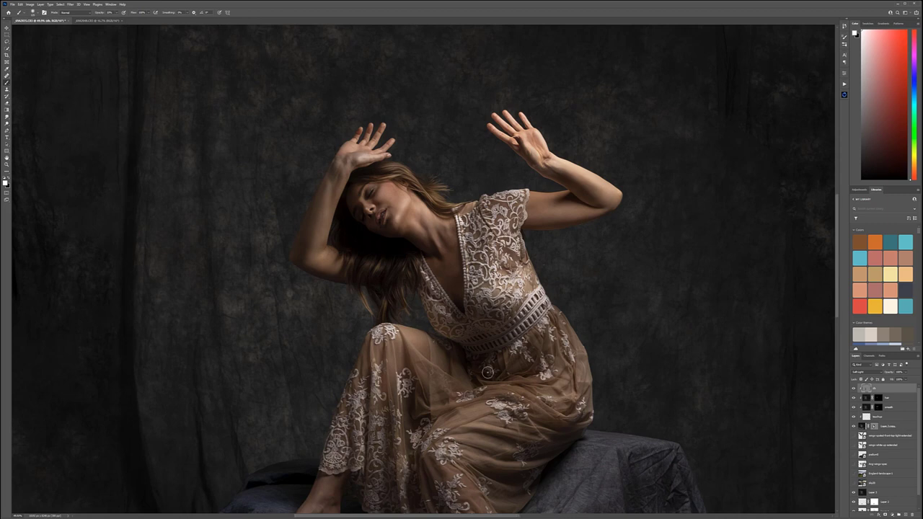
Step: Toggle the dodge-and-burn layer's visibility to compare the full figure before and after the light shaping
scroll(487, 372, "down", 2)
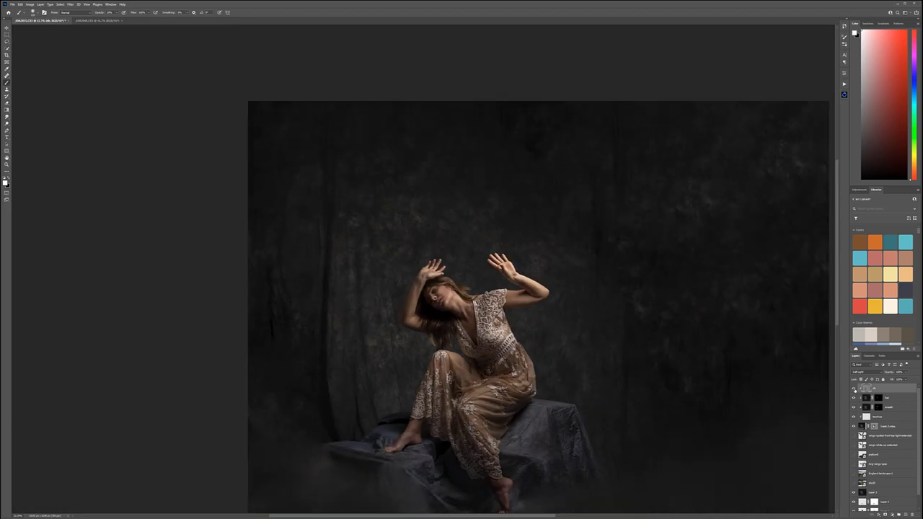
left_click(854, 390)
left_click(854, 389)
left_click(855, 389)
left_click(854, 388)
Step: Show the stone podium layer with its rocks beneath the seated woman
scroll(550, 346, "down", 2)
scroll(546, 356, "up", 1)
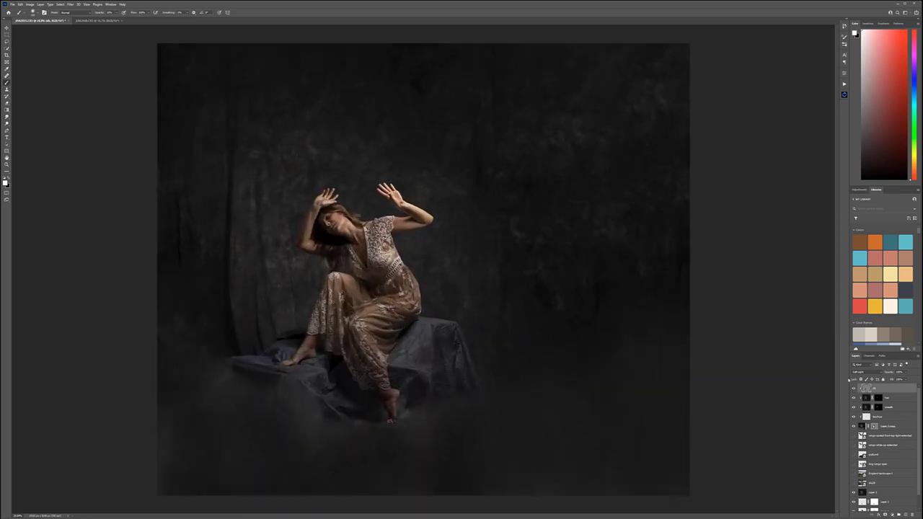
scroll(880, 442, "down", 1)
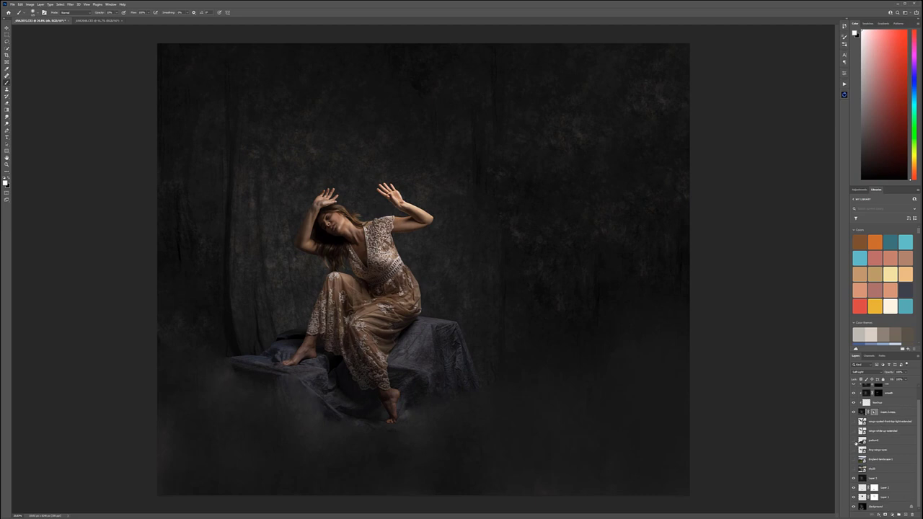
left_click(854, 440)
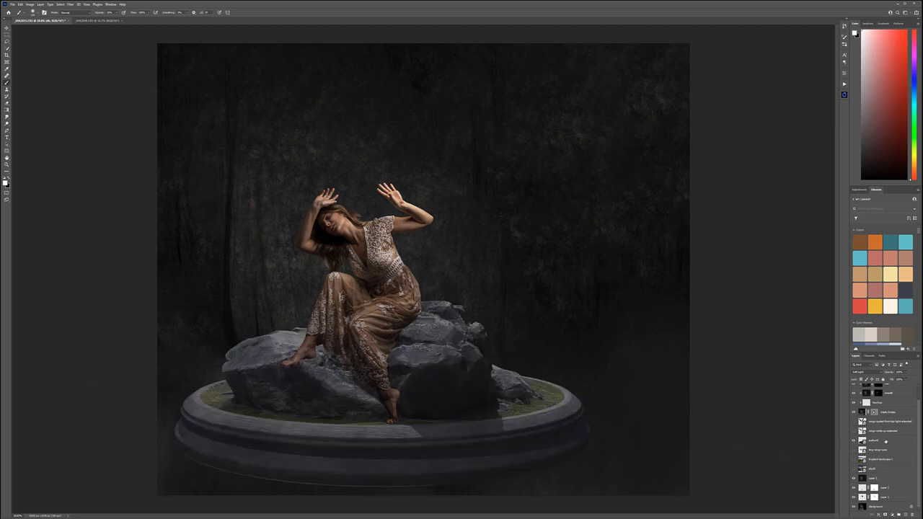
Step: Add a layer named shadows directly above the podium layer and set its blending mode to Multiply
left_click(886, 440)
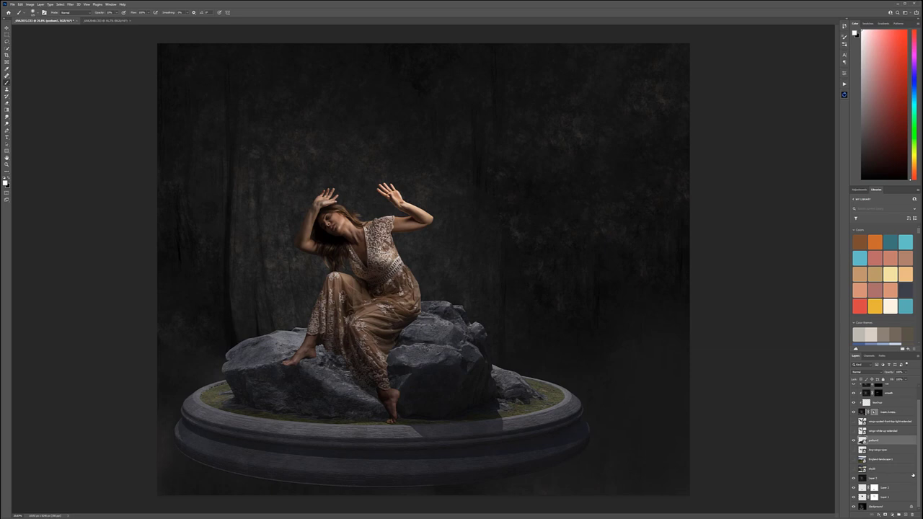
left_click(905, 514)
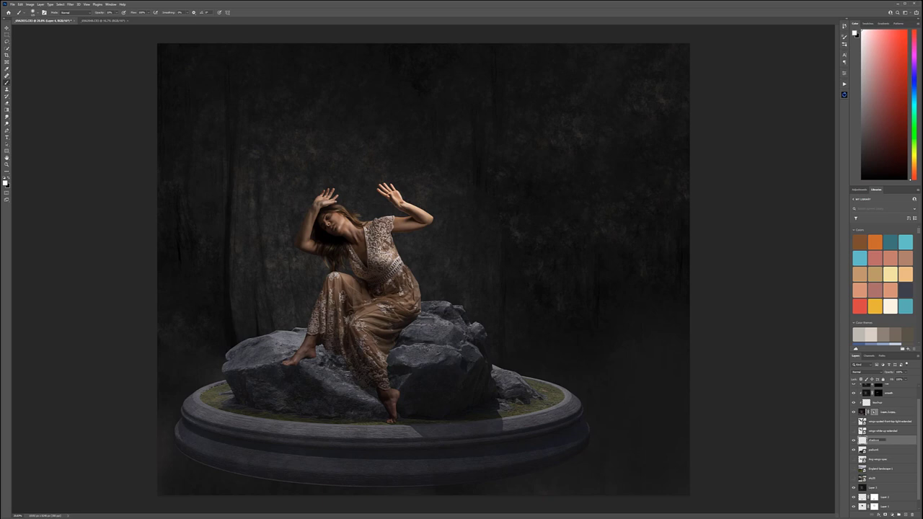
left_click(862, 372)
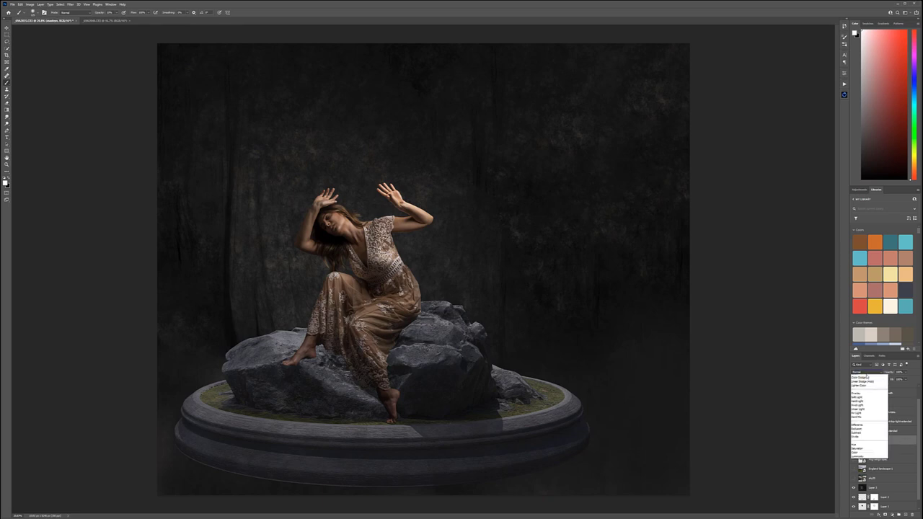
left_click(864, 392)
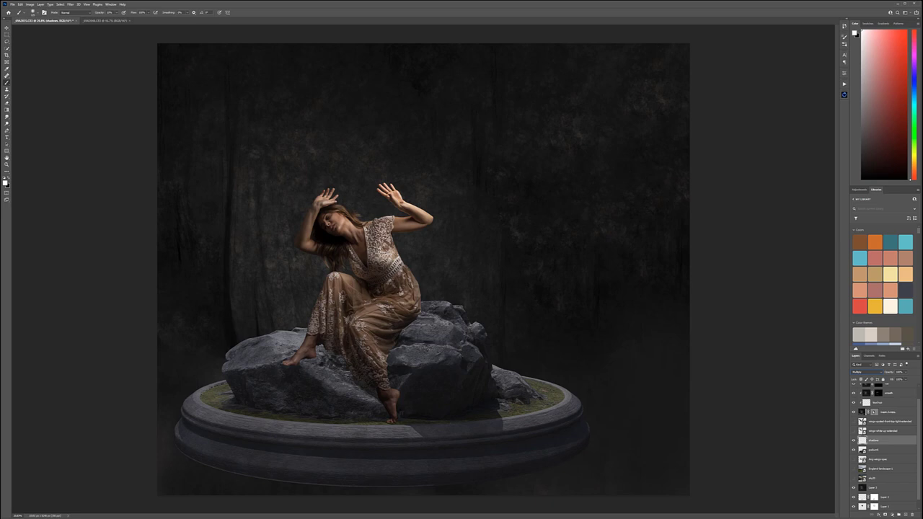
Step: Choose a near-black blue and paint contact shadows on the rock around both feet and beneath the dress hem
key("x")
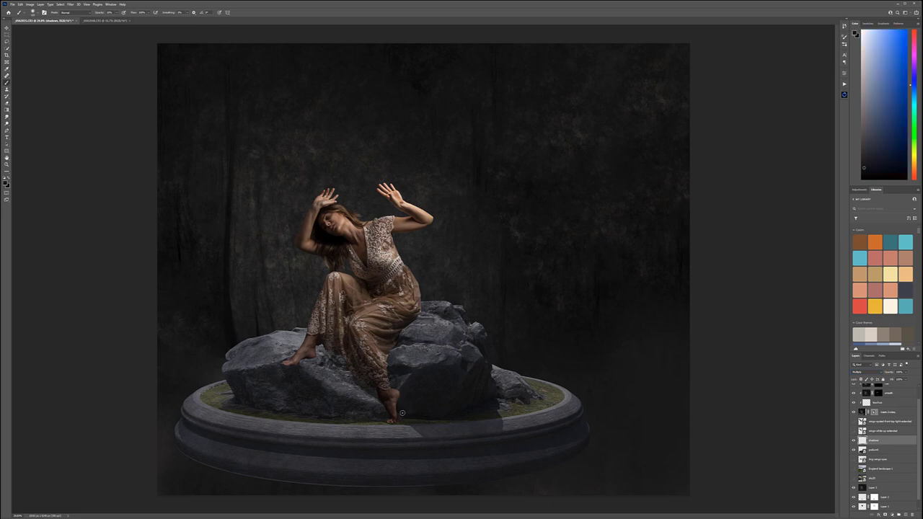
scroll(402, 412, "up", 5)
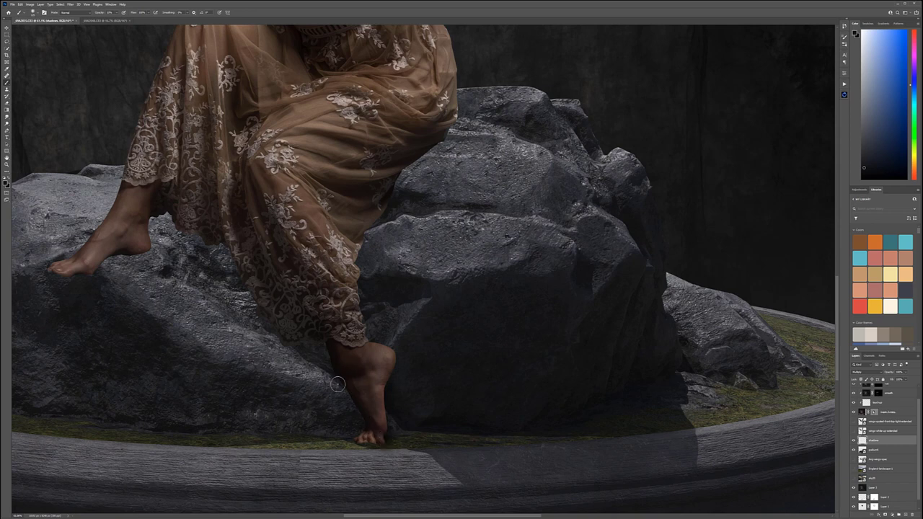
key("bracketright")
key("bracketright")
key("bracketright")
key("bracketright")
mouse_move(153, 227)
left_mouse_down()
mouse_move(175, 217)
mouse_move(153, 221)
mouse_move(181, 209)
mouse_move(210, 229)
mouse_move(172, 217)
mouse_move(149, 242)
mouse_move(250, 241)
mouse_move(203, 236)
mouse_move(247, 253)
mouse_move(208, 224)
mouse_move(229, 232)
mouse_move(246, 291)
mouse_move(227, 266)
mouse_move(264, 340)
mouse_move(236, 315)
mouse_move(247, 323)
mouse_move(182, 218)
mouse_move(165, 228)
mouse_move(204, 207)
mouse_move(120, 211)
mouse_move(163, 207)
mouse_move(222, 255)
left_mouse_up()
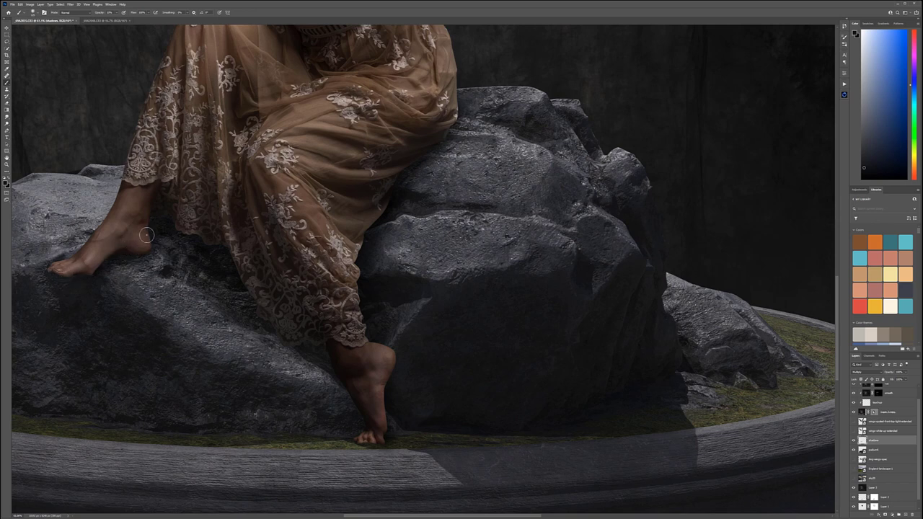
Step: Move the podium layer to the right beneath the seated woman
scroll(231, 295, "down", 3)
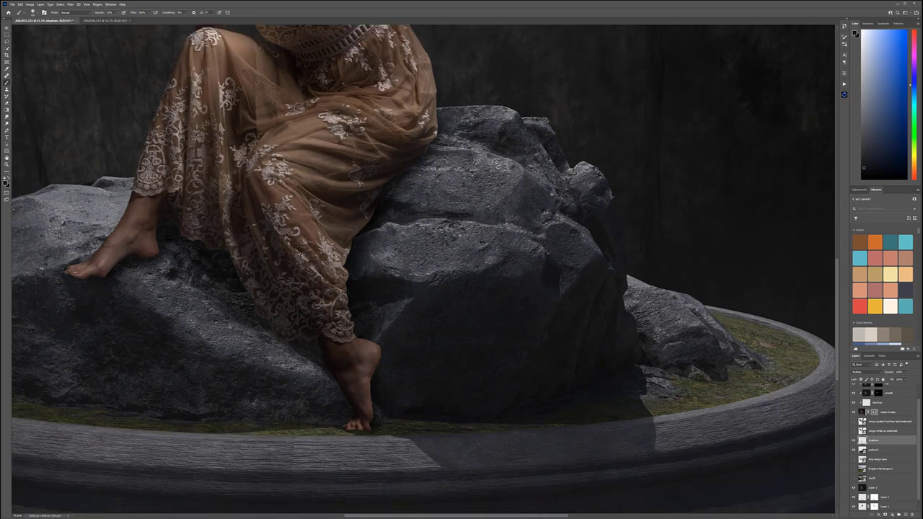
left_click(9, 28)
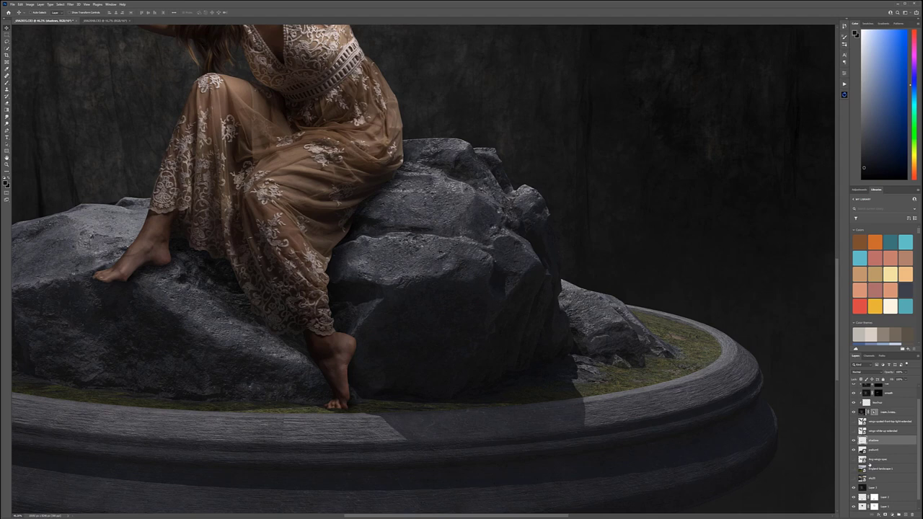
left_click(873, 450)
left_click_drag(382, 257, 454, 247)
key("ctrl+0")
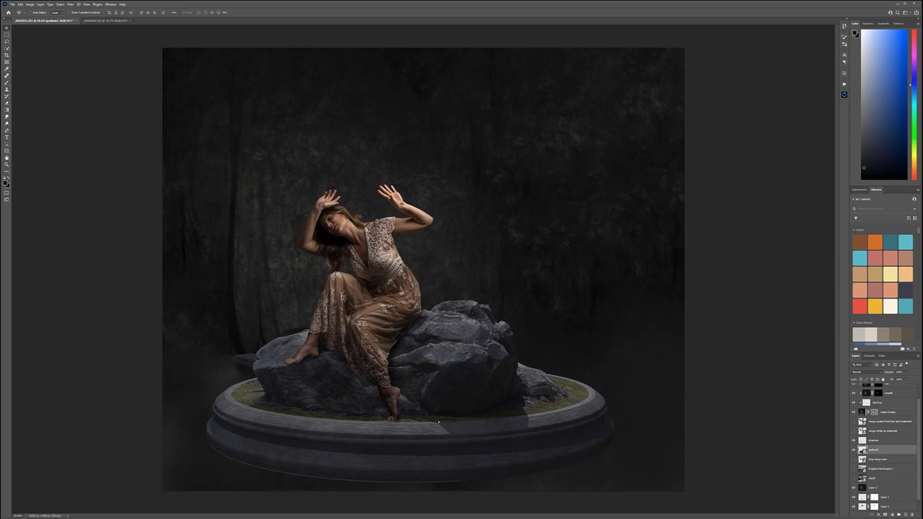
Step: Fine-tune the podium's position so the rock and base sit correctly under both of her feet
scroll(437, 421, "up", 3)
scroll(277, 346, "up", 1)
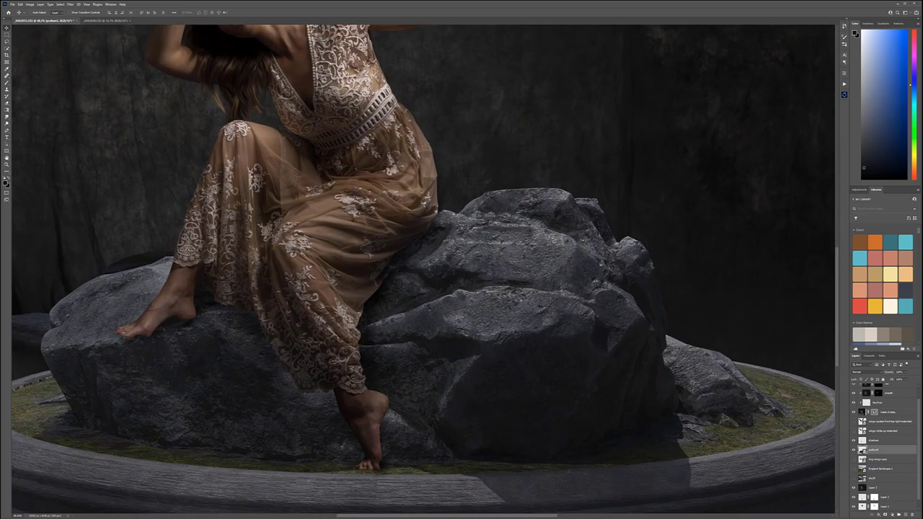
scroll(202, 354, "up", 2)
left_click_drag(216, 339, 574, 282)
left_click_drag(249, 334, 356, 321)
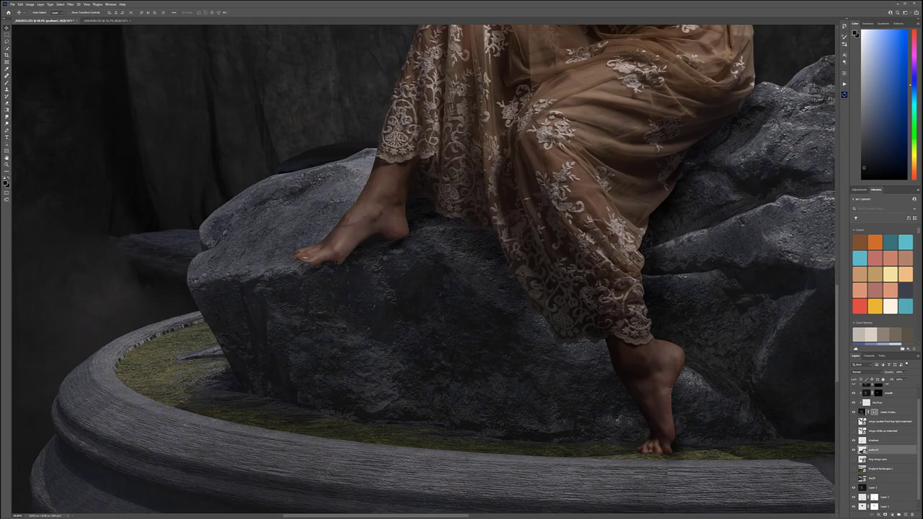
left_click_drag(497, 289, 495, 292)
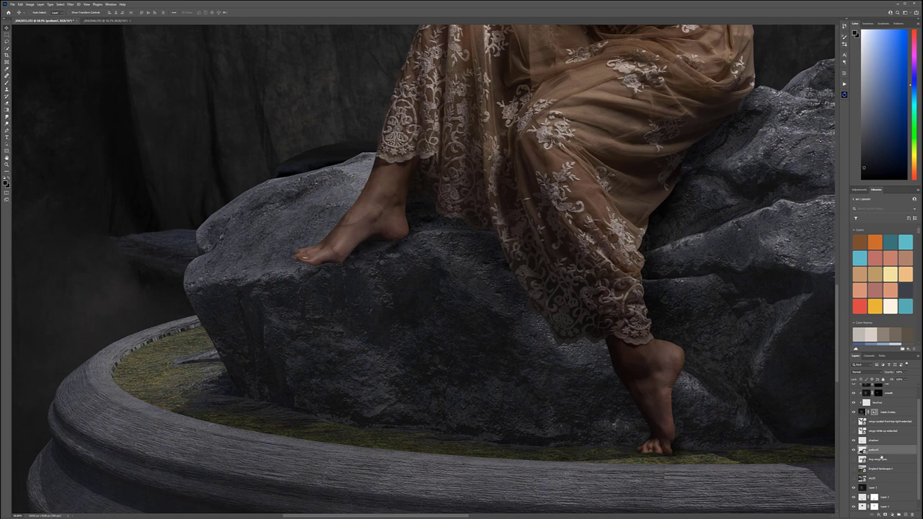
Step: Paint shadows on the shadows layer beneath the raised foot, under the dress hem and across the rock below the skirt
left_click(880, 440)
left_click(8, 83)
scroll(378, 261, "up", 4)
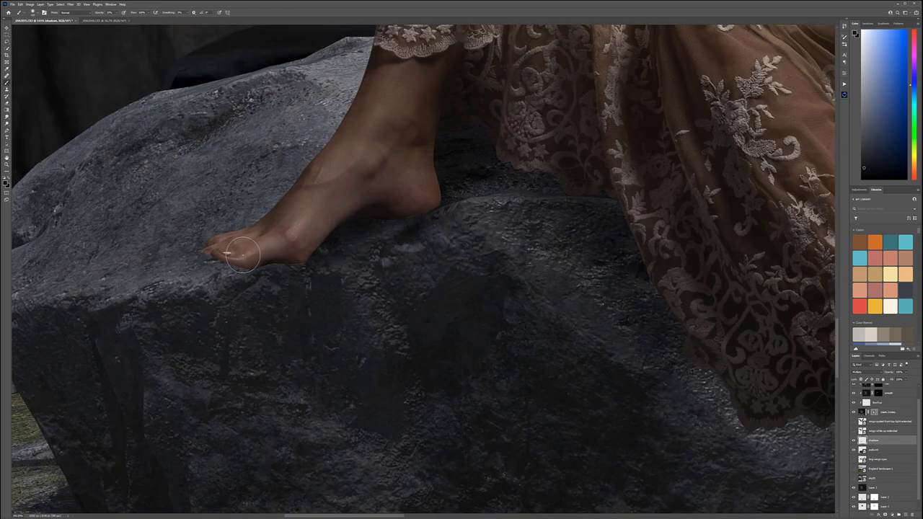
key("bracketleft")
key("bracketleft")
key("bracketleft")
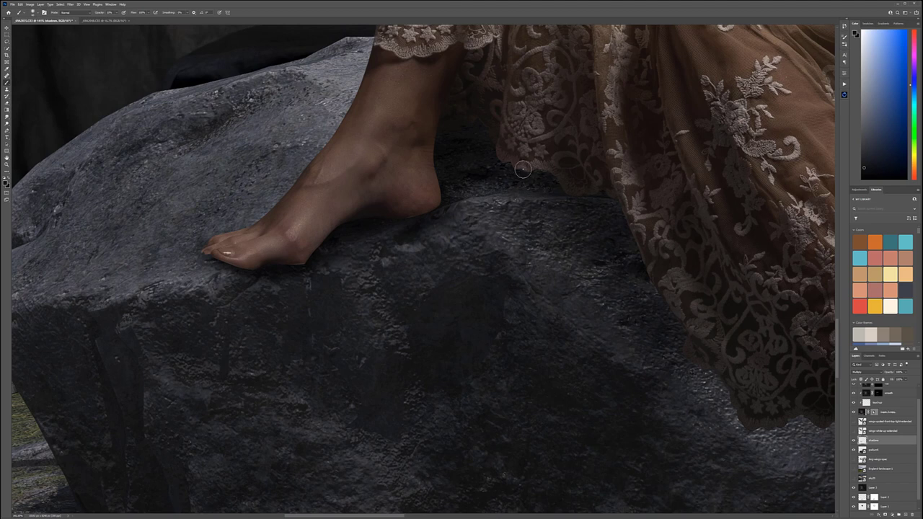
scroll(489, 352, "down", 3)
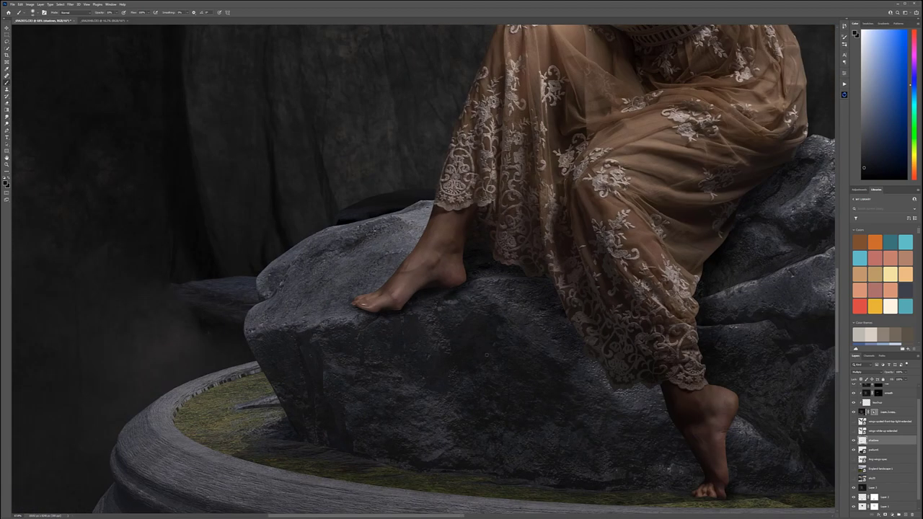
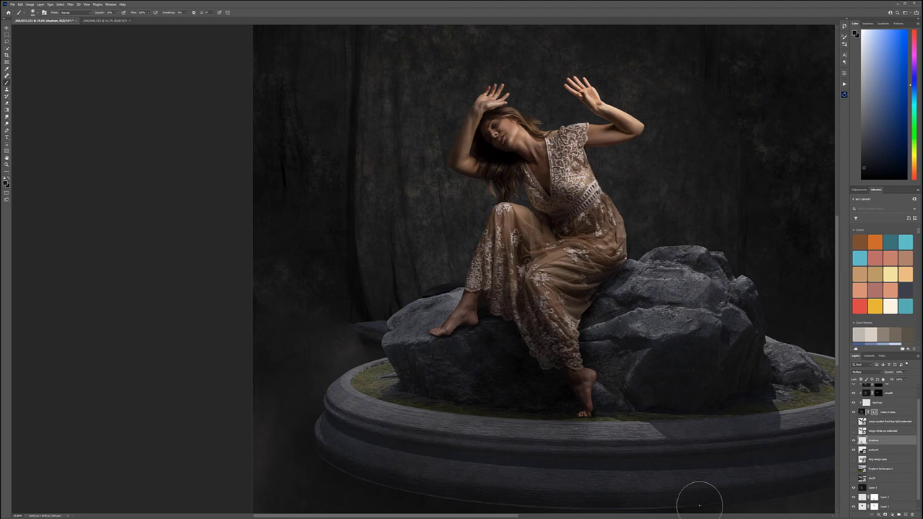
scroll(495, 420, "down", 5)
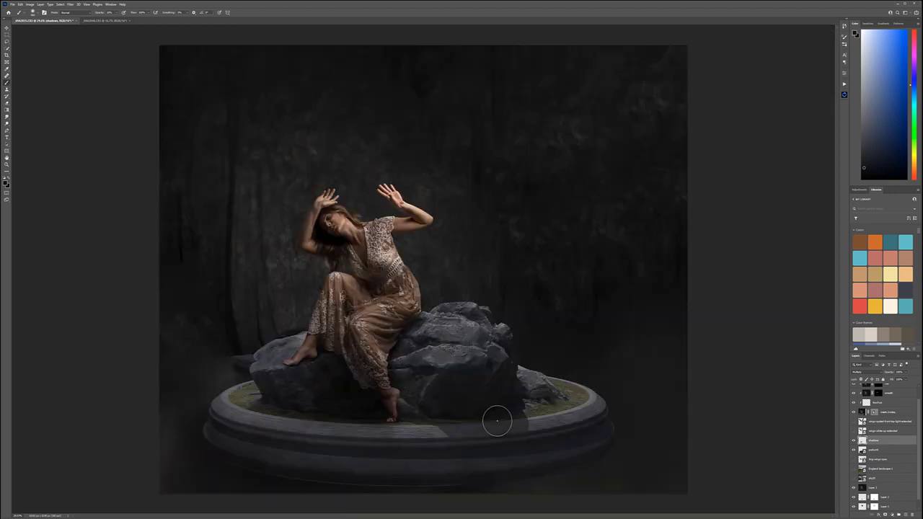
Step: Add a clipped layer named cast shadows above the woman's topmost clipped layer and set its blend mode to Multiply
key("ctrl+0")
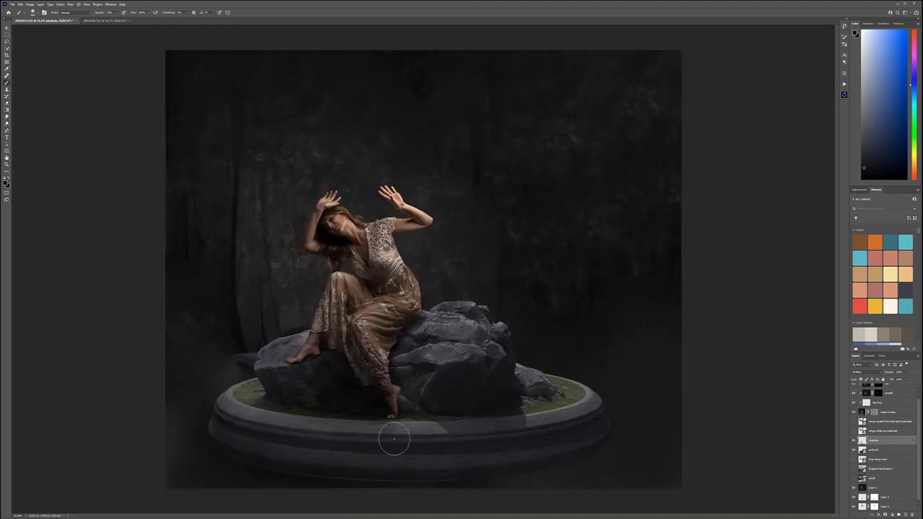
scroll(440, 312, "down", 3)
scroll(440, 312, "up", 2)
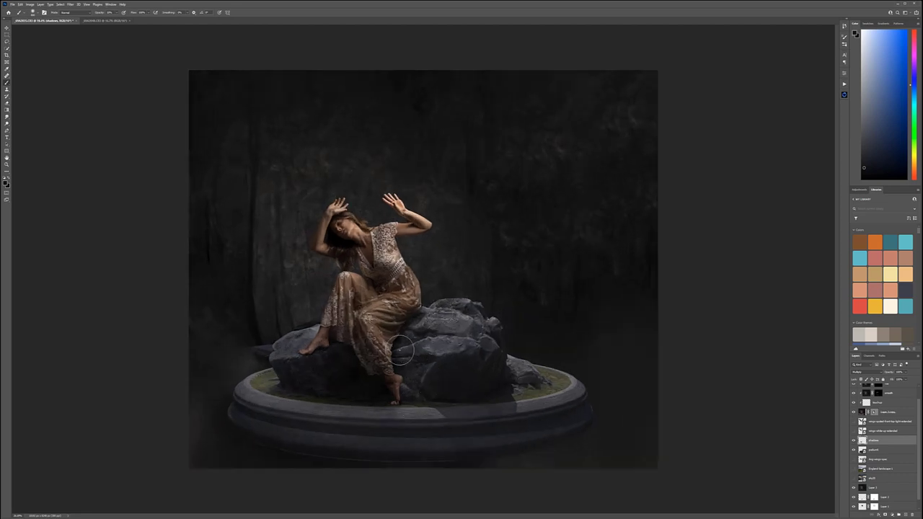
key("ctrl+minus")
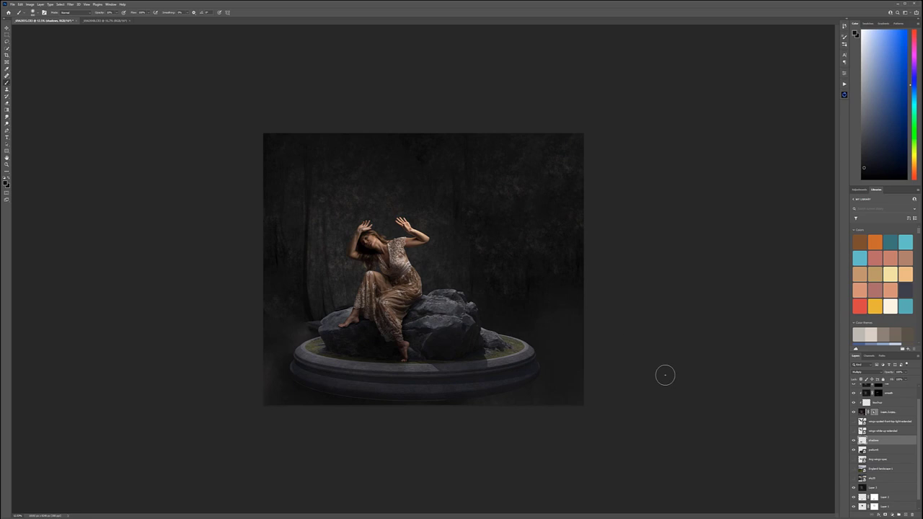
scroll(905, 417, "up", 2)
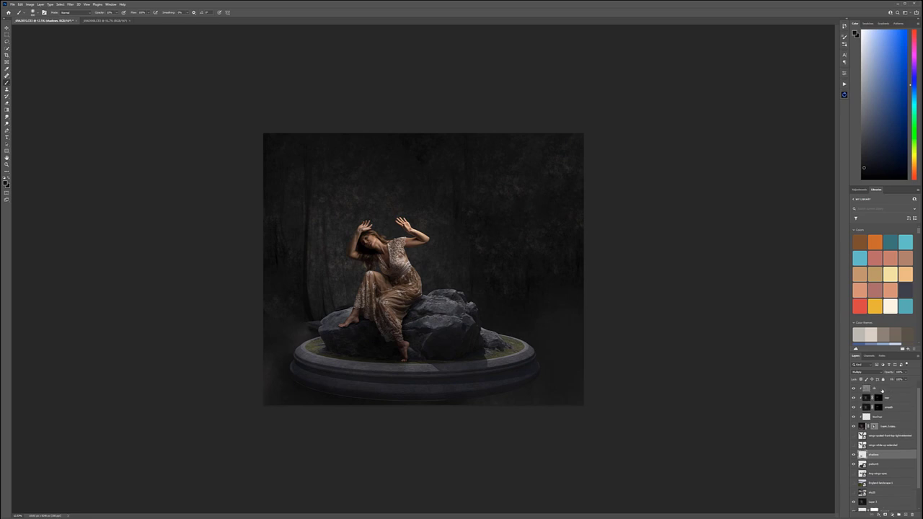
left_click(882, 389)
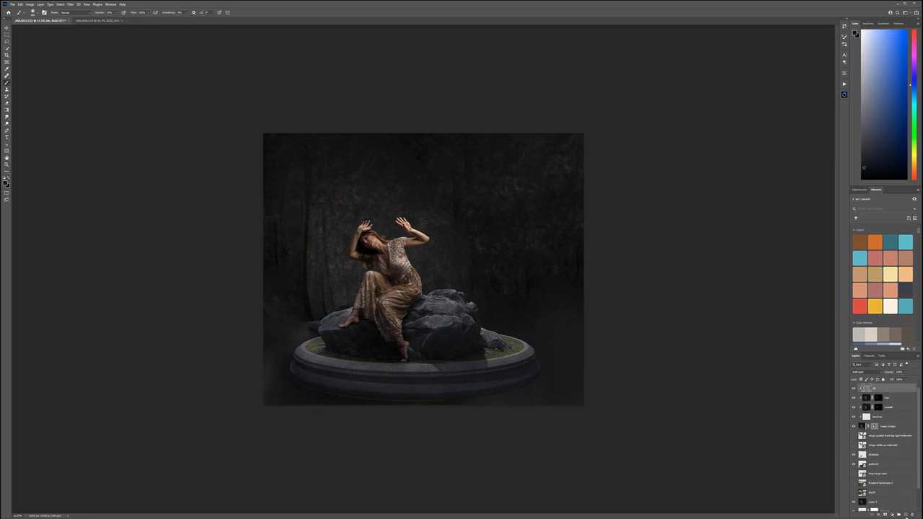
left_click(905, 515)
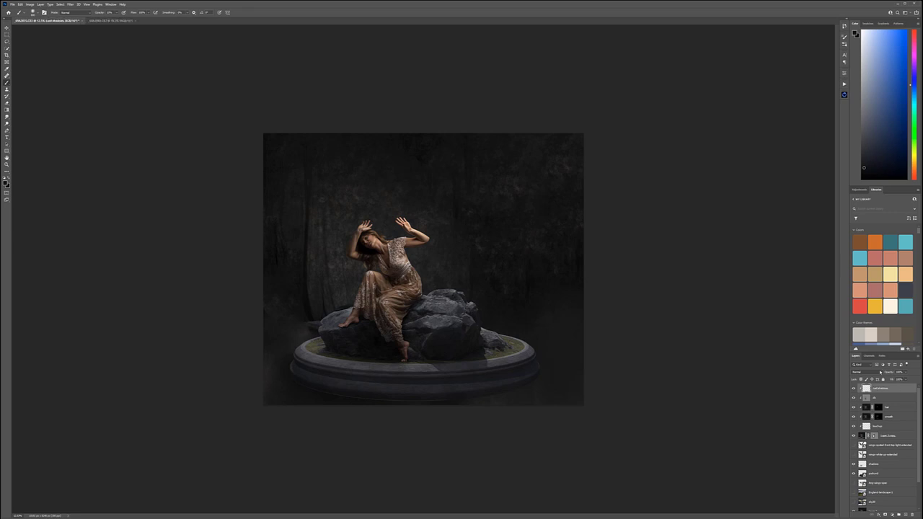
left_click(878, 372)
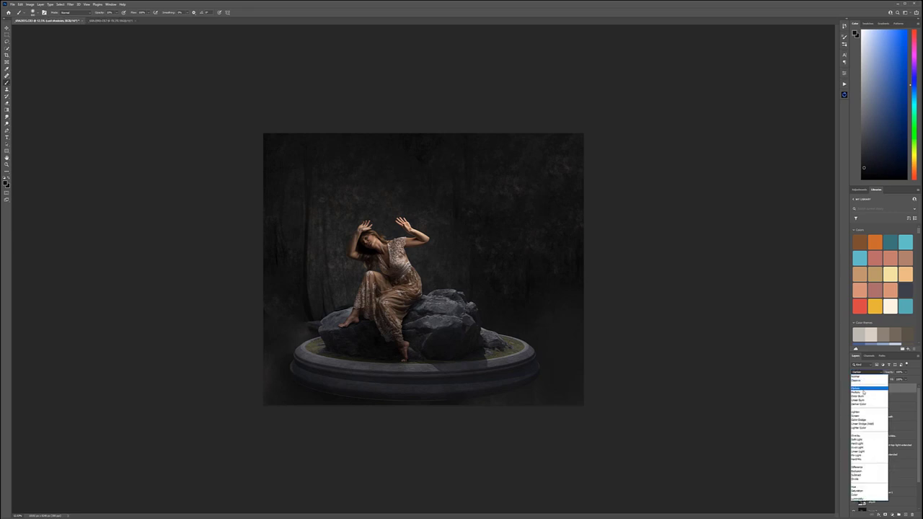
left_click(863, 392)
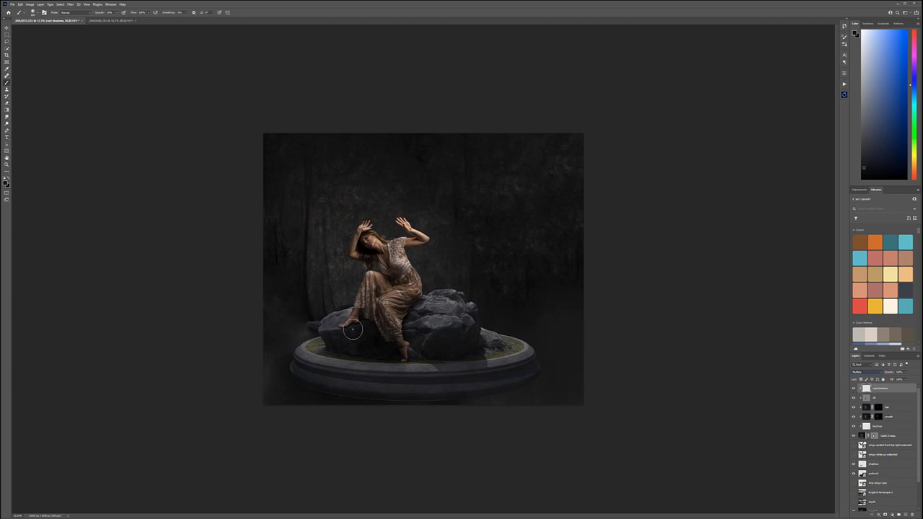
Step: Sample a dark rock colour and, with a smaller brush, paint shadow over the underside and toes of the raised foot
scroll(353, 329, "up", 6)
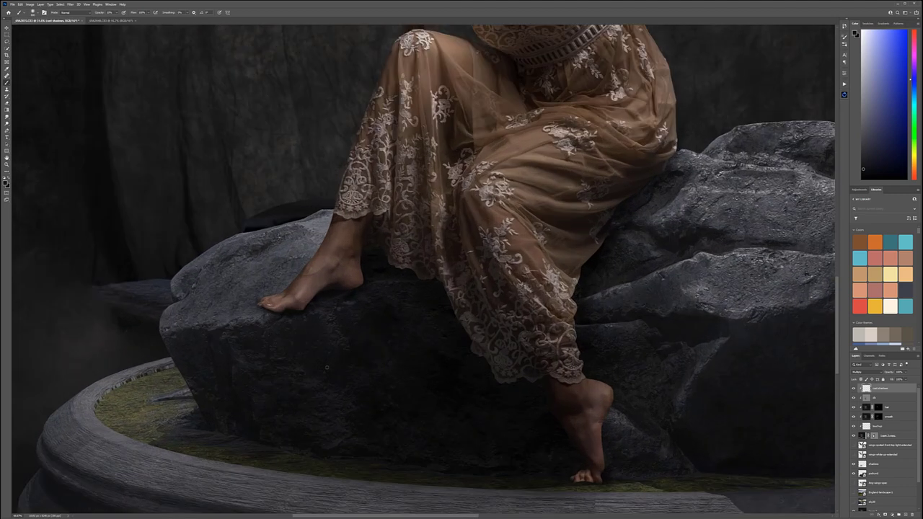
scroll(326, 368, "up", 4)
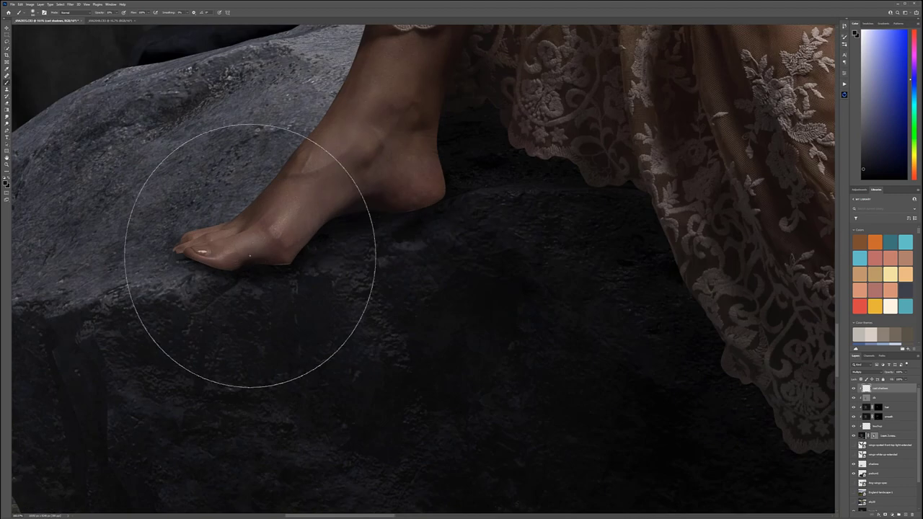
key("bracketleft")
key("bracketleft")
key("bracketleft")
key("bracketleft")
key("bracketleft")
key("bracketleft")
key("bracketleft")
key("bracketleft")
key("bracketleft")
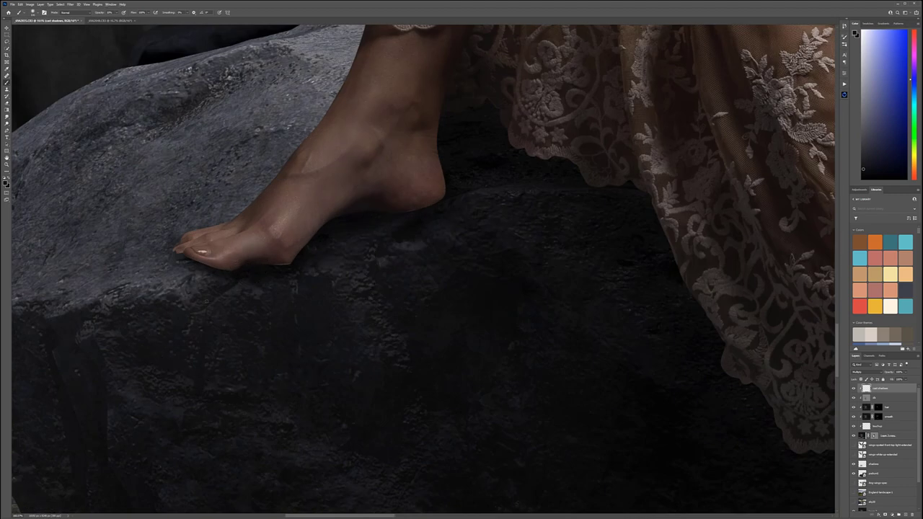
left_click(211, 294, "alt")
mouse_move(215, 263)
left_mouse_down()
mouse_move(229, 273)
mouse_move(219, 269)
left_mouse_up()
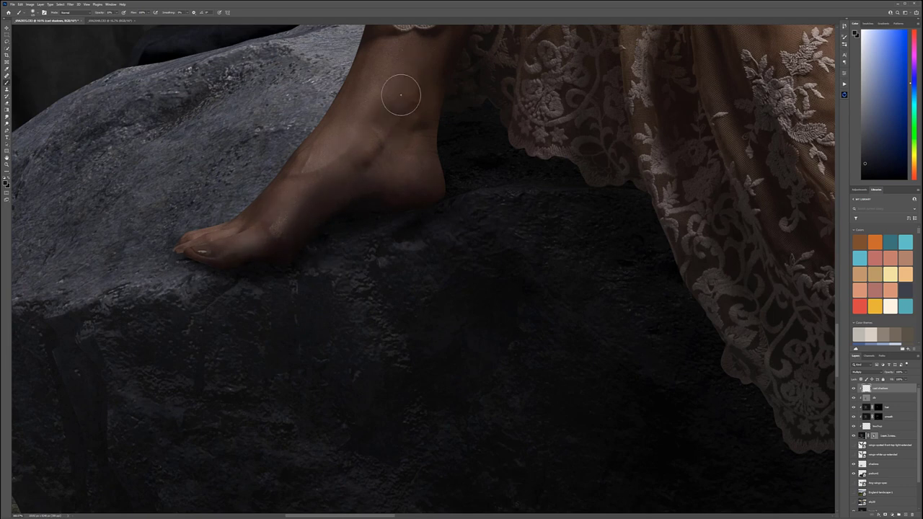
Step: Enlarge the brush slightly and paint shadow along the lace dress hem between the raised foot and the lower leg
scroll(632, 188, "down", 1)
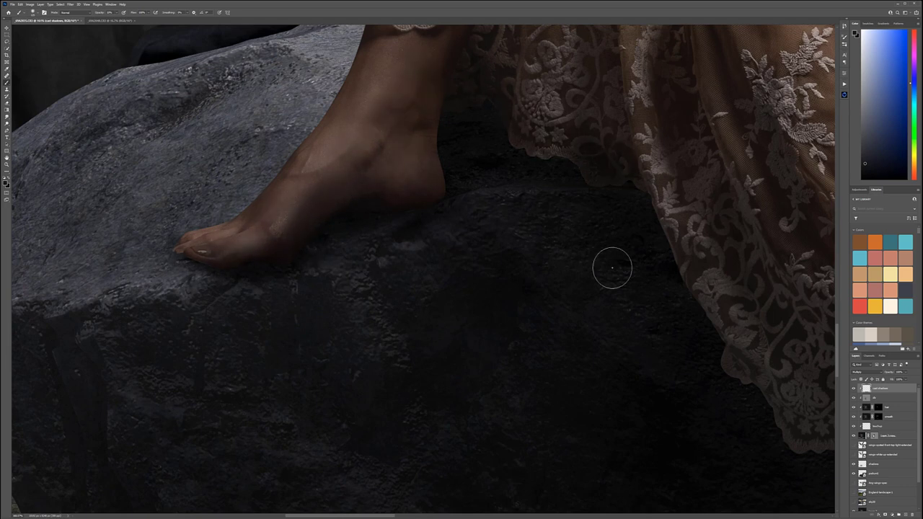
scroll(616, 278, "down", 2)
scroll(616, 277, "down", 2)
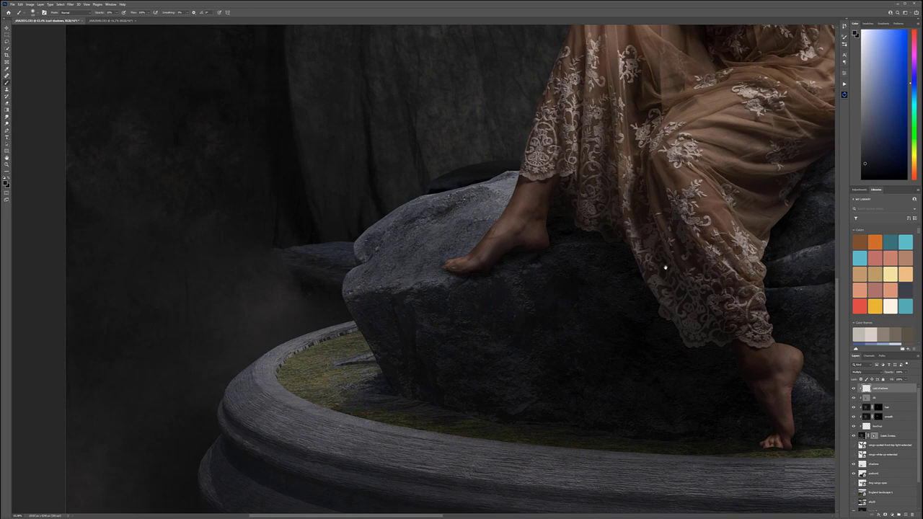
left_click_drag(664, 268, 476, 252)
key("bracketright")
key("bracketright")
key("bracketright")
key("bracketright")
mouse_move(376, 180)
left_mouse_down()
mouse_move(422, 211)
mouse_move(406, 202)
mouse_move(431, 230)
left_mouse_up()
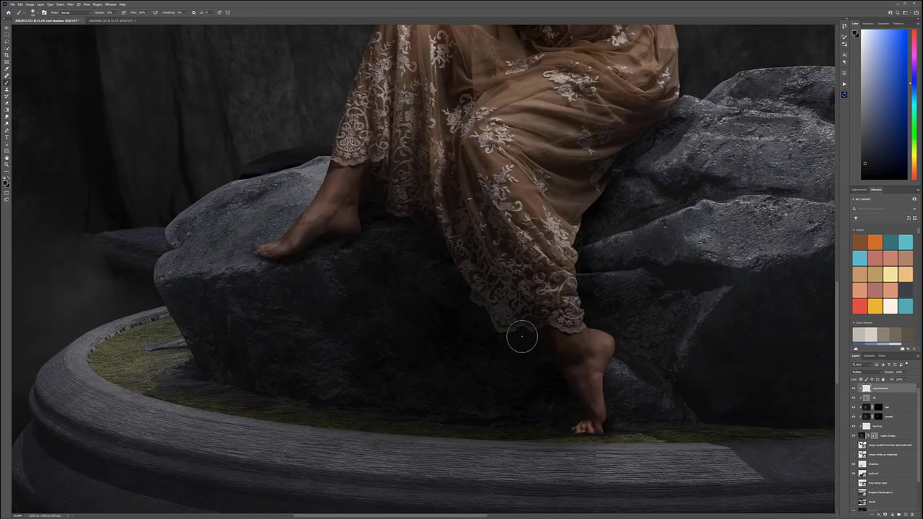
Step: Paint shadow over the lowered foot's toes and shaded side, up to the ankle beneath the dress hem
mouse_move(591, 427)
left_mouse_down()
mouse_move(575, 431)
mouse_move(602, 413)
left_mouse_up()
left_click_drag(575, 379, 578, 414)
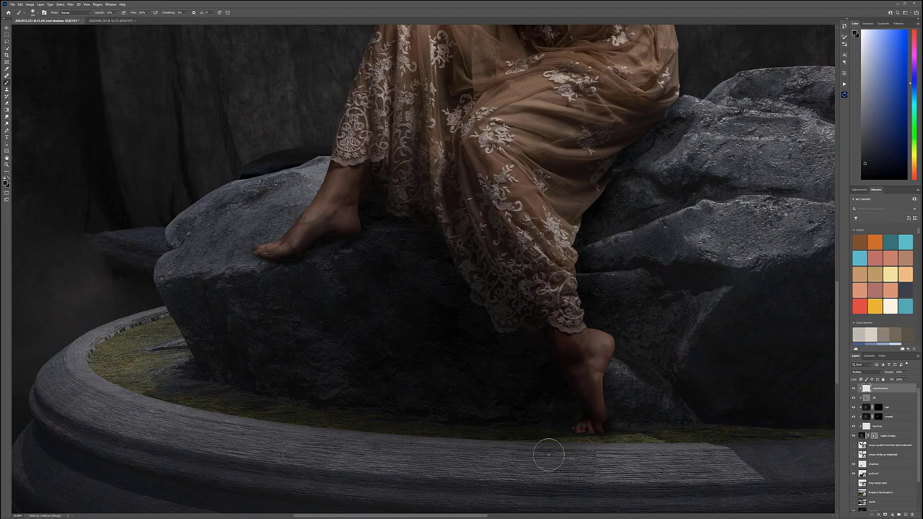
left_click_drag(542, 340, 558, 338)
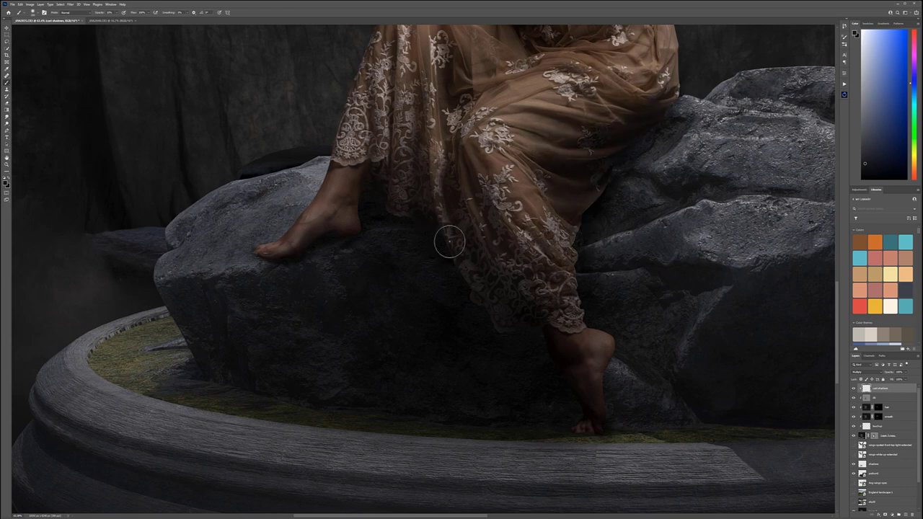
Step: Preview the white upright wings layer, then delete it together with the spread front-top-light wings layer
scroll(480, 325, "down", 5)
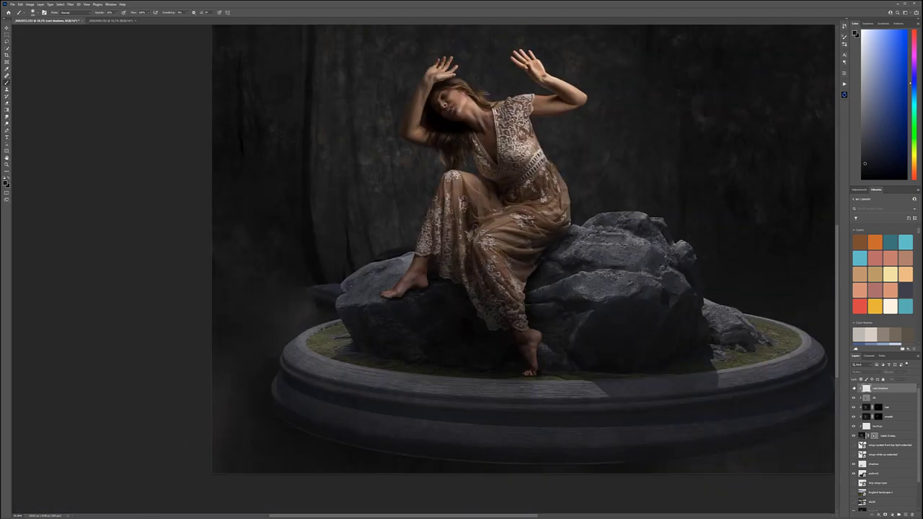
scroll(506, 279, "down", 3)
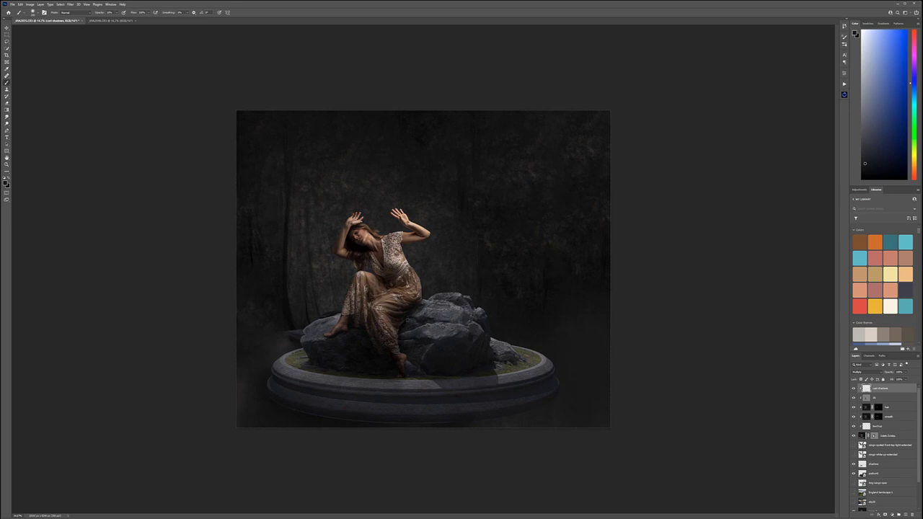
scroll(408, 320, "up", 3)
left_click(6, 28)
scroll(243, 217, "down", 4)
scroll(242, 216, "up", 3)
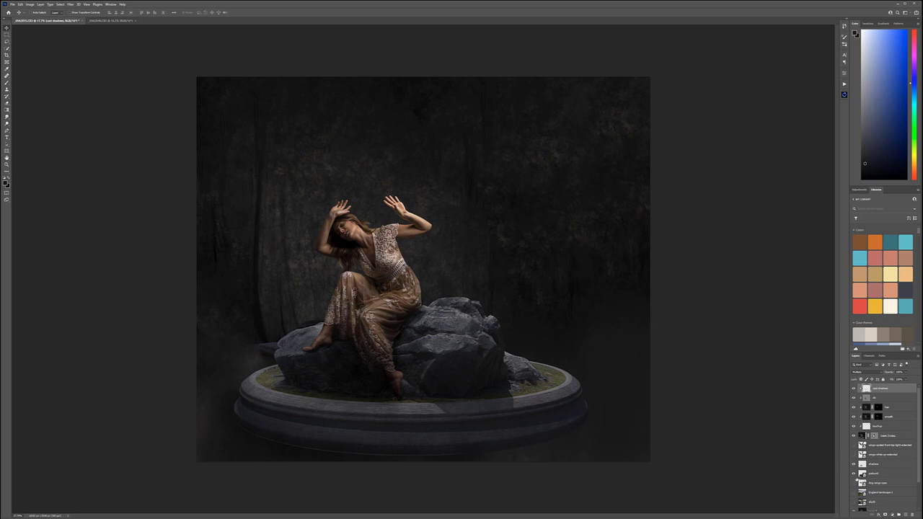
left_click(854, 455)
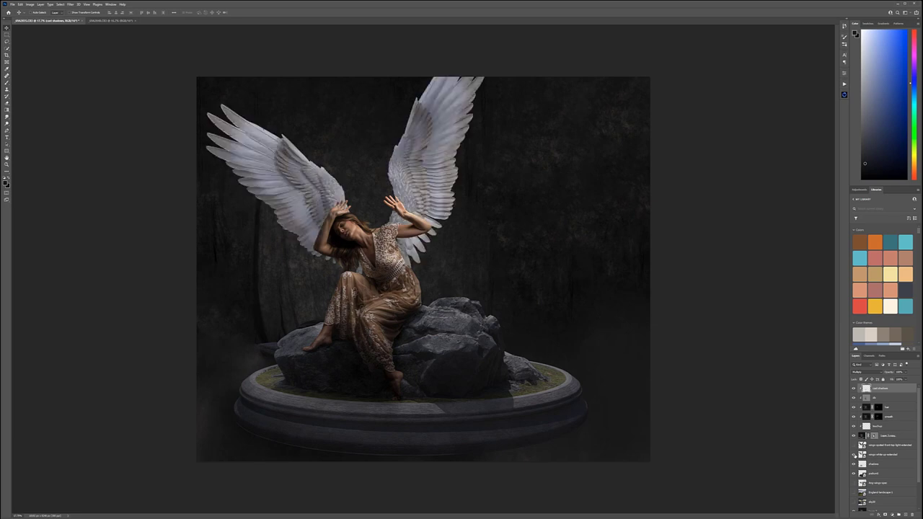
left_click(854, 455)
left_click(887, 447)
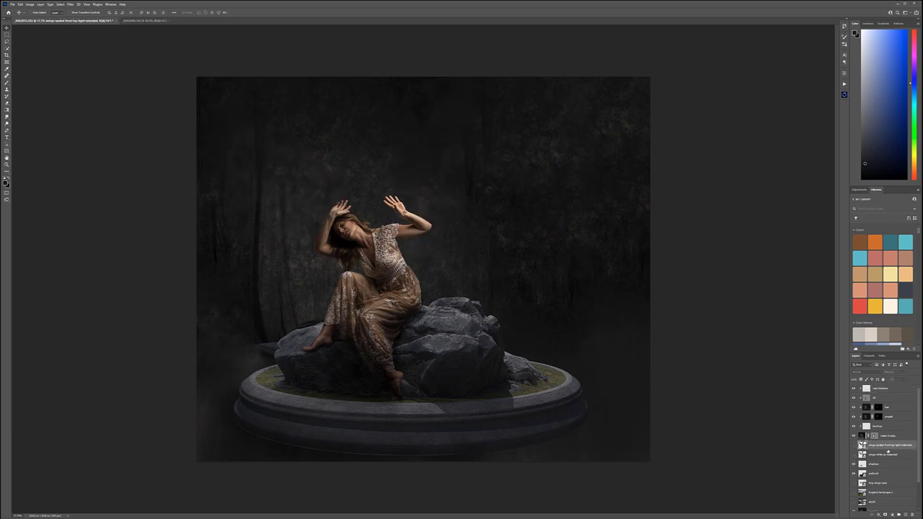
key("Delete")
key("Delete")
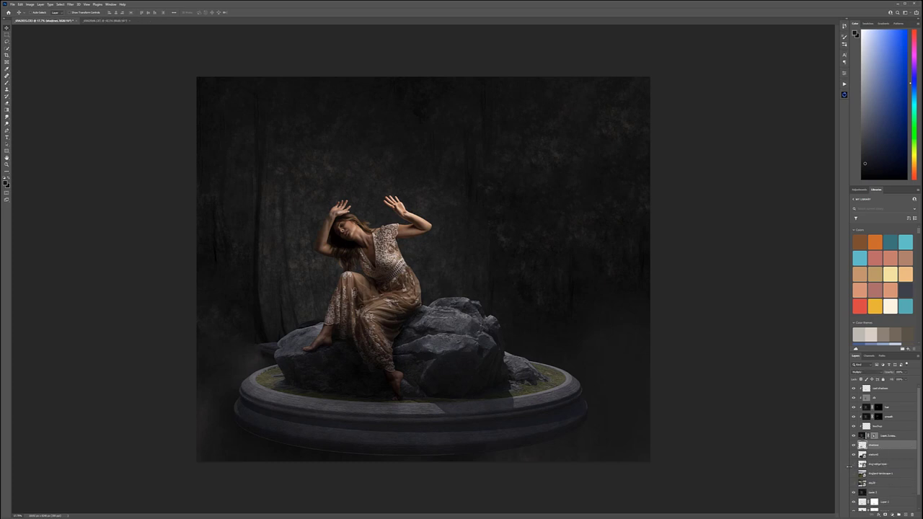
Step: Show the open wings layer behind the woman and toggle the woman's layer visibility to inspect how the wings sit
key("ctrl+z")
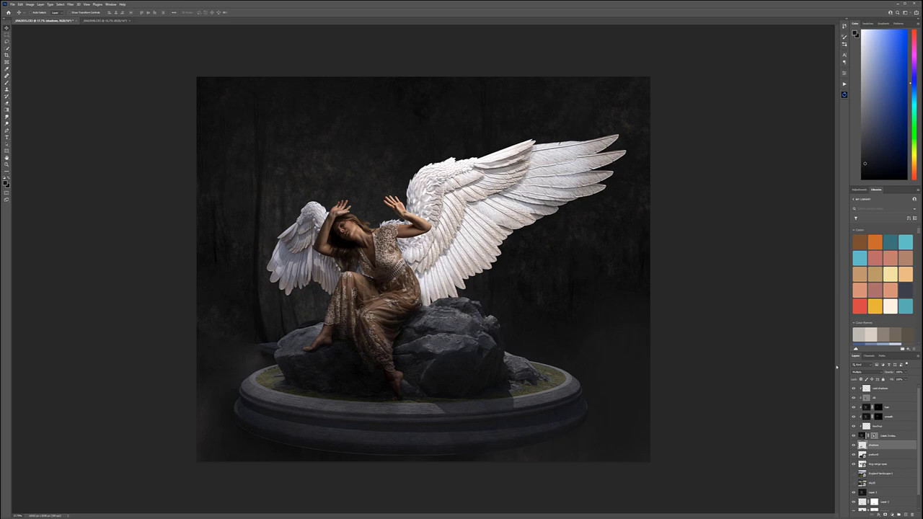
left_click(853, 436)
left_click(852, 436)
left_click(853, 436)
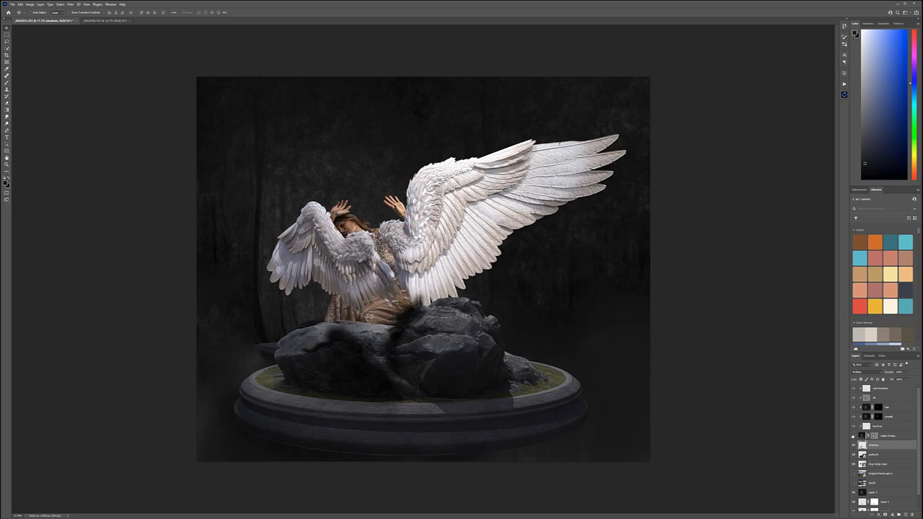
left_click(852, 436)
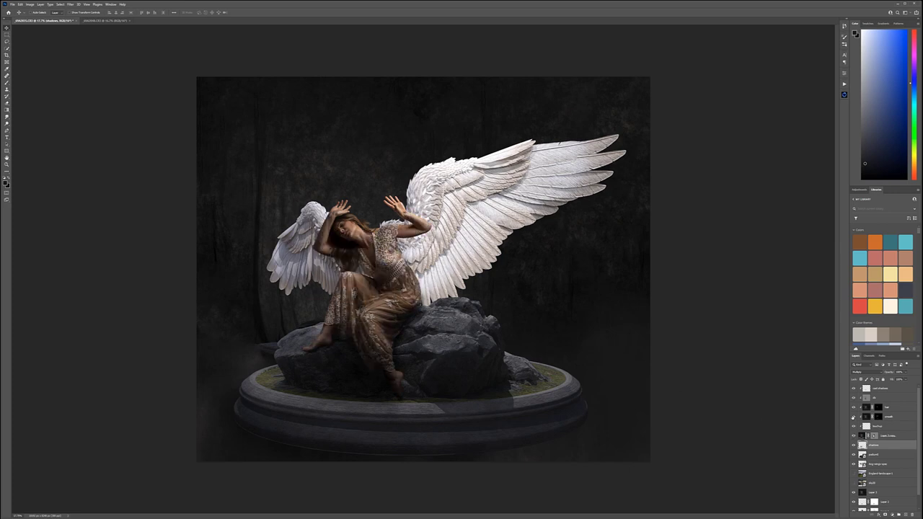
Step: Group the woman's layer with all its clipped adjustment layers up to the cast shadows layer, and name the group model
left_click(904, 436)
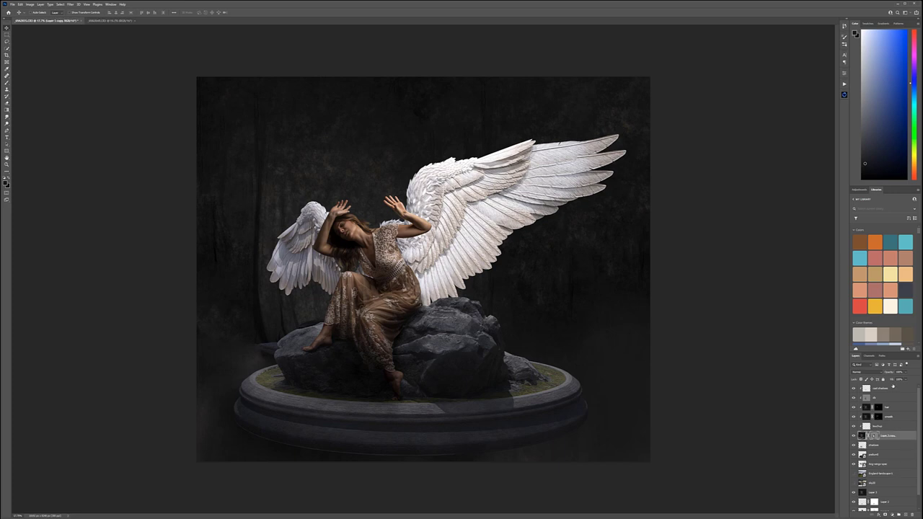
left_click(892, 388, "shift")
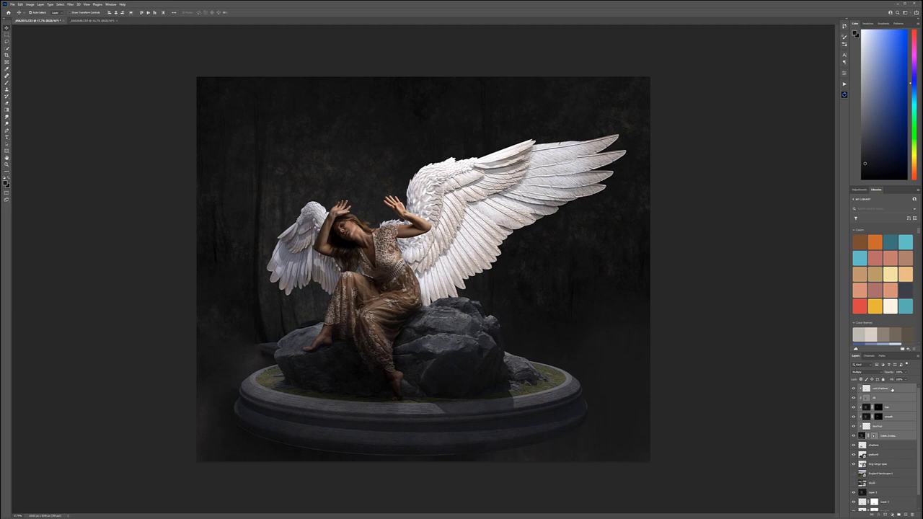
key("ctrl+g")
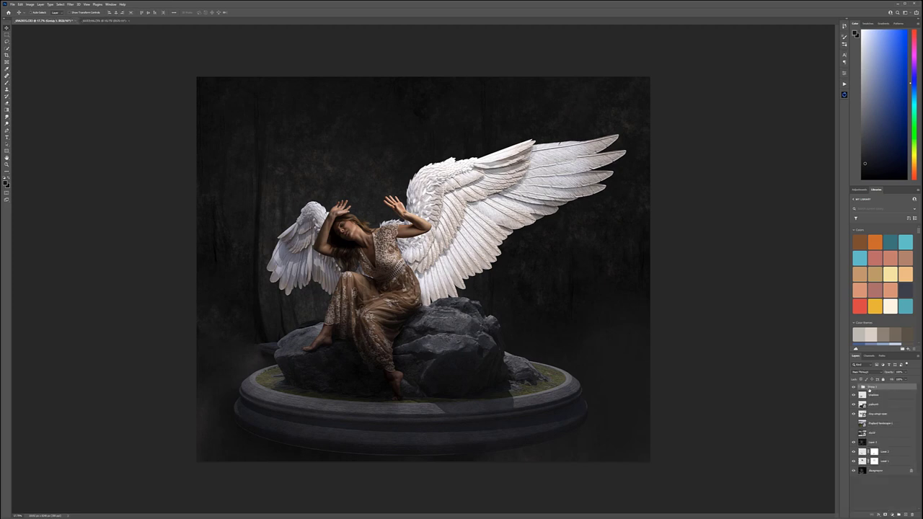
double_click(868, 389)
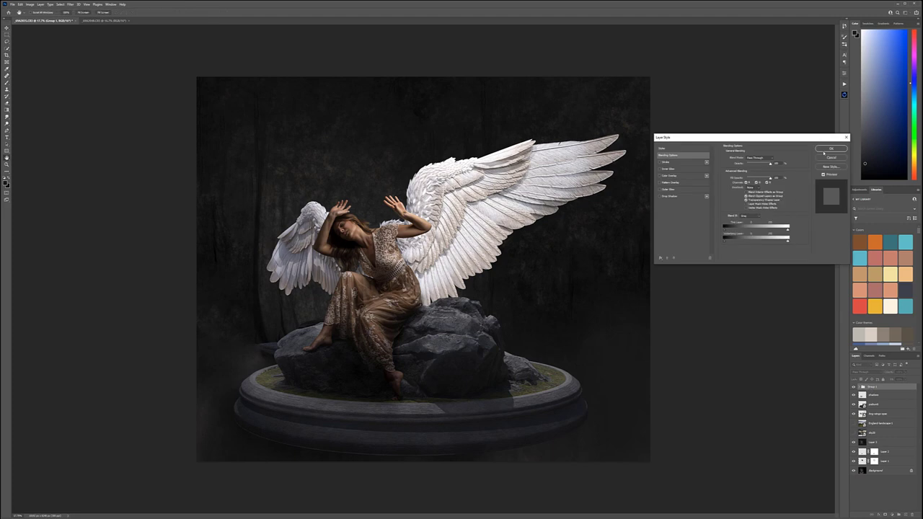
left_click(830, 157)
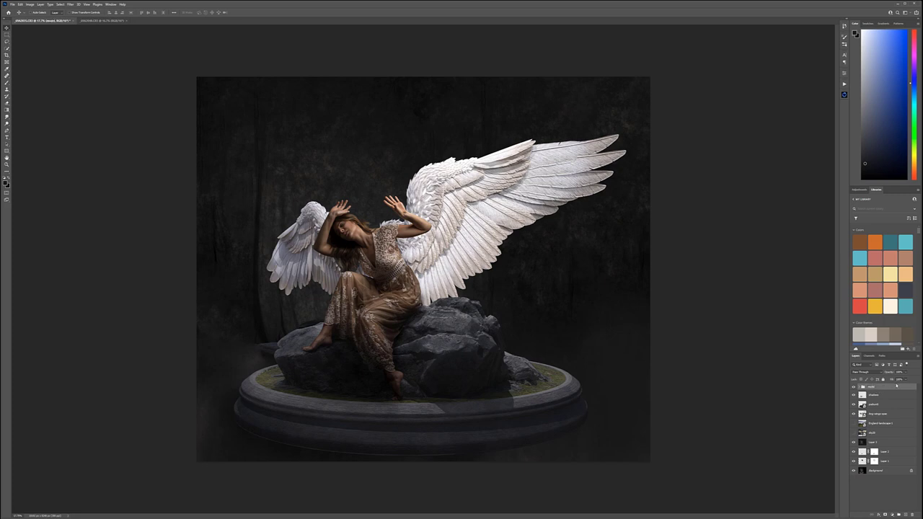
Step: Add a layer mask to the model group and brush black over the dark backdrop between the hanging hair and the smaller wing
left_click(883, 515)
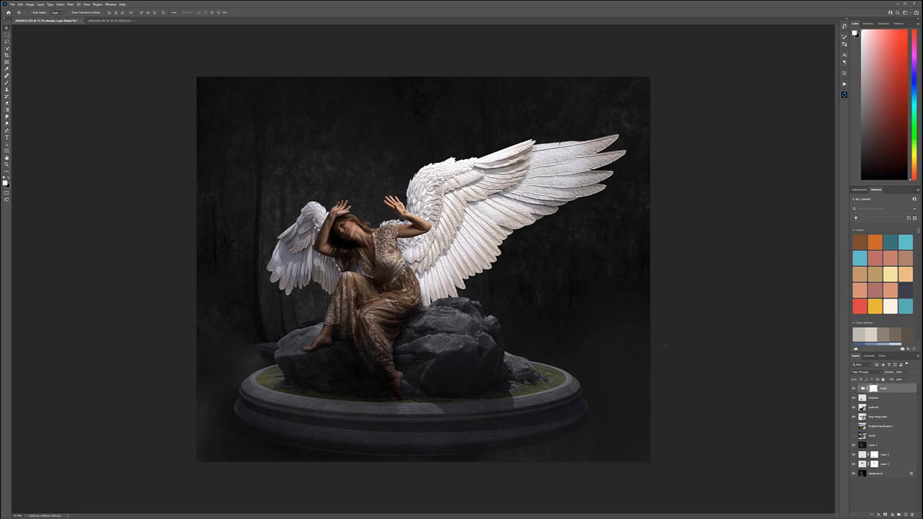
key("b")
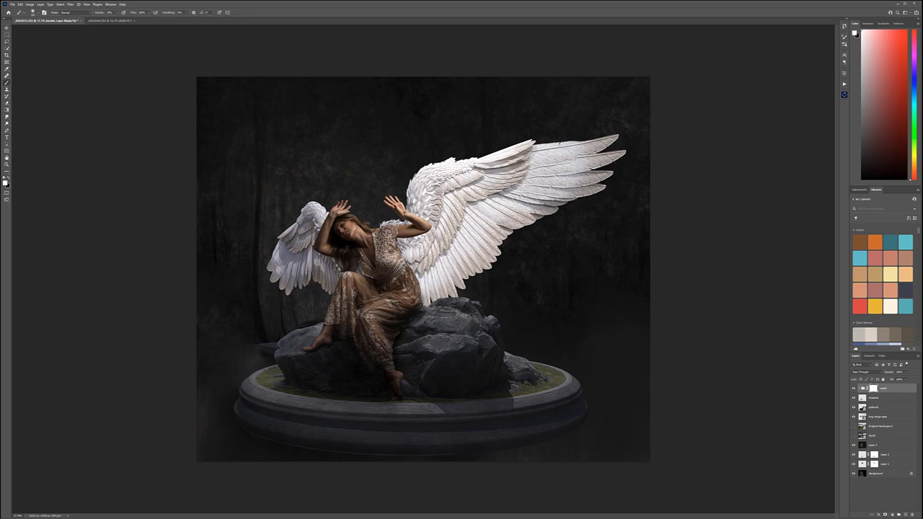
scroll(319, 243, "up", 15)
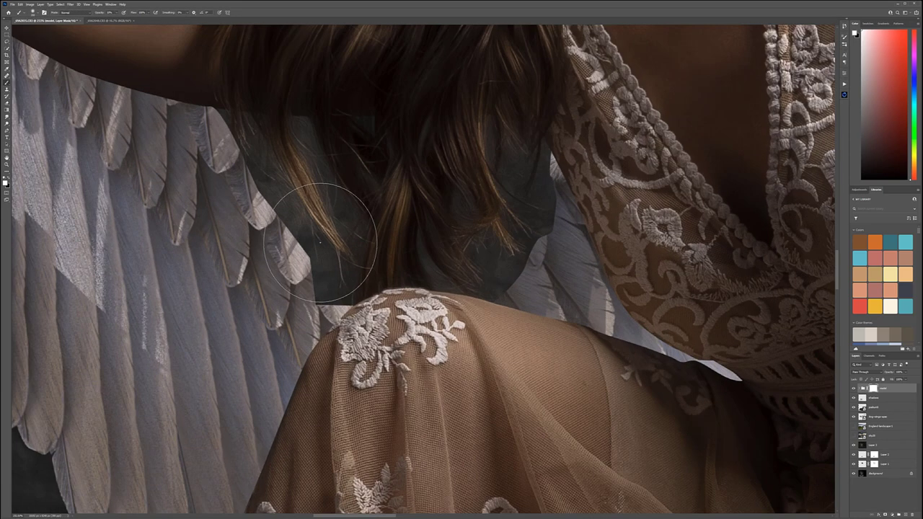
key("x")
key("bracketleft")
key("bracketleft")
key("bracketleft")
key("bracketleft")
key("bracketleft")
key("bracketleft")
key("bracketleft")
mouse_move(238, 138)
left_mouse_down()
mouse_move(284, 213)
mouse_move(250, 172)
mouse_move(302, 297)
mouse_move(313, 281)
mouse_move(306, 299)
mouse_move(338, 291)
mouse_move(323, 295)
mouse_move(325, 287)
mouse_move(330, 297)
mouse_move(316, 301)
mouse_move(335, 284)
left_mouse_up()
key("bracketleft")
left_click_drag(289, 205, 312, 269)
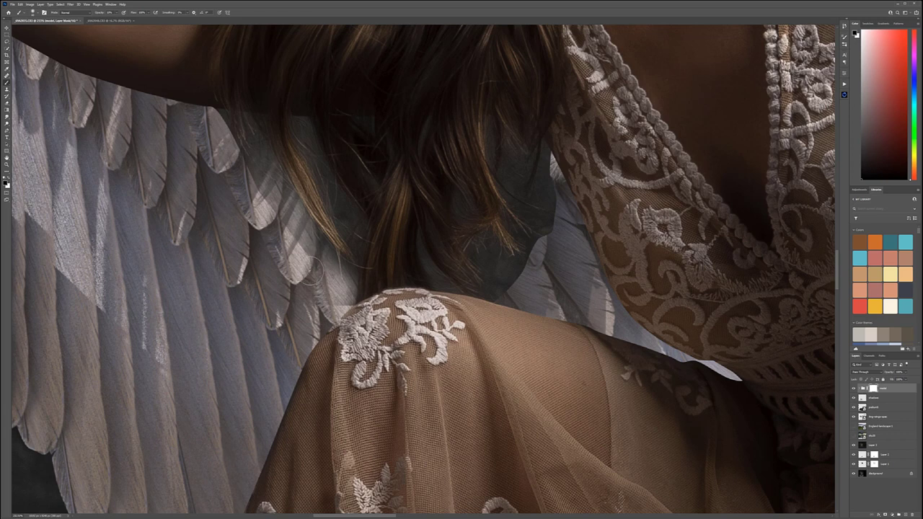
mouse_move(239, 147)
left_mouse_down()
mouse_move(216, 119)
mouse_move(229, 178)
left_mouse_up()
mouse_move(304, 229)
left_mouse_down()
mouse_move(293, 135)
mouse_move(303, 187)
mouse_move(272, 204)
left_mouse_up()
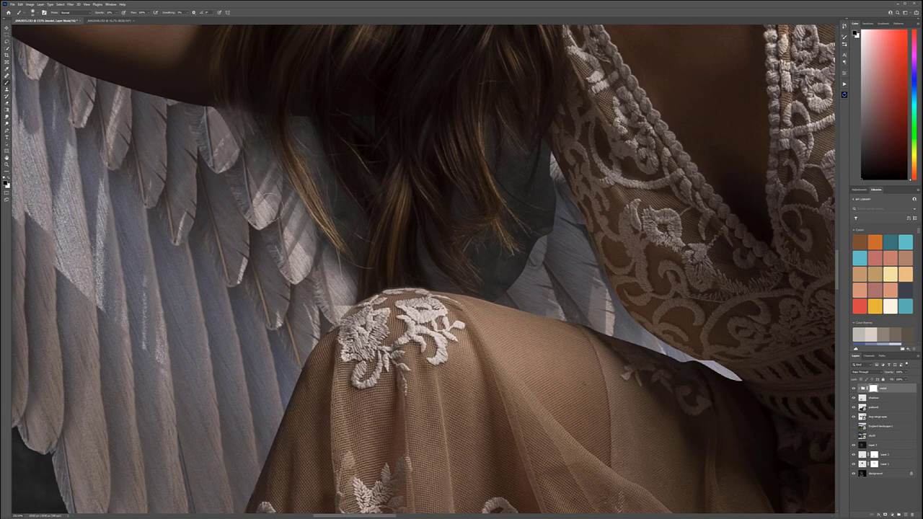
Step: Mask out backdrop remnants around the hair tips and above the knee with a smaller brush, checking coverage with the mask overlay
key("bracketleft")
key("bracketleft")
key("bracketleft")
left_click_drag(334, 216, 347, 249)
mouse_move(375, 285)
left_mouse_down()
mouse_move(417, 239)
mouse_move(434, 278)
mouse_move(520, 279)
mouse_move(506, 274)
mouse_move(511, 291)
mouse_move(534, 250)
mouse_move(526, 246)
mouse_move(508, 299)
mouse_move(498, 242)
mouse_move(476, 241)
mouse_move(482, 273)
mouse_move(530, 261)
mouse_move(512, 261)
mouse_move(523, 276)
mouse_move(542, 216)
mouse_move(530, 225)
mouse_move(547, 246)
mouse_move(546, 208)
mouse_move(554, 217)
mouse_move(546, 197)
mouse_move(553, 190)
mouse_move(553, 223)
mouse_move(562, 199)
mouse_move(553, 221)
mouse_move(553, 187)
mouse_move(534, 248)
mouse_move(552, 216)
mouse_move(559, 224)
mouse_move(516, 272)
mouse_move(552, 219)
mouse_move(540, 279)
left_mouse_up()
key("backslash")
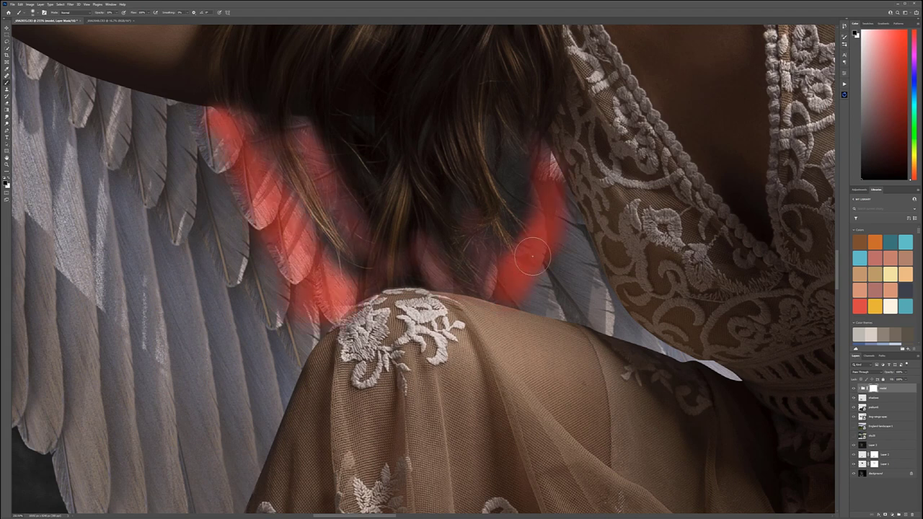
key("backslash")
key("backslash")
key("backslash")
Step: Enlarge the brush and mask out the remaining backdrop between the hair ends and the lace bodice
key("bracketright")
key("bracketright")
key("bracketright")
left_click_drag(511, 259, 494, 272)
mouse_move(513, 166)
left_mouse_down()
mouse_move(500, 148)
mouse_move(507, 225)
mouse_move(537, 242)
mouse_move(400, 207)
mouse_move(519, 175)
mouse_move(540, 226)
mouse_move(549, 207)
mouse_move(545, 248)
mouse_move(549, 233)
mouse_move(442, 330)
left_mouse_up()
Step: Try to mask out the backdrop between the hair and the crook of the raised arm with a small brush
scroll(563, 233, "down", 1)
scroll(570, 245, "down", 8)
scroll(356, 254, "up", 10)
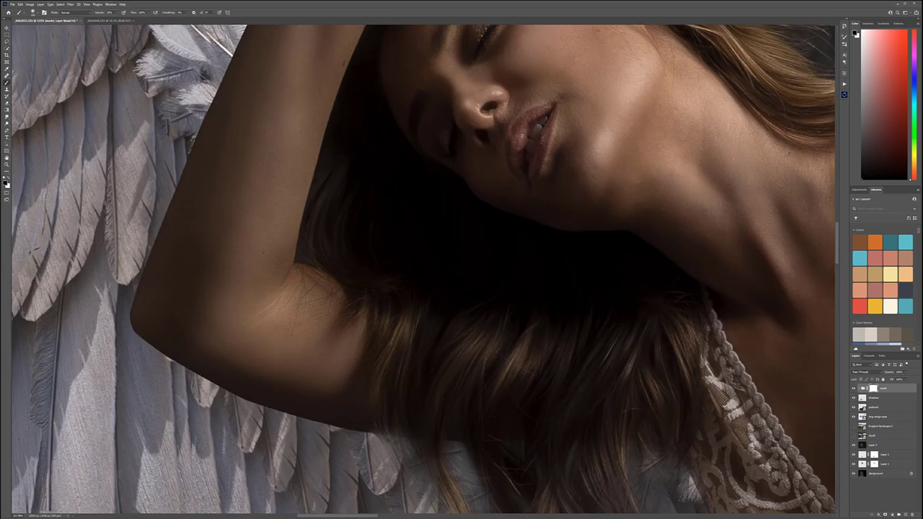
key("bracketleft")
key("bracketleft")
key("bracketleft")
key("bracketleft")
key("bracketleft")
key("bracketleft")
left_click_drag(305, 243, 311, 253)
key("bracketleft")
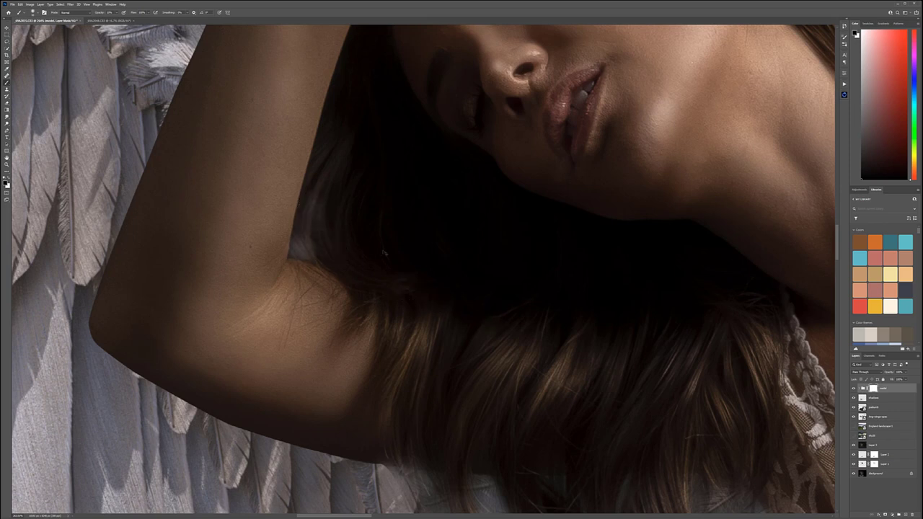
key("ctrl+z")
Step: Show the cloudy sky layer behind the winged woman
scroll(470, 359, "down", 10)
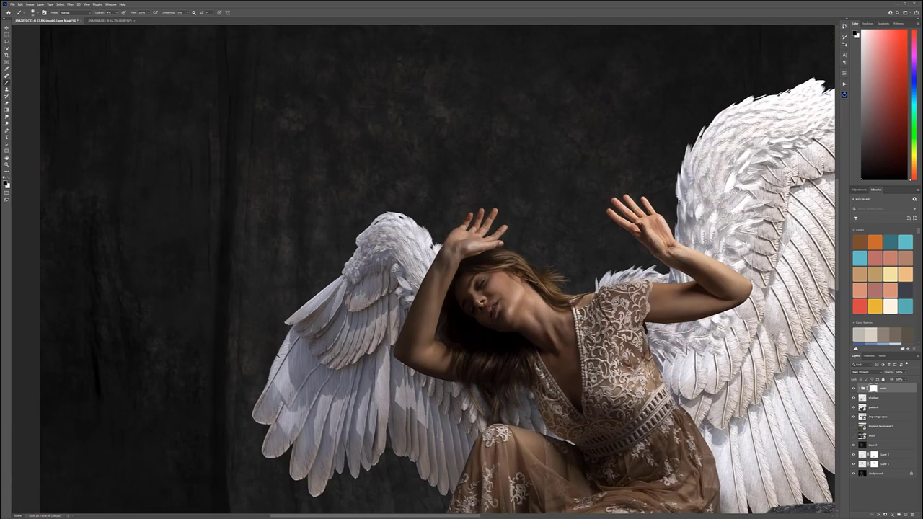
left_click_drag(471, 359, 348, 282)
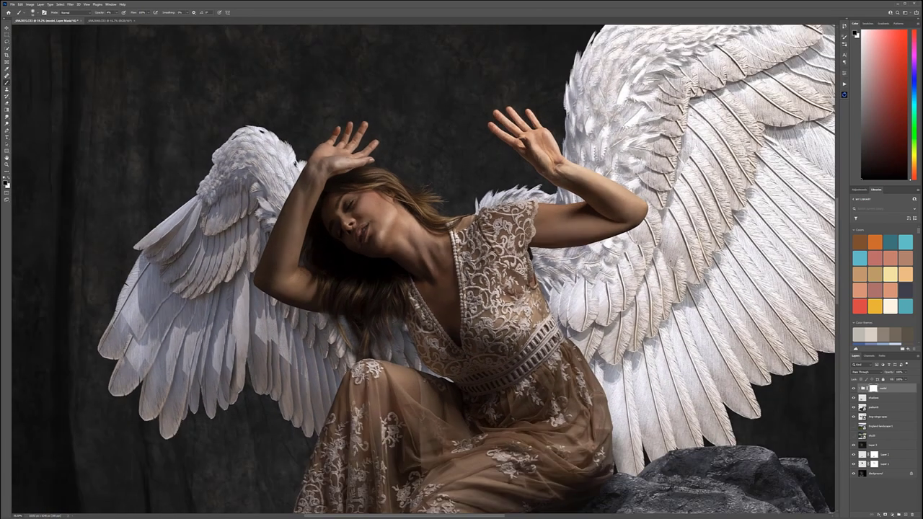
scroll(438, 283, "down", 5)
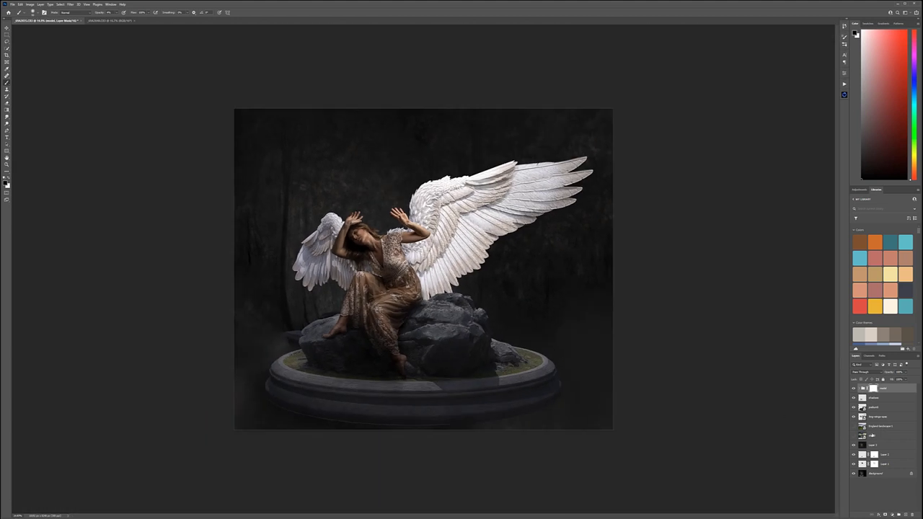
left_click(853, 436)
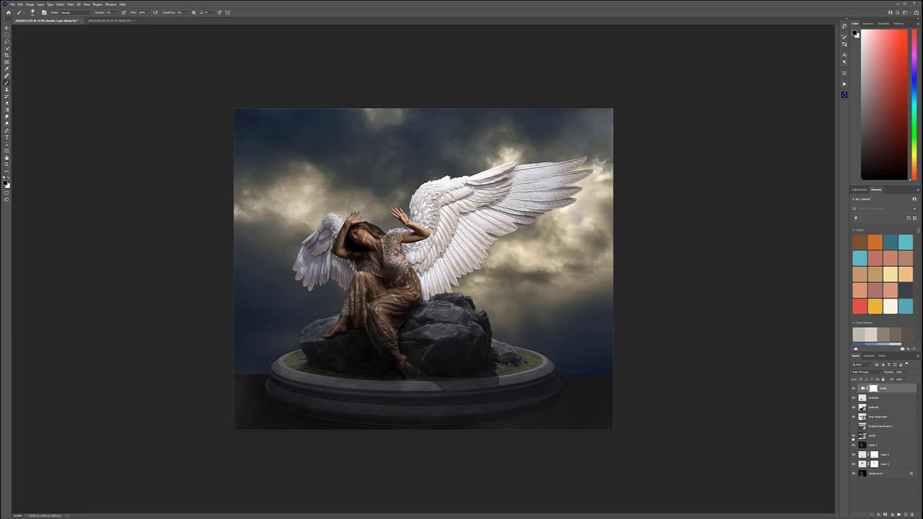
Step: Mask out the dark backdrop patch above the woman's hair with a larger black brush at 20% opacity
scroll(367, 232, "up", 3)
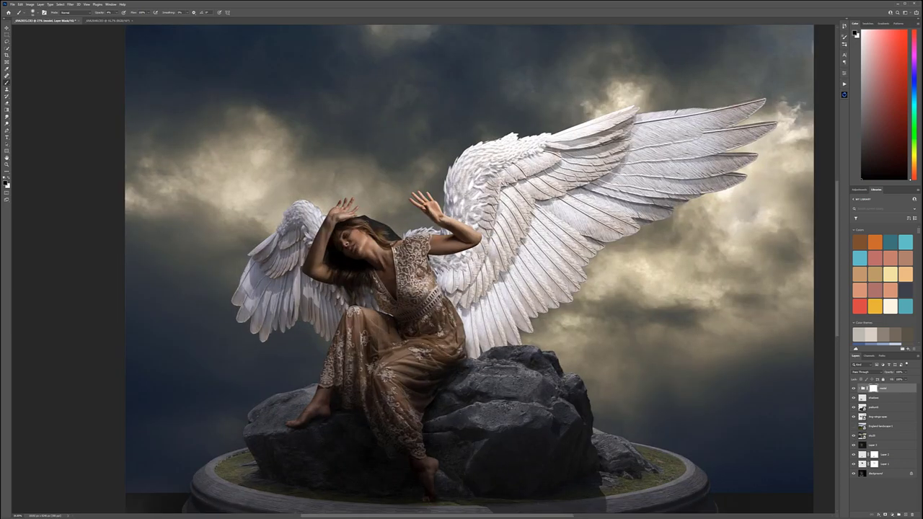
scroll(372, 221, "up", 8)
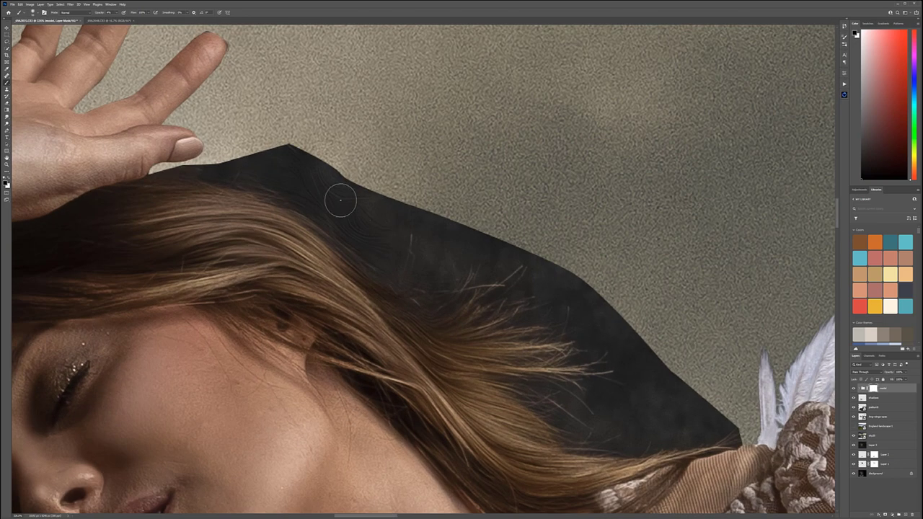
key("bracketright")
key("bracketright")
key("bracketright")
key("2")
mouse_move(296, 120)
left_mouse_down()
mouse_move(341, 165)
mouse_move(311, 135)
mouse_move(284, 157)
mouse_move(332, 152)
mouse_move(385, 191)
mouse_move(369, 196)
mouse_move(383, 196)
mouse_move(351, 166)
mouse_move(283, 161)
mouse_move(282, 128)
mouse_move(258, 134)
mouse_move(321, 148)
mouse_move(338, 168)
mouse_move(435, 186)
mouse_move(375, 226)
mouse_move(497, 192)
mouse_move(449, 222)
mouse_move(512, 215)
mouse_move(467, 258)
mouse_move(568, 258)
mouse_move(571, 271)
mouse_move(543, 275)
mouse_move(599, 241)
left_mouse_up()
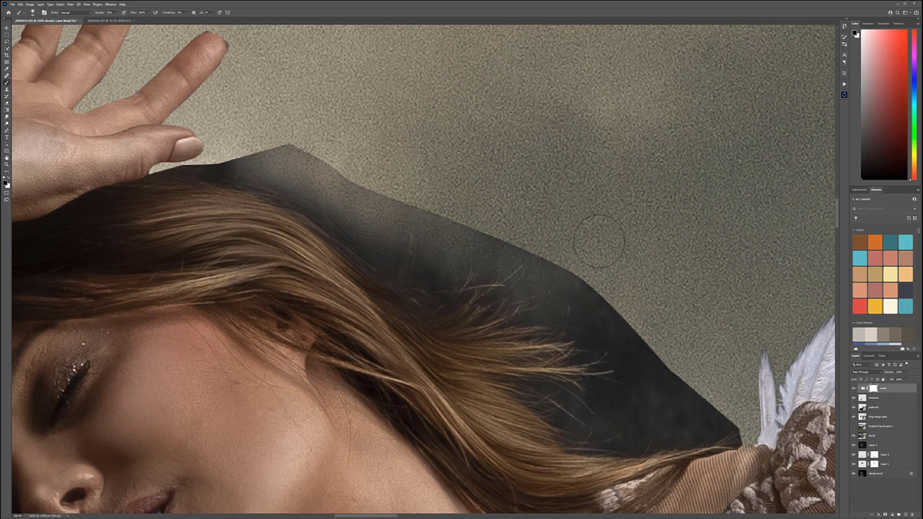
mouse_move(455, 158)
left_mouse_down()
mouse_move(345, 161)
mouse_move(346, 149)
mouse_move(314, 136)
mouse_move(403, 187)
mouse_move(476, 183)
mouse_move(527, 218)
mouse_move(502, 232)
mouse_move(544, 236)
mouse_move(617, 269)
mouse_move(577, 269)
mouse_move(606, 282)
mouse_move(722, 421)
mouse_move(632, 414)
mouse_move(647, 412)
mouse_move(618, 282)
left_mouse_up()
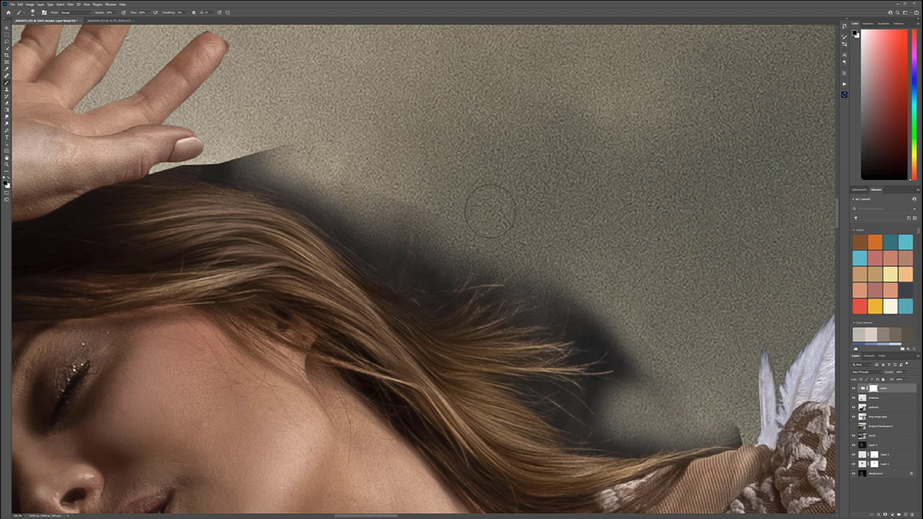
Step: Mask out the leftover dark fringe along the hairline from the thumb down to the flyaway strands
mouse_move(260, 158)
left_mouse_down()
mouse_move(285, 147)
mouse_move(265, 162)
mouse_move(153, 173)
mouse_move(261, 151)
mouse_move(226, 162)
mouse_move(284, 151)
mouse_move(318, 172)
left_mouse_up()
mouse_move(239, 175)
left_mouse_down()
mouse_move(160, 167)
mouse_move(284, 175)
mouse_move(349, 220)
mouse_move(306, 211)
mouse_move(253, 177)
left_mouse_up()
mouse_move(350, 218)
left_mouse_down()
mouse_move(406, 262)
mouse_move(395, 215)
left_mouse_up()
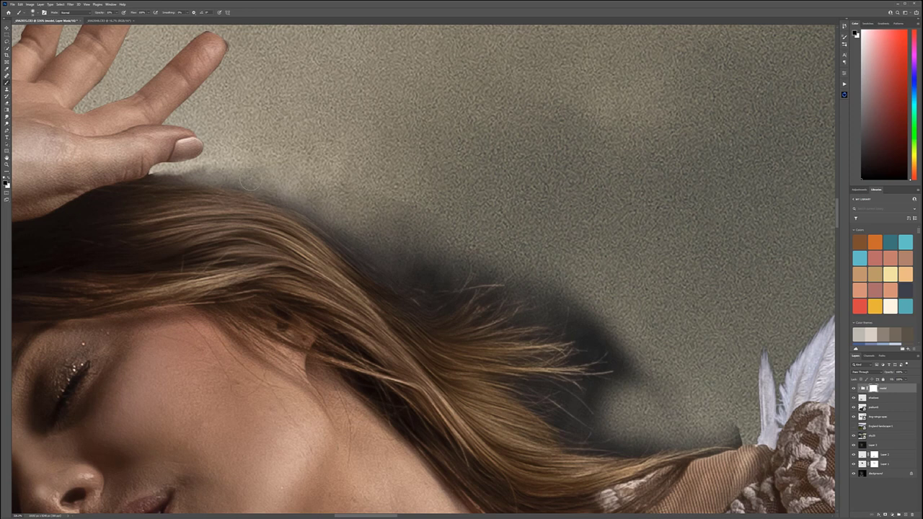
mouse_move(331, 214)
left_mouse_down()
mouse_move(402, 277)
mouse_move(456, 274)
mouse_move(610, 330)
mouse_move(624, 366)
mouse_move(569, 355)
mouse_move(570, 372)
mouse_move(536, 400)
mouse_move(584, 444)
mouse_move(629, 375)
mouse_move(653, 390)
left_mouse_up()
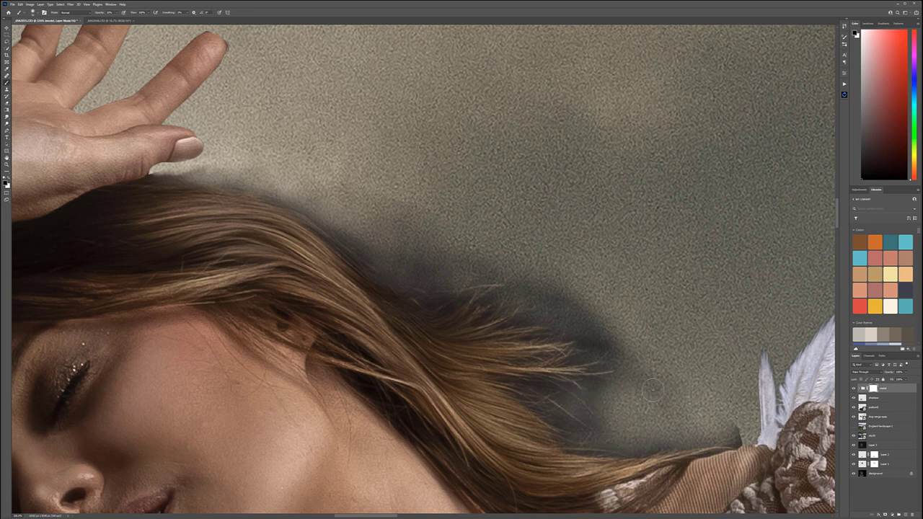
Step: Enlarge the brush and fade out the dark halo around the flyaway hair strands on the mask
key("bracketright")
key("bracketright")
key("bracketright")
key("bracketright")
key("bracketright")
mouse_move(540, 305)
left_mouse_down()
mouse_move(566, 319)
mouse_move(480, 275)
mouse_move(595, 332)
mouse_move(557, 399)
mouse_move(518, 390)
mouse_move(604, 442)
mouse_move(530, 387)
mouse_move(595, 332)
mouse_move(575, 333)
mouse_move(654, 341)
mouse_move(451, 264)
mouse_move(441, 285)
mouse_move(311, 212)
mouse_move(420, 228)
mouse_move(417, 292)
mouse_move(658, 355)
mouse_move(486, 364)
mouse_move(620, 391)
mouse_move(540, 375)
left_mouse_up()
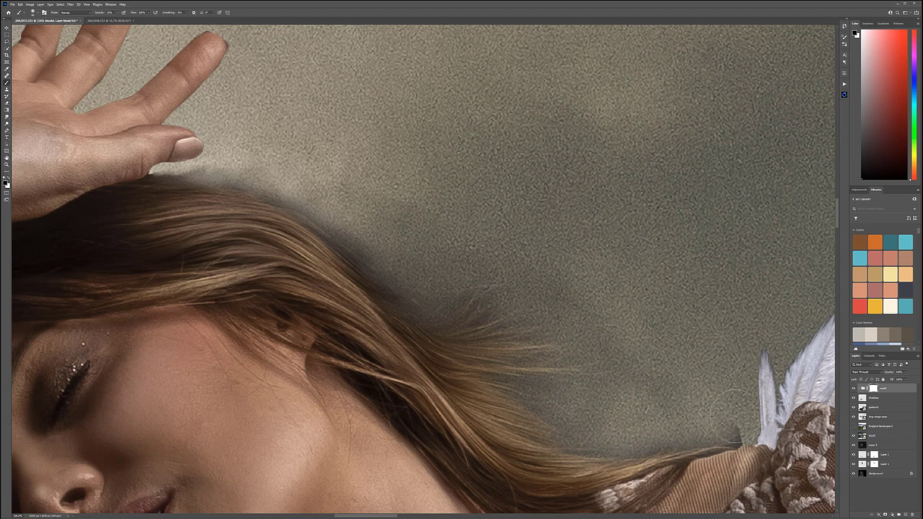
Step: Mask out the small dark backdrop remnant on the shoulder where the hair meets the wing feathers
left_click_drag(731, 414, 508, 388)
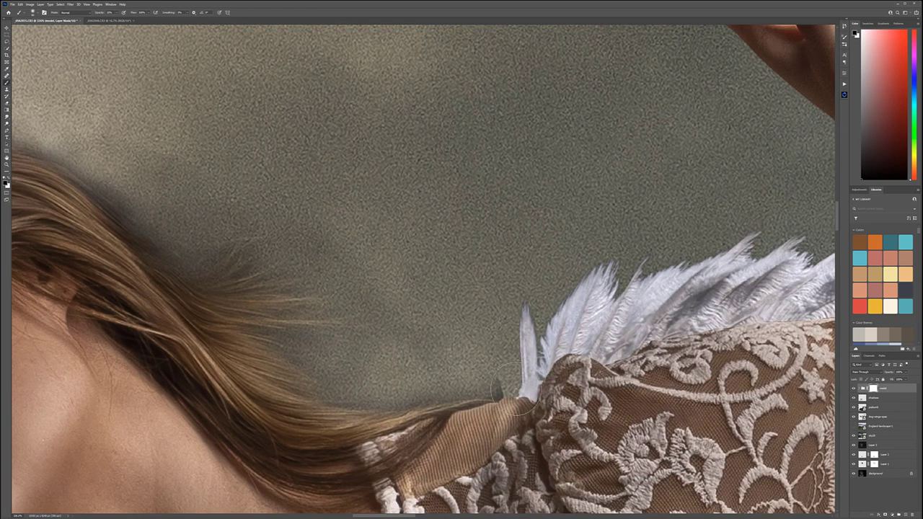
scroll(496, 386, "up", 5)
scroll(494, 388, "down", 5)
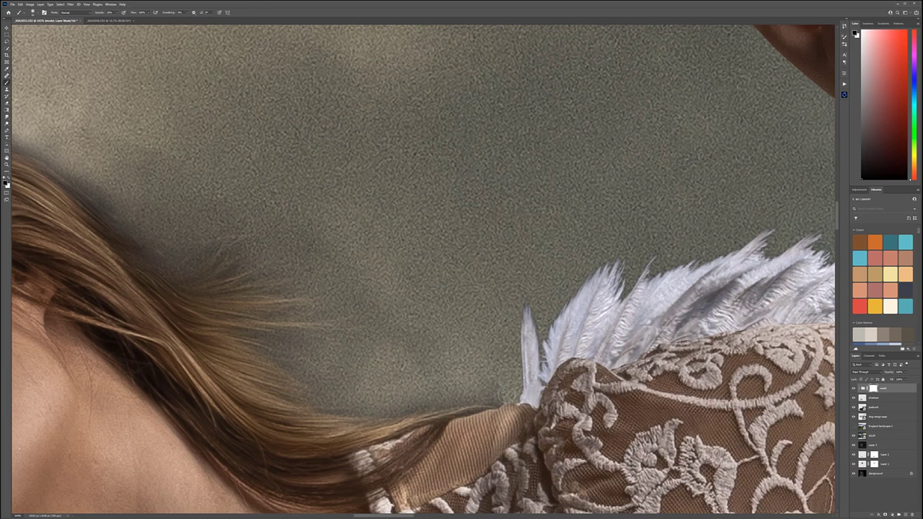
Step: Examine the whole composite to check how the woman's masked hair and the wings sit against the cloudy sky
scroll(510, 388, "down", 1)
key("super")
key("super")
key("ctrl+0")
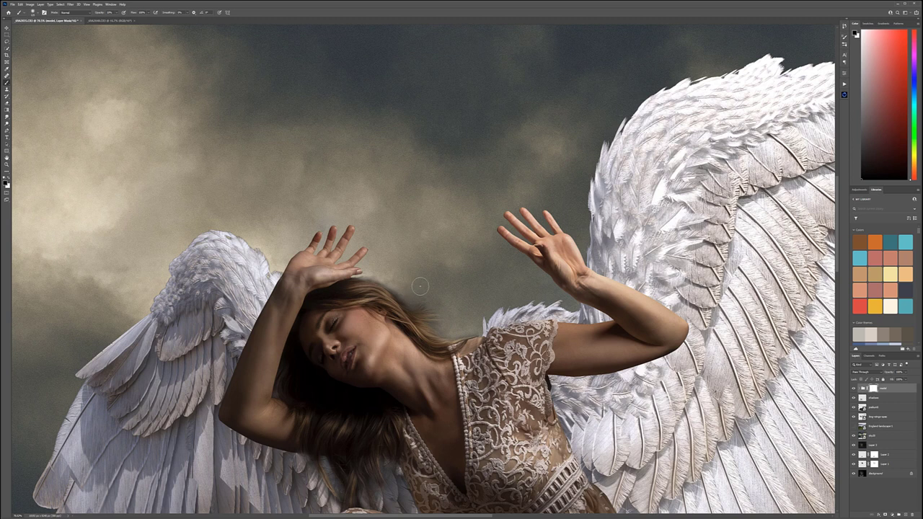
key("ctrl+0")
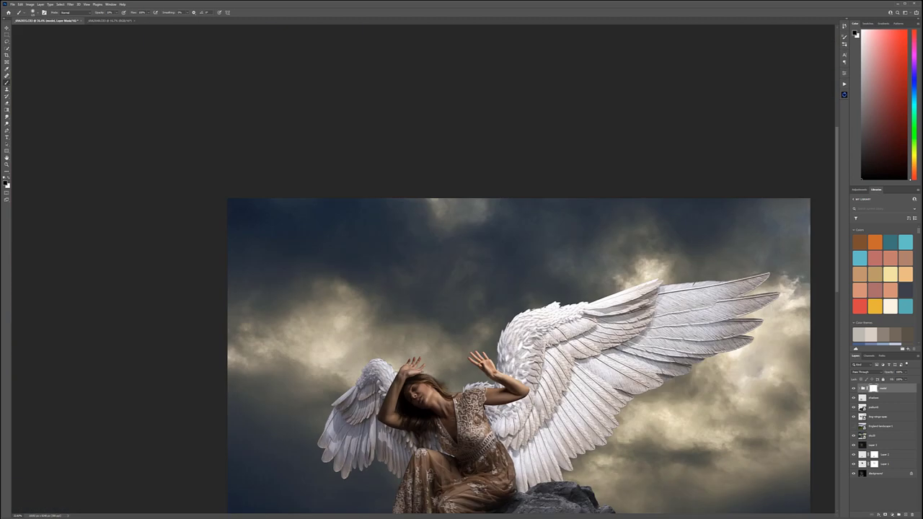
scroll(416, 276, "up", 4)
scroll(417, 276, "down", 1)
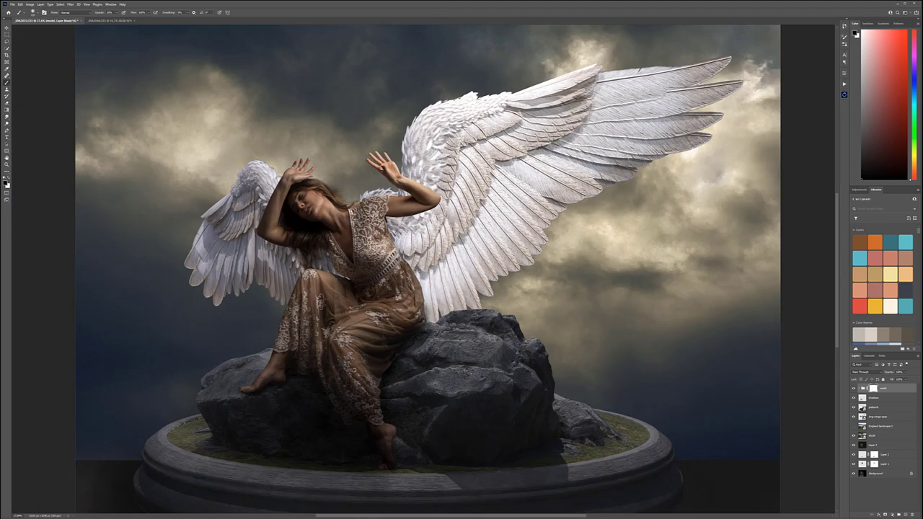
scroll(416, 276, "up", 2)
scroll(417, 275, "down", 2)
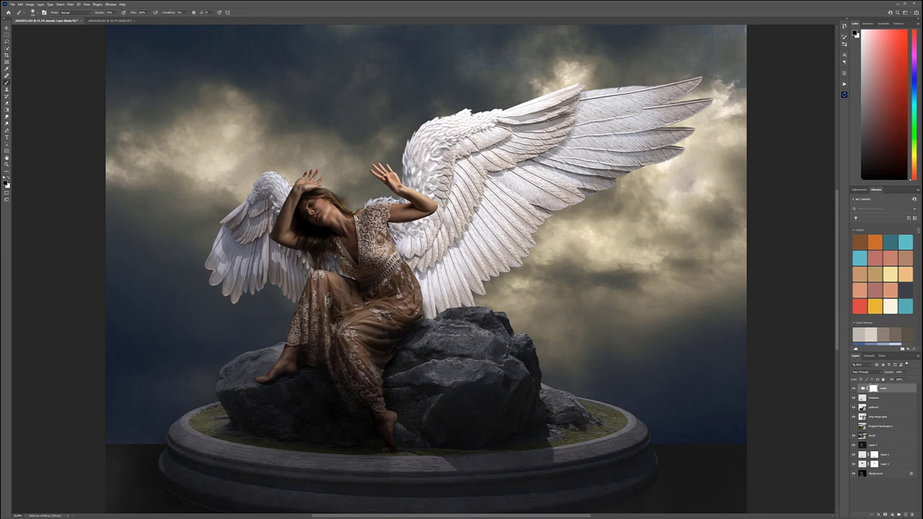
Step: Add a new shadow layer clipped to the wings layer and set its blend mode to Multiply
left_click(881, 417)
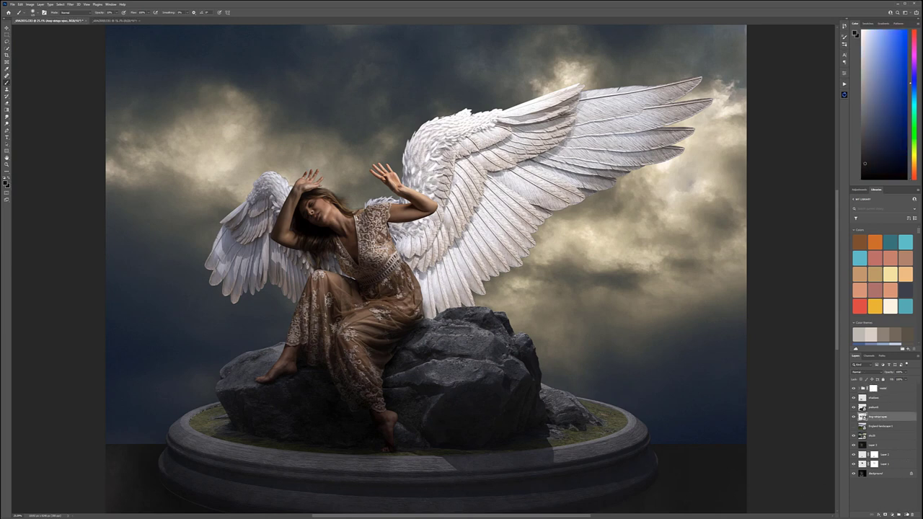
key("ctrl+shift+alt+n")
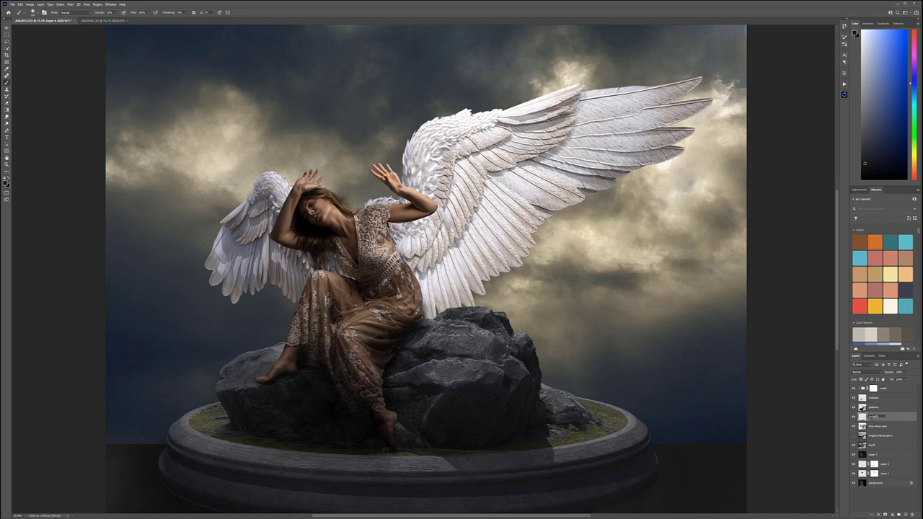
key("Return")
left_click(871, 371)
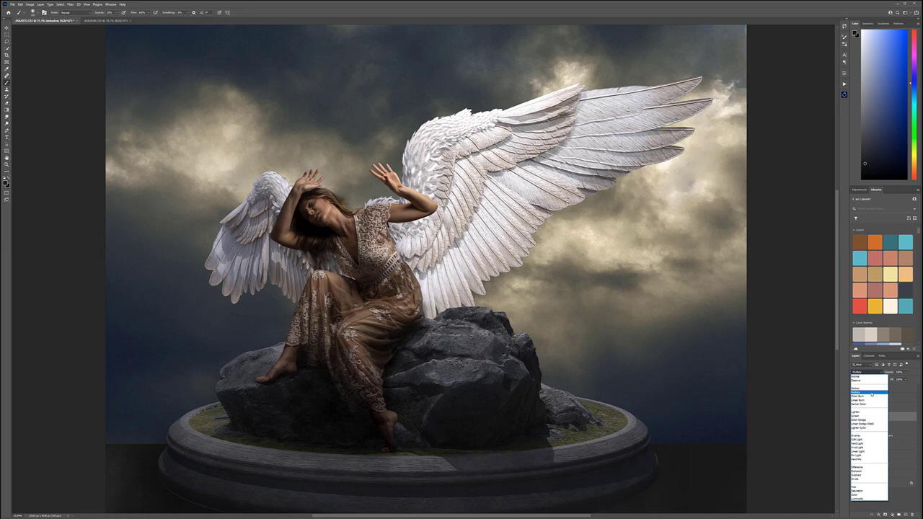
left_click(861, 392)
Step: Sample a dark tone and paint soft shadows on the wing feathers beside the woman's back and above the rock
left_click(436, 320, "alt")
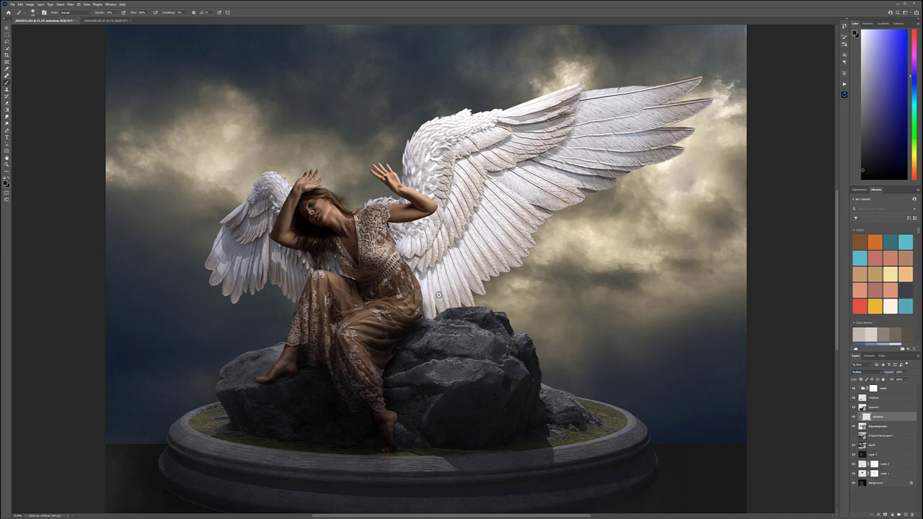
mouse_move(397, 220)
left_mouse_down()
mouse_move(386, 241)
mouse_move(395, 234)
mouse_move(424, 294)
left_mouse_up()
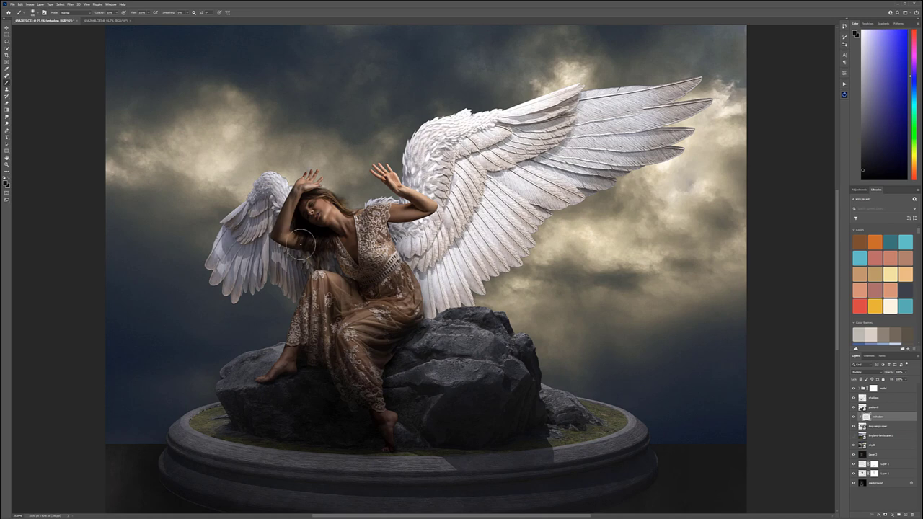
left_click_drag(419, 220, 435, 296)
mouse_move(430, 245)
left_mouse_down()
mouse_move(434, 330)
mouse_move(460, 296)
left_mouse_up()
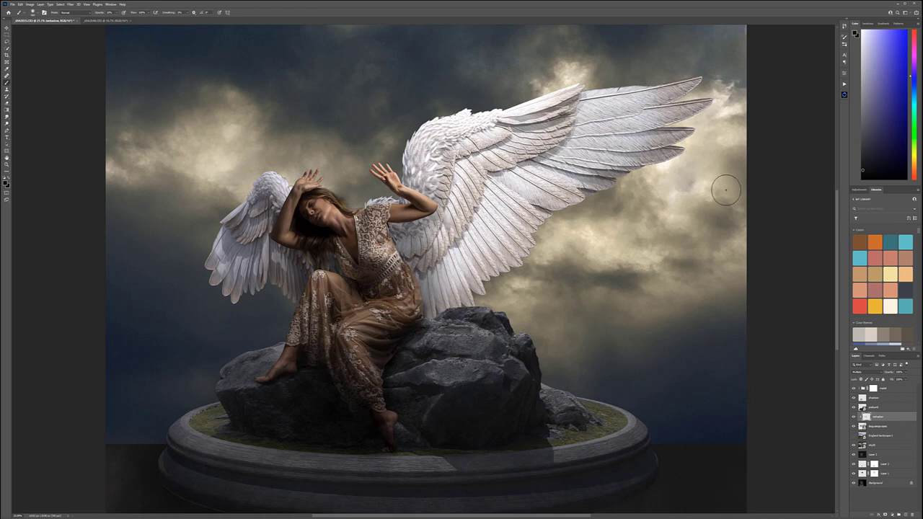
Step: Create a gray-filled layer for dodging and burning, clip it to the wings, and set its blend mode to Soft Light
left_click(905, 514)
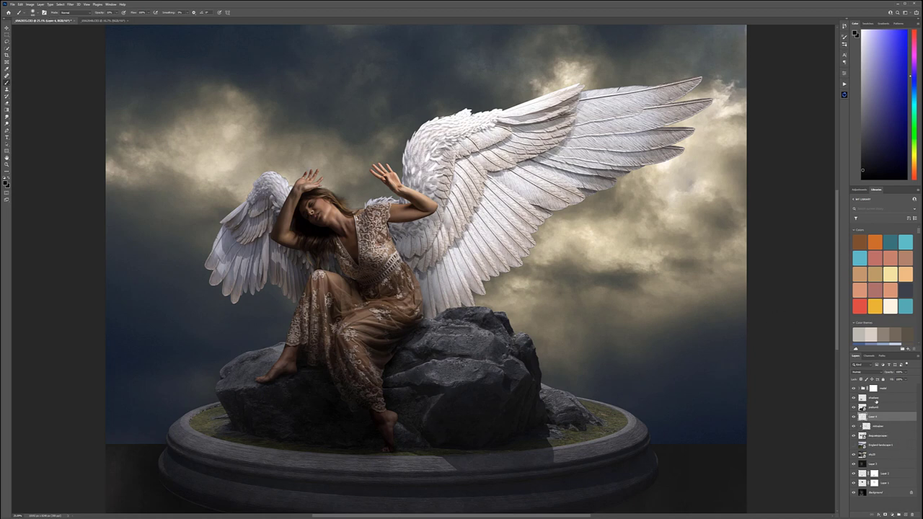
key("shift+F5")
key("Return")
left_click(899, 421, "alt")
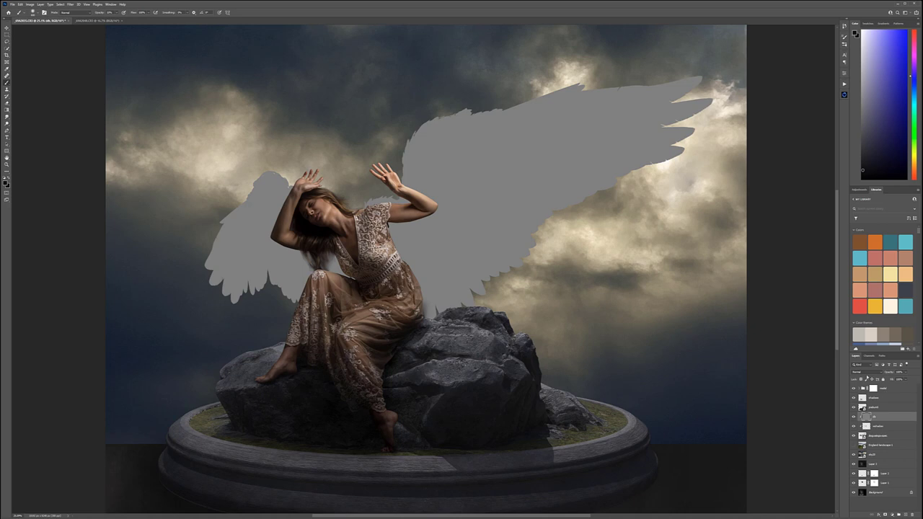
left_click(865, 372)
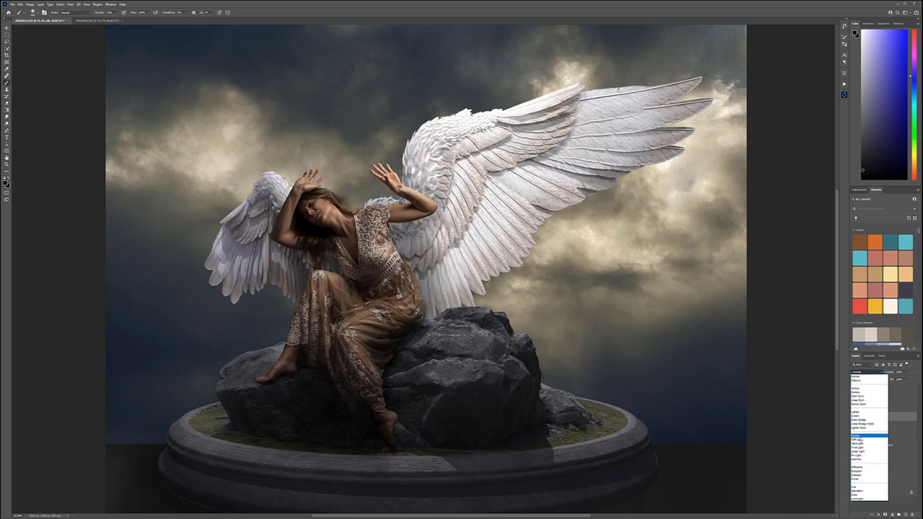
left_click(860, 439)
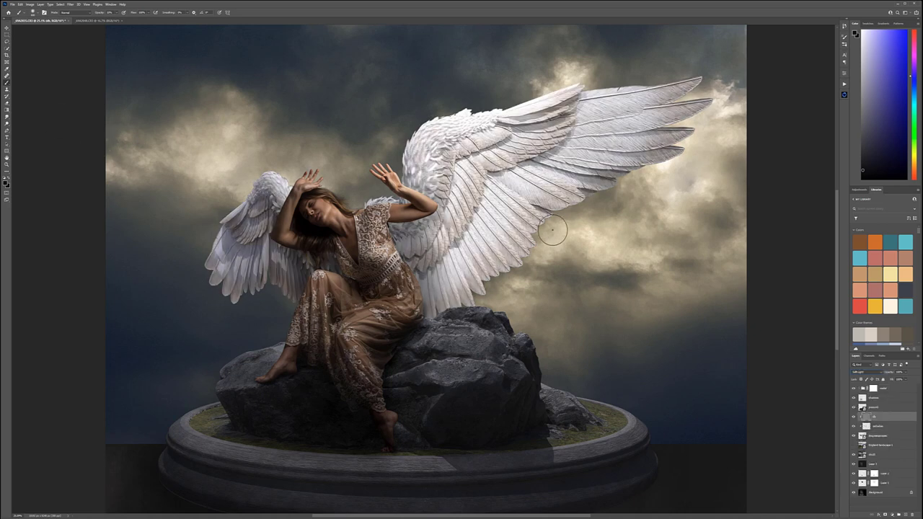
Step: Dodge the outer feathers with white and burn the inner feathers with black, using an enlarged brush on the gray layer
key("x")
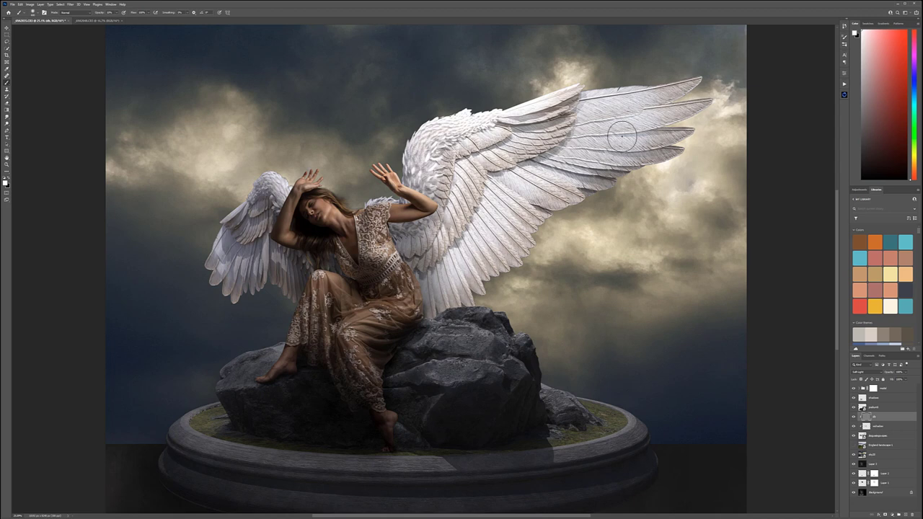
key("bracketright")
key("bracketright")
key("bracketright")
key("bracketright")
key("bracketright")
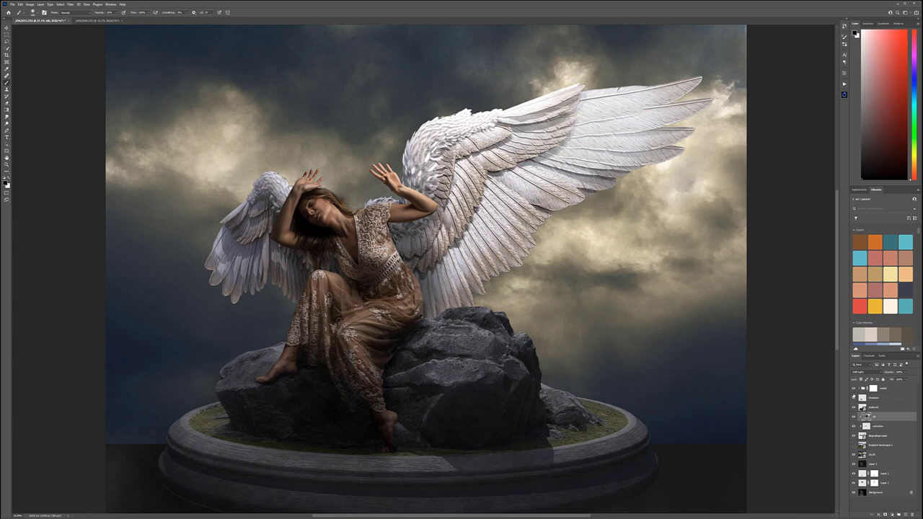
Step: Paint sampled dark shadow along the dress's side from shoulder to hip on the cast shadows layer in the woman's group
left_click(859, 388)
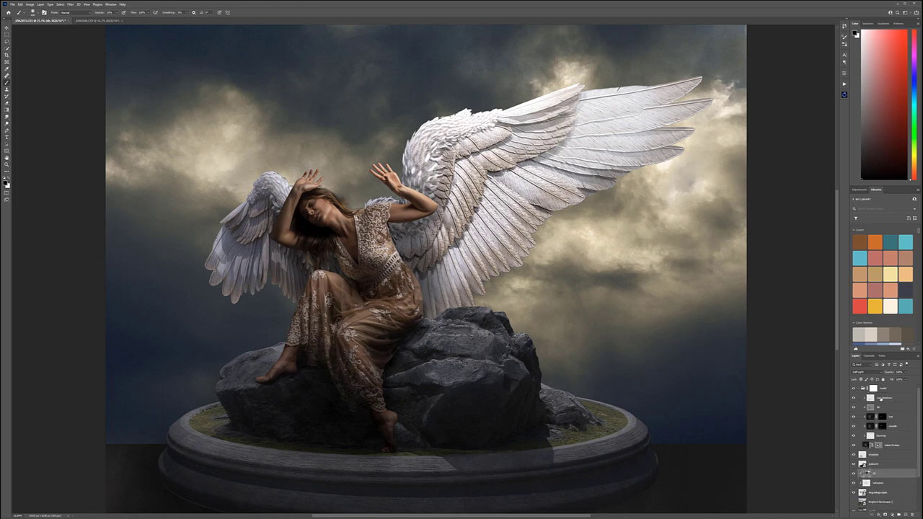
left_click(867, 398)
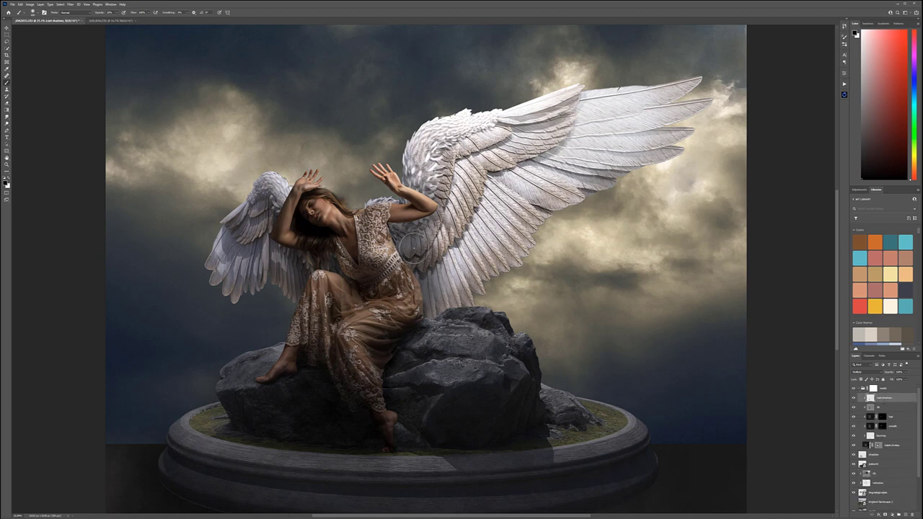
scroll(413, 247, "up", 4)
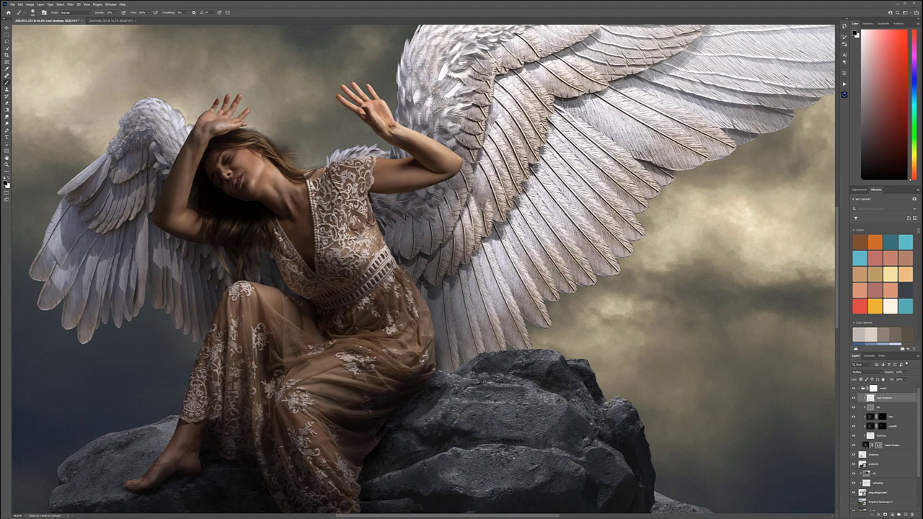
left_click(393, 225, "alt")
left_click_drag(363, 197, 421, 276)
left_click_drag(372, 216, 417, 284)
mouse_move(390, 257)
left_mouse_down()
mouse_move(408, 276)
mouse_move(434, 370)
left_mouse_up()
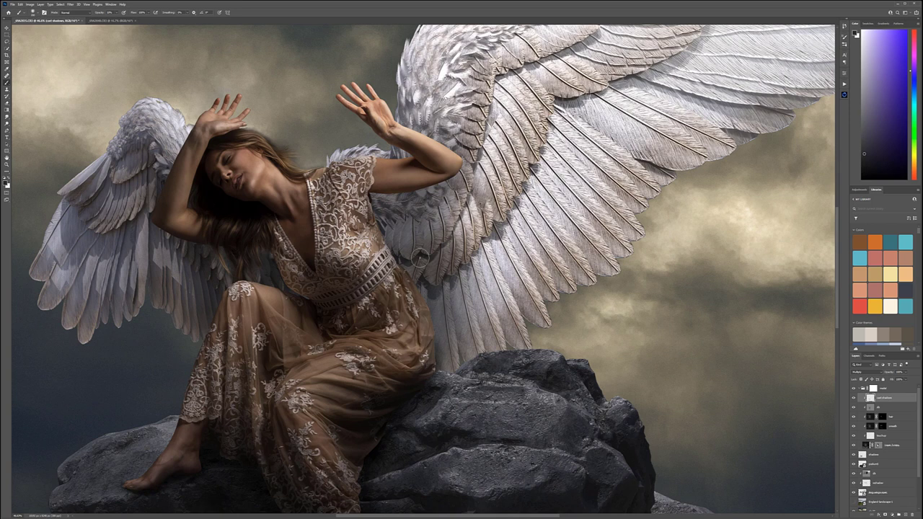
mouse_move(368, 214)
left_mouse_down()
mouse_move(365, 284)
mouse_move(386, 239)
left_mouse_up()
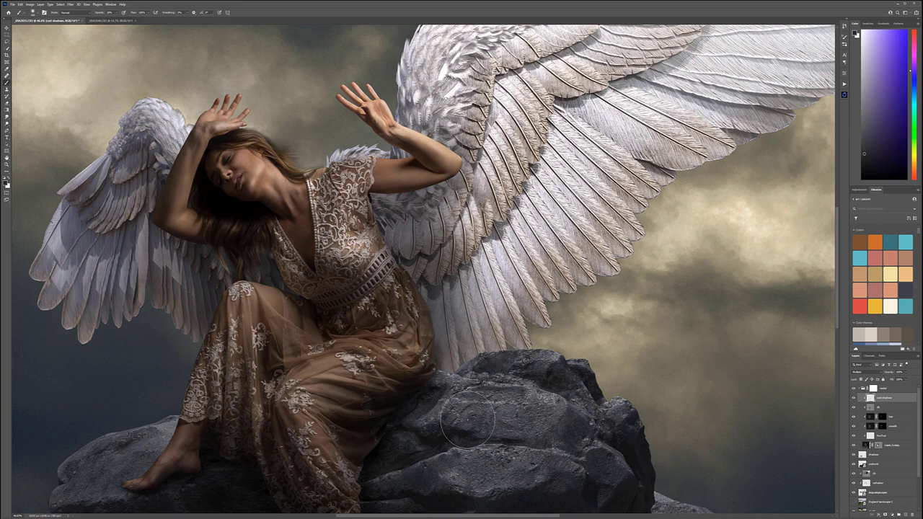
scroll(516, 303, "down", 8)
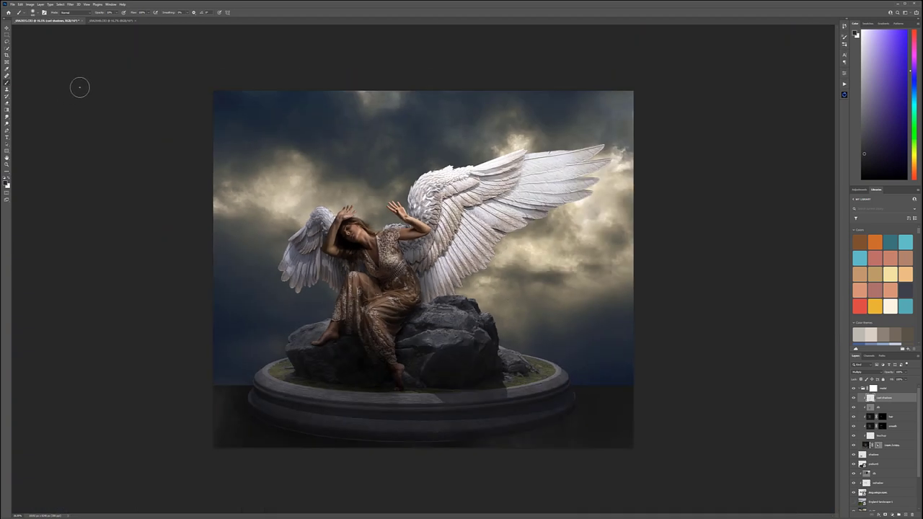
Step: Collapse the woman's layer group and add a layer mask to the wings layer
key("v")
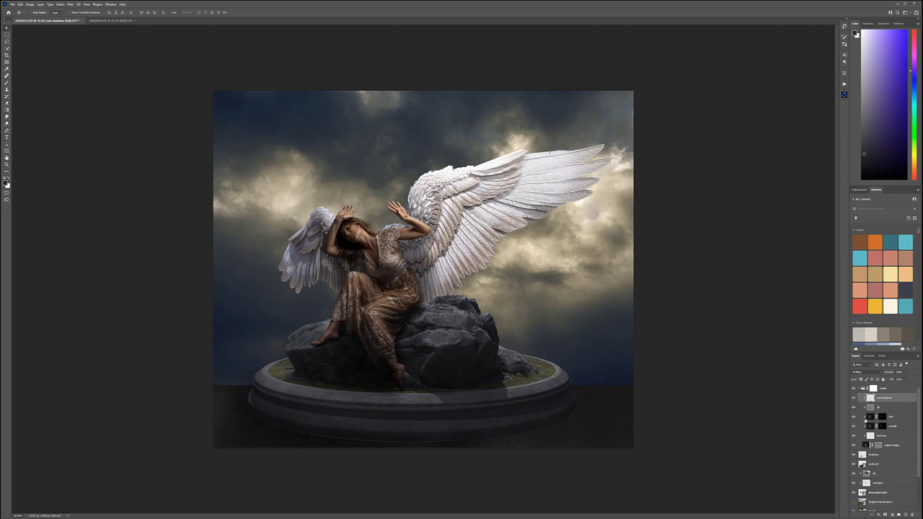
left_click(862, 388)
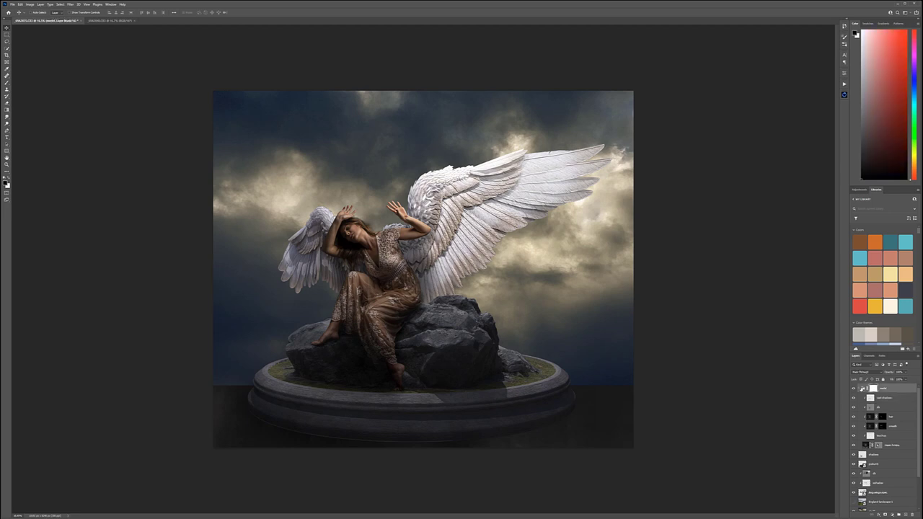
left_click(861, 389)
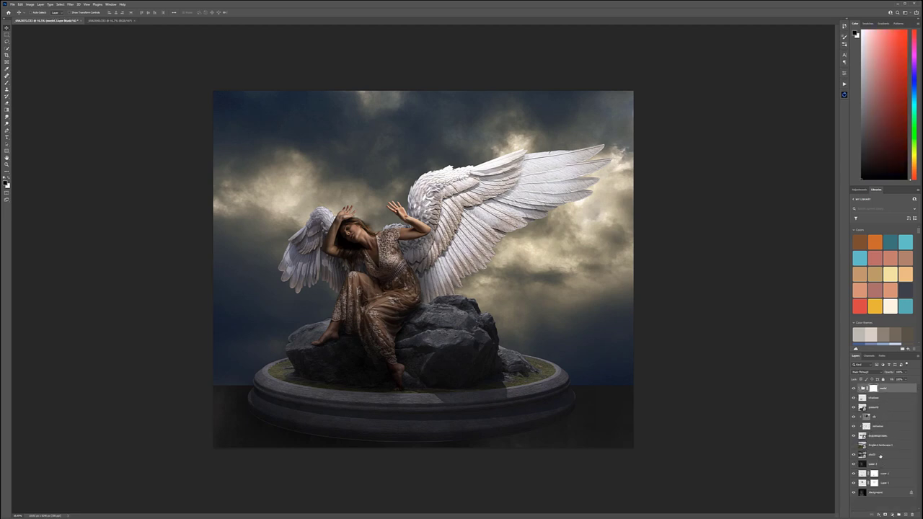
left_click(887, 436)
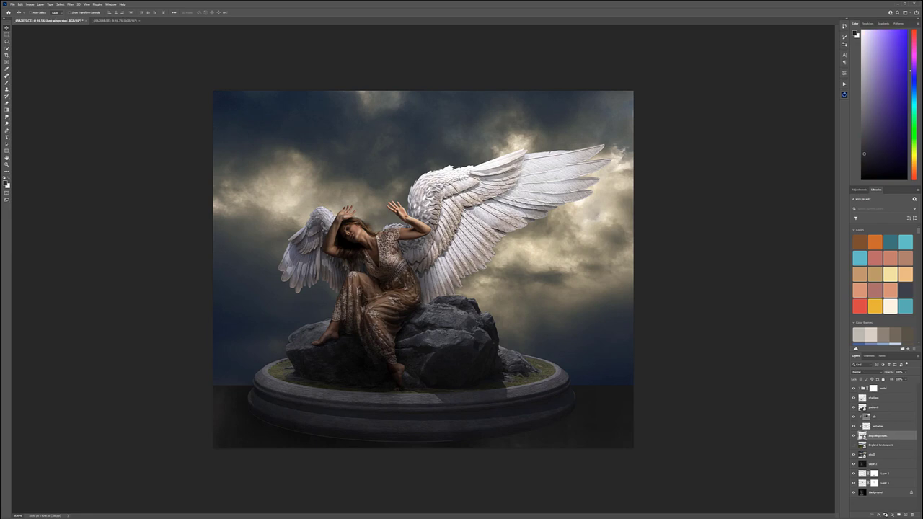
left_click(885, 514)
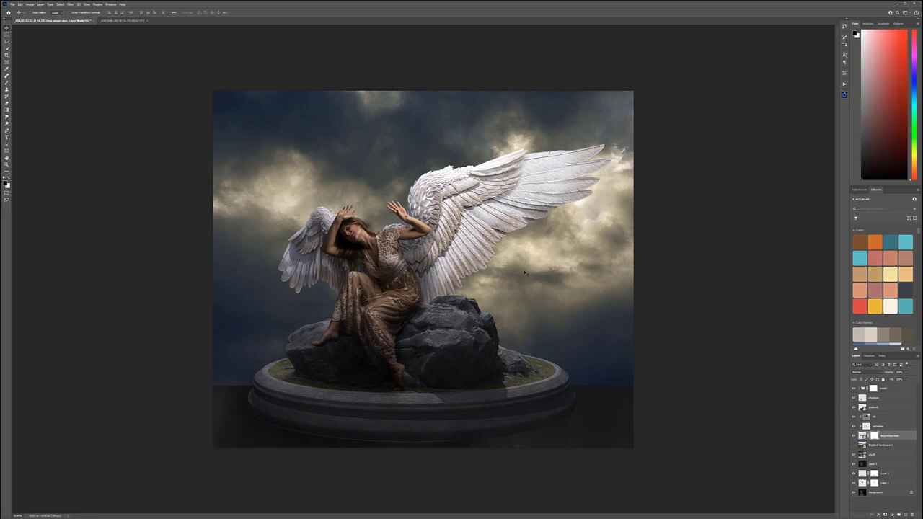
Step: Fade the feather tips of both wings into the sky by brushing black on the wings layer mask
key("b")
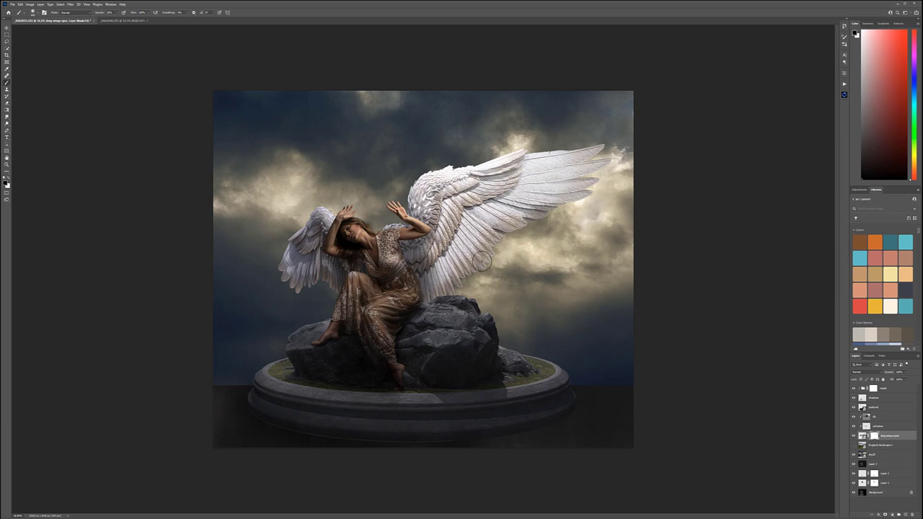
scroll(489, 261, "up", 3)
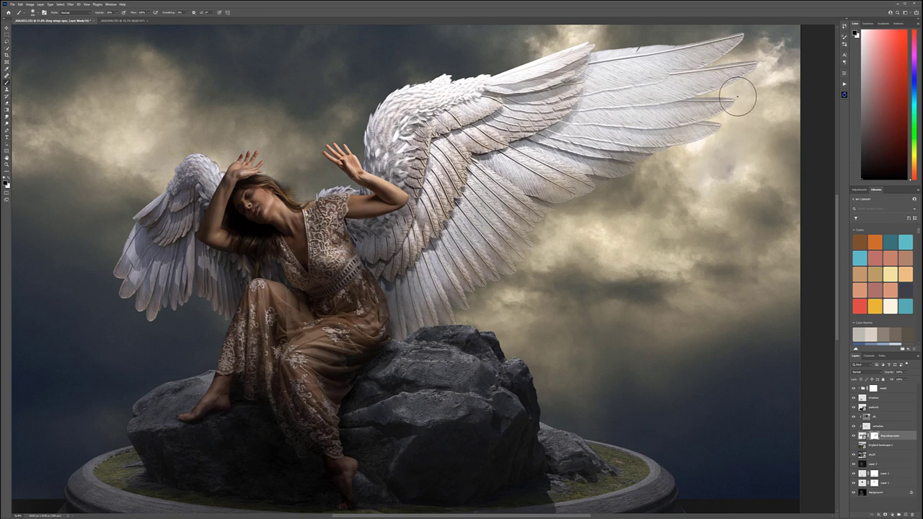
scroll(737, 95, "up", 2)
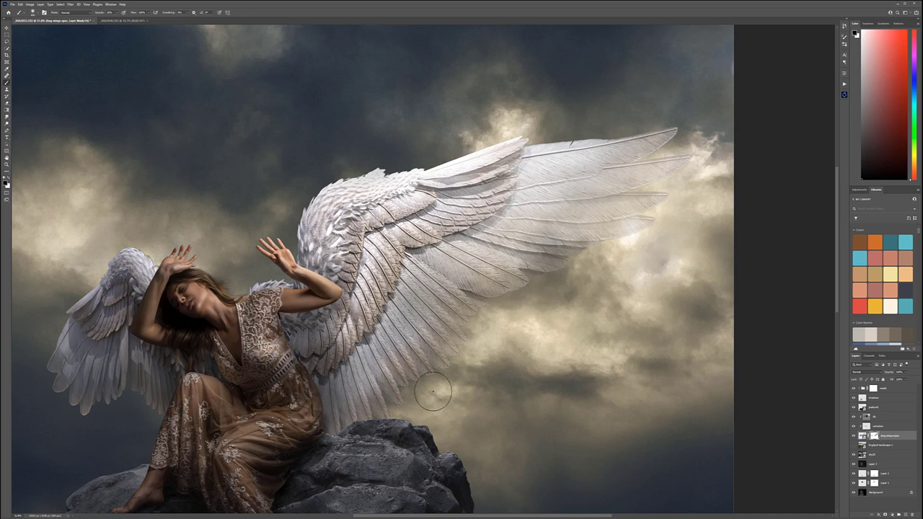
key("ctrl+minus")
key("ctrl+minus")
key("ctrl+minus")
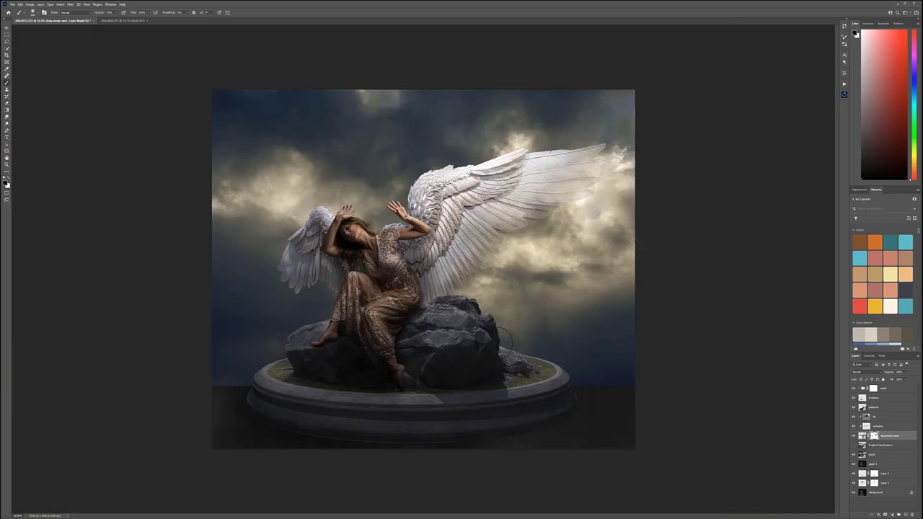
Step: Brush white on the wings mask to bring back part of the faded feathers
scroll(505, 207, "up", 2)
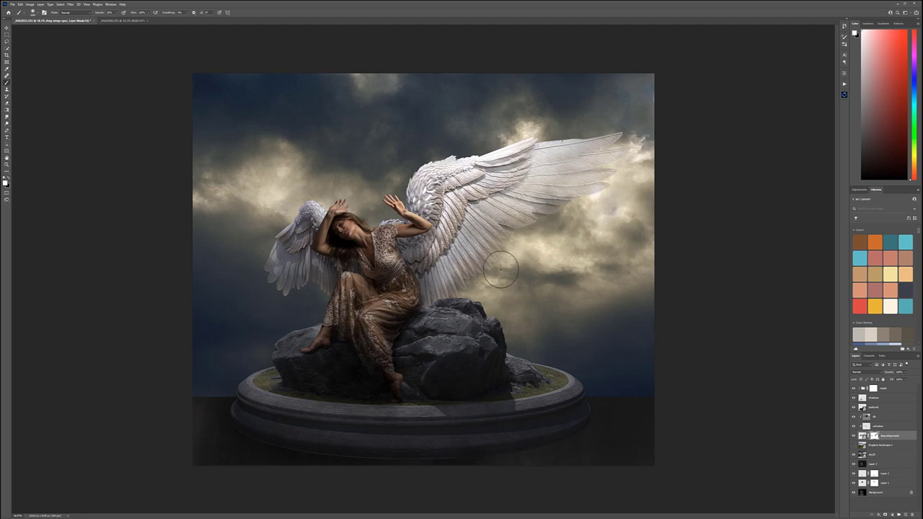
key("v")
scroll(390, 184, "down", 5)
scroll(390, 184, "up", 4)
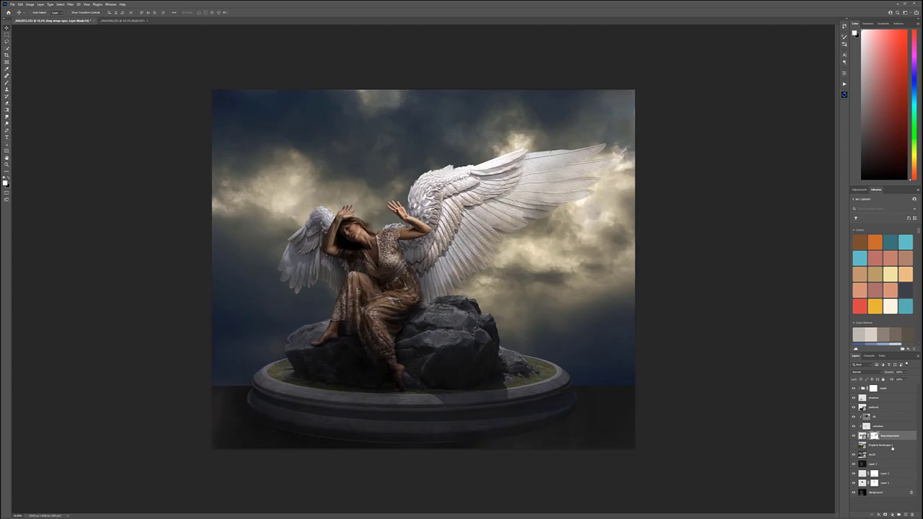
Step: Lower the opacity of the sky layer so the clouds blend into the dark background
left_click(888, 454)
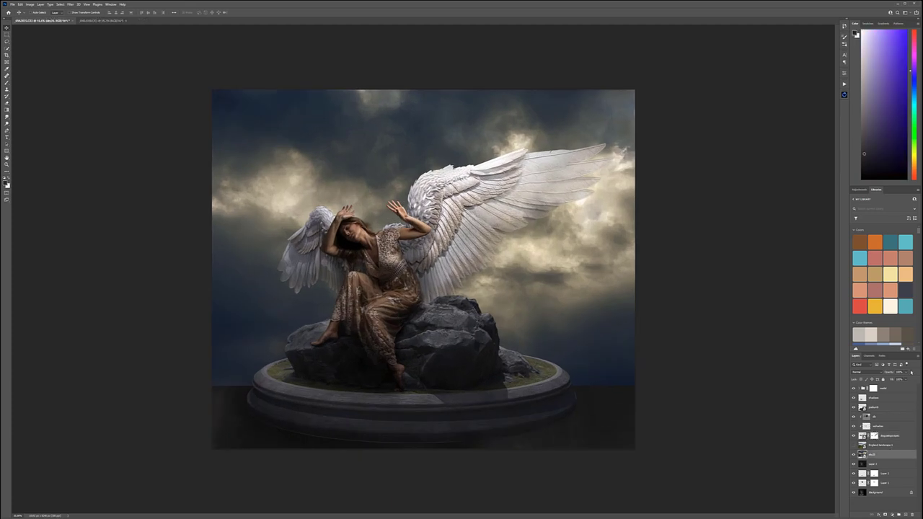
key("5")
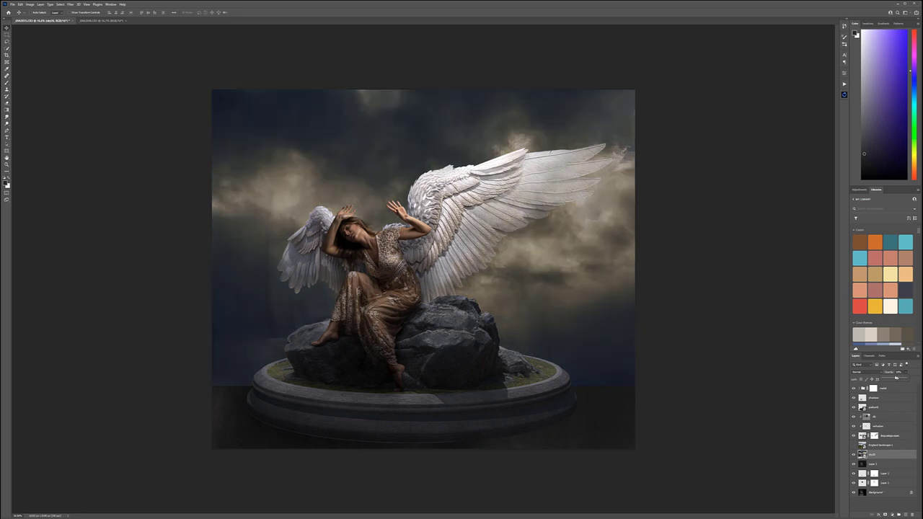
key("7")
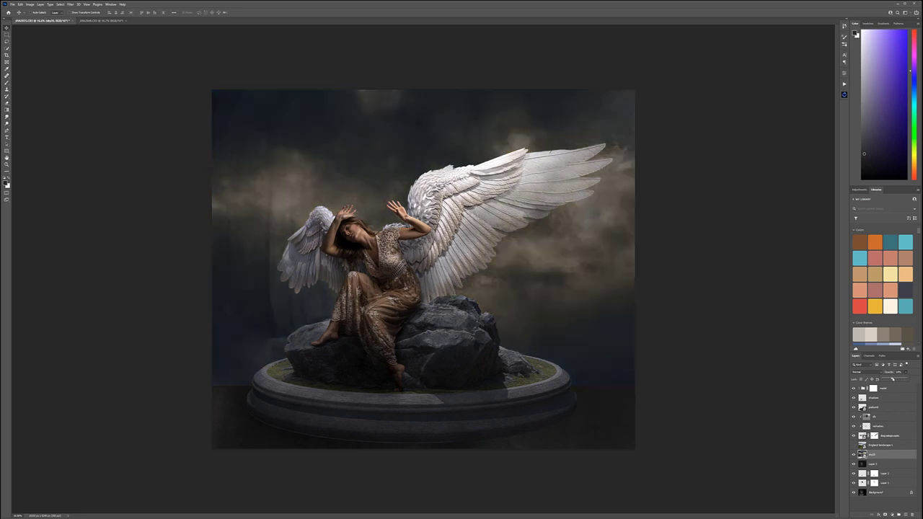
key("5")
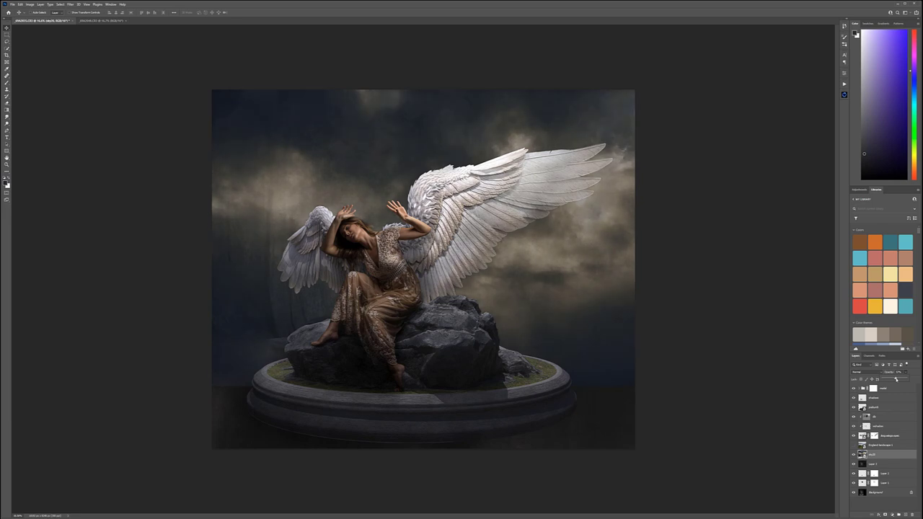
left_click_drag(896, 379, 900, 381)
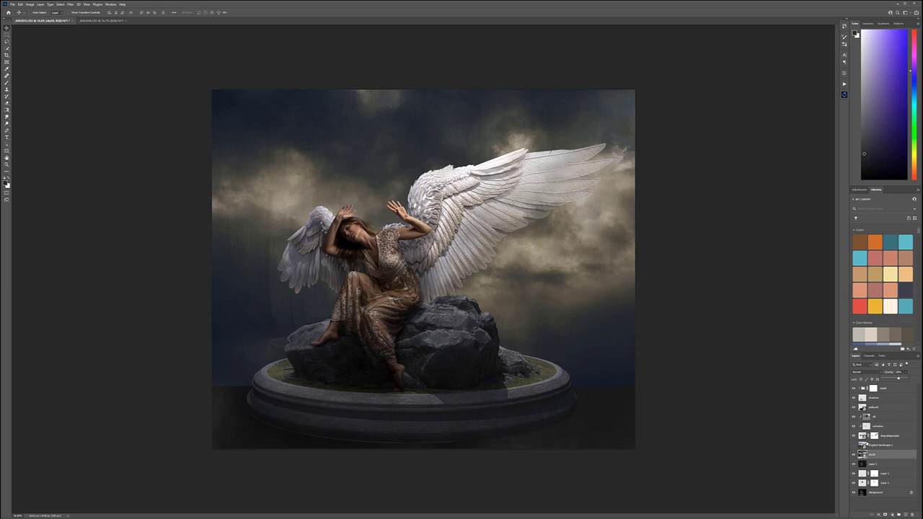
Step: Show the England landscape layer, hide it behind a black mask, and brush white to reveal grass around the pedestal
left_click(890, 446)
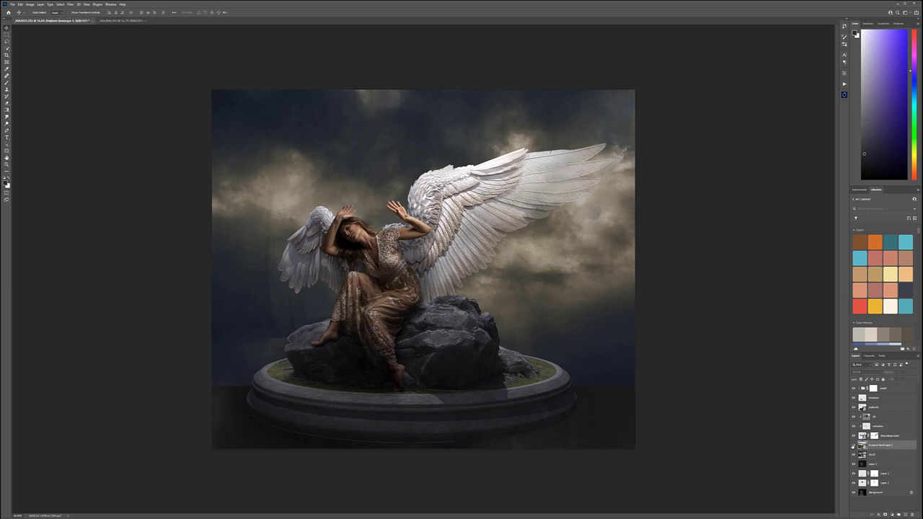
left_click(854, 445)
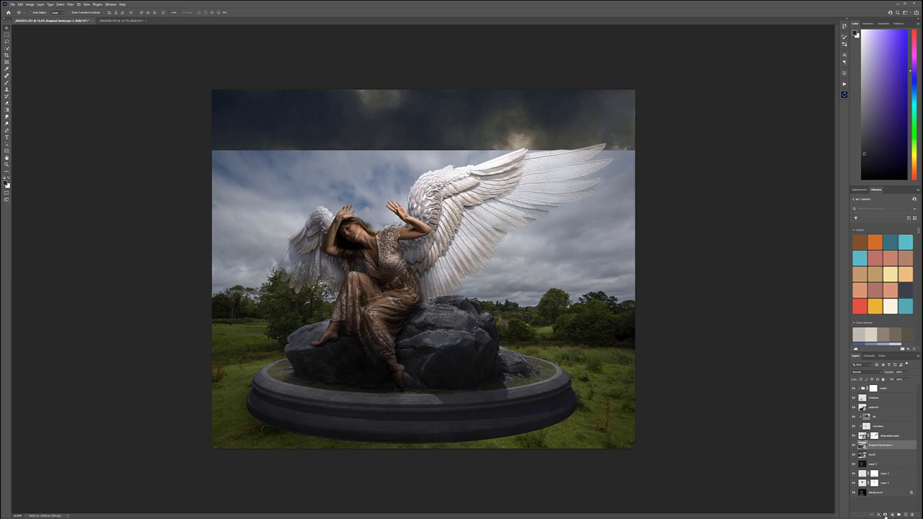
left_click(884, 514, "alt")
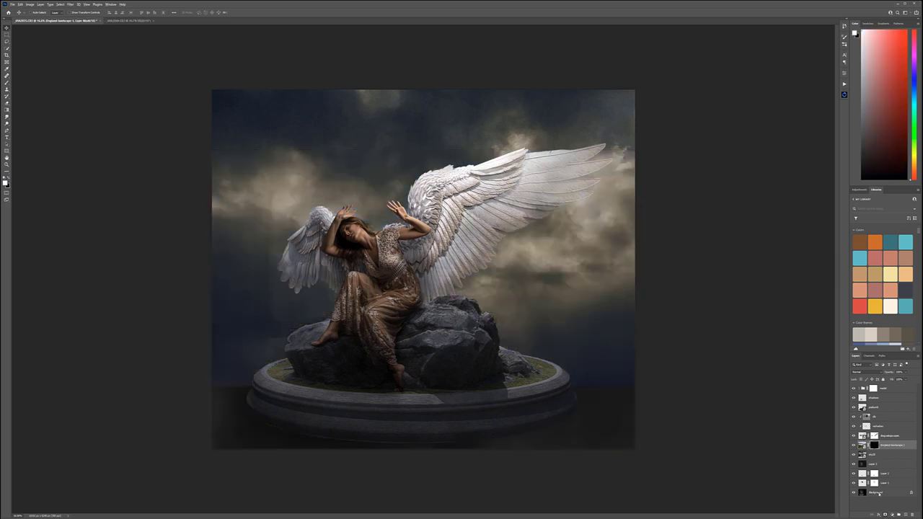
left_click(6, 83)
mouse_move(300, 459)
left_mouse_down()
mouse_move(509, 432)
mouse_move(611, 446)
mouse_move(671, 440)
mouse_move(560, 408)
mouse_move(671, 398)
mouse_move(572, 400)
mouse_move(670, 398)
mouse_move(627, 396)
mouse_move(646, 388)
mouse_move(658, 391)
mouse_move(579, 396)
mouse_move(707, 373)
left_mouse_up()
mouse_move(241, 429)
left_mouse_down()
mouse_move(284, 417)
mouse_move(260, 391)
mouse_move(237, 394)
mouse_move(283, 386)
mouse_move(185, 393)
mouse_move(295, 391)
mouse_move(297, 379)
mouse_move(203, 383)
mouse_move(332, 379)
mouse_move(214, 382)
mouse_move(277, 382)
mouse_move(257, 381)
mouse_move(220, 429)
mouse_move(199, 406)
left_mouse_up()
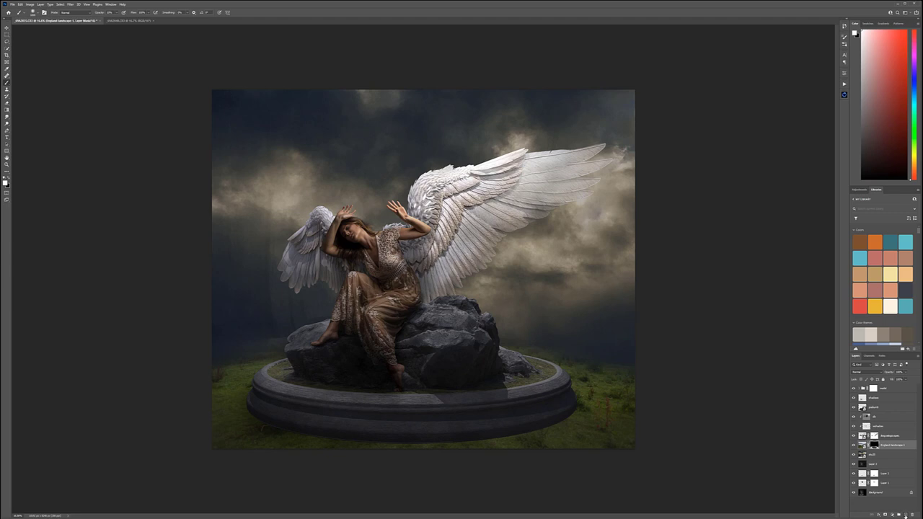
Step: Clip a 50% gray Overlay dodge-and-burn layer to the landscape layer and paint black to darken the grass around the pedestal
left_click(905, 515)
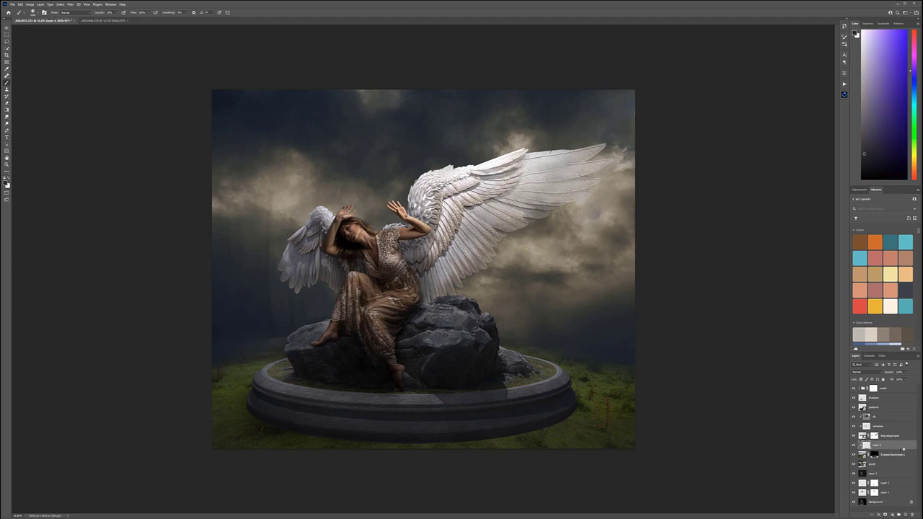
key("shift+F5")
key("Return")
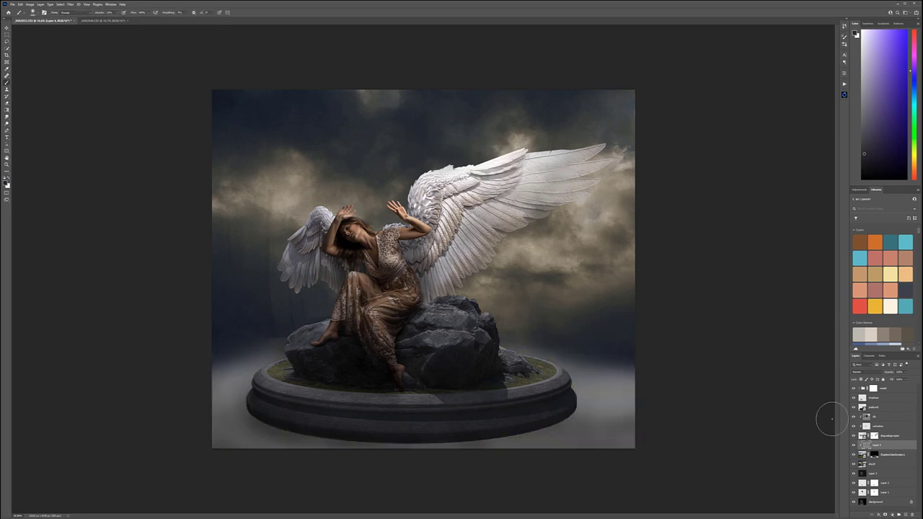
left_click(874, 372)
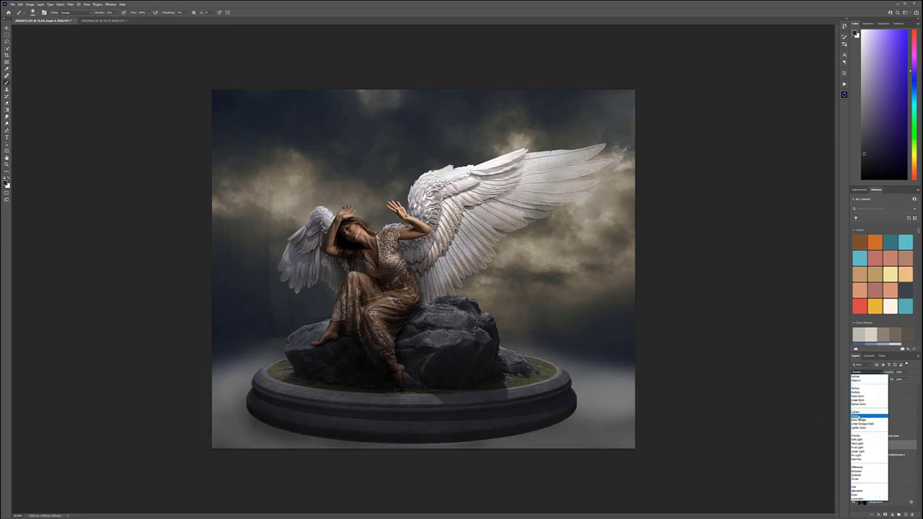
left_click(857, 435)
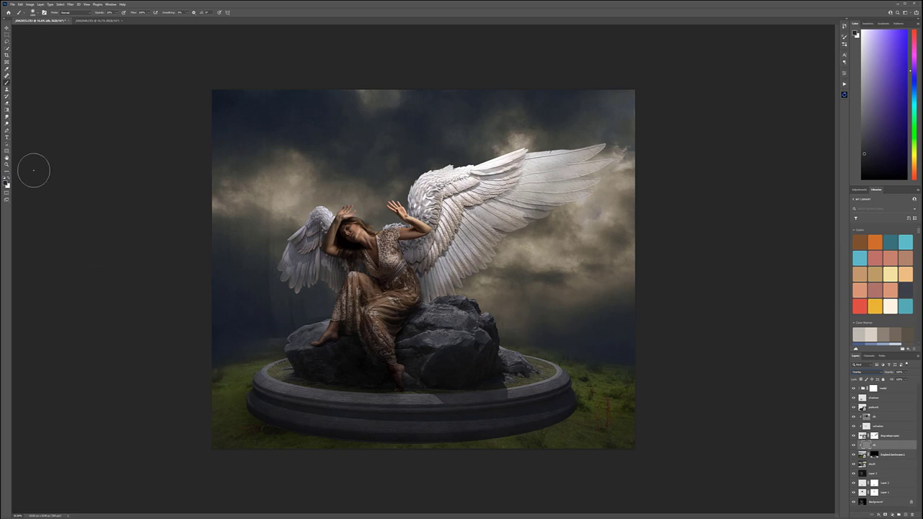
left_click(5, 178)
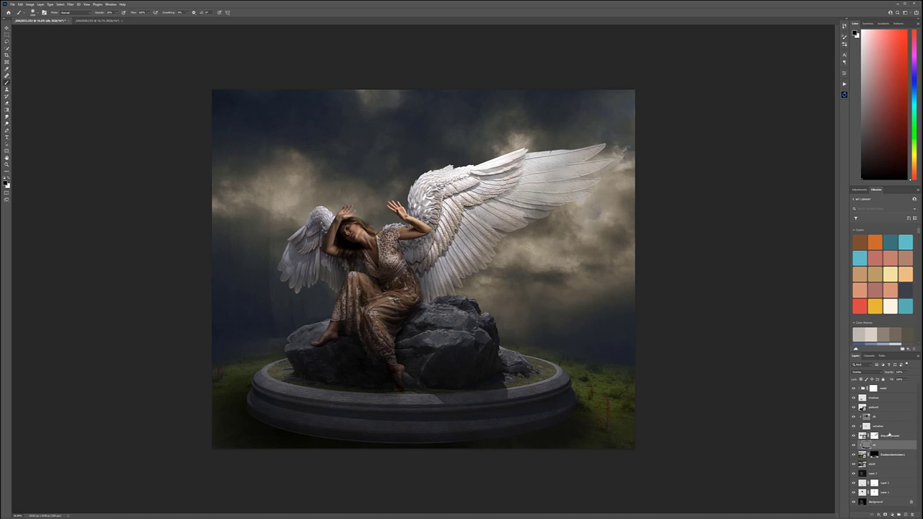
Step: Clip a 50% gray Soft Light layer to the pedestal layer and dodge and burn the rocks and stone base
left_click(903, 409)
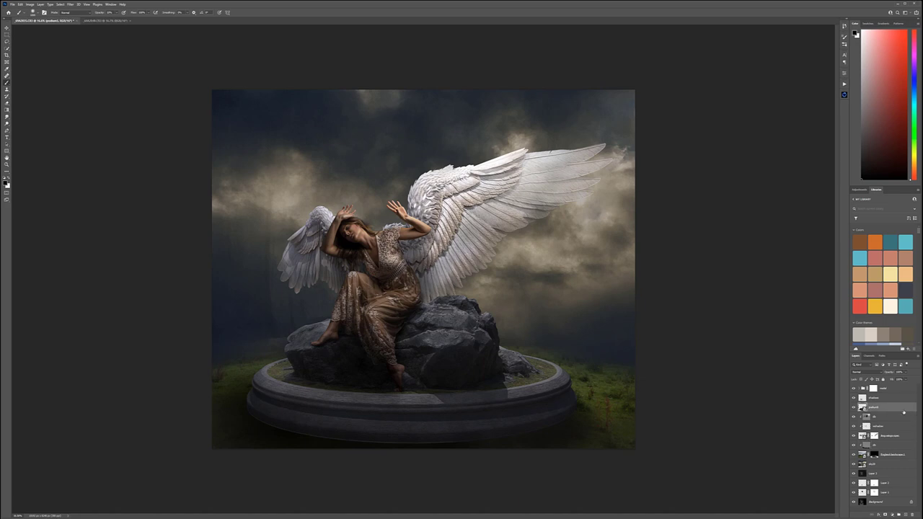
left_click(906, 515)
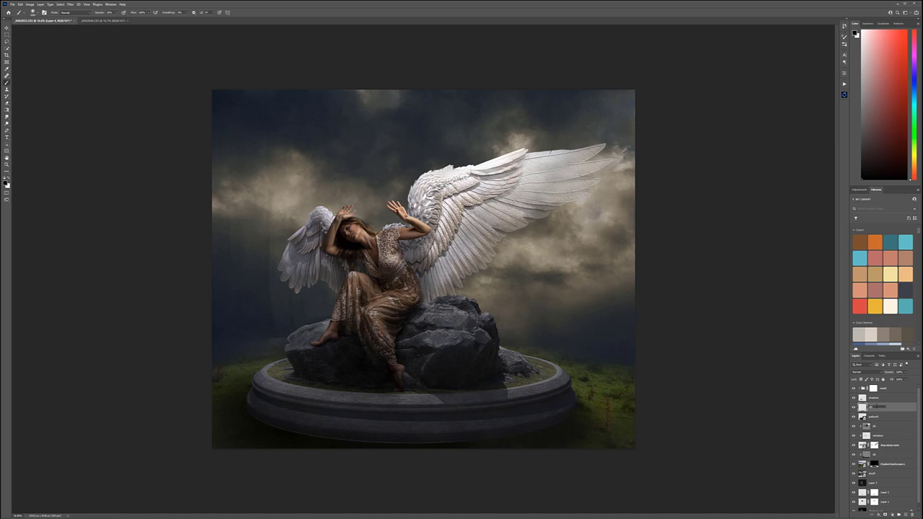
key("shift+F5")
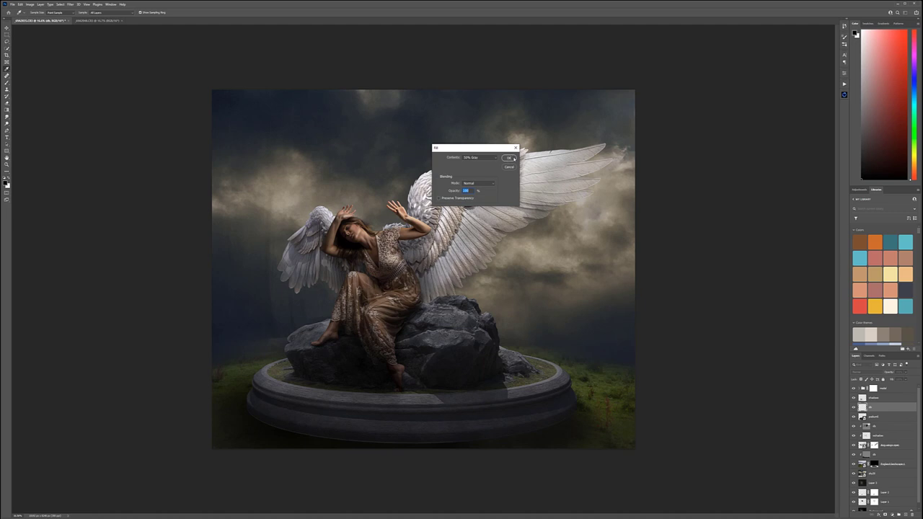
left_click(509, 158)
key("b")
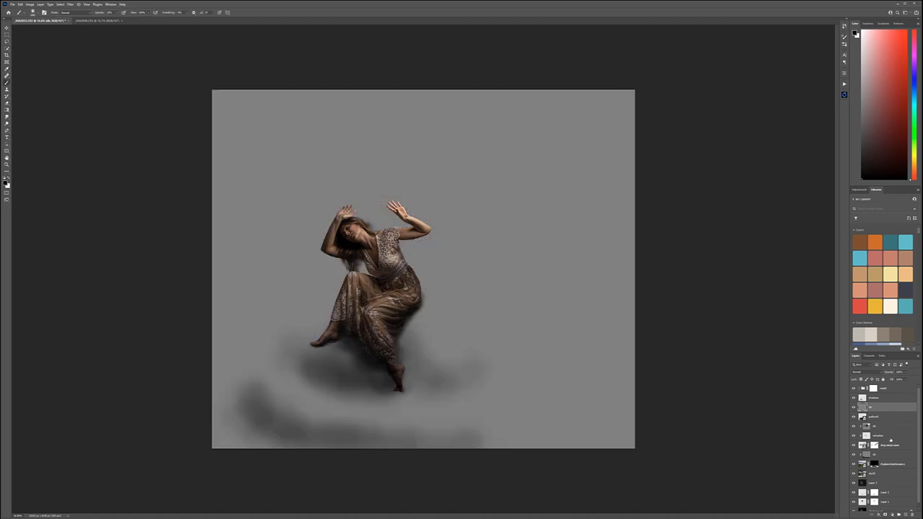
left_click(904, 411, "alt")
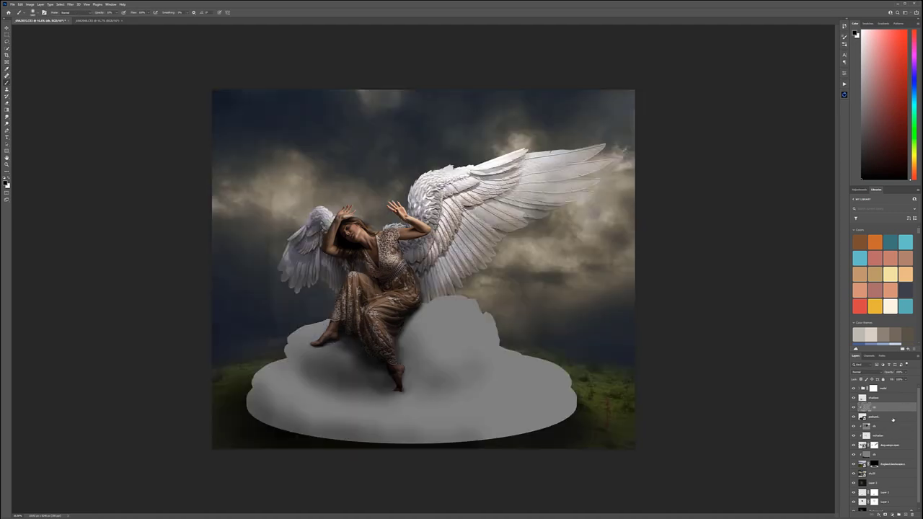
left_click(862, 372)
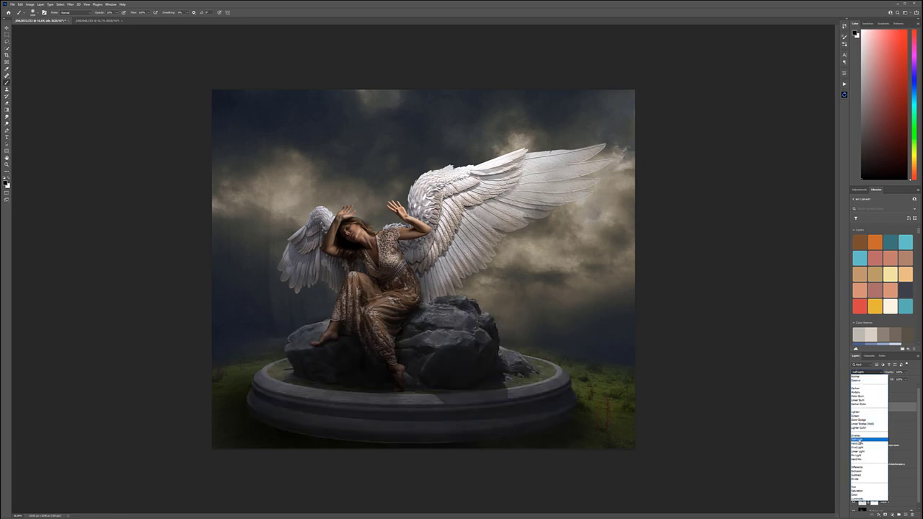
left_click(865, 440)
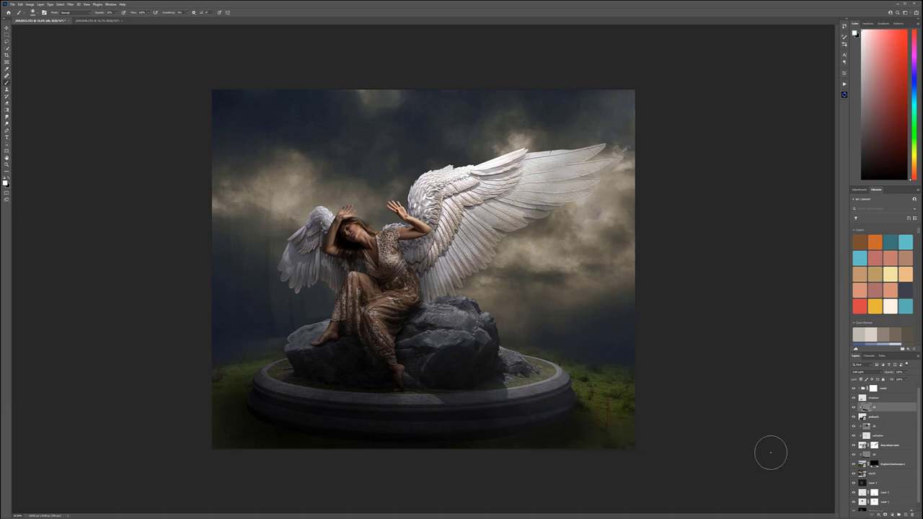
Step: Create a shadow layer directly beneath the pedestal layer and set its blend mode to Multiply
key("v")
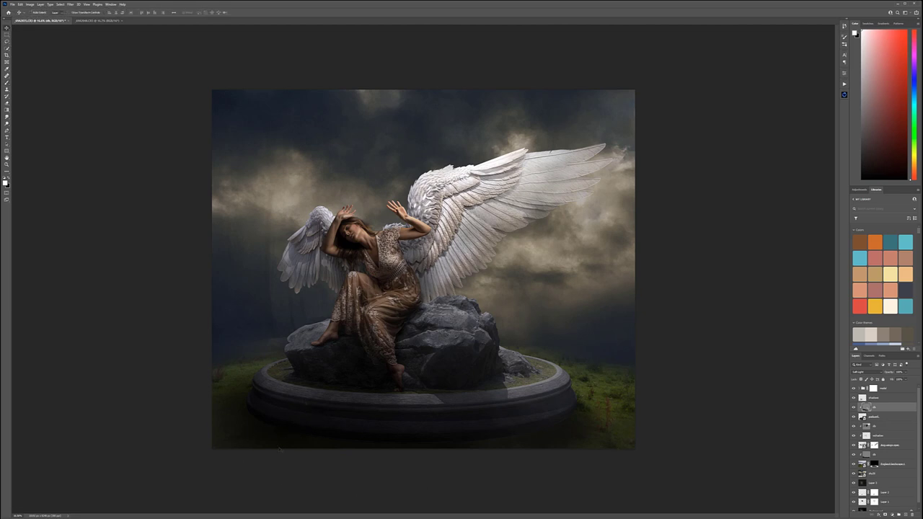
scroll(280, 450, "up", 10)
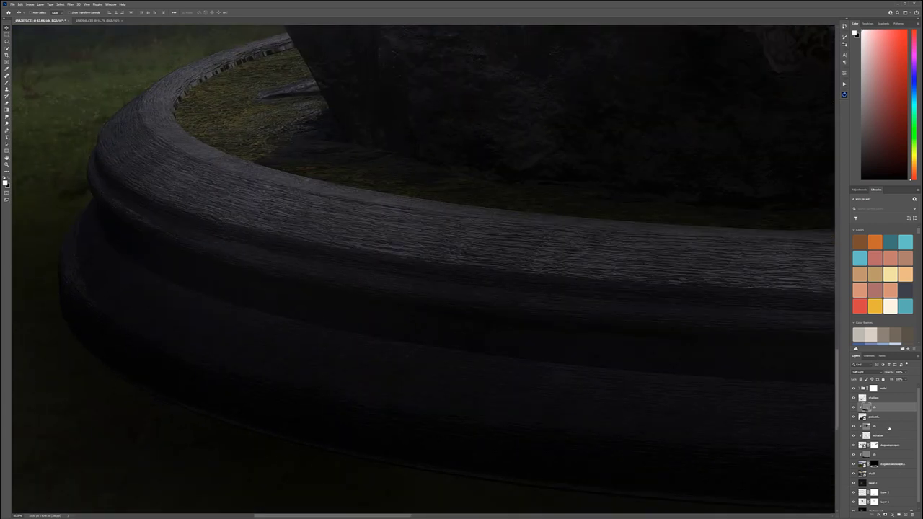
left_click(889, 428)
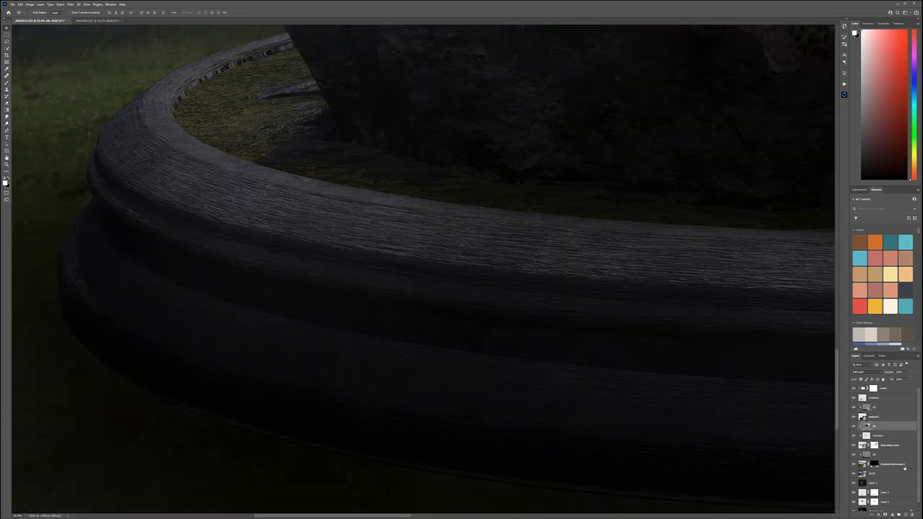
left_click(908, 514)
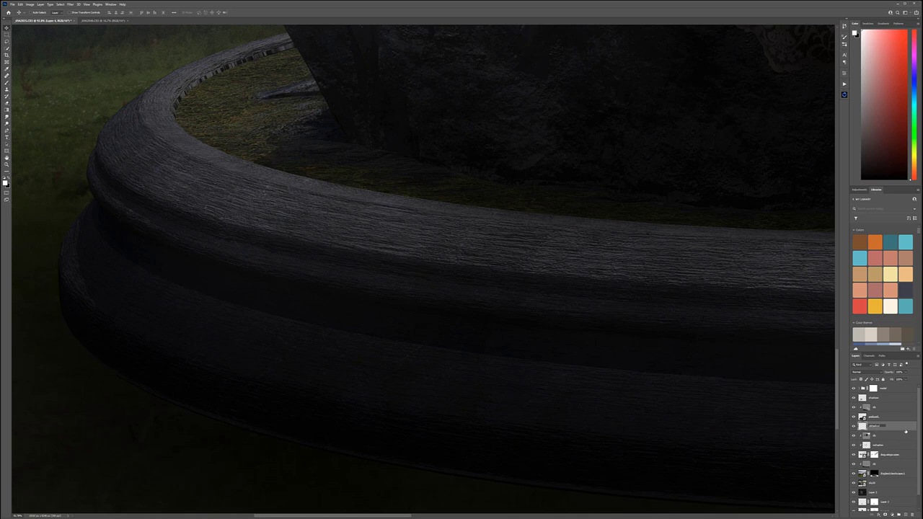
left_click(876, 372)
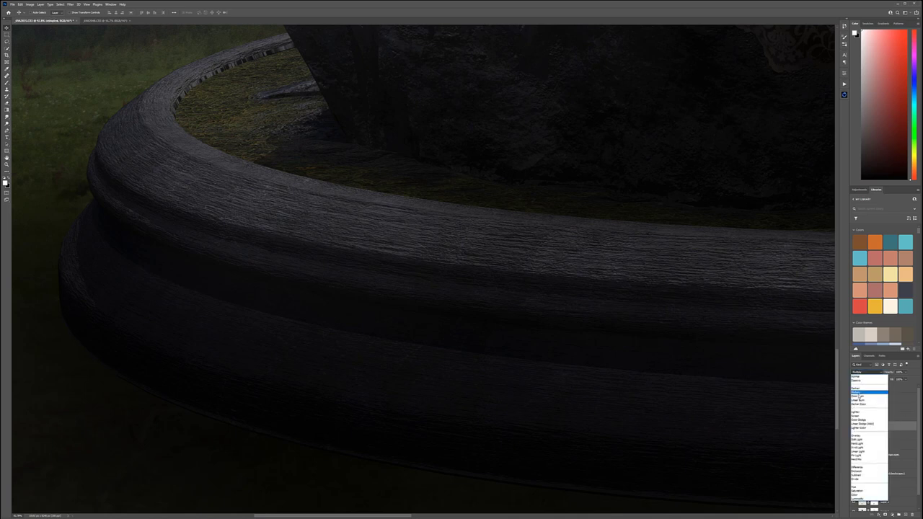
left_click(865, 401)
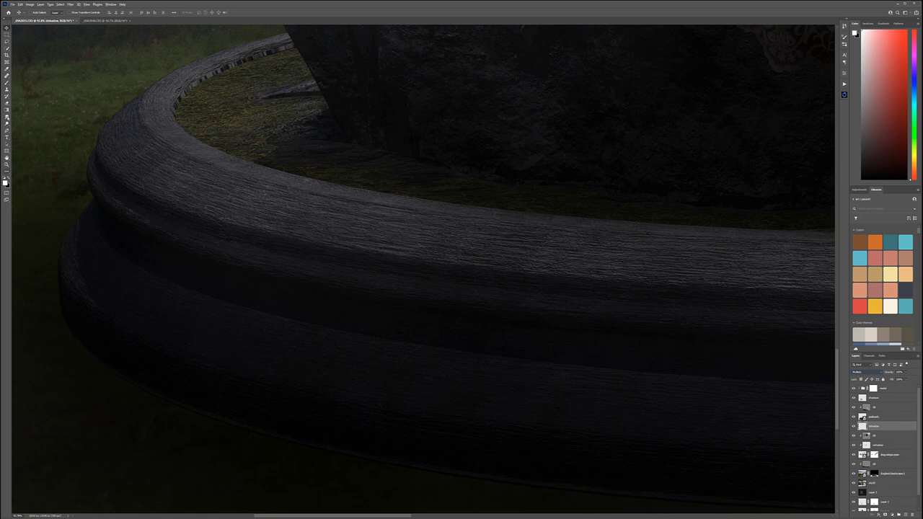
Step: Brush black with a small soft brush along the pedestal's bottom edge on the shadow layer to paint its contact shadow on the grass
key("b")
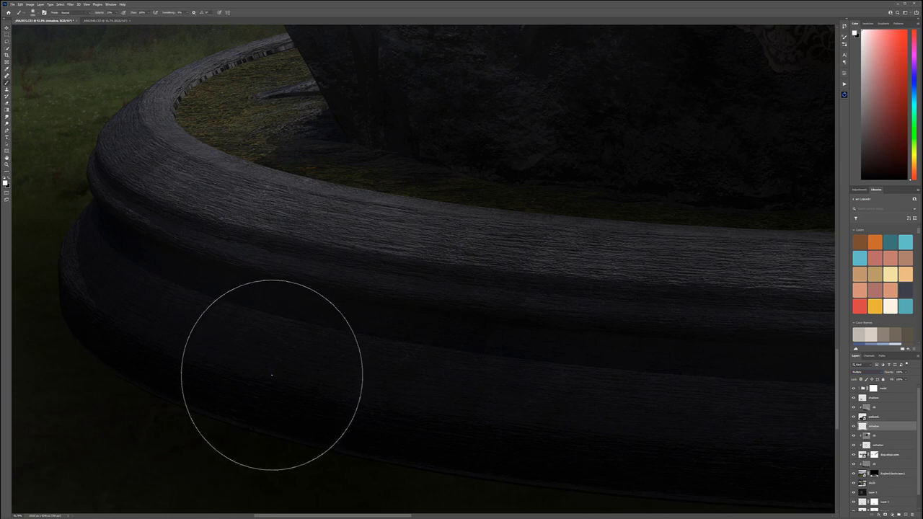
key("bracketleft")
key("bracketleft")
key("bracketleft")
key("bracketleft")
key("bracketleft")
key("bracketleft")
key("x")
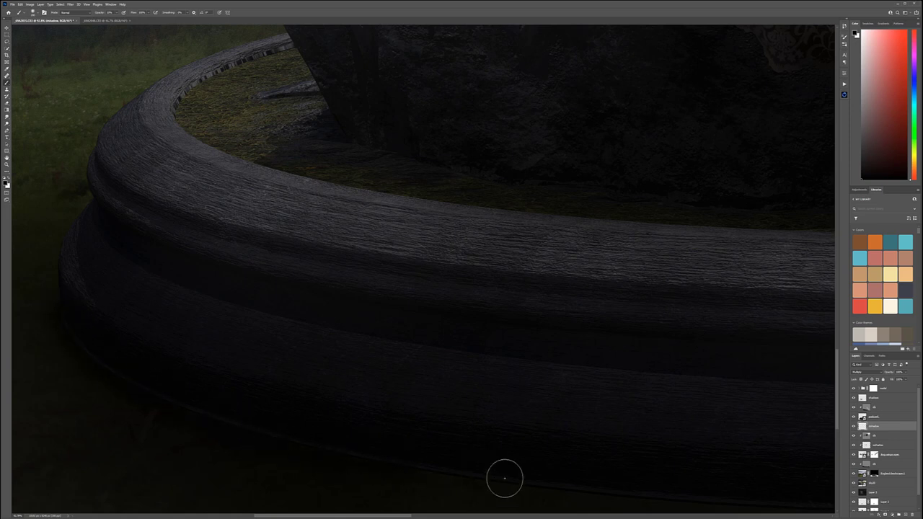
left_click_drag(550, 477, 354, 411)
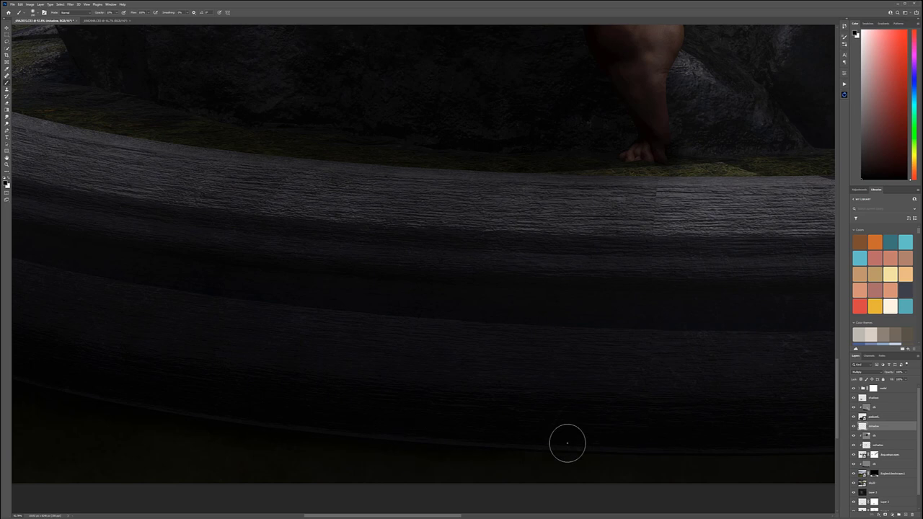
left_click_drag(675, 467, 408, 441)
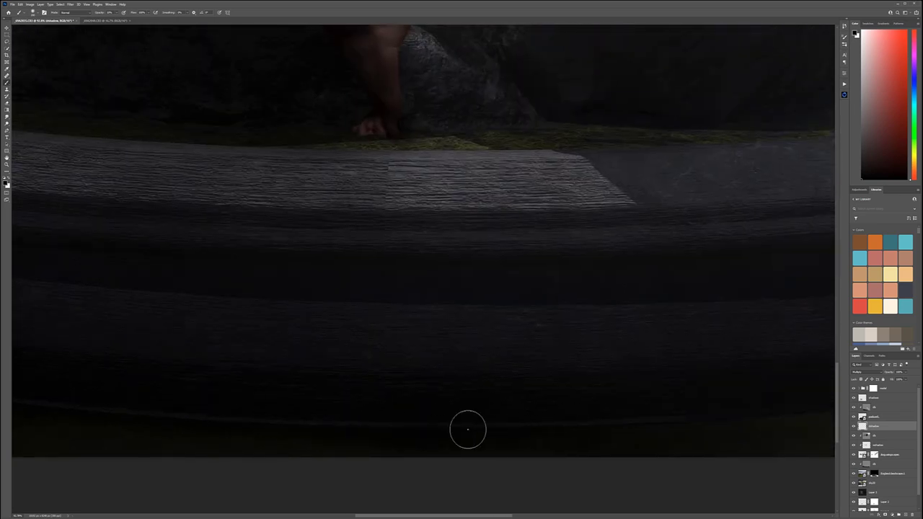
left_click_drag(717, 411, 519, 430)
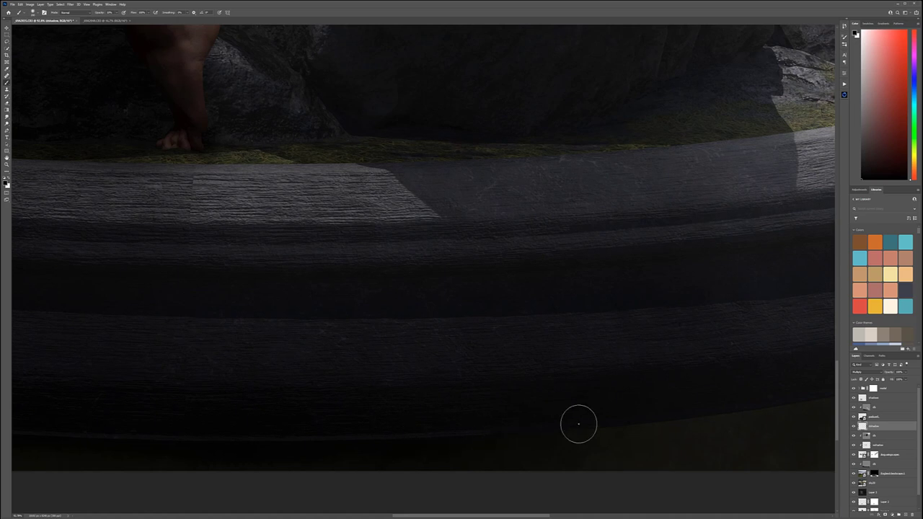
left_click_drag(654, 412, 433, 439)
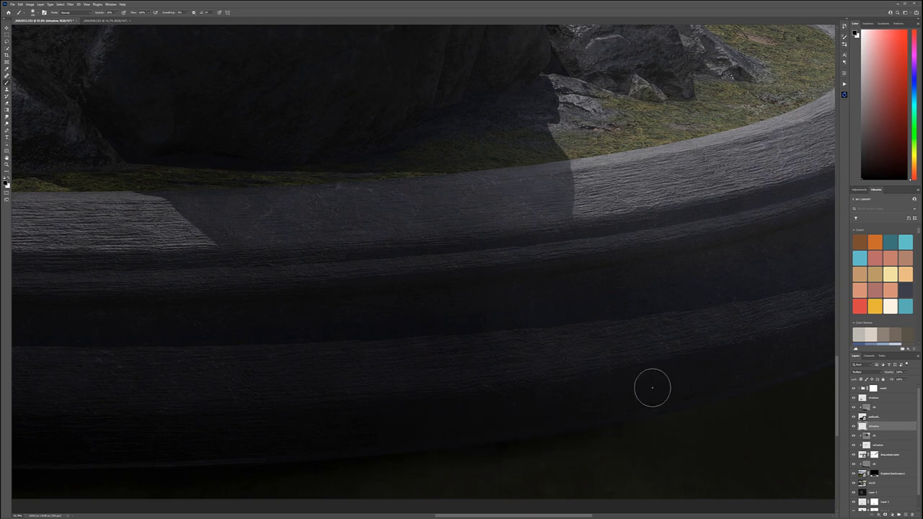
left_click_drag(651, 387, 392, 436)
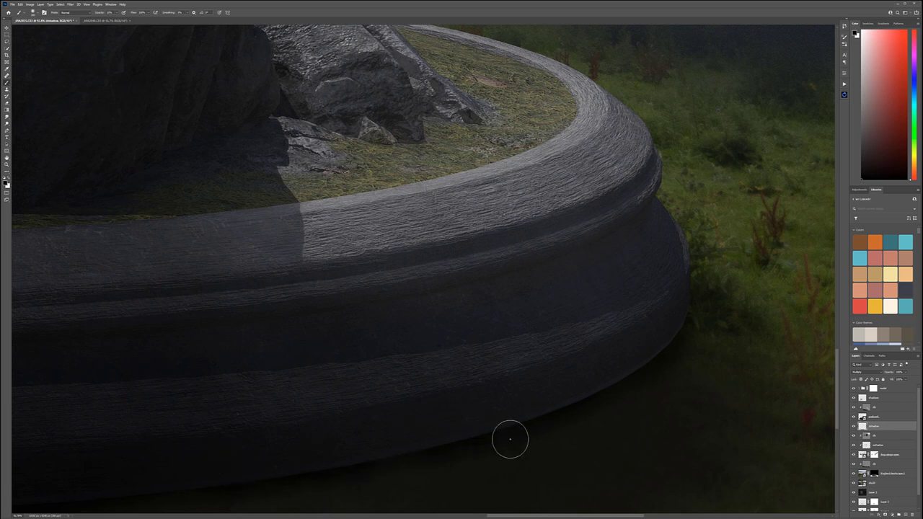
left_click_drag(190, 459, 373, 397)
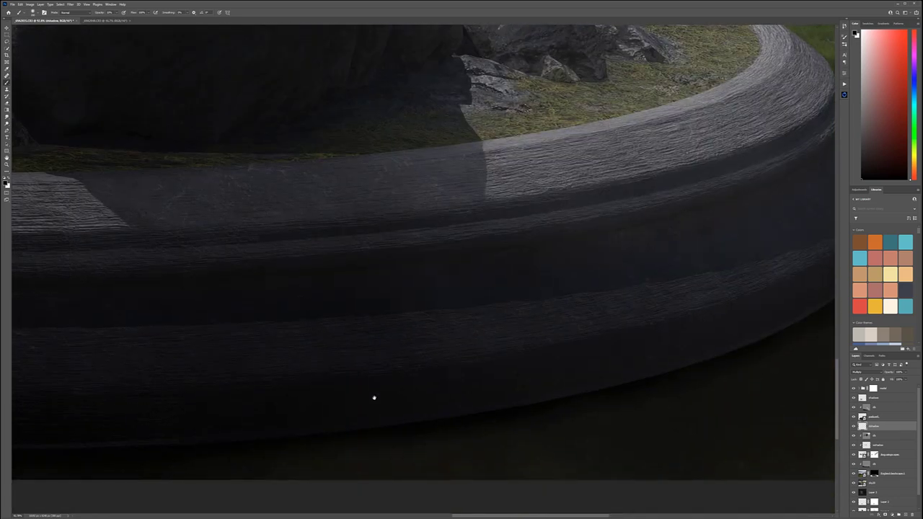
scroll(298, 440, "down", 5)
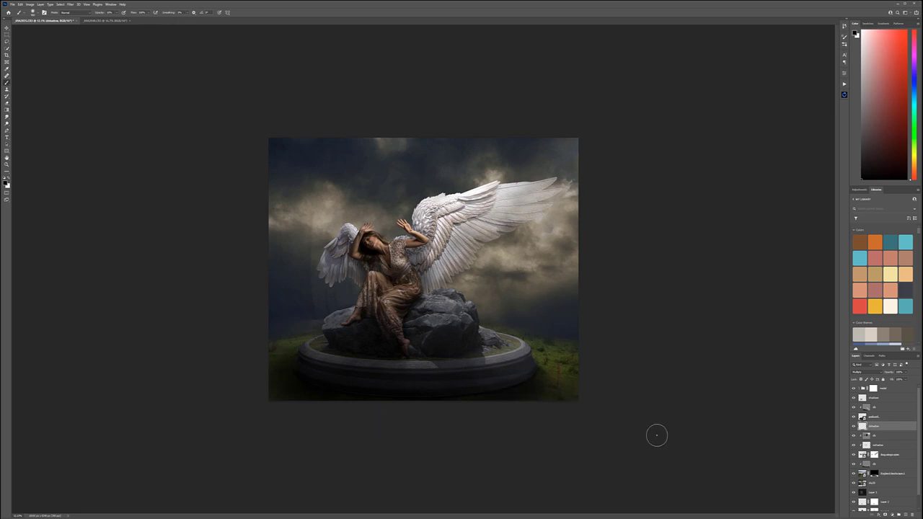
left_click(6, 28)
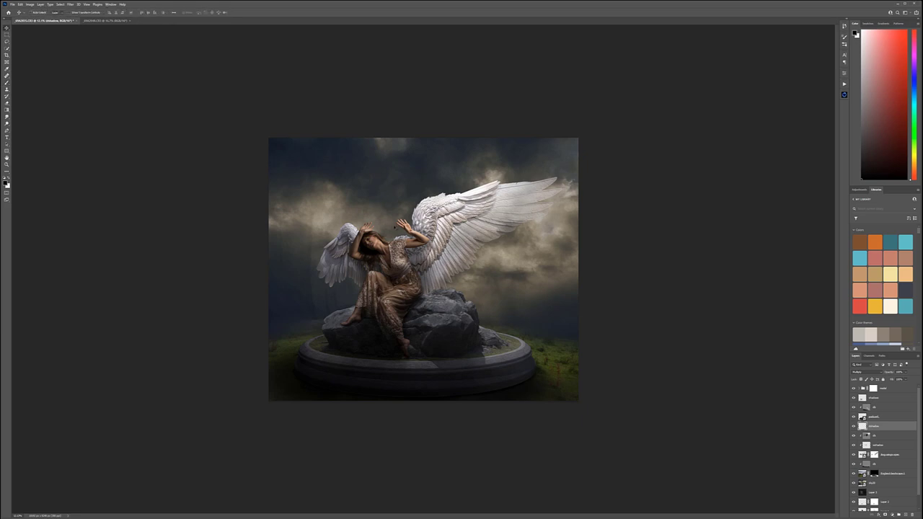
scroll(394, 228, "up", 5)
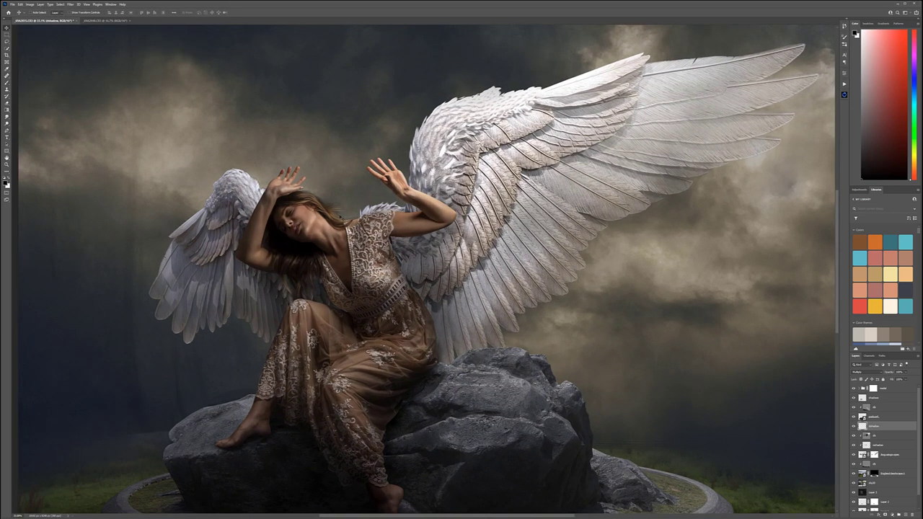
key("ctrl+minus")
key("ctrl+minus")
key("ctrl+minus")
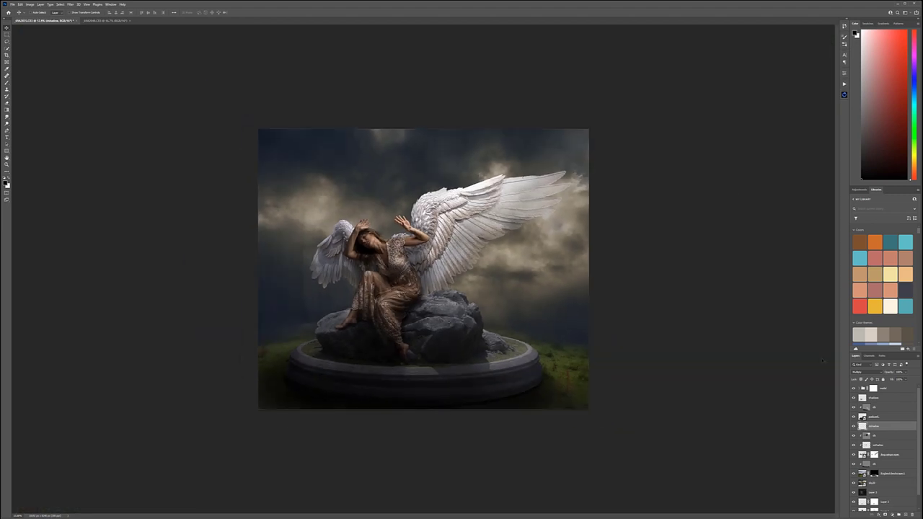
Step: Create a dodge-and-burn layer above the model group, fill it with 50% gray, and set its blend mode to Soft Light
left_click(906, 390)
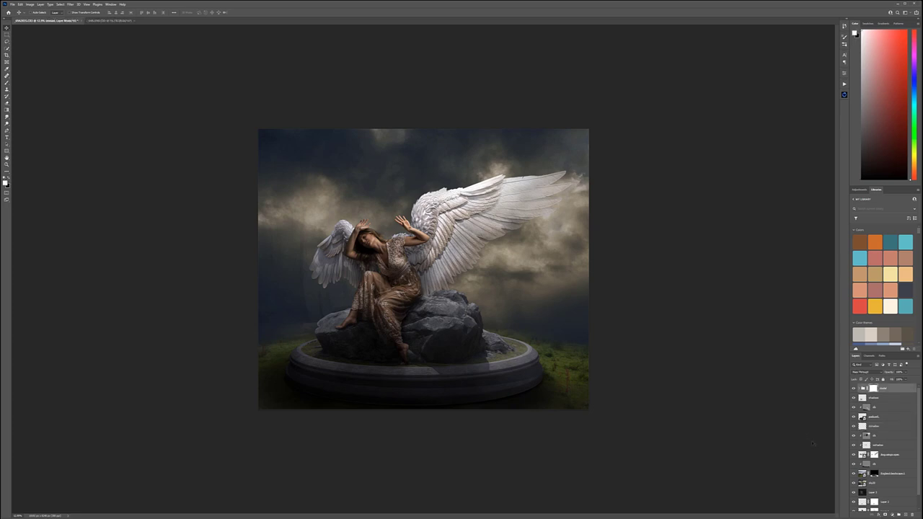
left_click(907, 514)
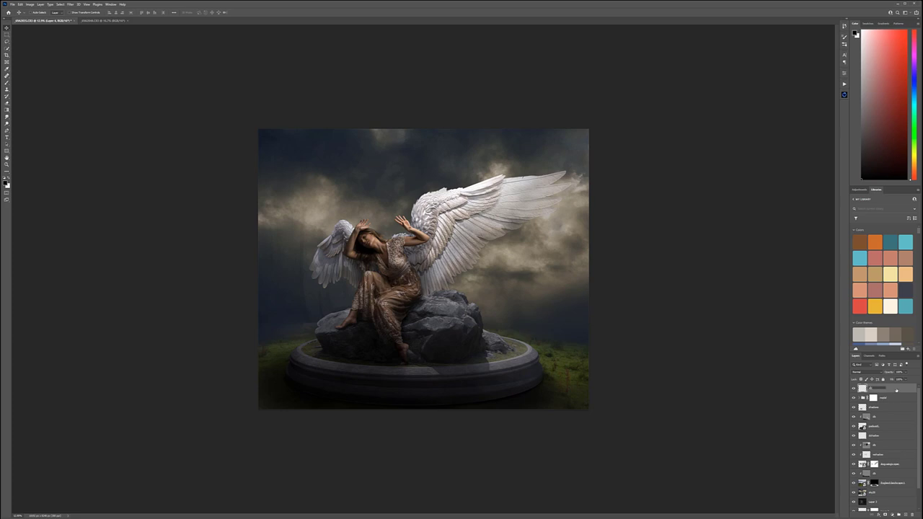
key("shift+F5")
key("Return")
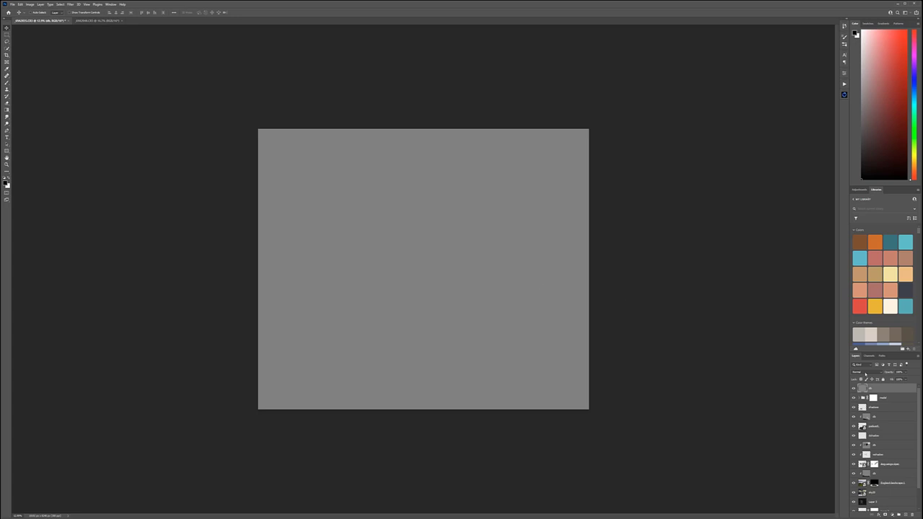
left_click(857, 372)
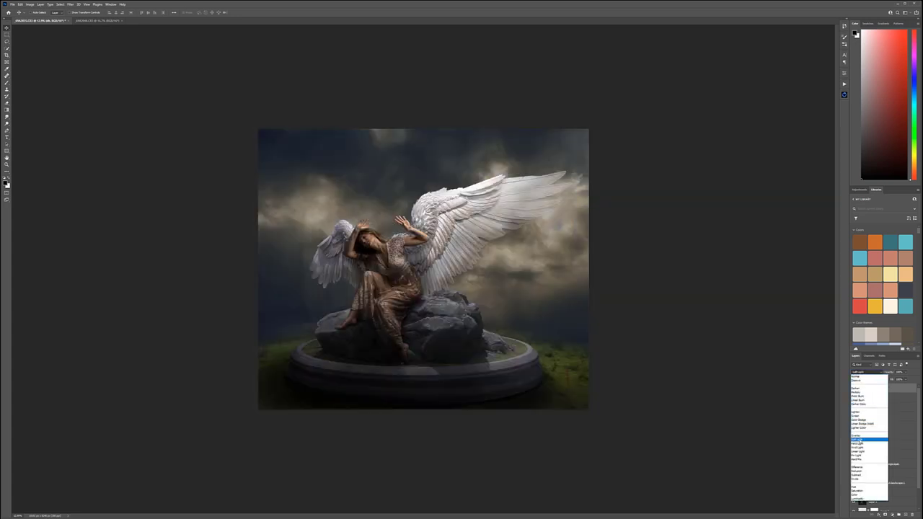
left_click(856, 439)
Step: Dodge and burn the whole composite with a large soft brush, darkening the lower edges with black and brightening the upper-right sky and wing with white
left_click(7, 84)
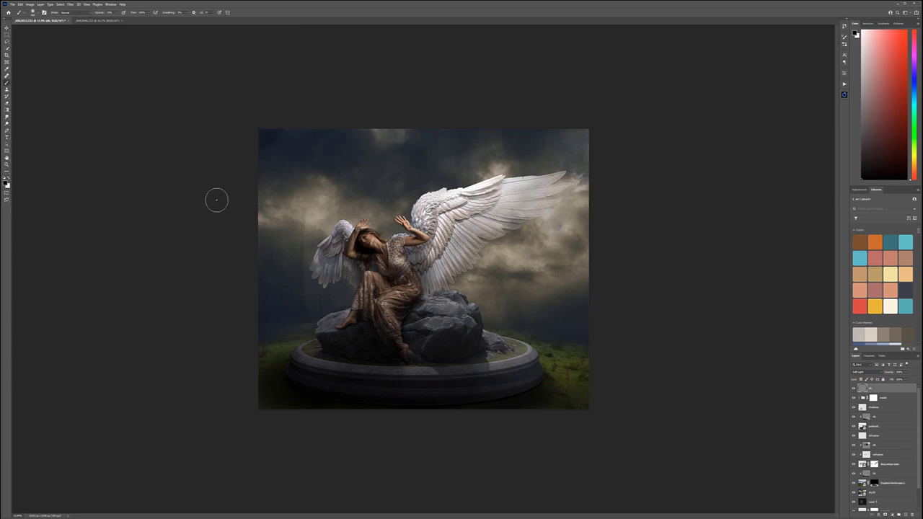
key("bracketright")
key("bracketright")
key("bracketright")
key("bracketright")
key("bracketright")
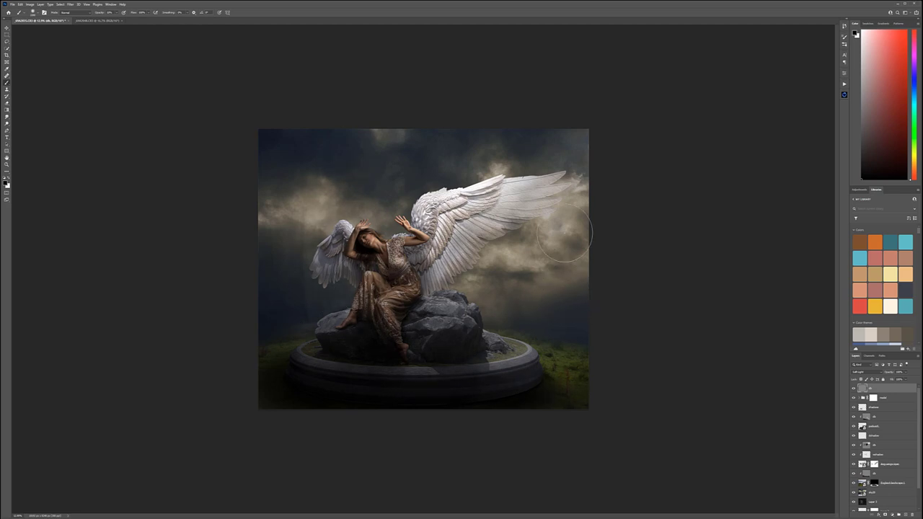
key("x")
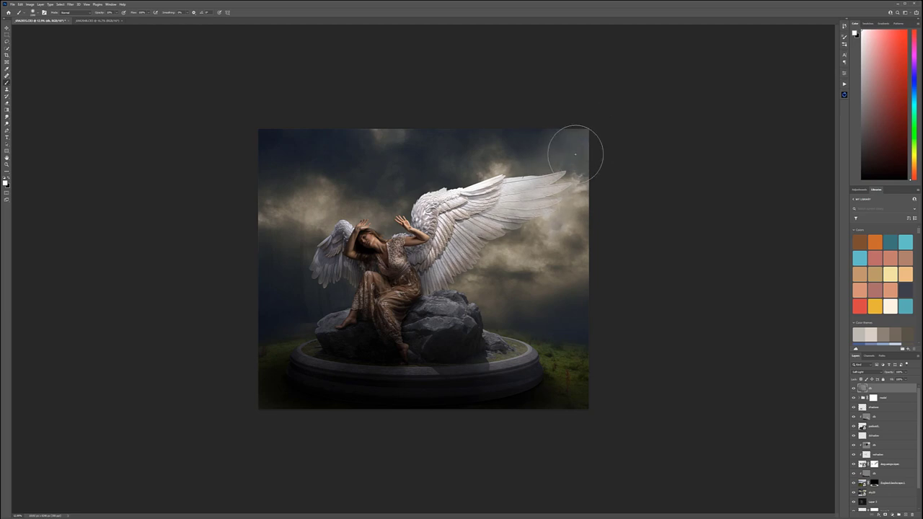
key("[")
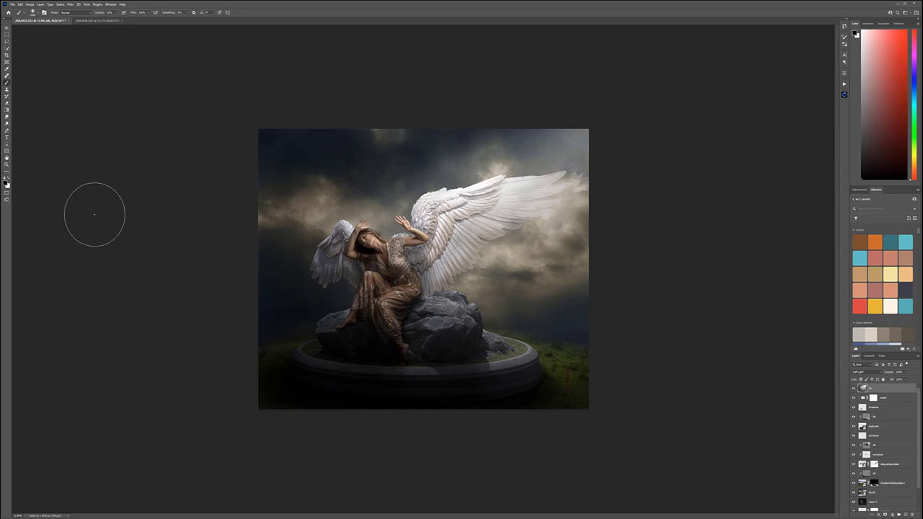
Step: Create a new top layer named clouds and choose a wispy brush from the fog brush set
left_click(904, 514)
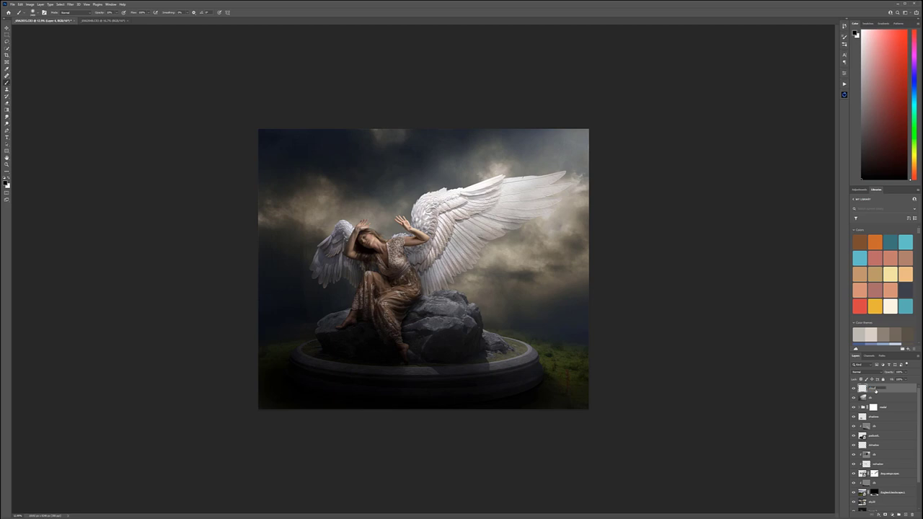
key("Return")
right_click(335, 247)
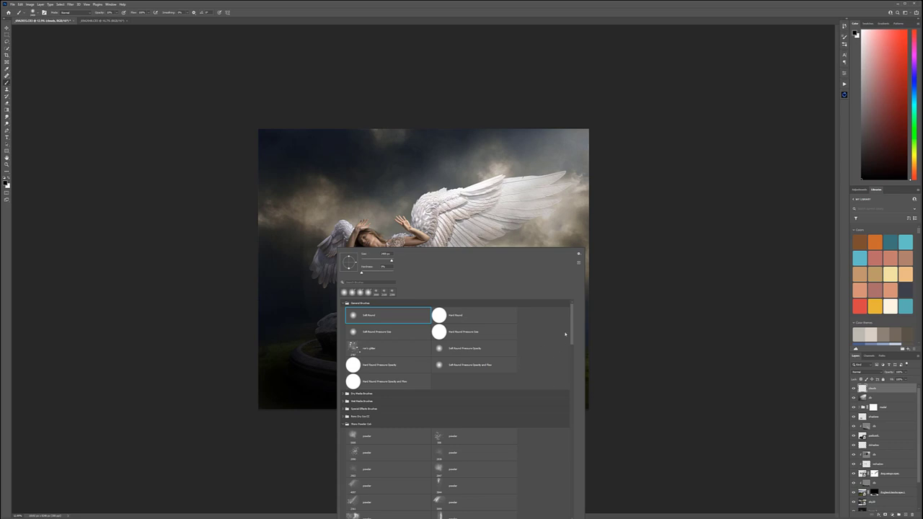
mouse_move(571, 346)
left_mouse_down()
mouse_move(575, 475)
mouse_move(576, 306)
left_mouse_up()
left_click(538, 422)
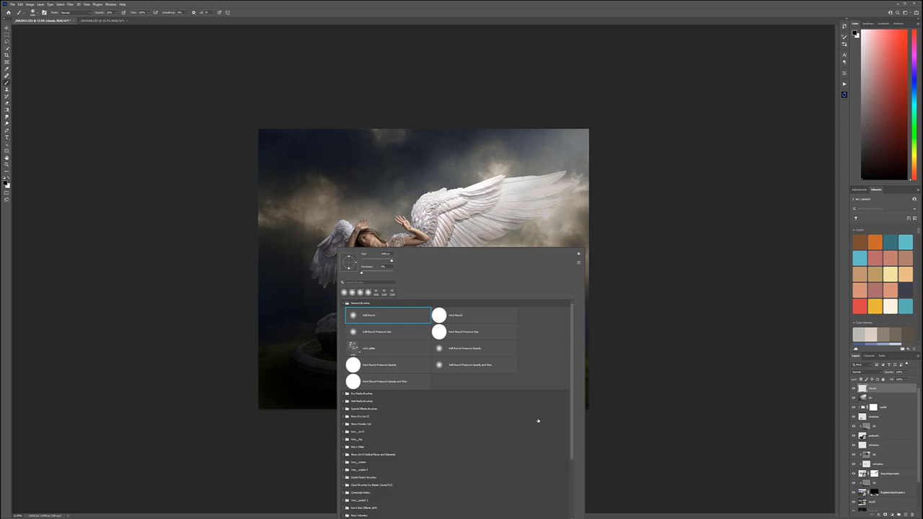
left_click(454, 436)
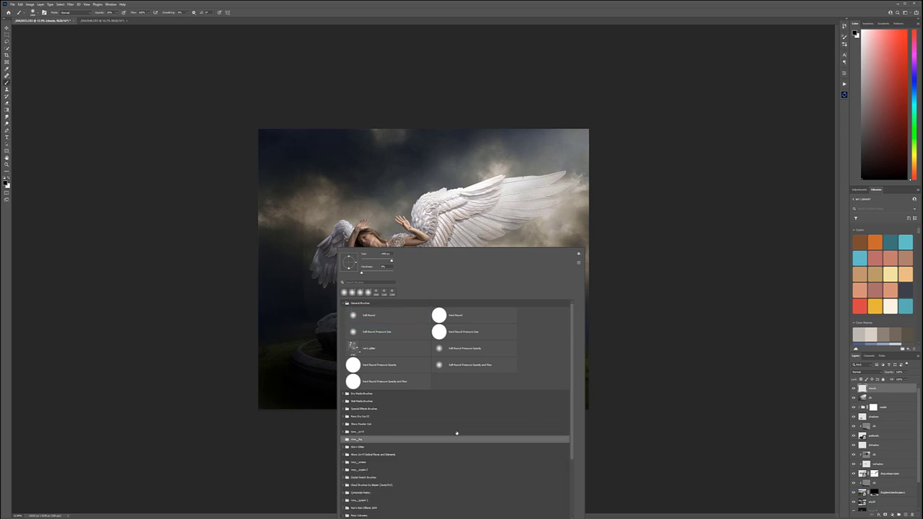
left_click(344, 439)
scroll(474, 442, "down", 4)
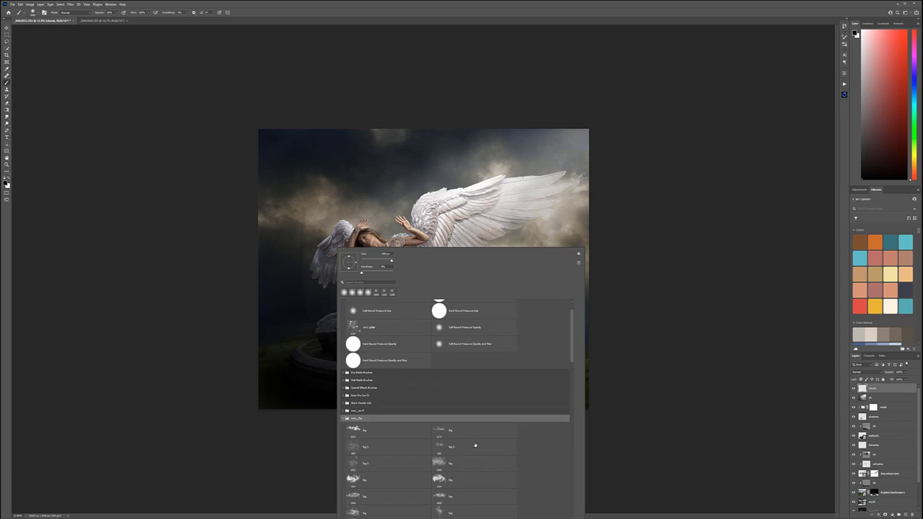
scroll(475, 444, "down", 5)
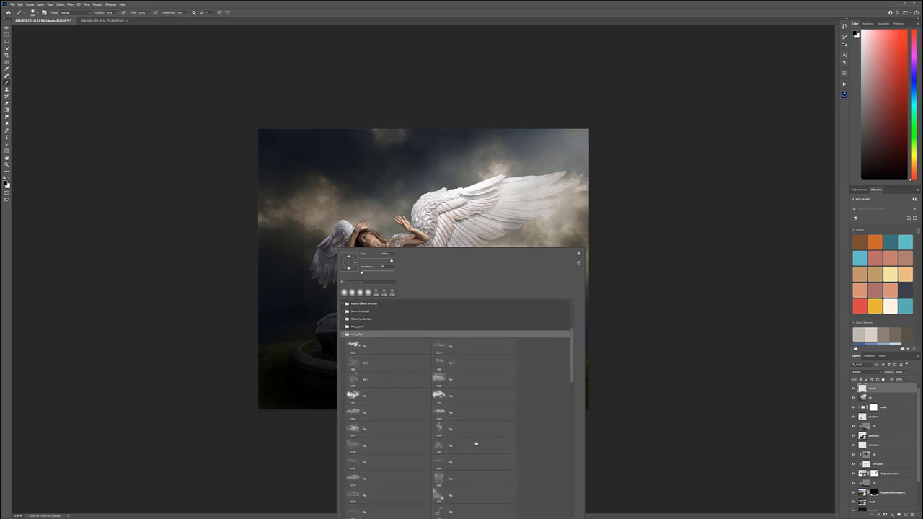
scroll(476, 444, "down", 5)
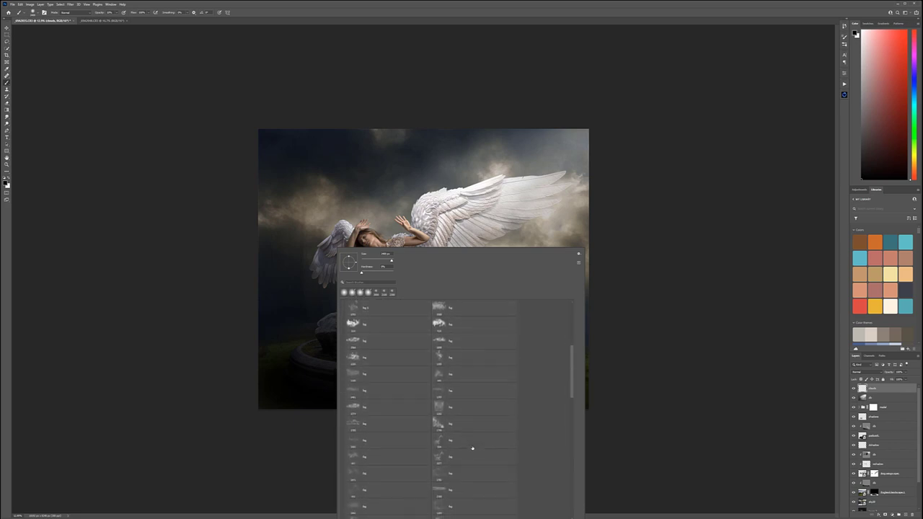
scroll(472, 449, "down", 1)
double_click(352, 426)
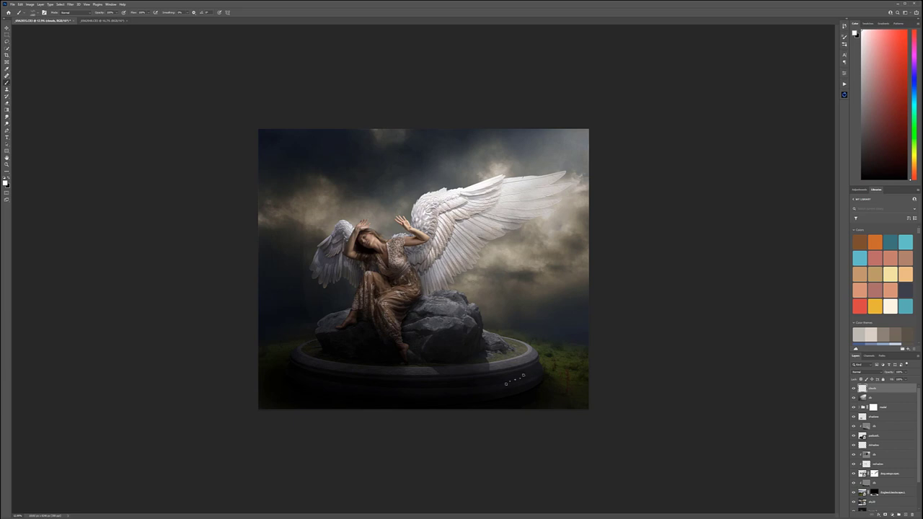
Step: Stamp white fog around the pedestal, rocks and grass on the clouds layer, undoing the first stamp
left_click(542, 382)
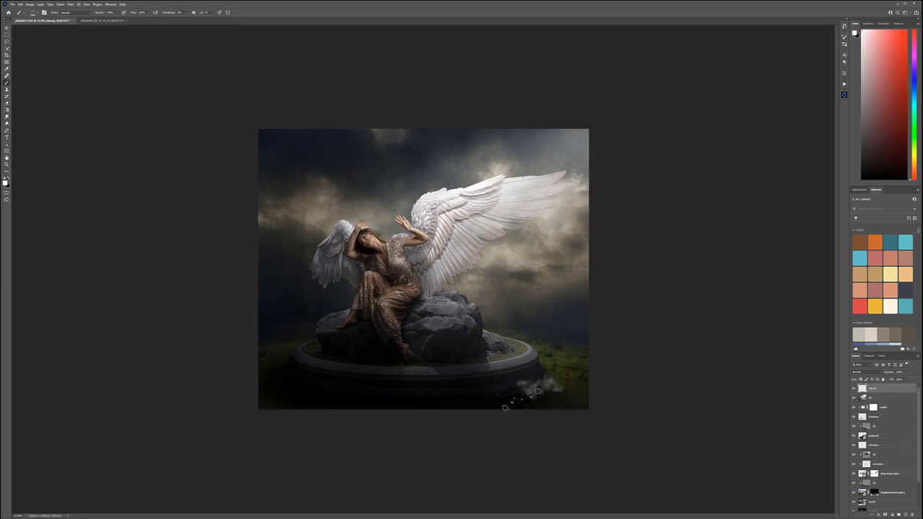
key("ctrl+z")
left_click(495, 400)
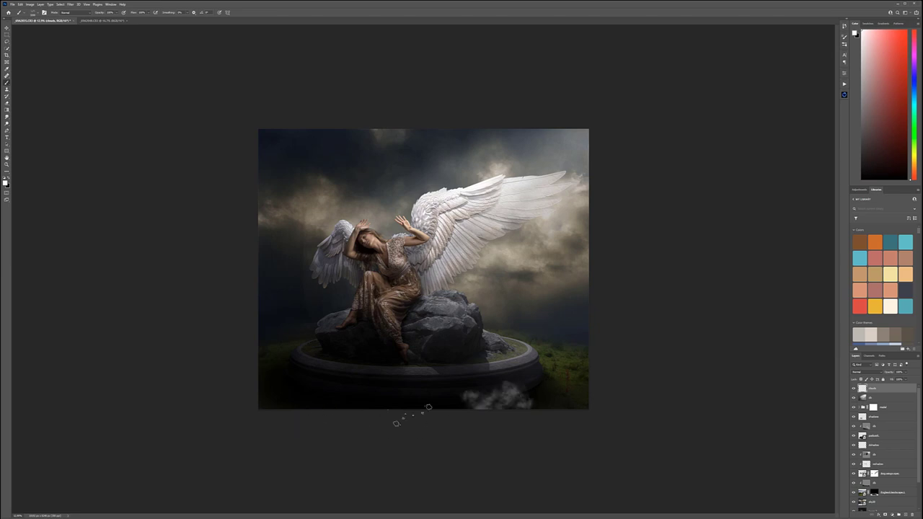
left_click(549, 393)
left_click(569, 387)
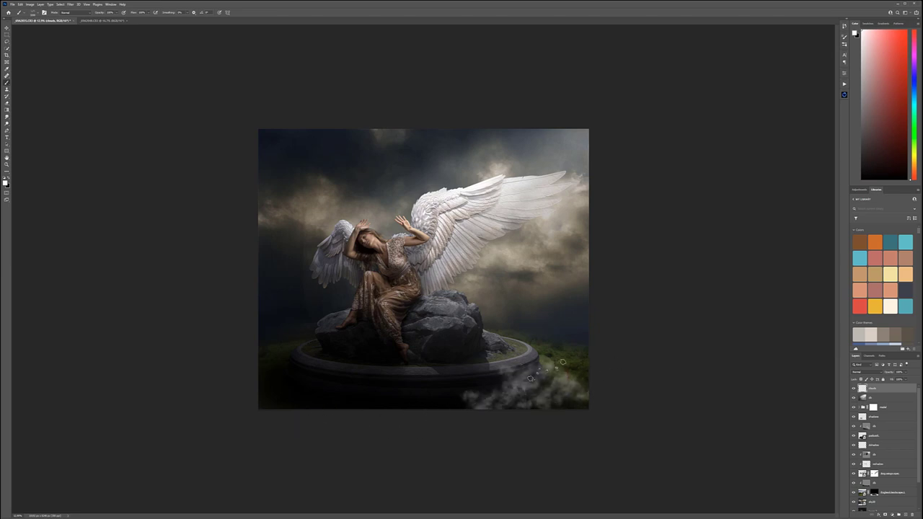
left_click(548, 369)
left_click(357, 384)
left_click(292, 331)
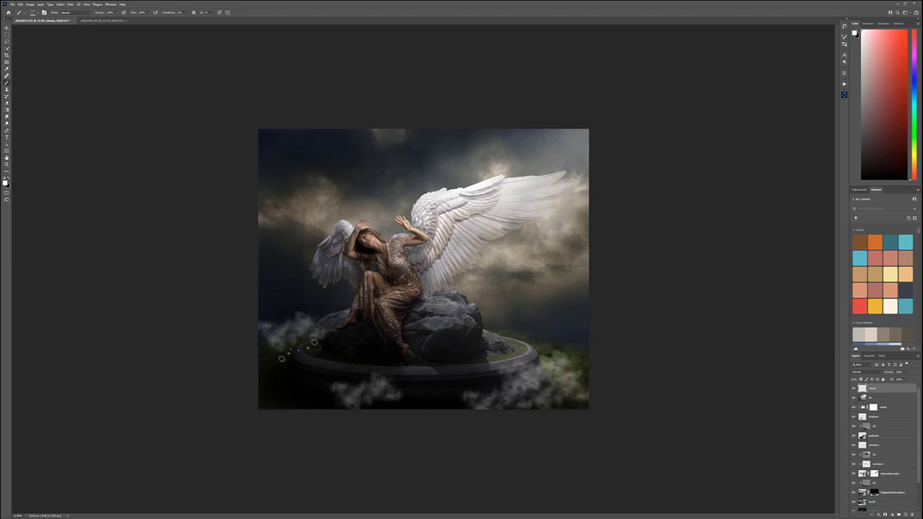
left_click(298, 351)
left_click(309, 390)
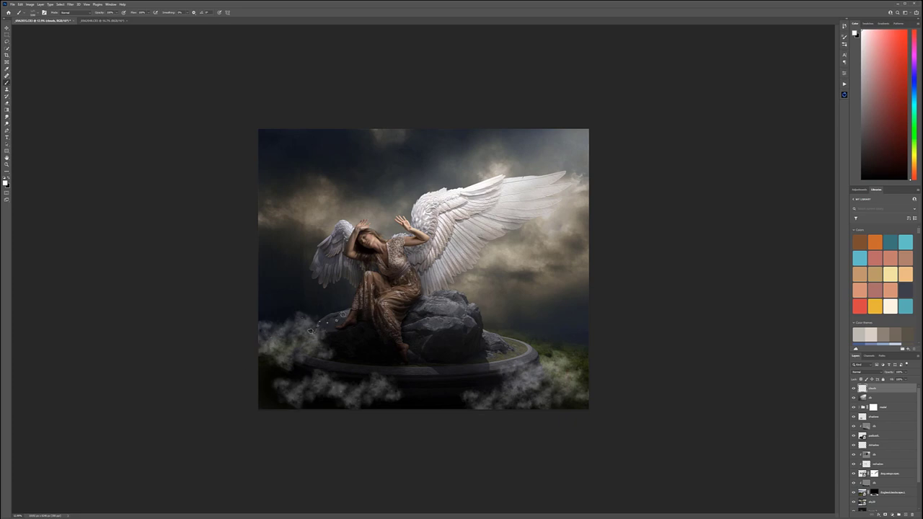
left_click(339, 319)
left_click(279, 331)
left_click(536, 339)
left_click(489, 338)
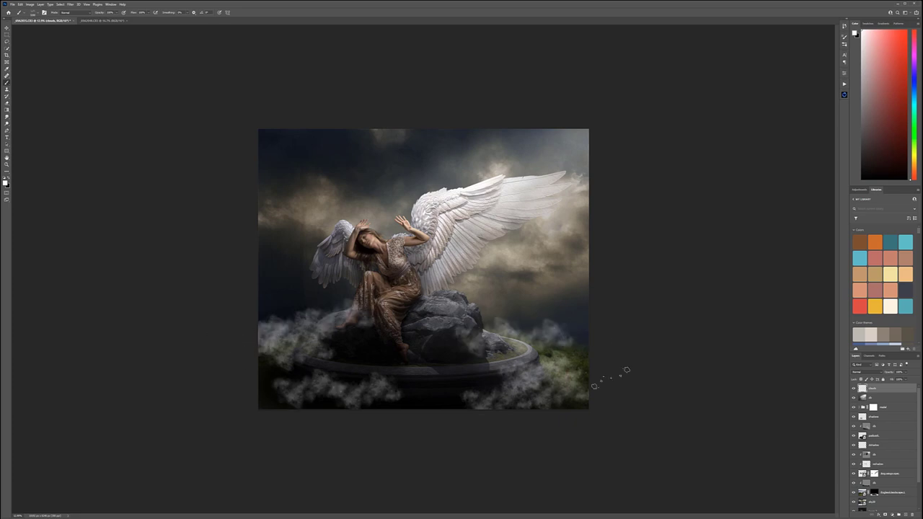
left_click(505, 361)
left_click(540, 354)
left_click(464, 386)
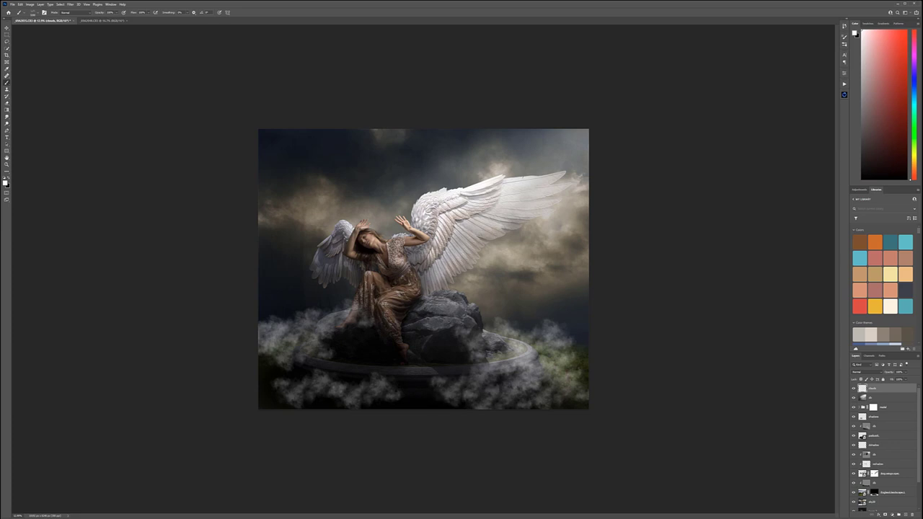
Step: Set the clouds layer's blend mode to Soft Light
left_click(880, 372)
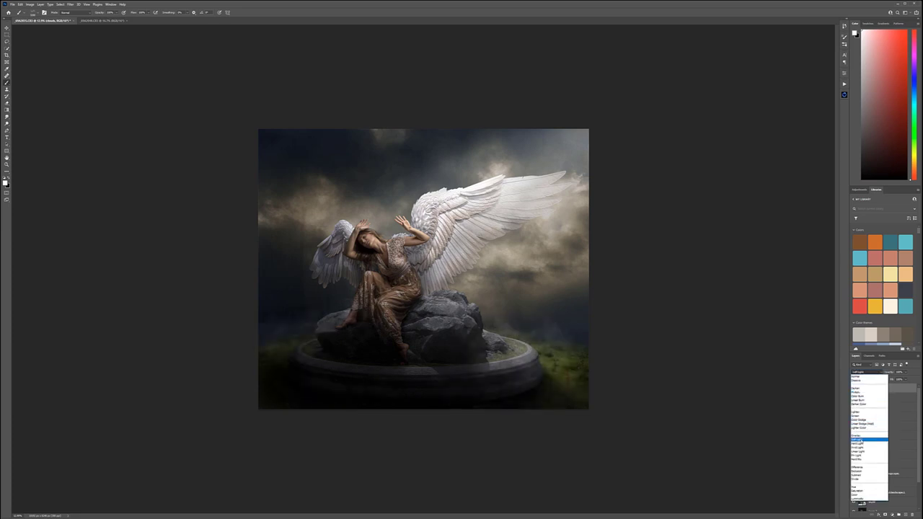
left_click(870, 439)
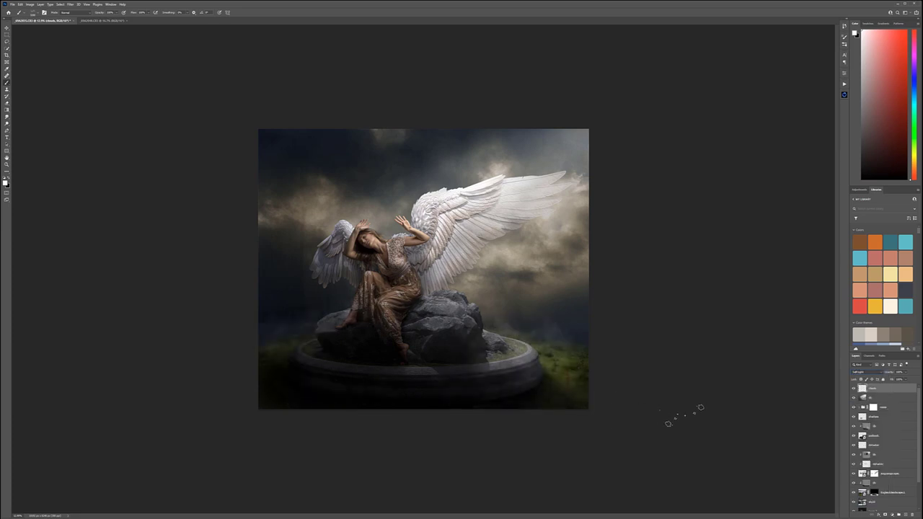
Step: Create a new layer directly beneath the pedestal layer and name it far fog
scroll(890, 447, "down", 2)
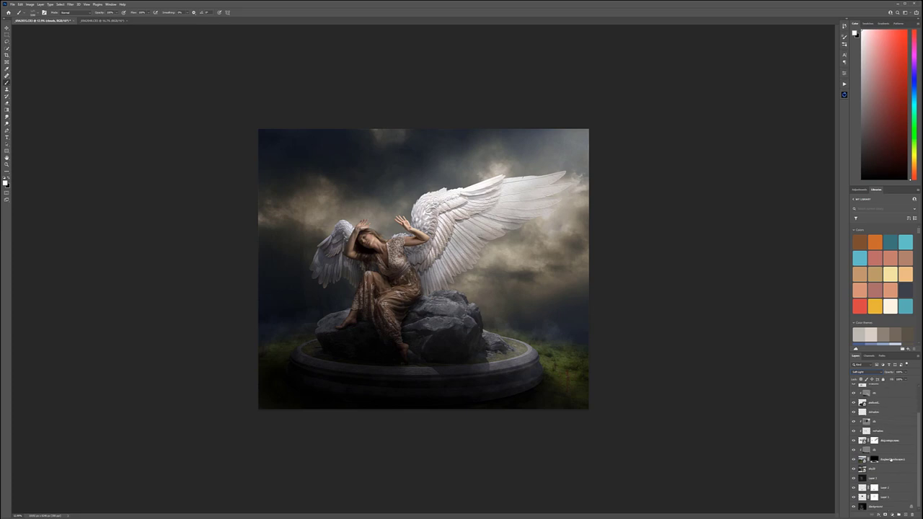
left_click(893, 422)
left_click(892, 411)
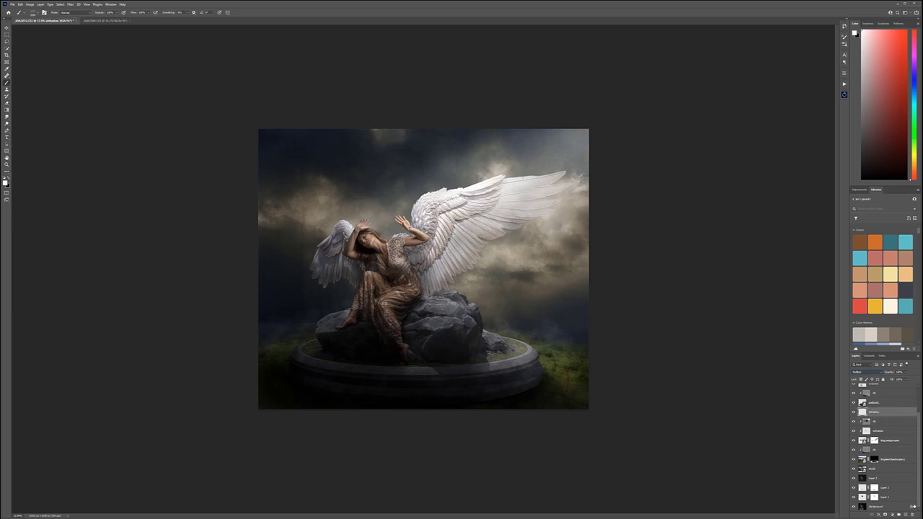
left_click(904, 515)
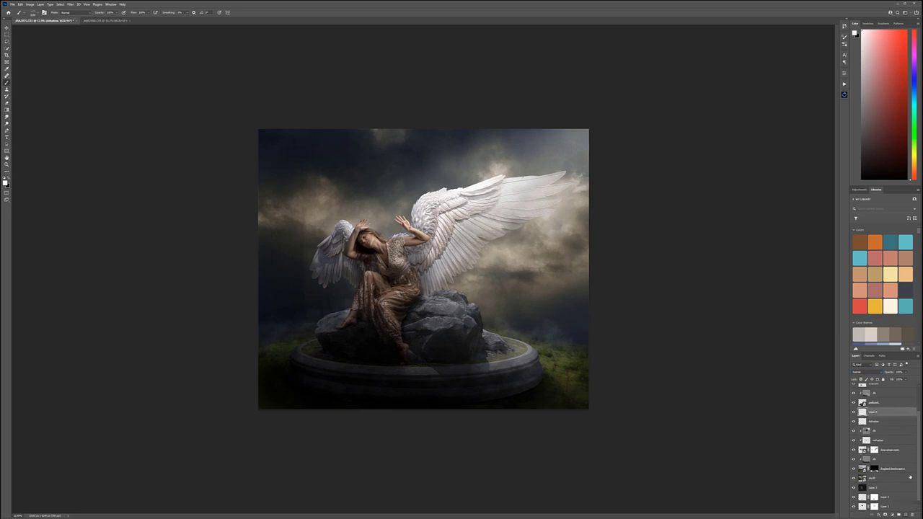
double_click(873, 413)
type("s")
key("Return")
Step: Choose a softer fog brush and stamp faint white fog along the horizon on both sides of the pedestal, behind the rocks
right_click(450, 337)
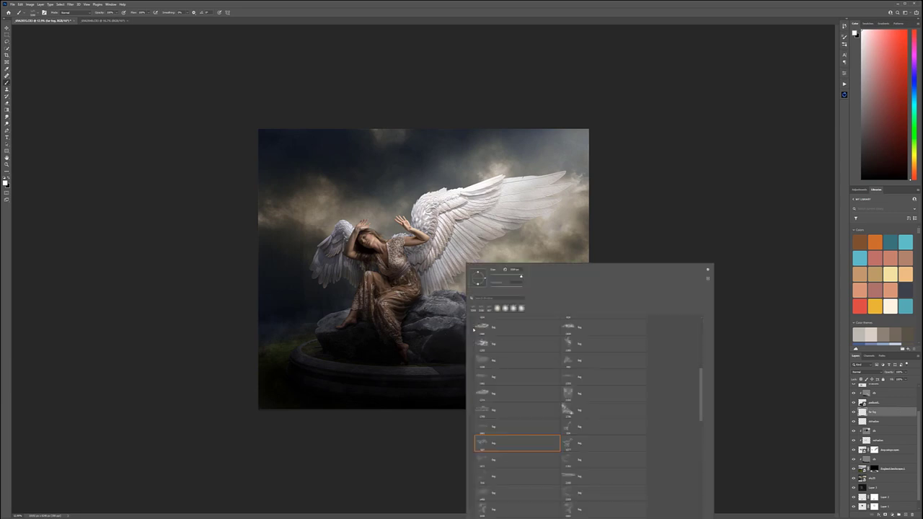
double_click(484, 492)
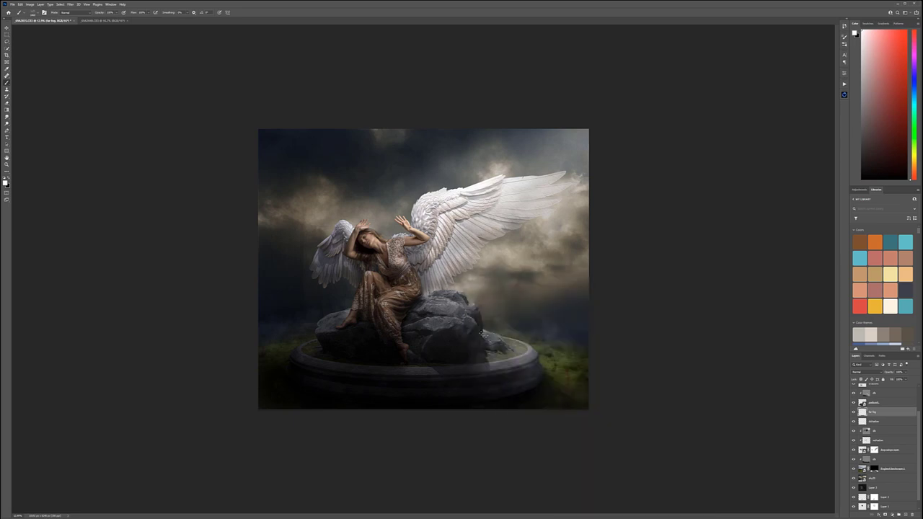
left_click_drag(489, 329, 555, 337)
mouse_move(314, 328)
left_mouse_down()
mouse_move(353, 317)
mouse_move(344, 292)
left_mouse_up()
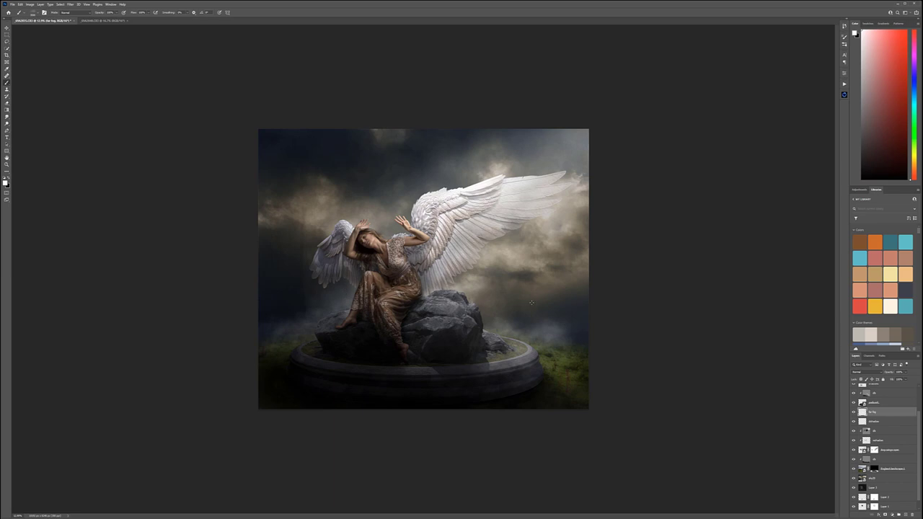
scroll(888, 421, "up", 2)
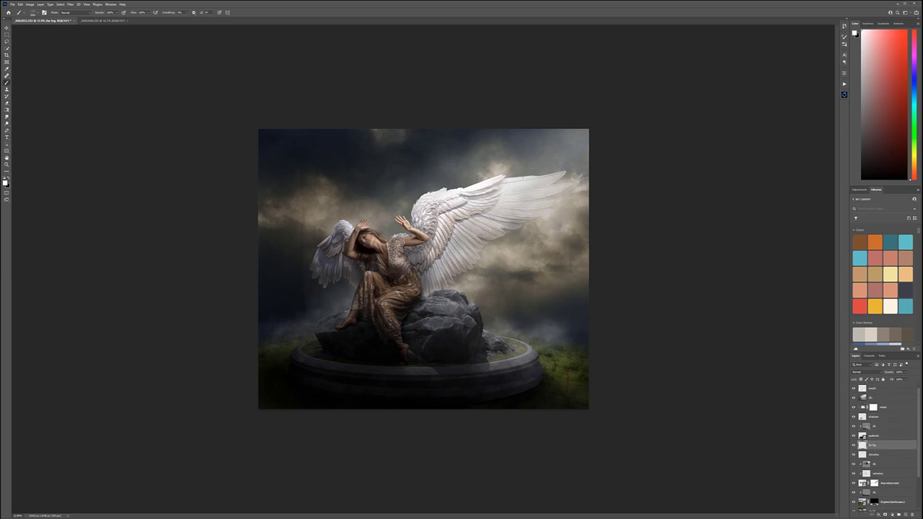
left_click(503, 313)
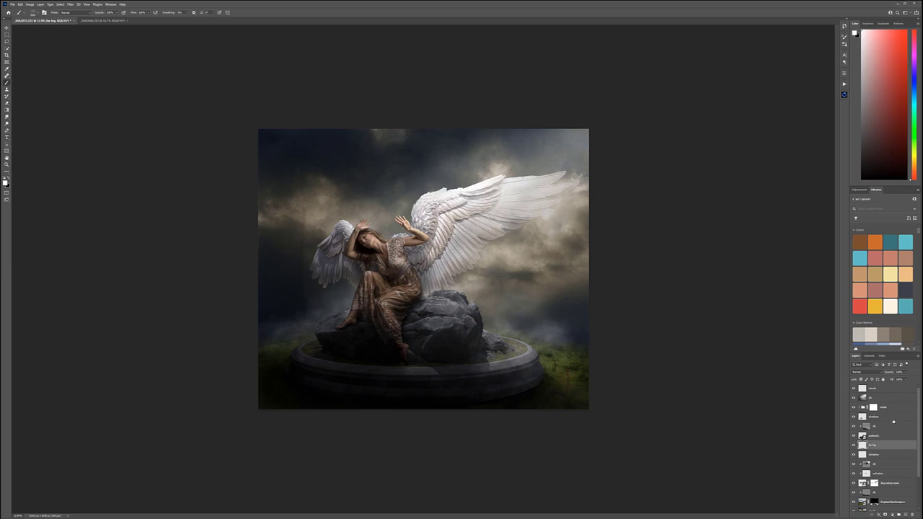
Step: Create a new layer above the clouds layer and paint faint white fog over the pedestal, rocks, dress and surrounding grass
left_click(903, 390)
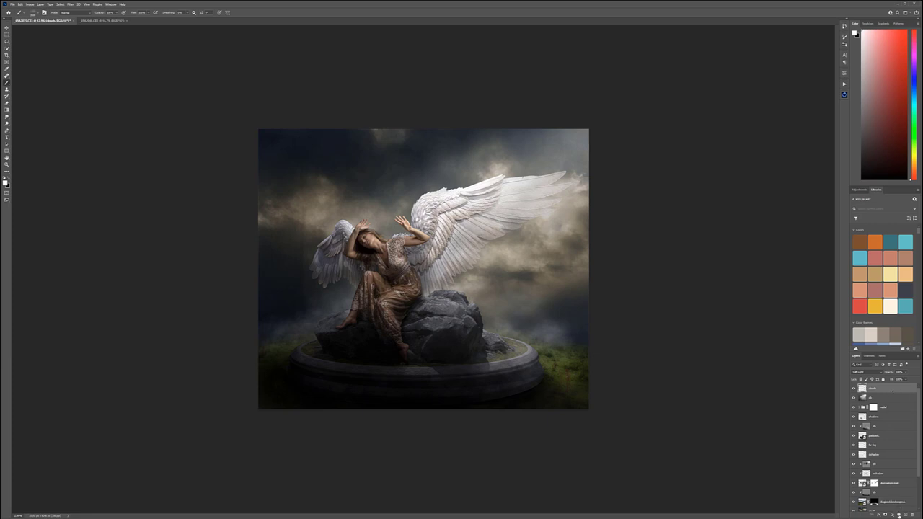
left_click(905, 514)
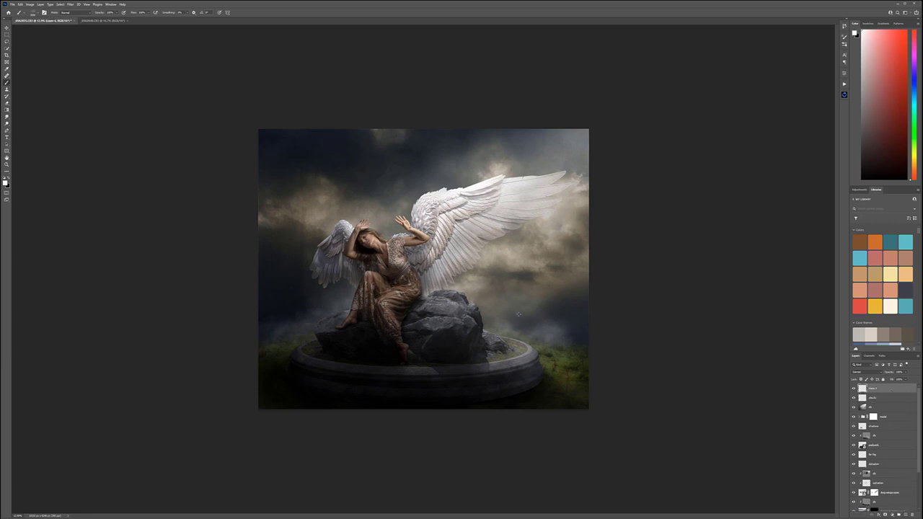
left_click(540, 354)
left_click_drag(501, 404, 544, 397)
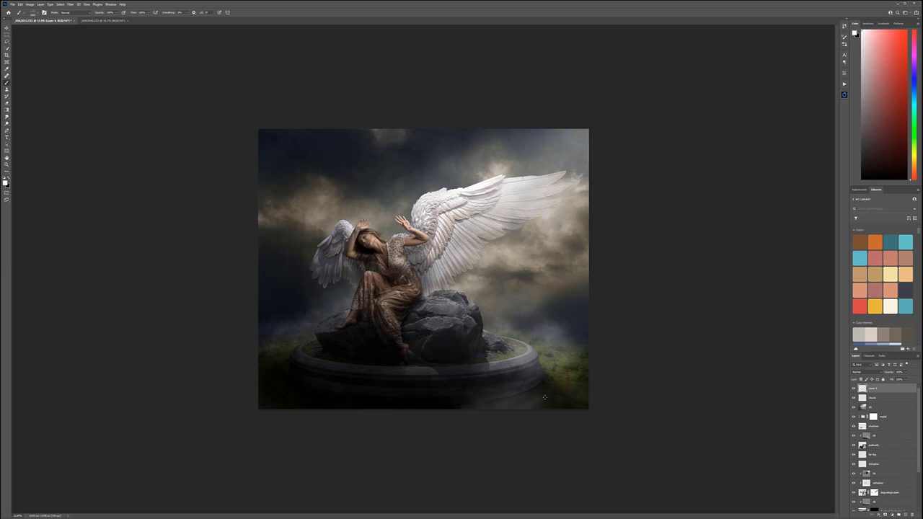
mouse_move(242, 377)
left_mouse_down()
mouse_move(317, 338)
mouse_move(298, 340)
mouse_move(324, 345)
left_mouse_up()
left_click_drag(406, 301, 450, 297)
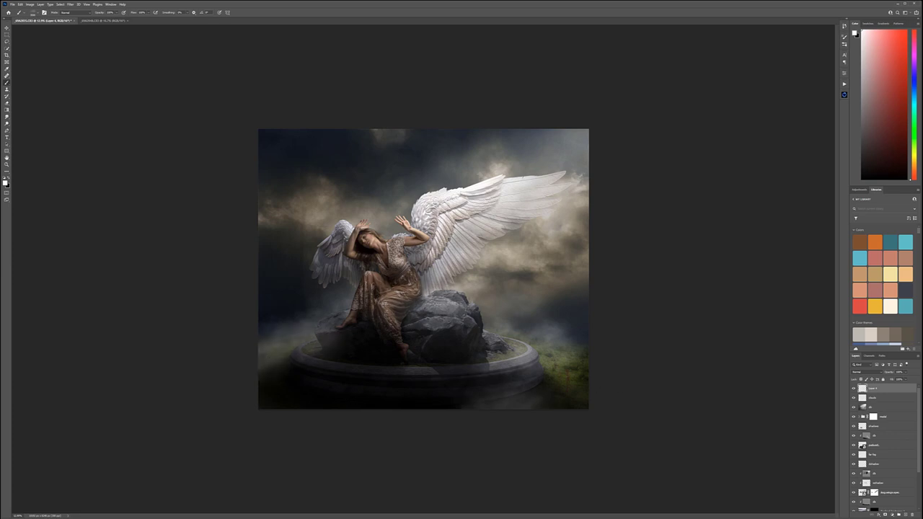
left_click_drag(349, 284, 321, 286)
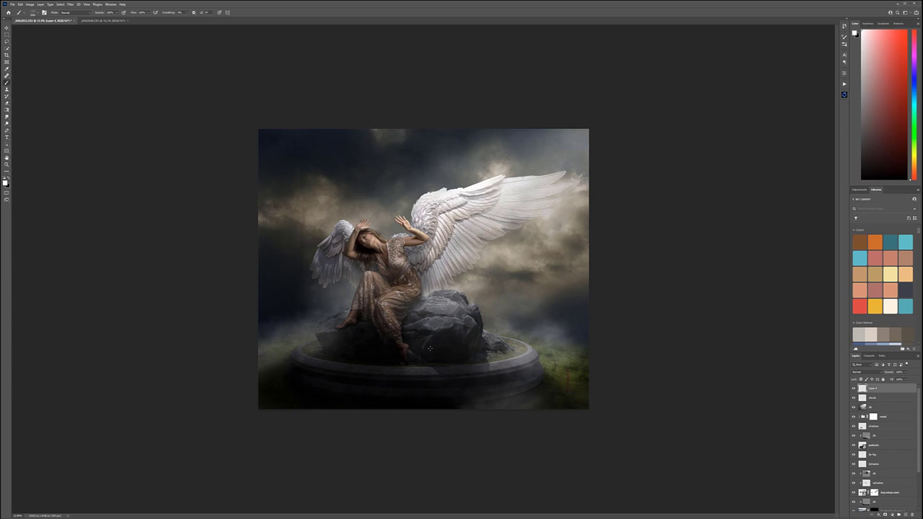
left_click_drag(480, 344, 413, 366)
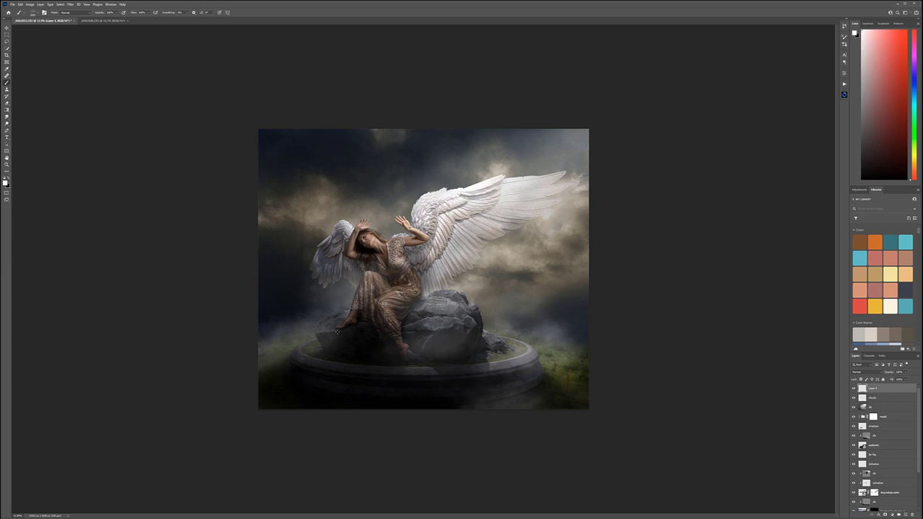
left_click_drag(336, 330, 354, 327)
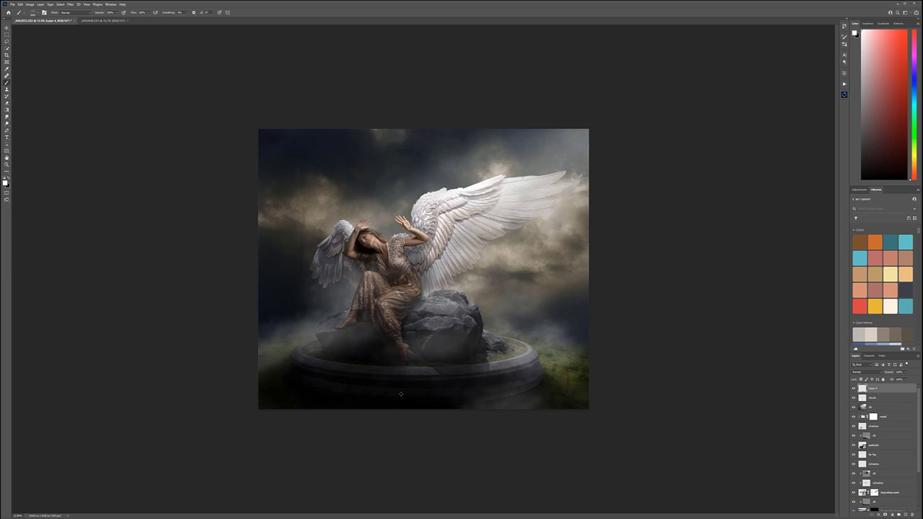
left_click_drag(401, 393, 420, 406)
left_click_drag(609, 374, 667, 372)
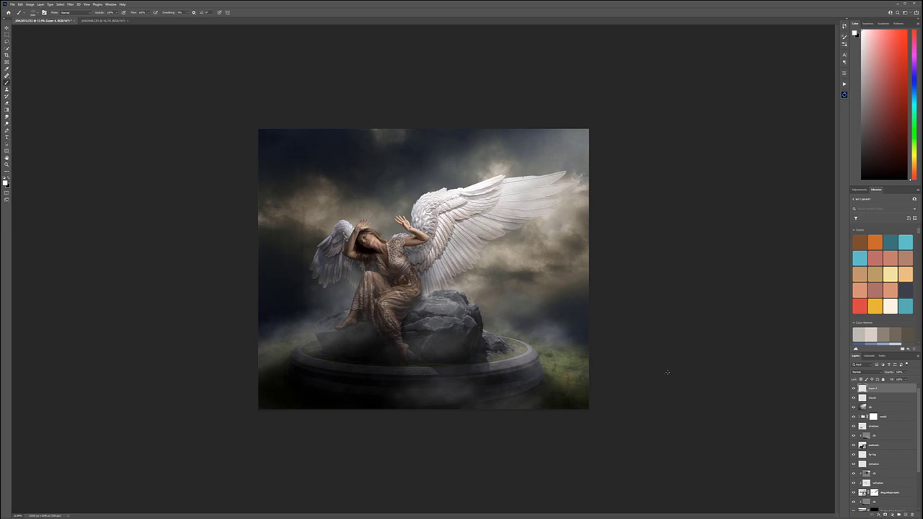
left_click_drag(540, 386, 752, 376)
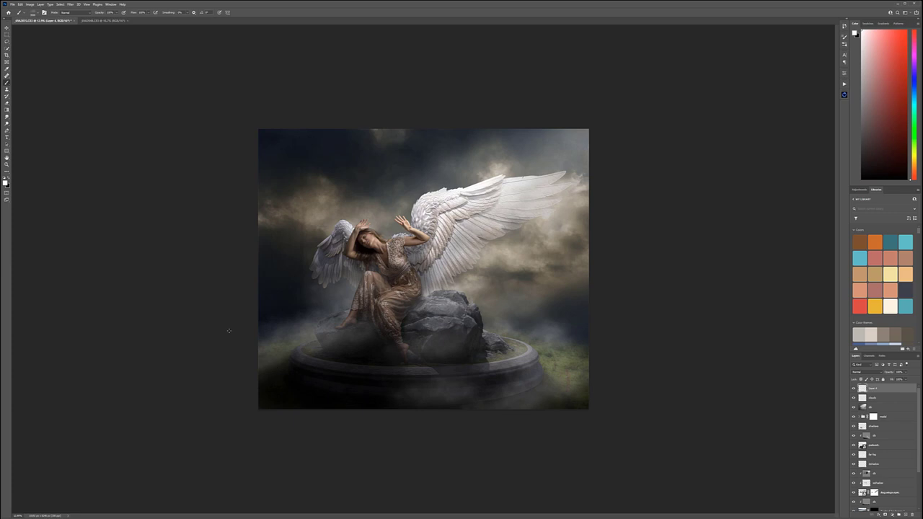
left_click_drag(230, 337, 237, 329)
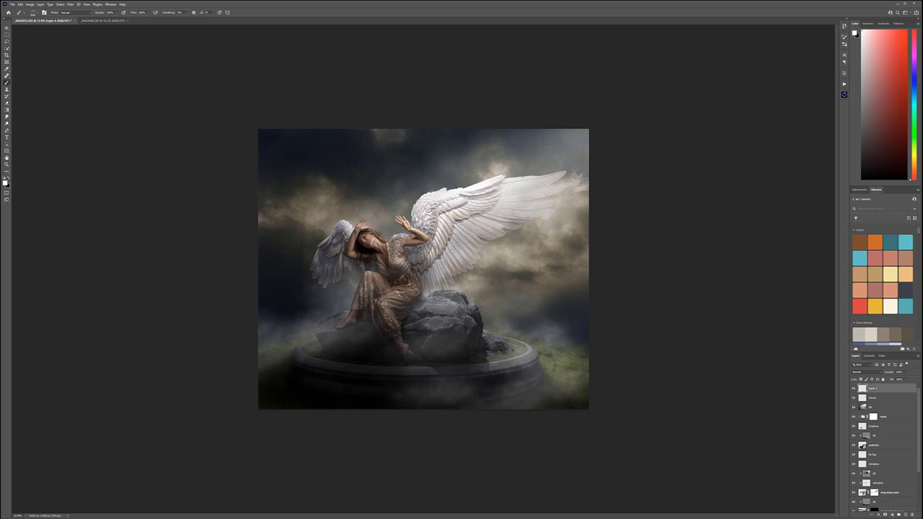
Step: Paint more soft white fog over the large wing, the upper-right sky, the lower dress and the grass right of the pedestal
left_click(415, 255)
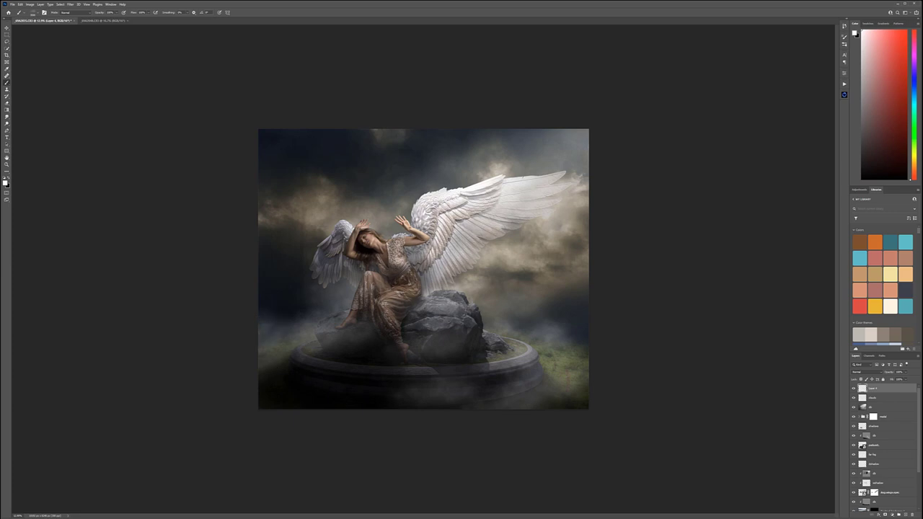
left_click(428, 246)
left_click(453, 221)
left_click(565, 175)
left_click(565, 180)
left_click(484, 176)
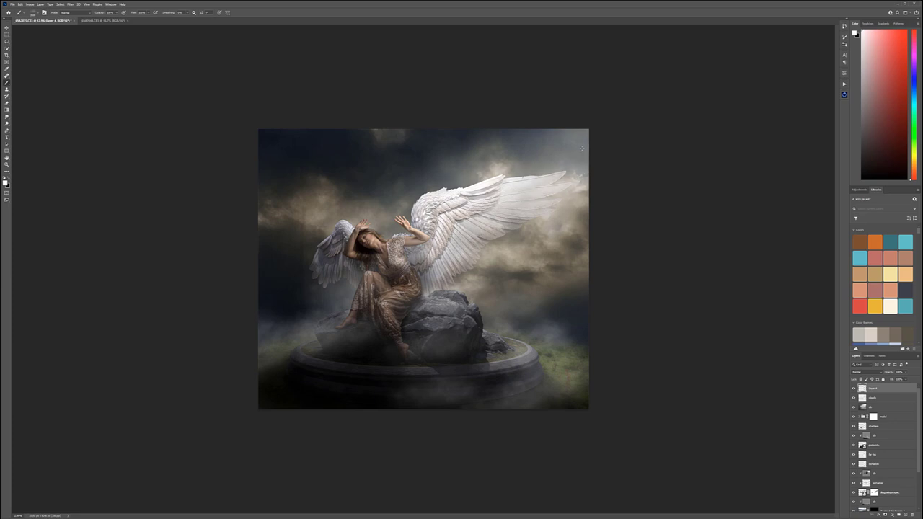
left_click_drag(581, 147, 555, 160)
left_click_drag(503, 226, 530, 232)
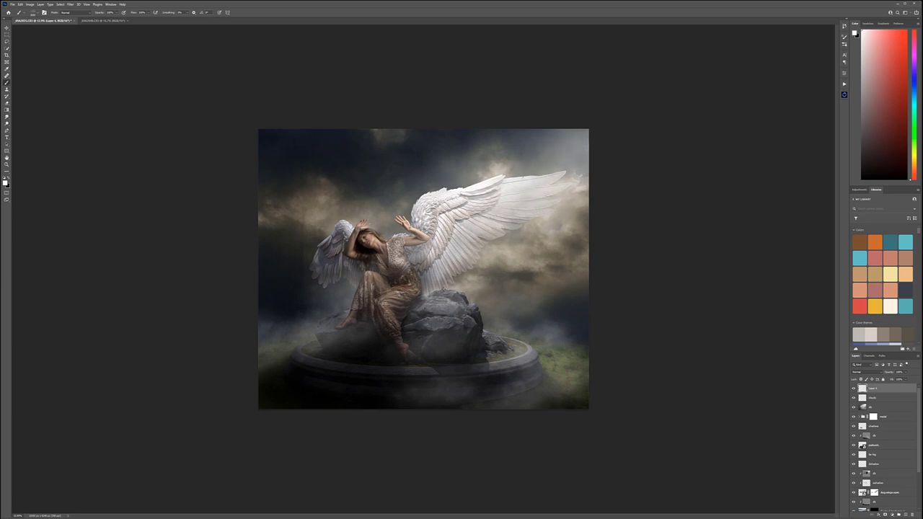
left_click(444, 289)
left_click(415, 285)
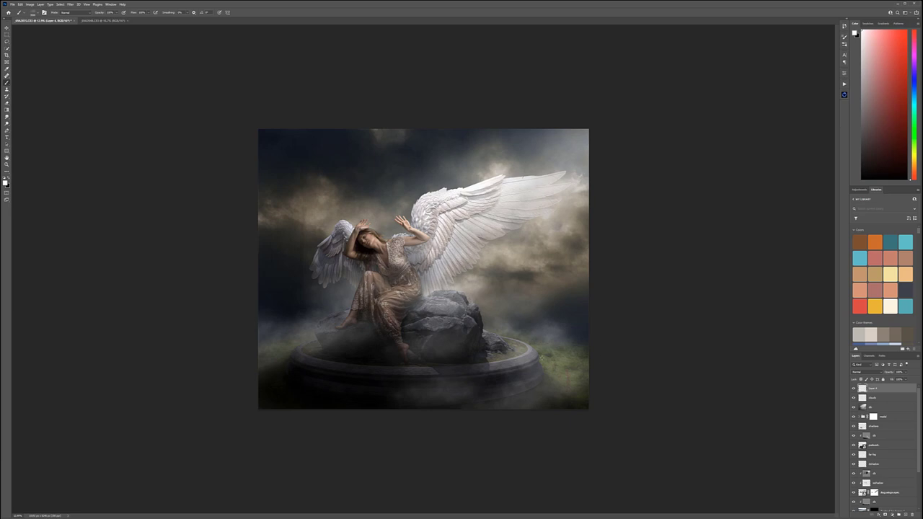
left_click_drag(541, 356, 502, 360)
left_click_drag(571, 380, 655, 373)
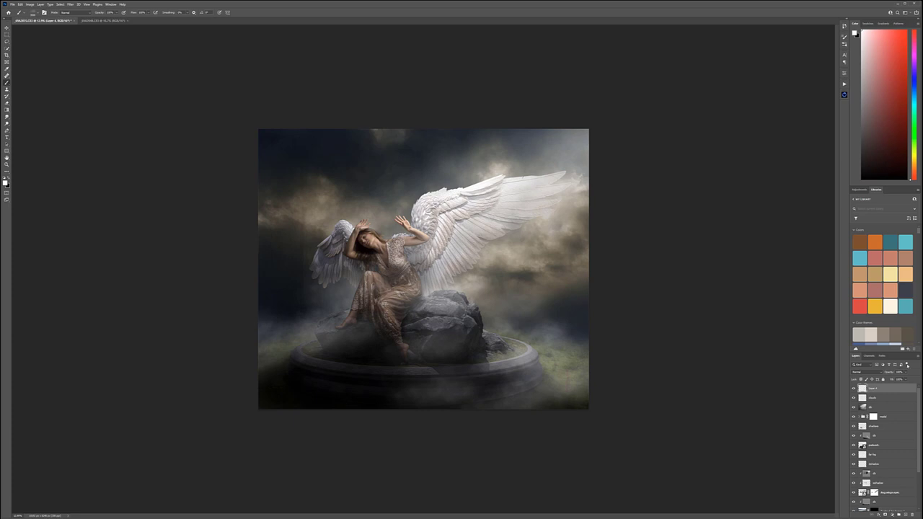
Step: Lower the opacity of the new top fog layer and rename it fog
left_click(907, 372)
left_click_drag(890, 379, 898, 379)
left_click(900, 390)
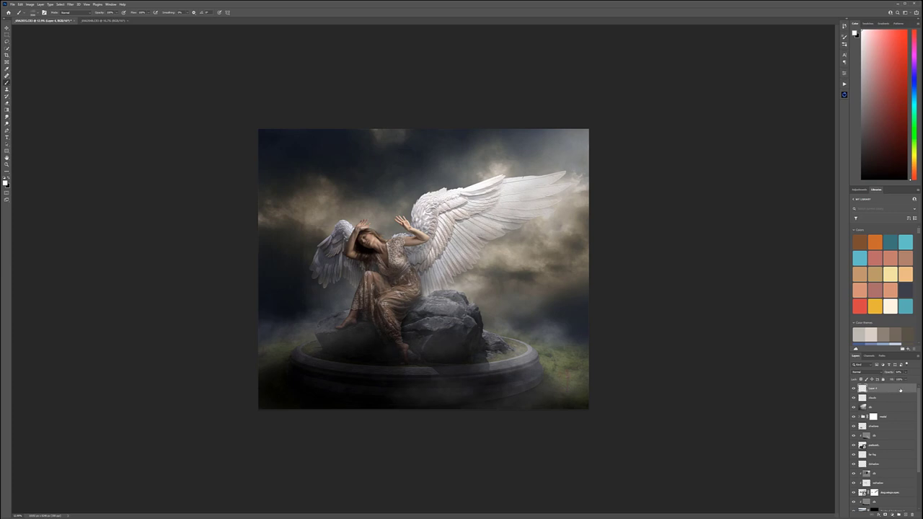
double_click(878, 389)
type("fro")
key("Return")
Step: Stamp all visible layers into a new merged layer at the top and name it oil
key("v")
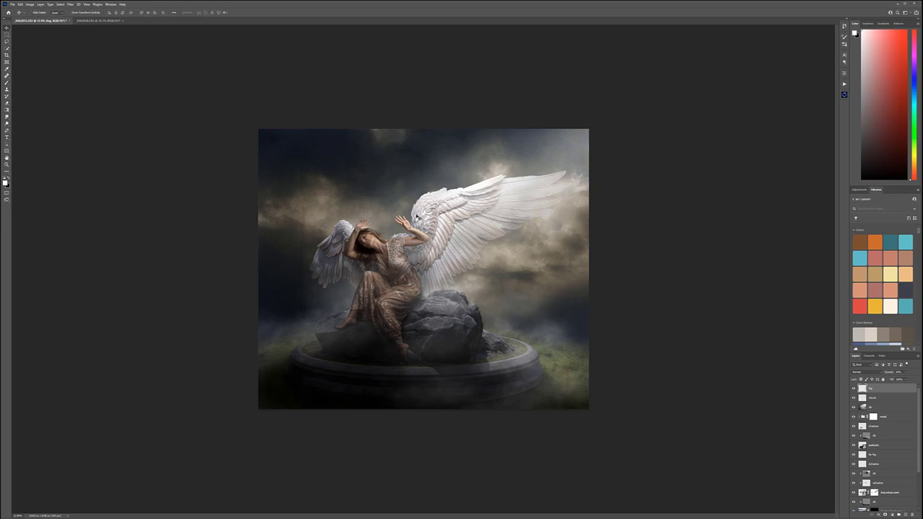
scroll(460, 233, "up", 3)
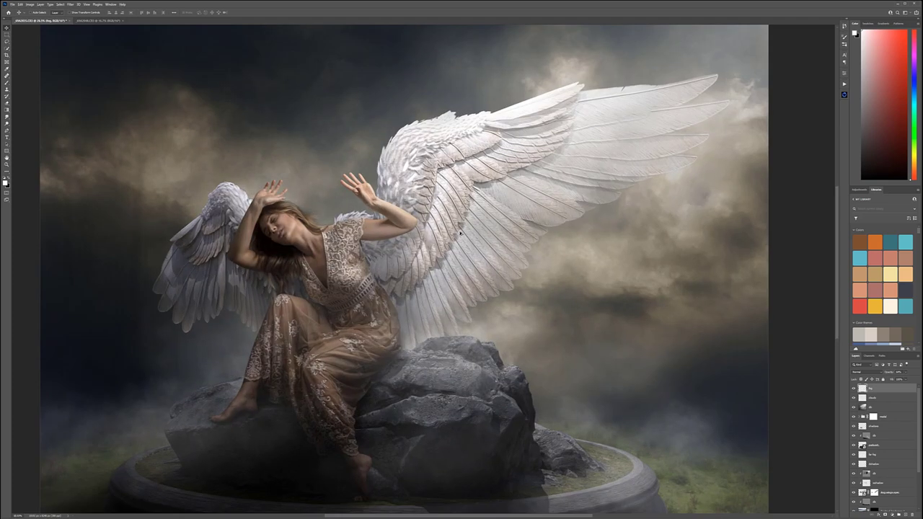
scroll(459, 233, "down", 2)
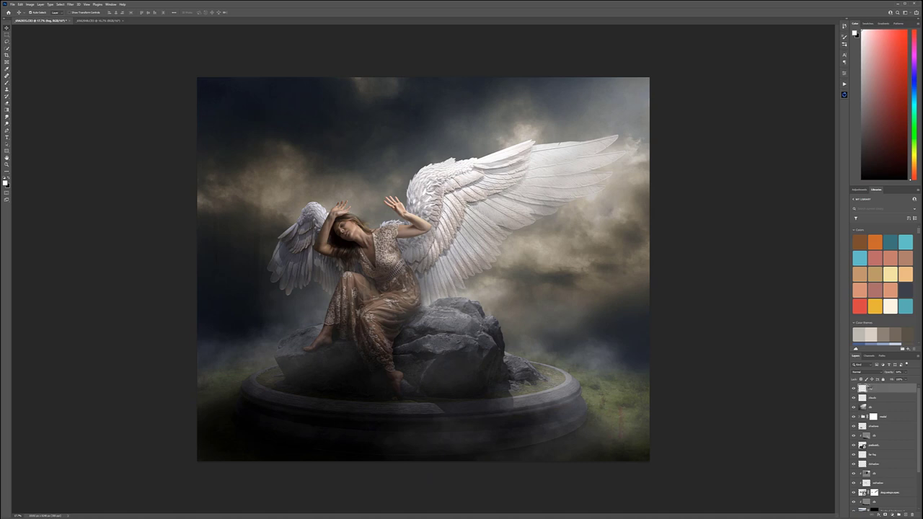
key("ctrl+shift+alt+e")
double_click(873, 387)
type("cr")
left_click(892, 387)
Step: Apply the Oil Paint filter to the merged oil layer
left_click(70, 4)
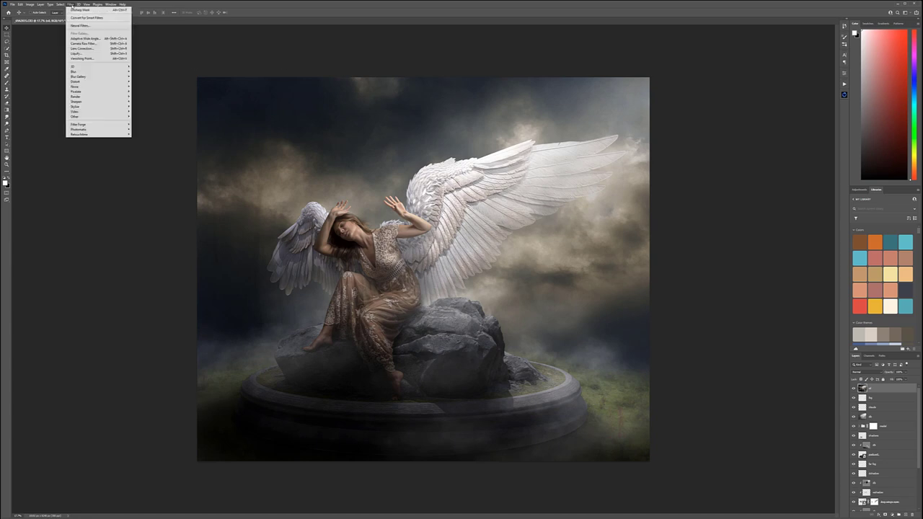
mouse_move(101, 105)
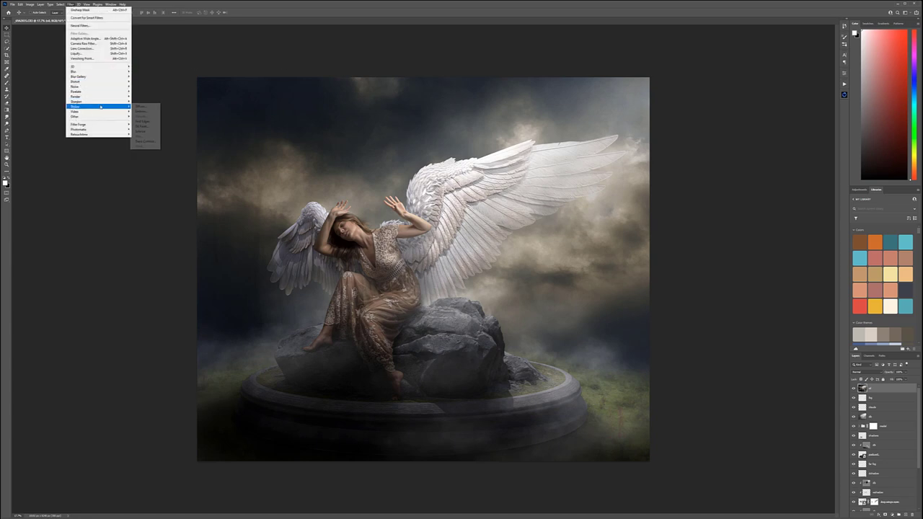
left_click(141, 126)
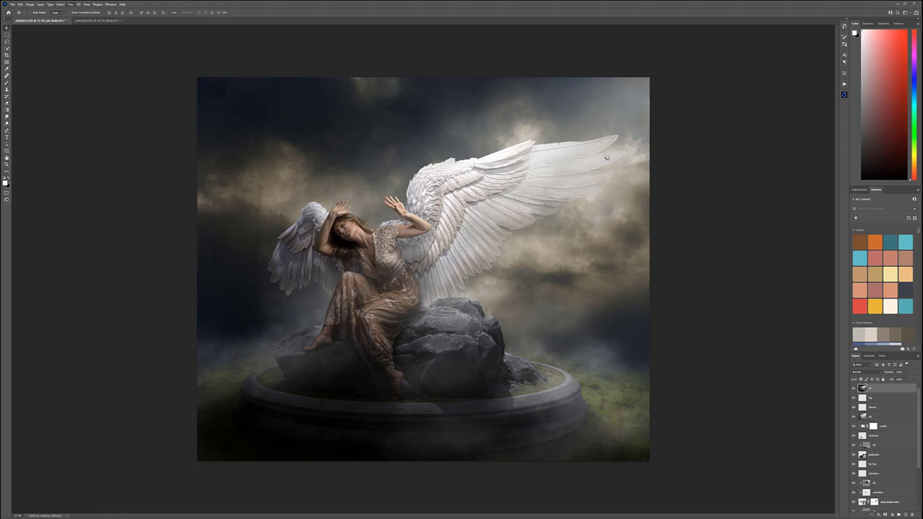
left_click(690, 205)
Step: Sharpen the oil layer with Unsharp Mask, using a radius of 1.0 pixels
left_click(72, 4)
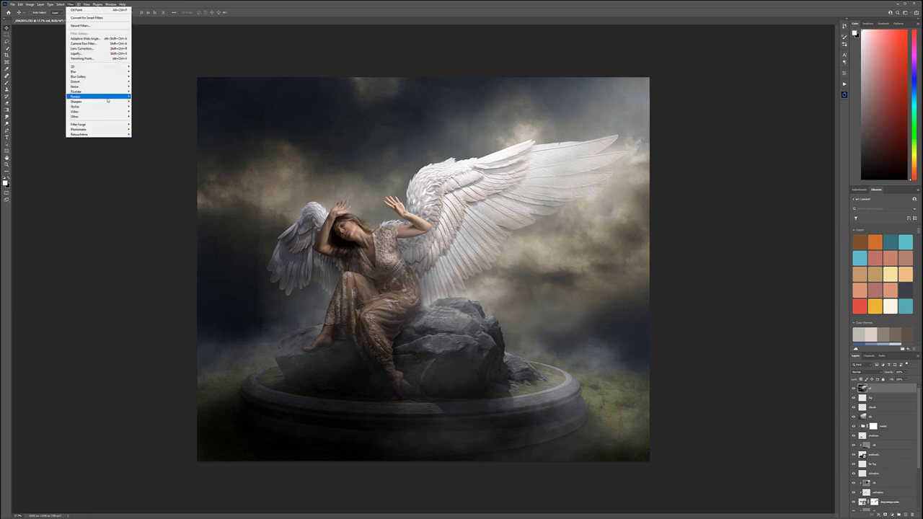
mouse_move(112, 106)
left_click(147, 124)
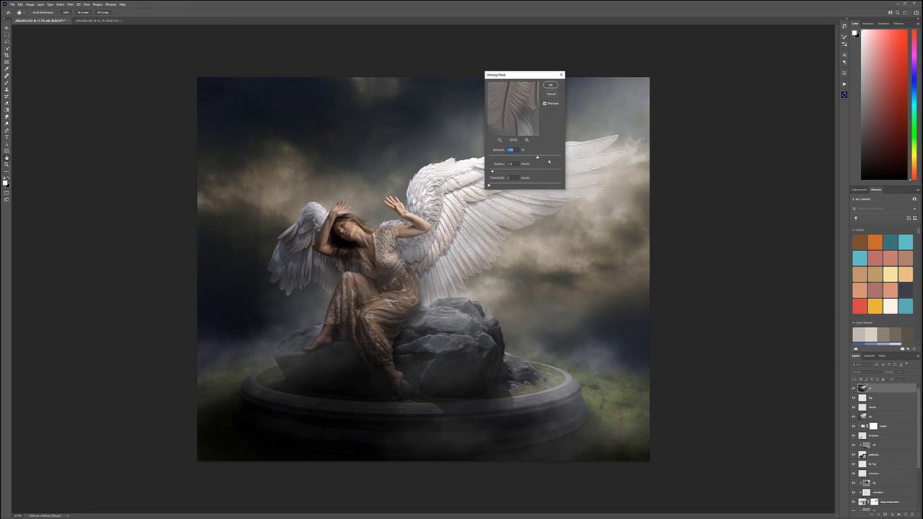
left_click(549, 85)
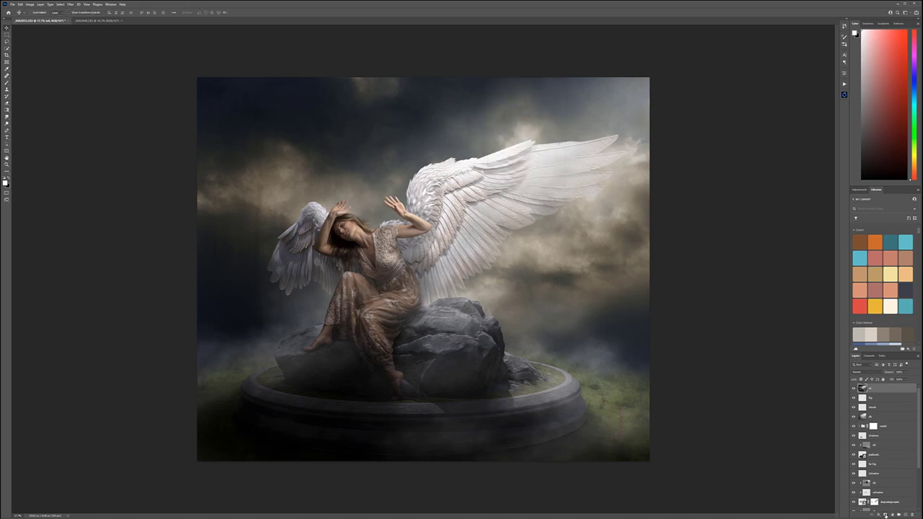
Step: Add a black mask to the oil layer and choose the Soft Round brush for painting on it
left_click(884, 514, "alt")
left_click(7, 82)
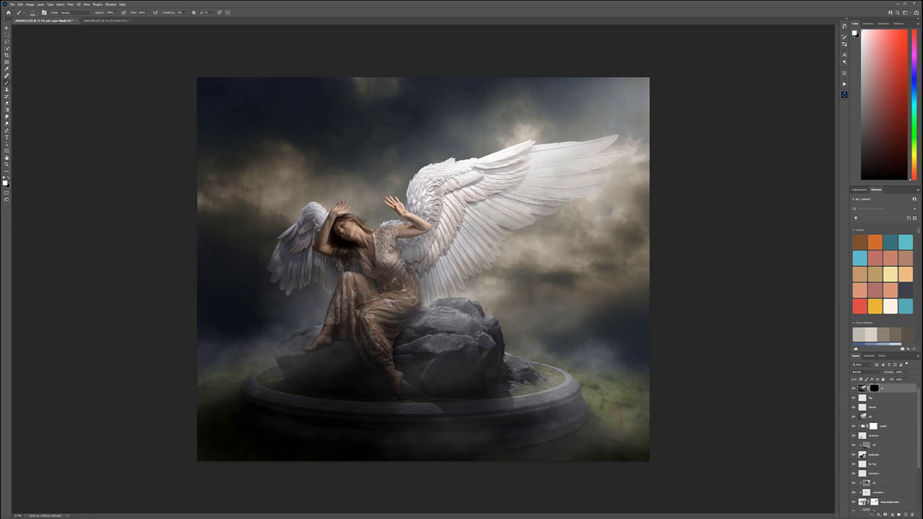
right_click(497, 250)
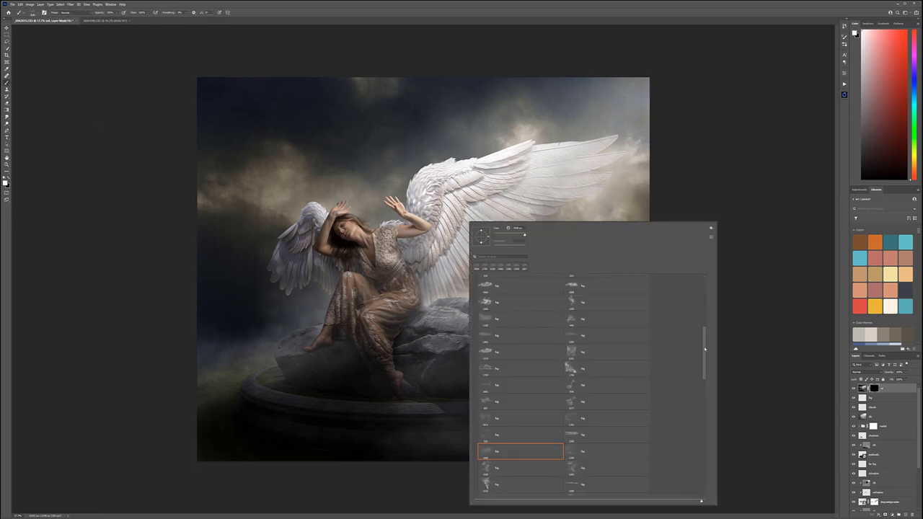
left_click_drag(705, 350, 712, 278)
left_click(500, 290)
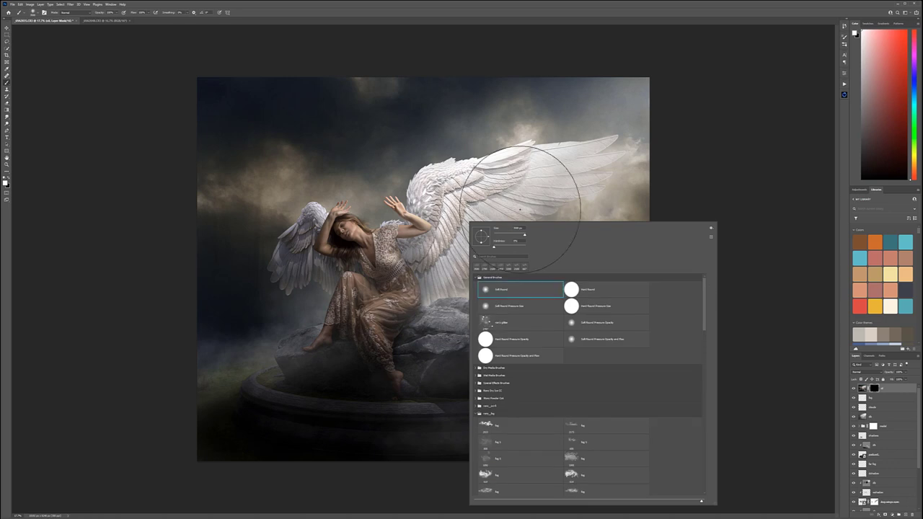
left_click(233, 110)
Step: Reveal the oil effect in the large wing's lower feathers by painting the mask with a smaller soft brush
scroll(406, 190, "up", 5)
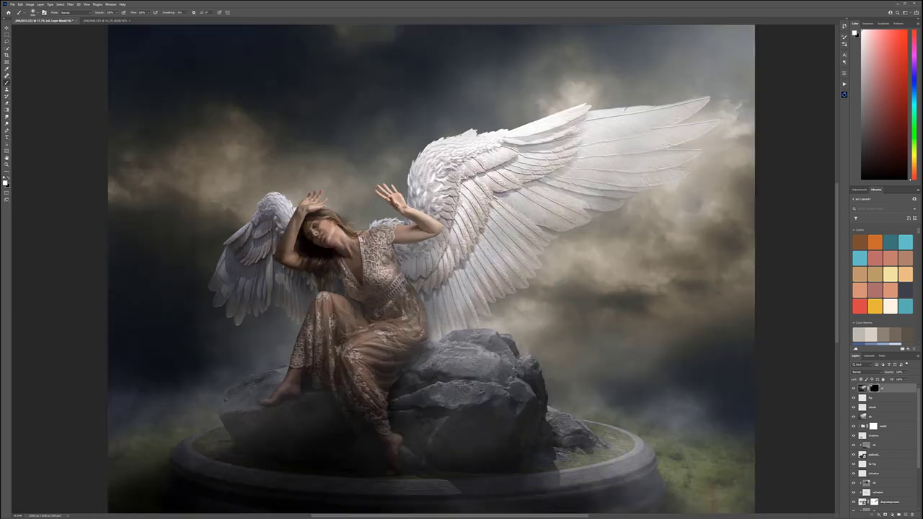
scroll(663, 353, "up", 3)
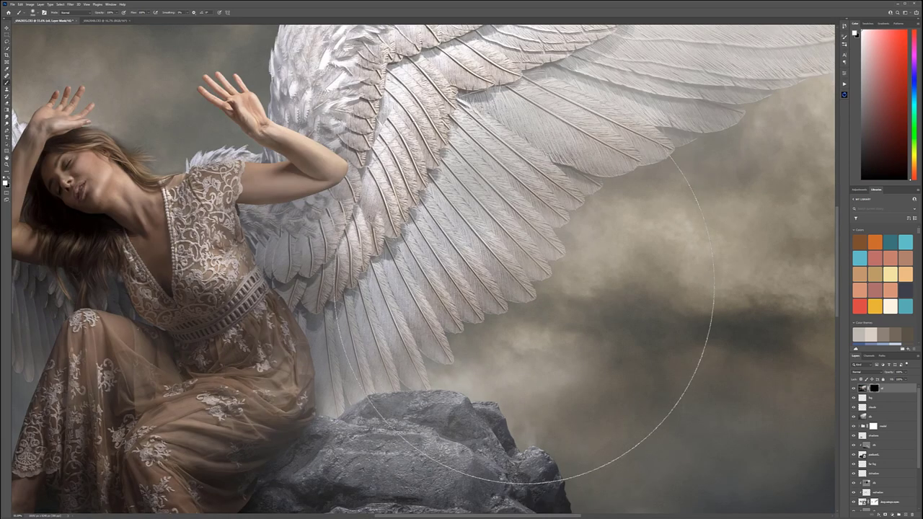
key("bracketleft")
key("bracketleft")
key("bracketleft")
key("bracketleft")
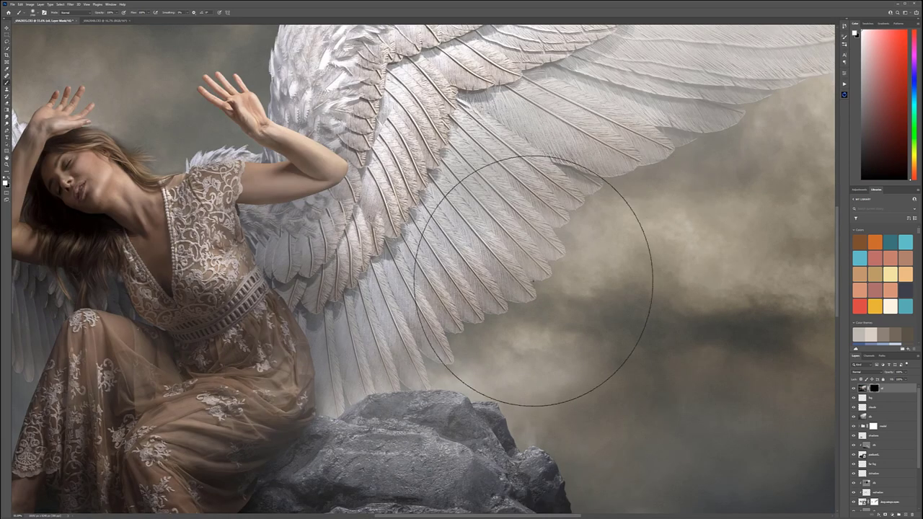
key("bracketleft")
key("bracketleft")
key("bracketleft")
key("bracketleft")
key("bracketleft")
key("bracketleft")
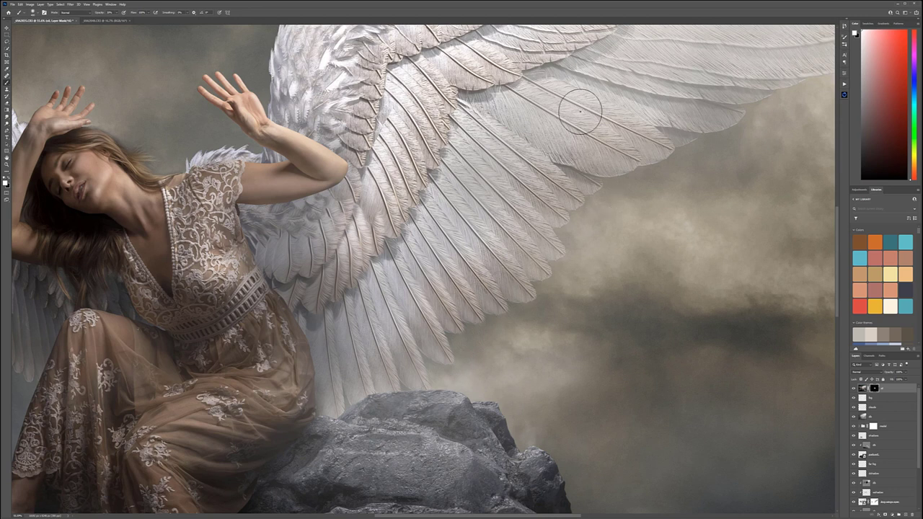
Step: Continue revealing the oil effect along the large wing's outer feathers and on the smaller wing
left_click_drag(649, 127, 563, 249)
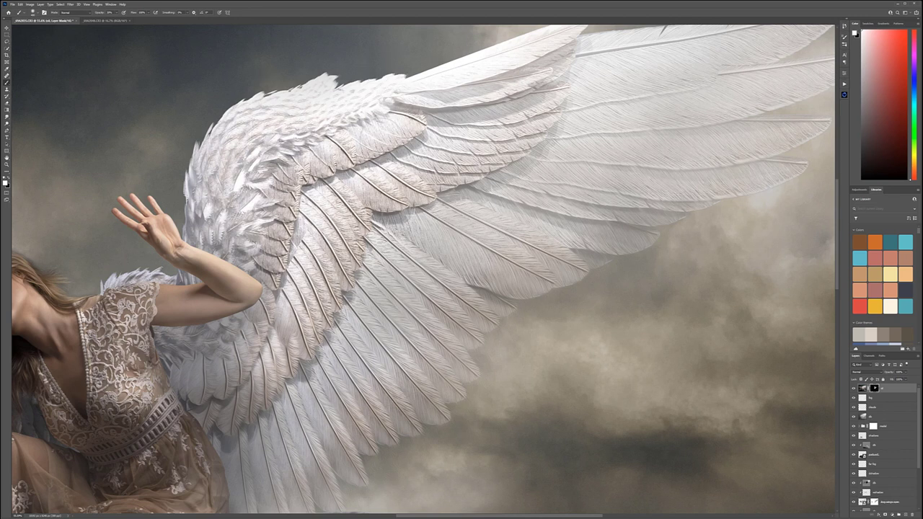
left_click_drag(597, 222, 395, 327)
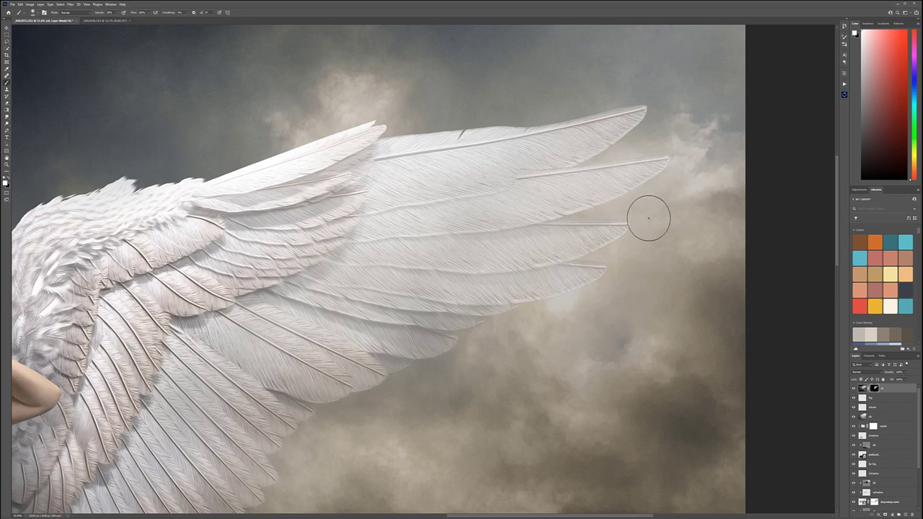
left_click_drag(233, 363, 545, 273)
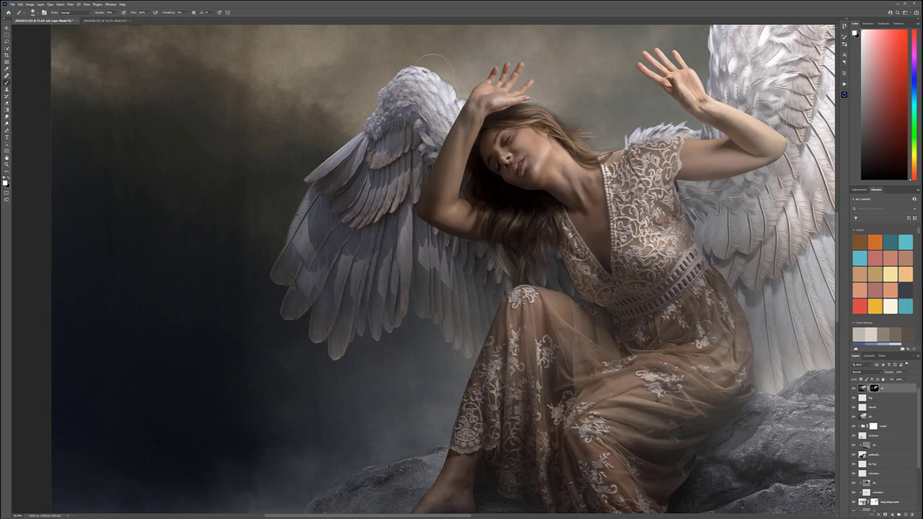
Step: Reveal the oil effect on the stone pedestal's rim through the oil layer's mask
scroll(622, 386, "down", 10)
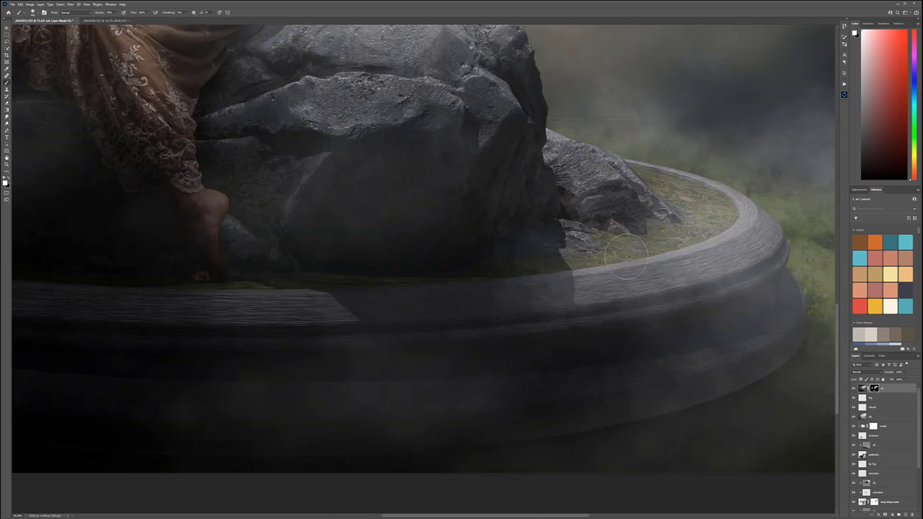
left_click_drag(427, 303, 608, 306)
scroll(608, 306, "left", 8)
scroll(608, 306, "up", 1)
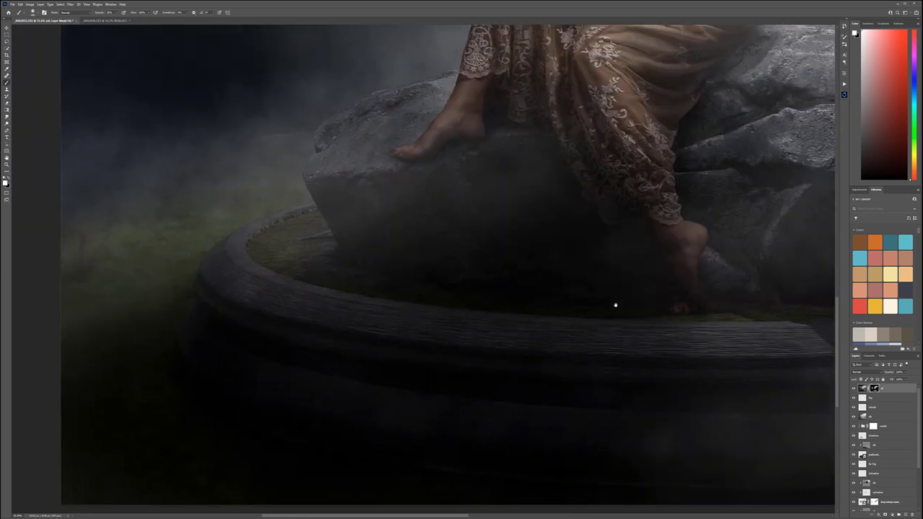
scroll(314, 354, "down", 3)
scroll(314, 354, "left", 4)
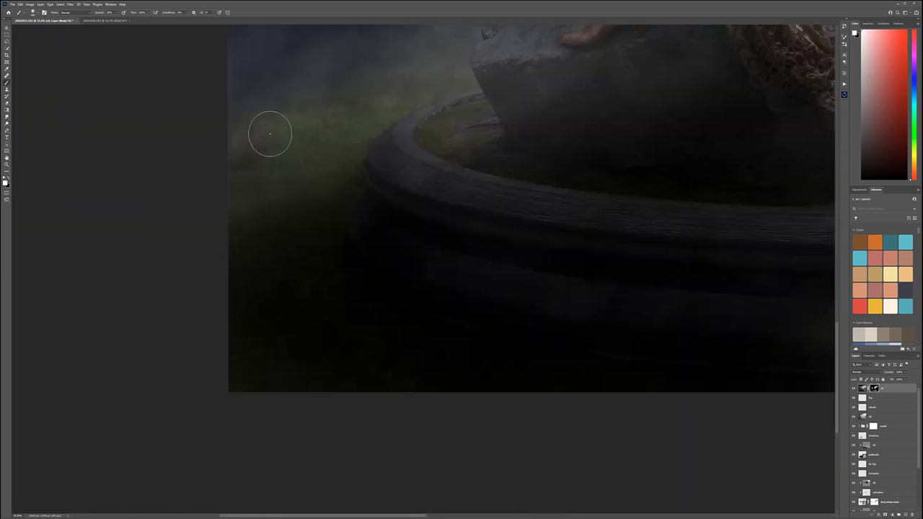
Step: Paint the oil effect into the rocks and remaining pedestal areas on the mask, and enlarge the brush
scroll(459, 182, "up", 3)
scroll(458, 182, "right", 4)
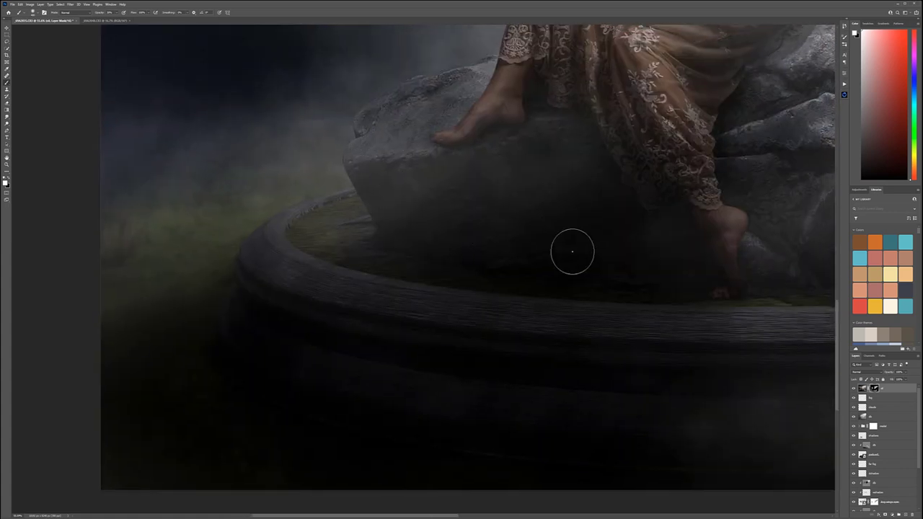
left_click_drag(602, 259, 345, 271)
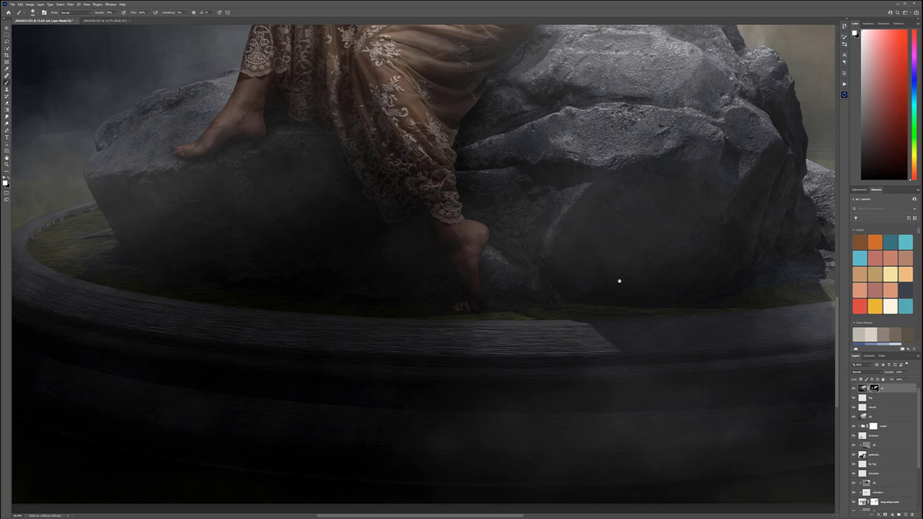
left_click_drag(618, 280, 453, 335)
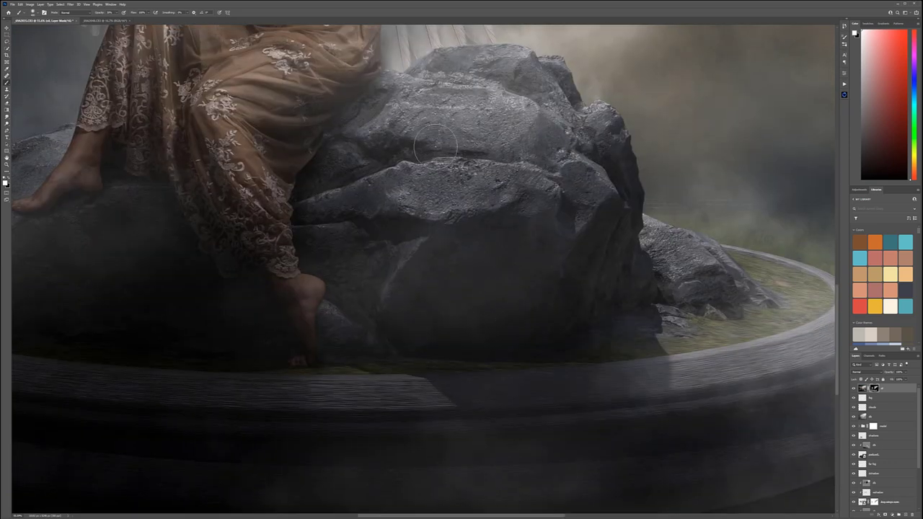
scroll(627, 278, "down", 3)
scroll(628, 278, "right", 8)
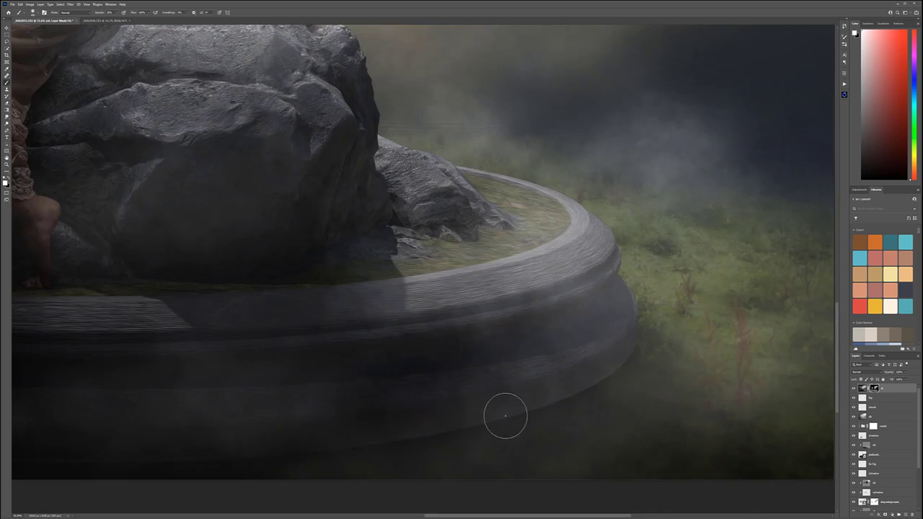
key("ctrl+0")
key("]")
key("]")
key("]")
key("]")
key("]")
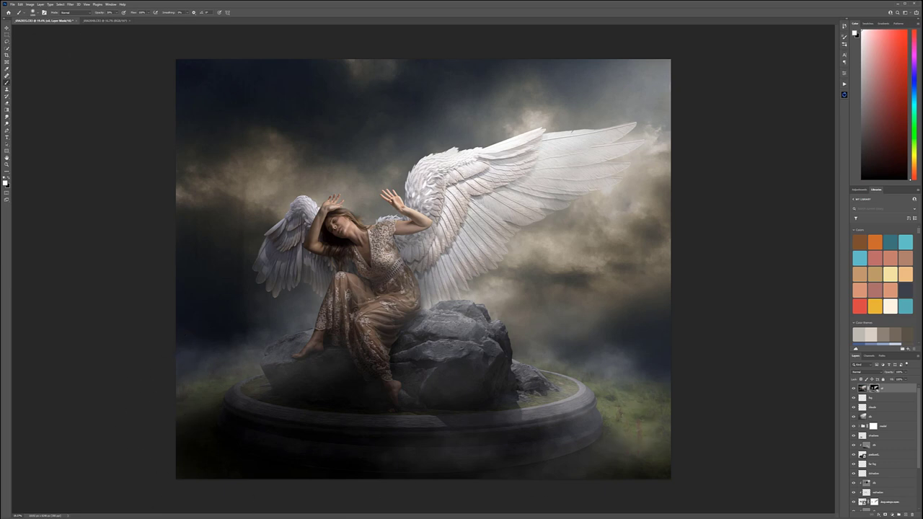
Step: Open the Oniric plugin and generate a new glow element from the artwork
key("v")
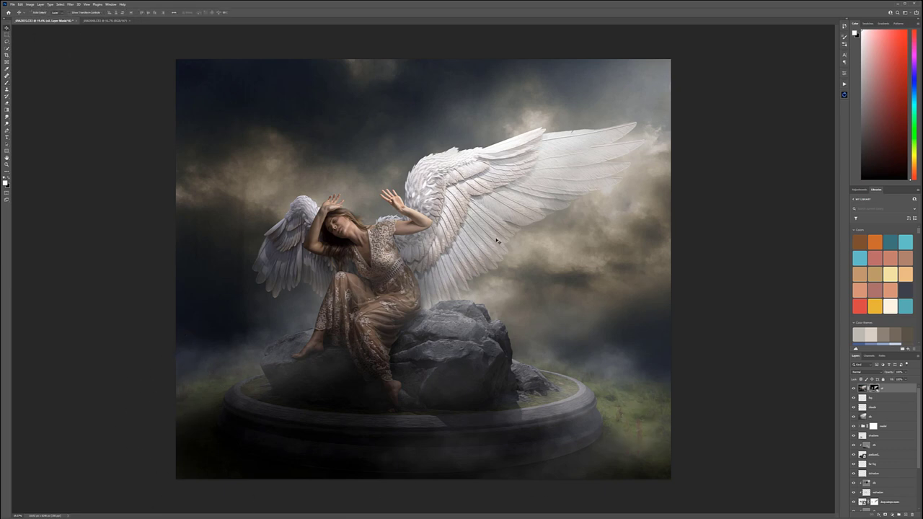
key("ctrl+minus")
key("ctrl+minus")
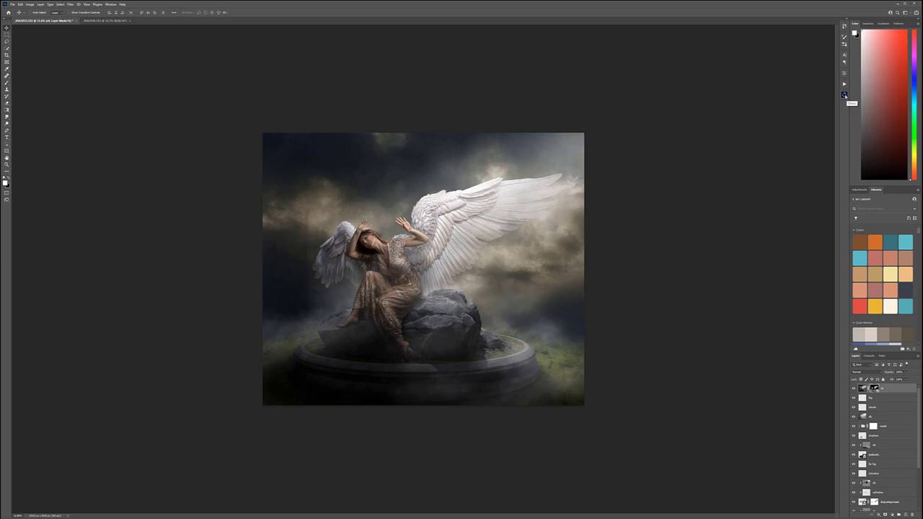
left_click(844, 94)
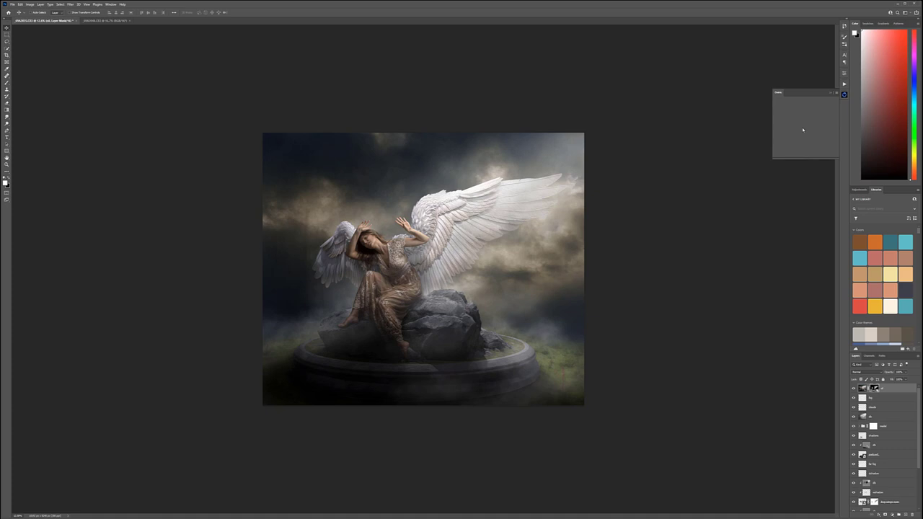
key("b")
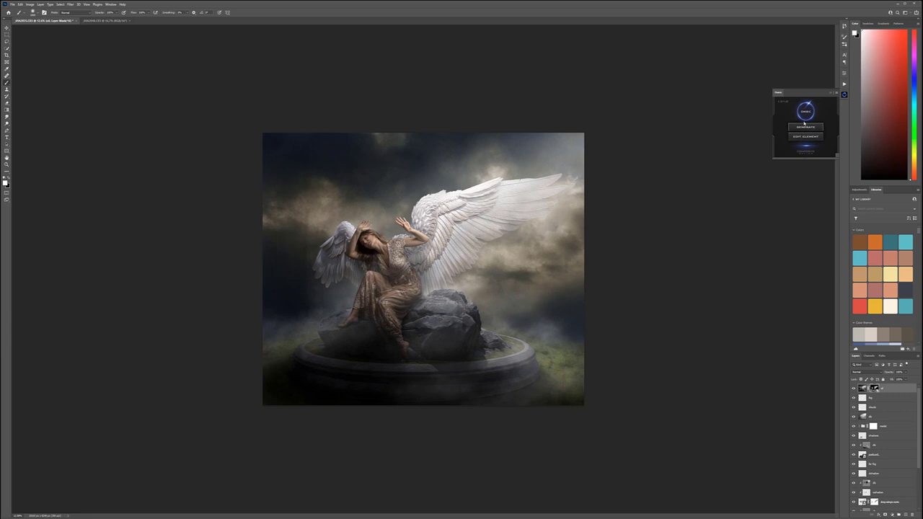
left_click(807, 133)
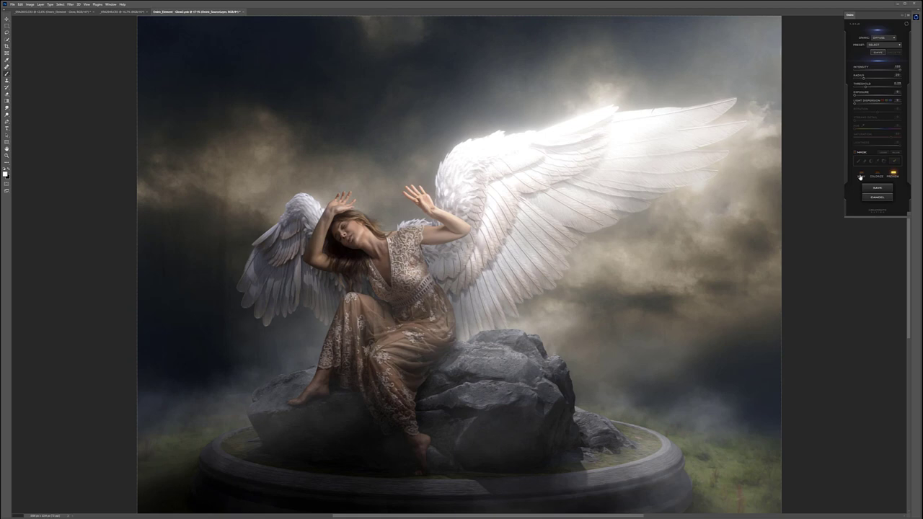
Step: Extend the glow's threshold to cover more of the wing using the view overlay, and save the element as glow
left_click(862, 173)
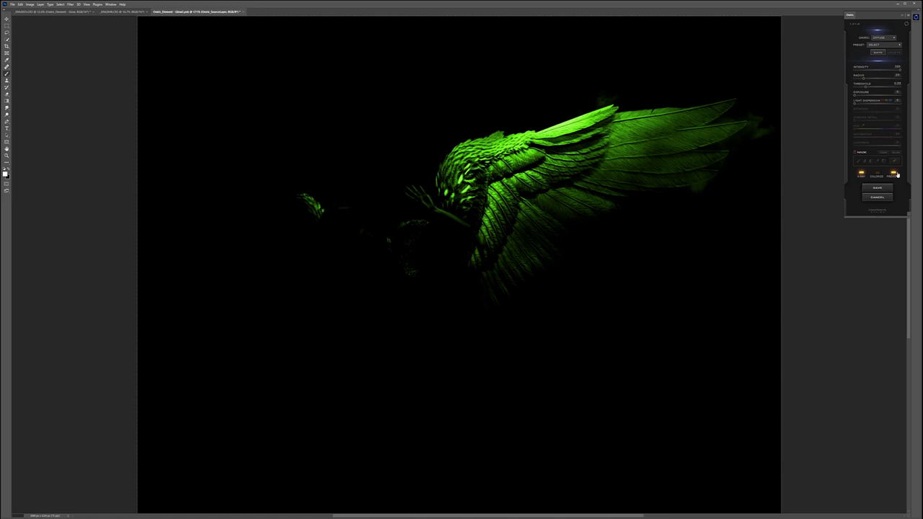
left_click(873, 89)
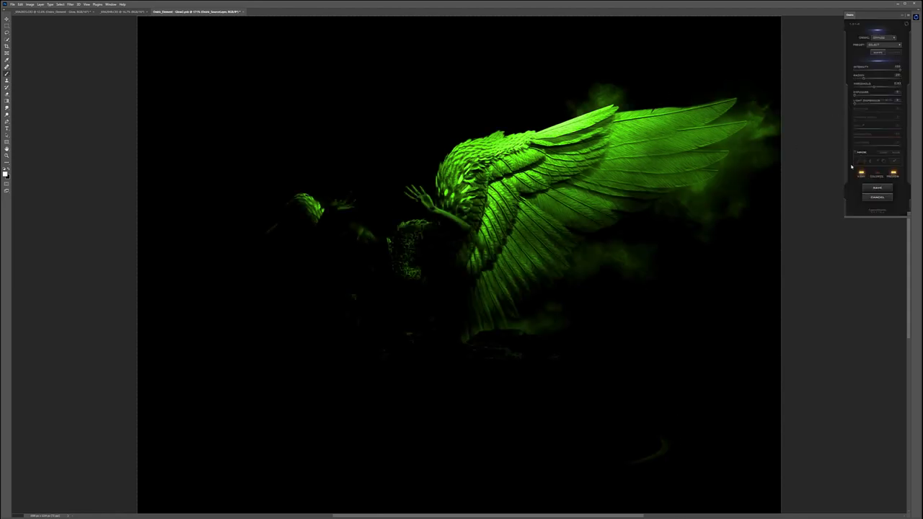
left_click(860, 175)
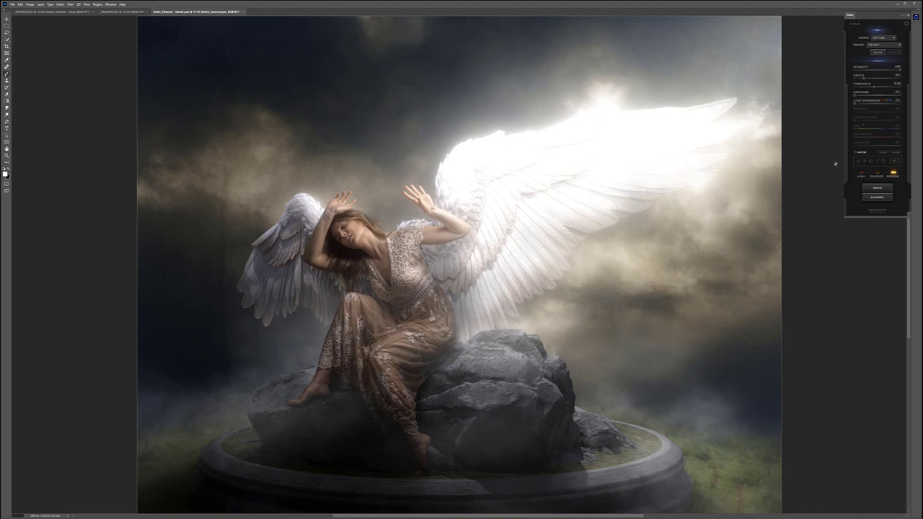
left_click(875, 187)
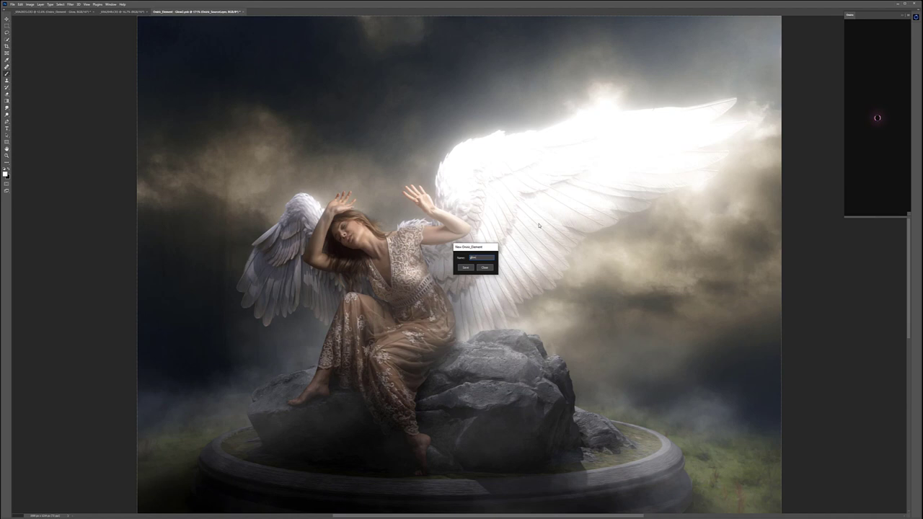
key("Return")
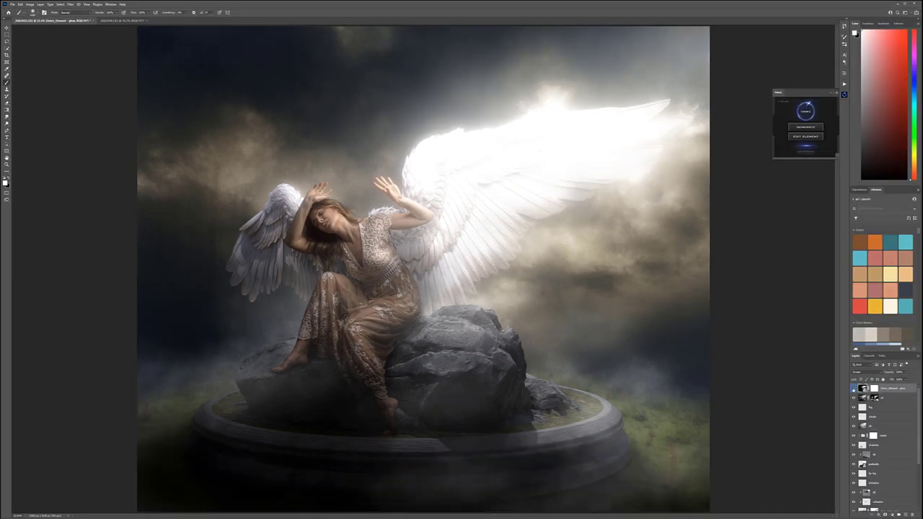
Step: Compare the whole composition with and without the glow layer
left_click(854, 389)
left_click(854, 389)
left_click(853, 388)
left_click(853, 387)
key("ctrl+minus")
key("ctrl+minus")
Step: Expand the model group and select its cast shadows layer for work on the dress and rock
key("ctrl+plus")
key("ctrl+plus")
key("ctrl+plus")
left_click_drag(464, 421, 484, 282)
key("ctrl+plus")
key("ctrl+plus")
key("ctrl+plus")
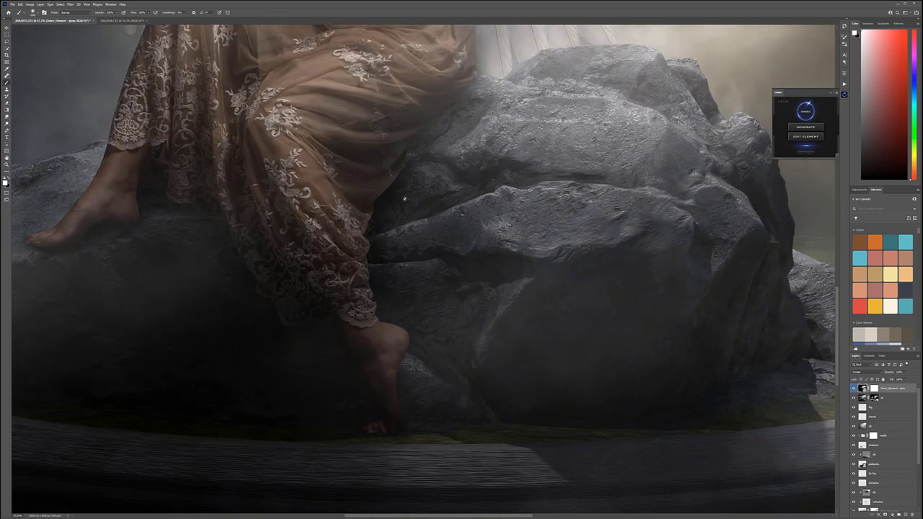
scroll(883, 411, "down", 3)
scroll(884, 416, "up", 3)
left_click(858, 435)
left_click(894, 445)
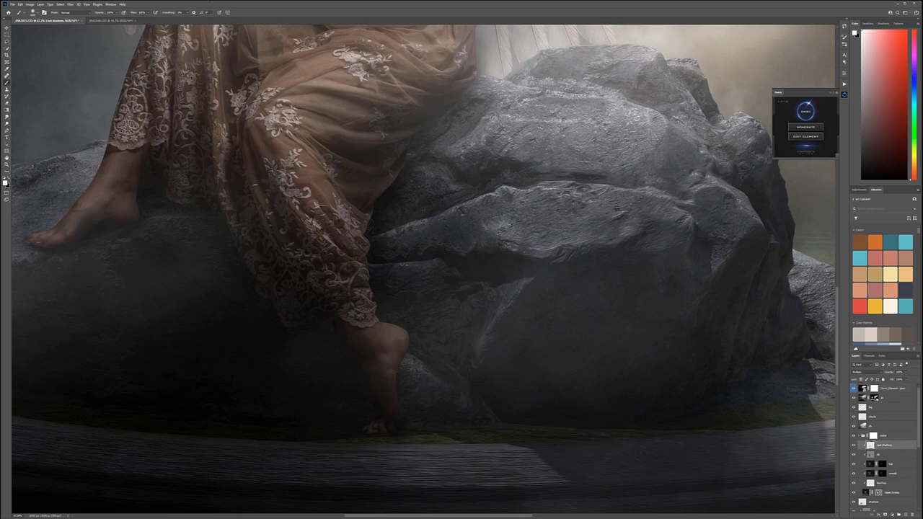
Step: Paint a soft shadow where the dress meets the rock, using a much smaller brush in the dark color
key("x")
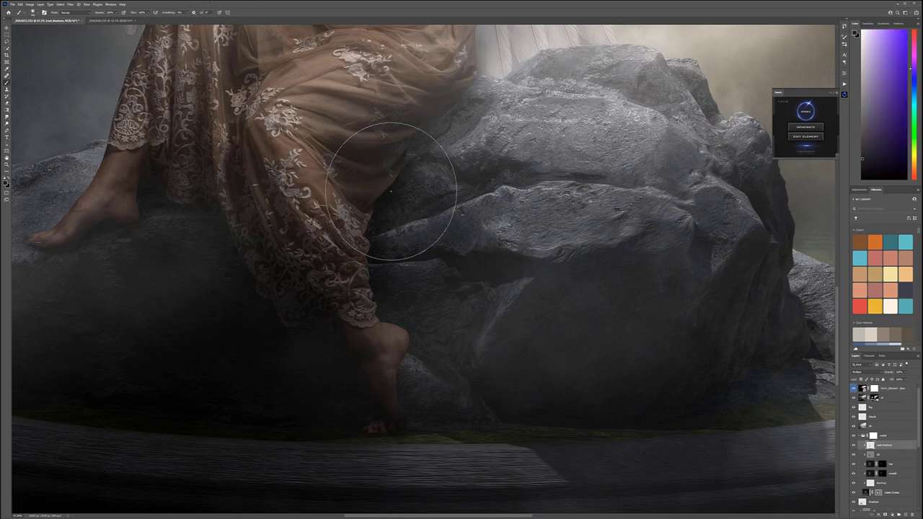
key("bracketleft")
key("bracketleft")
key("bracketleft")
key("bracketleft")
key("bracketleft")
key("bracketleft")
key("bracketleft")
key("bracketleft")
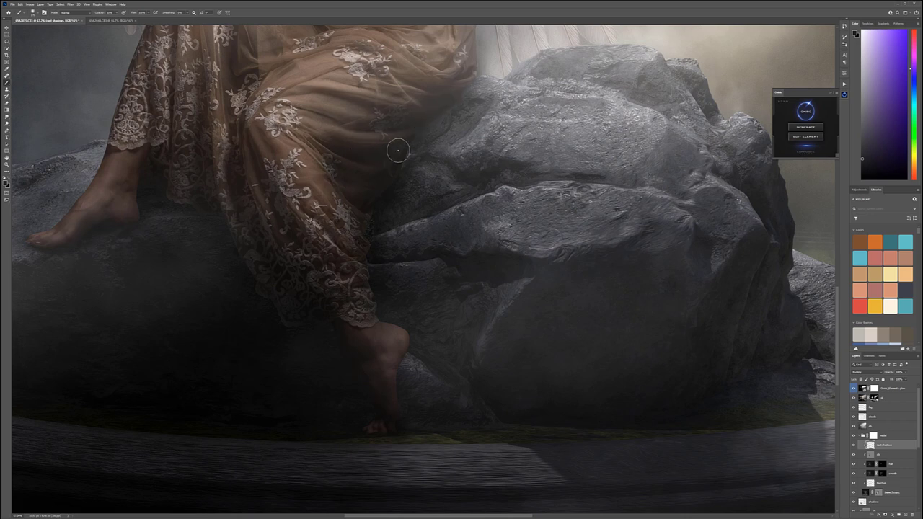
Step: Add another soft shadow along the dress edge against the rock and reduce the cast shadows layer's opacity
key("ctrl+0")
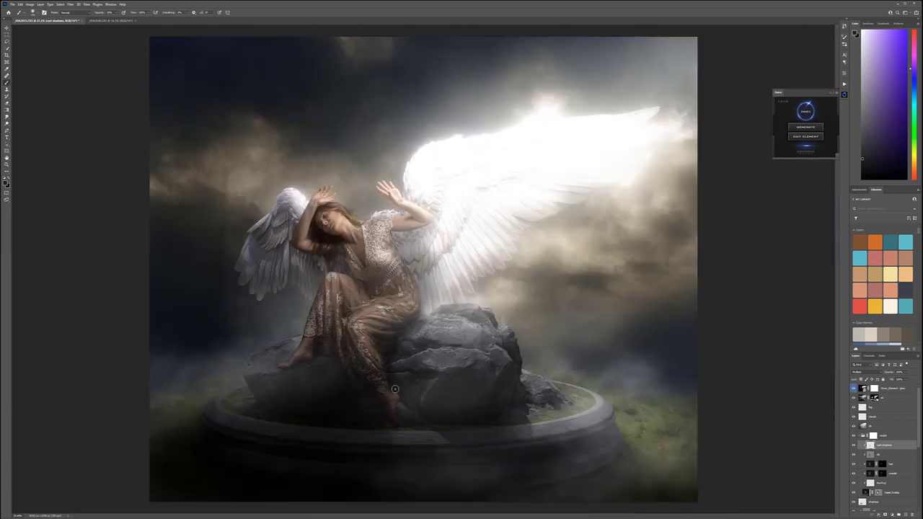
scroll(395, 389, "up", 3)
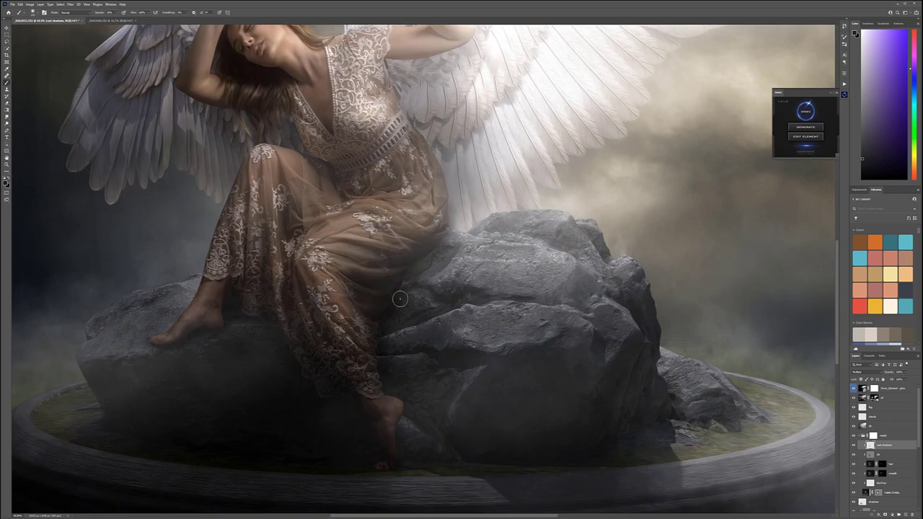
left_click_drag(416, 270, 405, 279)
left_click(906, 371)
left_click_drag(898, 379, 897, 379)
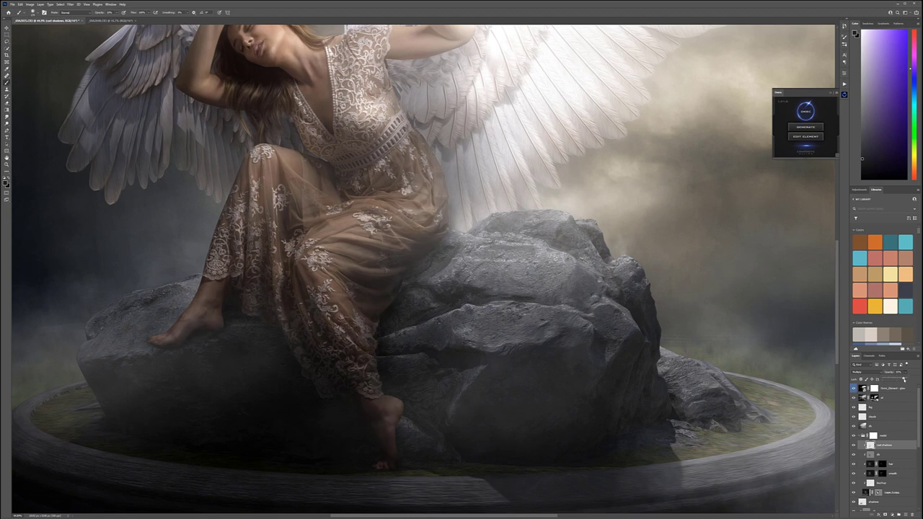
Step: Check the shadows layer below the woman, paint a soft shadow under her raised foot with a larger brush, and reselect the cast shadows layer
scroll(898, 438, "down", 2)
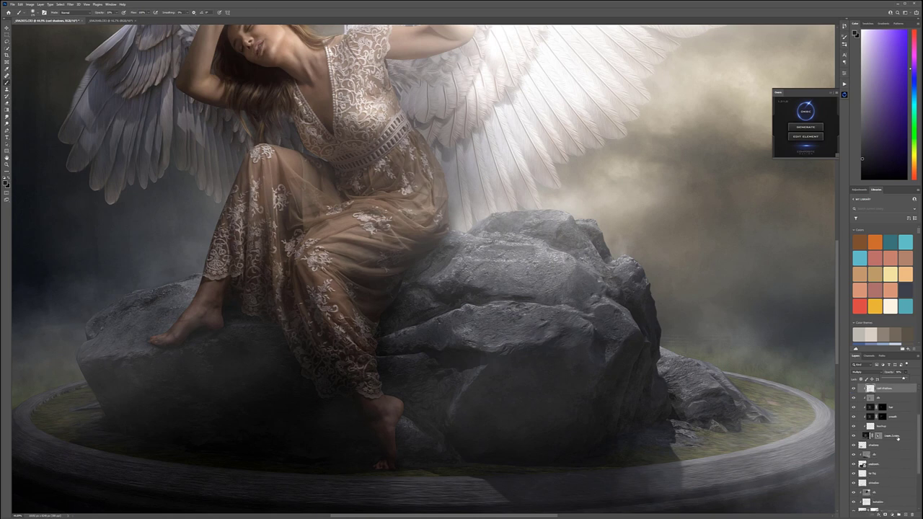
left_click(853, 446)
left_click(853, 446)
left_click(862, 445)
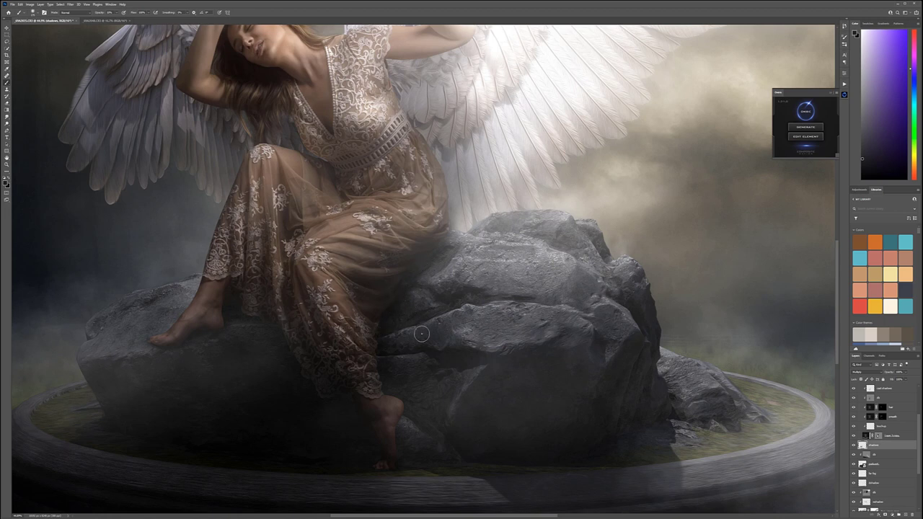
key("]")
key("]")
key("]")
key("]")
key("]")
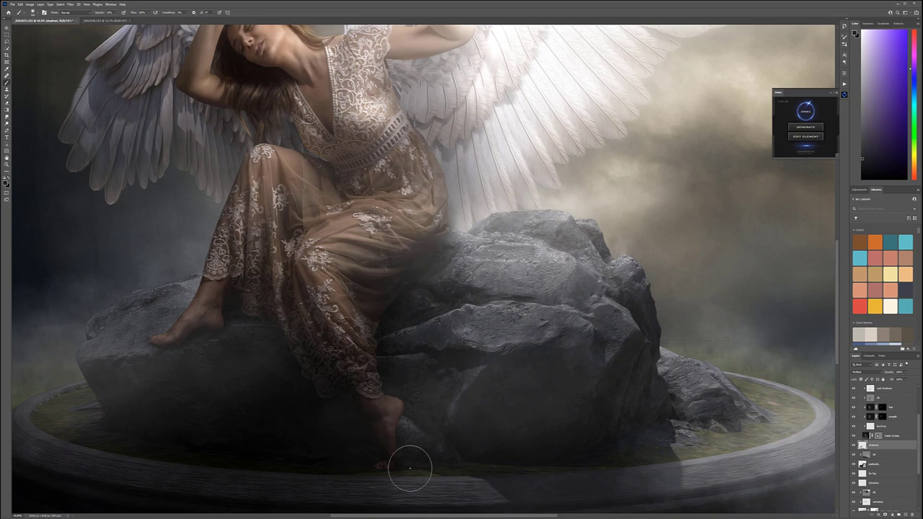
left_click_drag(222, 334, 225, 327)
left_click(884, 388)
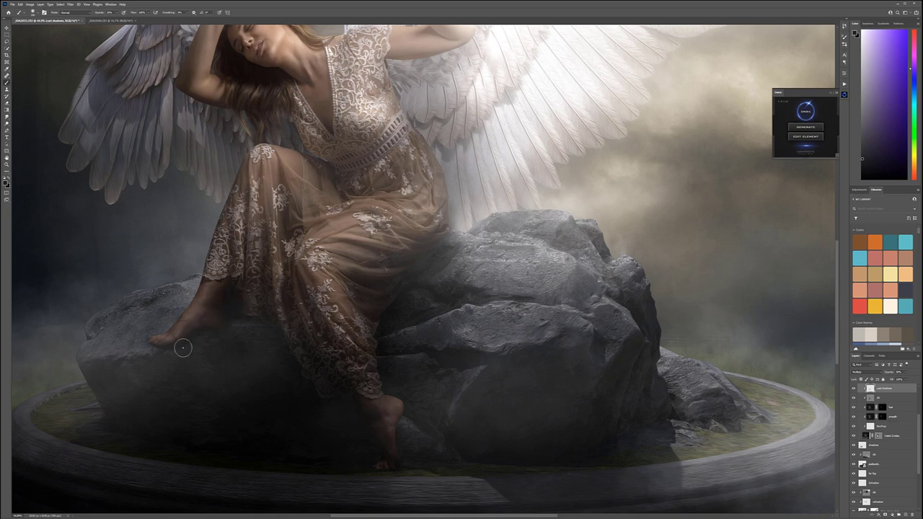
scroll(472, 433, "down", 5)
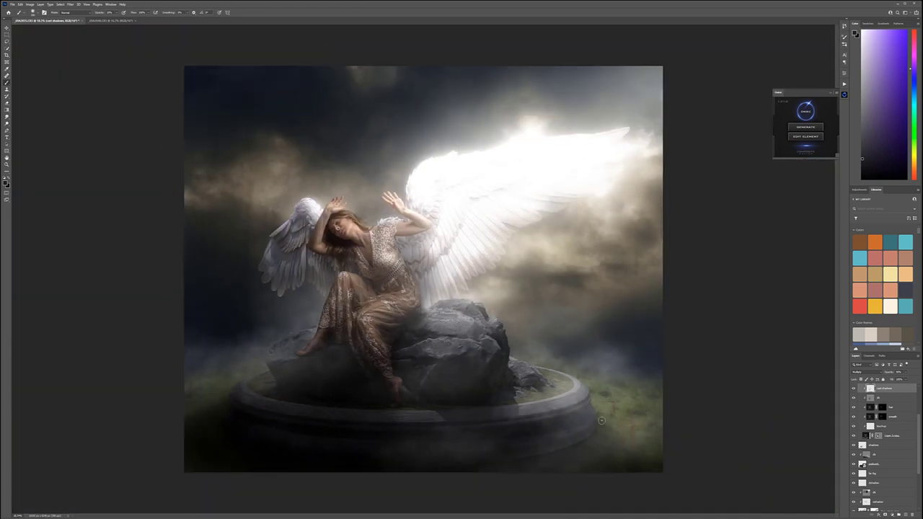
Step: Add a new clipped layer named overlay directly above the pedestal layer
scroll(874, 444, "down", 2)
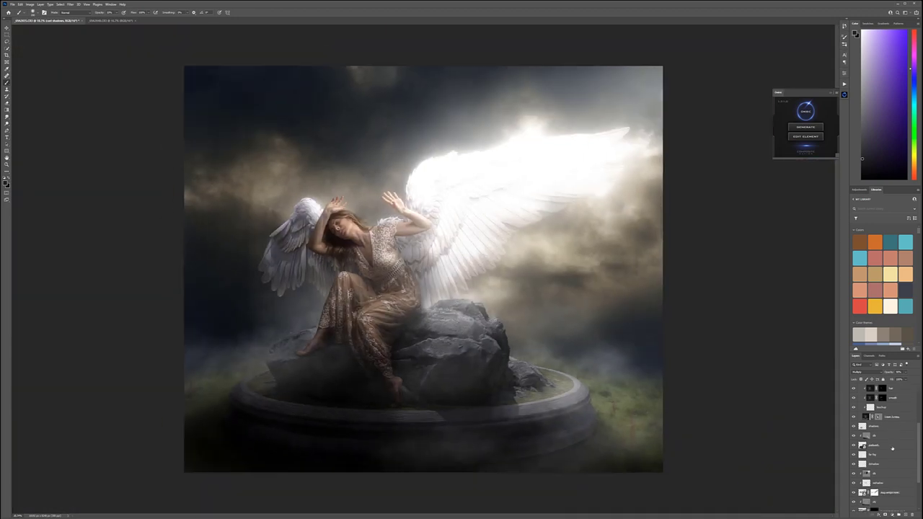
scroll(891, 450, "up", 2)
left_click(889, 435)
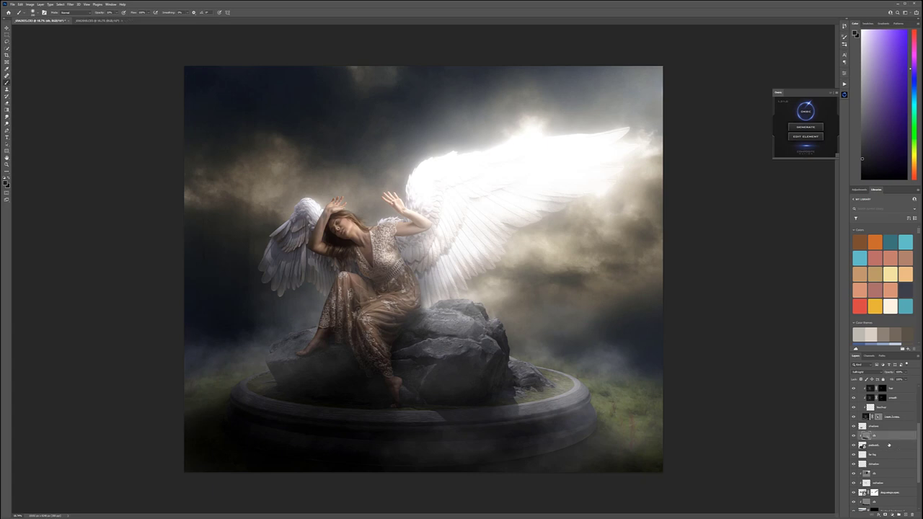
left_click(890, 445)
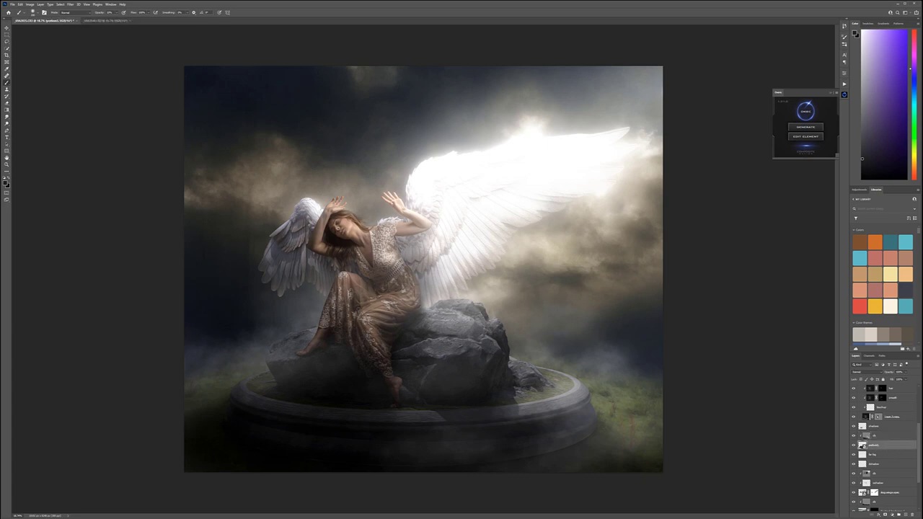
key("ctrl+shift+alt+n")
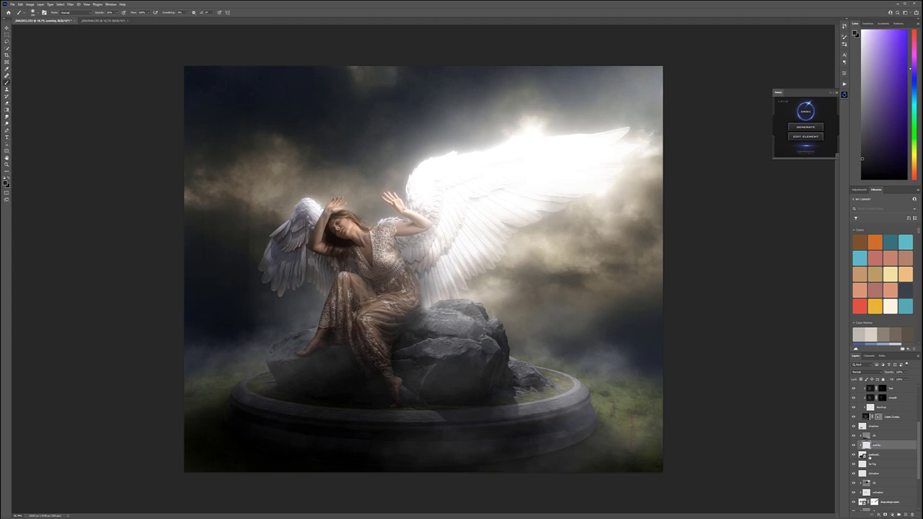
Step: Clone over the lower outer edge of the pedestal beside the grass, using the Clone Stamp with a much smaller brush
scroll(571, 470, "up", 3)
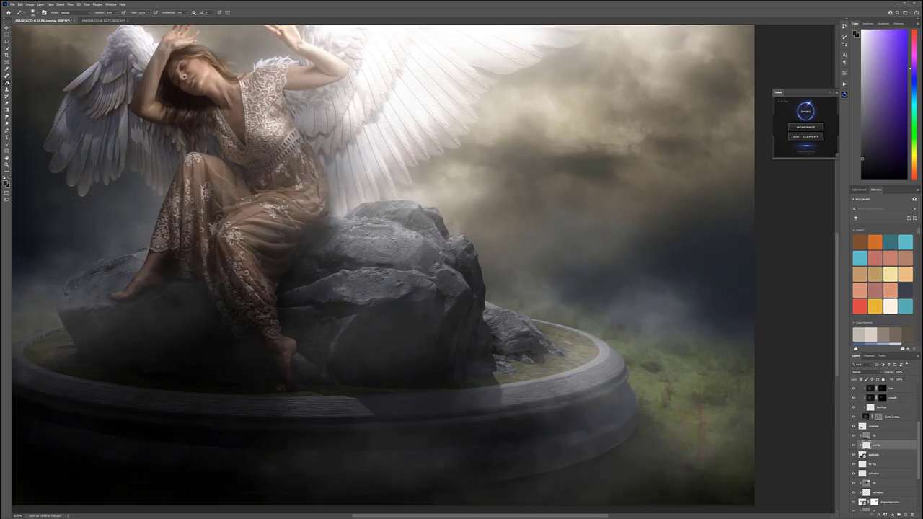
left_click(7, 90)
left_click_drag(653, 417, 587, 319)
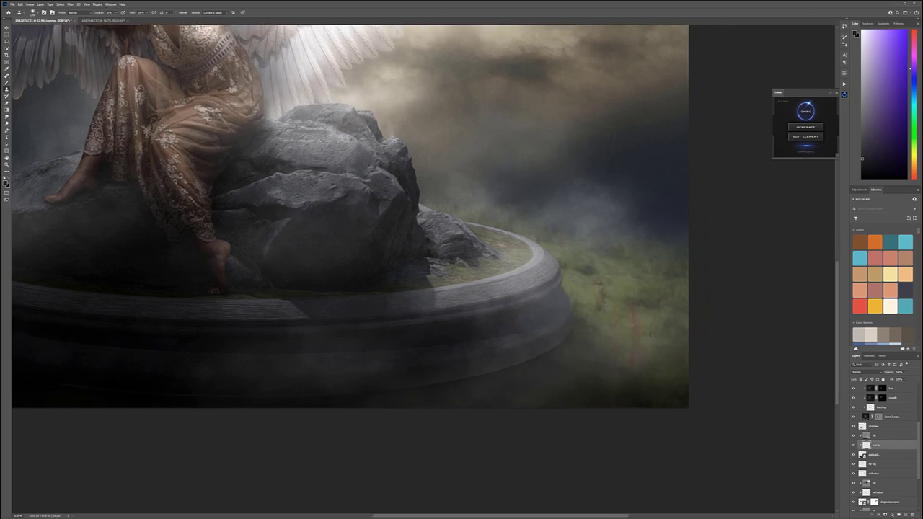
left_click(550, 367)
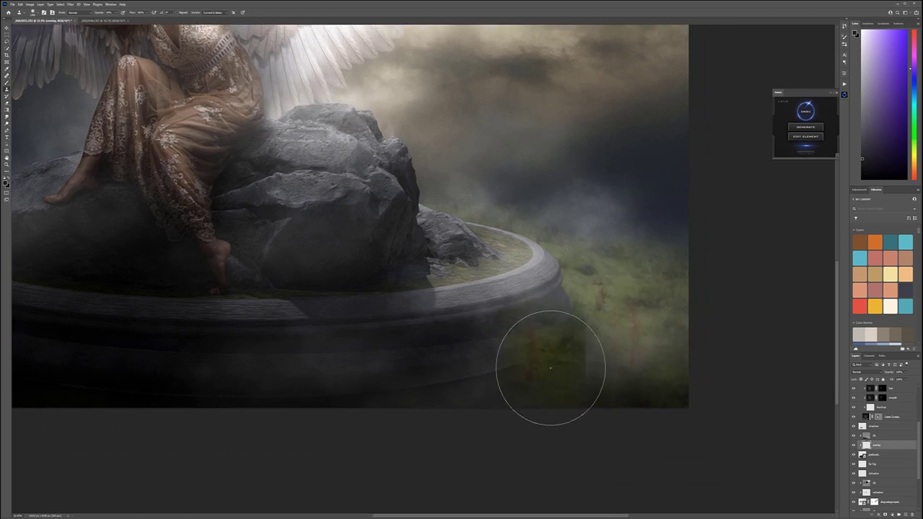
key("bracketleft")
key("bracketleft")
key("bracketleft")
key("bracketleft")
key("bracketleft")
key("bracketleft")
key("bracketleft")
key("bracketleft")
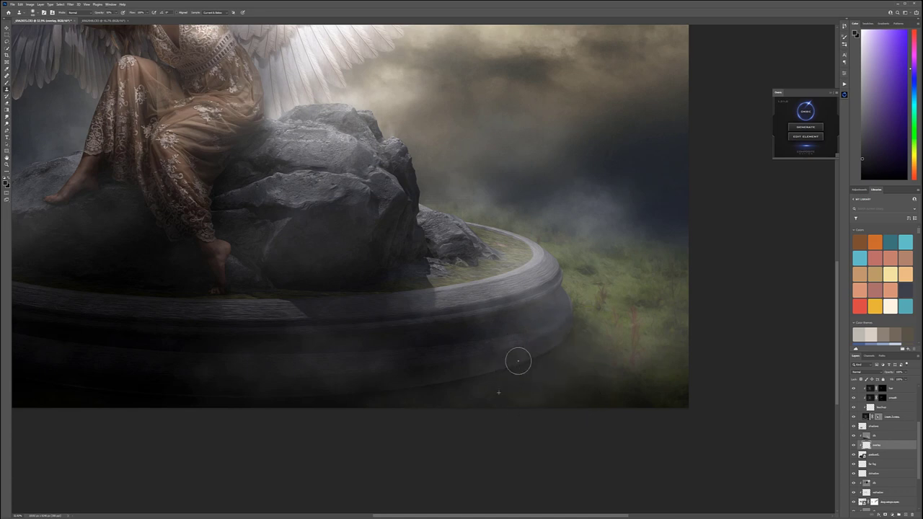
mouse_move(501, 372)
left_mouse_down()
mouse_move(565, 339)
mouse_move(573, 324)
left_mouse_up()
Step: Move the overlay layer one position higher in the stack and clone along the pedestal's base to refine its lower edge
left_click_drag(897, 445, 897, 434)
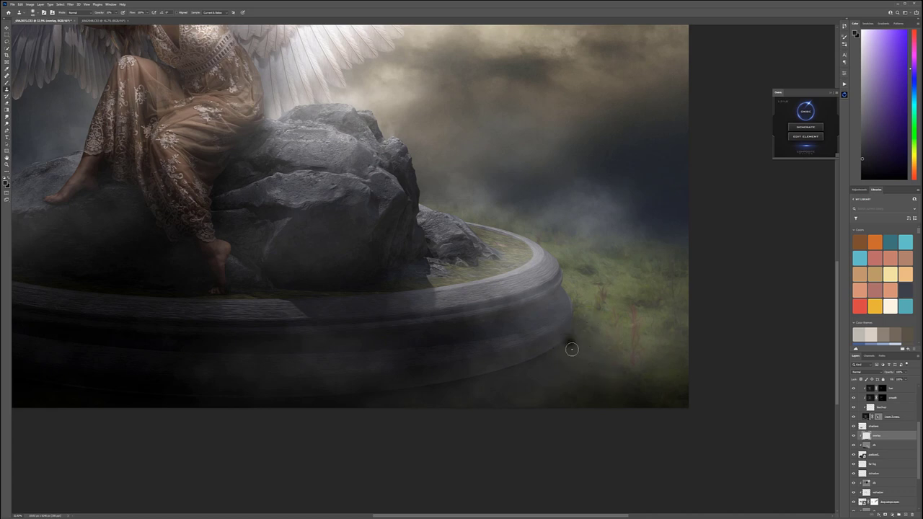
mouse_move(568, 333)
left_mouse_down()
mouse_move(487, 377)
mouse_move(351, 396)
left_mouse_up()
left_click_drag(417, 388, 442, 391)
left_click_drag(414, 385, 477, 375)
left_click_drag(578, 374, 565, 376)
mouse_move(550, 348)
left_mouse_down()
mouse_move(459, 382)
mouse_move(394, 377)
mouse_move(466, 373)
mouse_move(563, 328)
left_mouse_up()
scroll(881, 445, "up", 2)
scroll(517, 350, "down", 5)
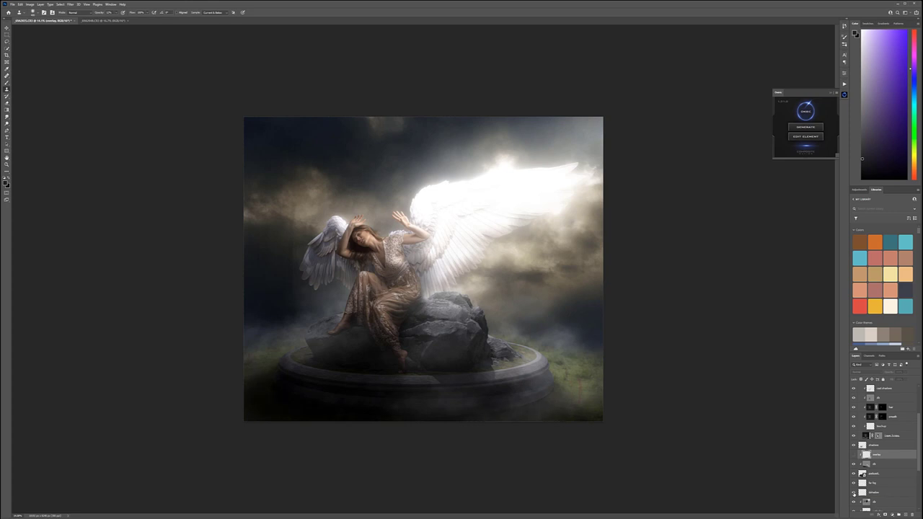
Step: Add a layer mask to the Multiply shadow layer beneath the pedestal's fog and soften the shadow with a black brush
left_click(883, 493)
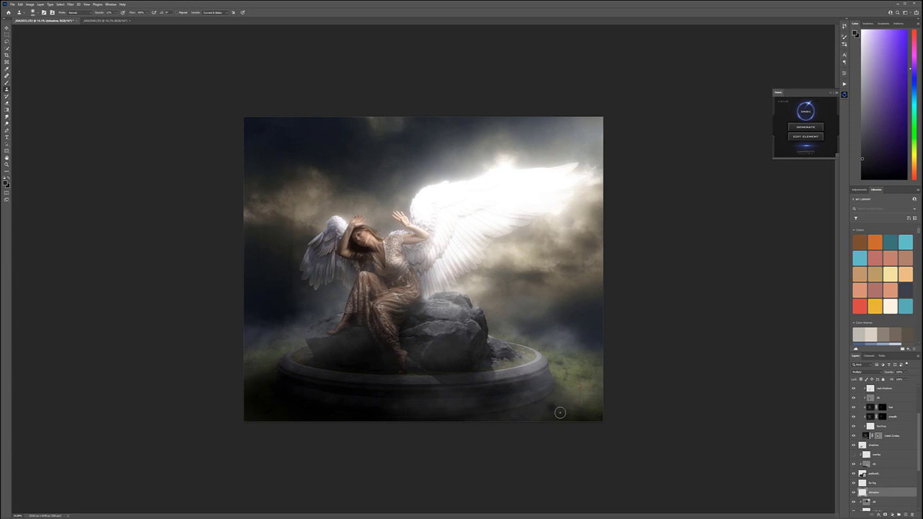
left_click(884, 514)
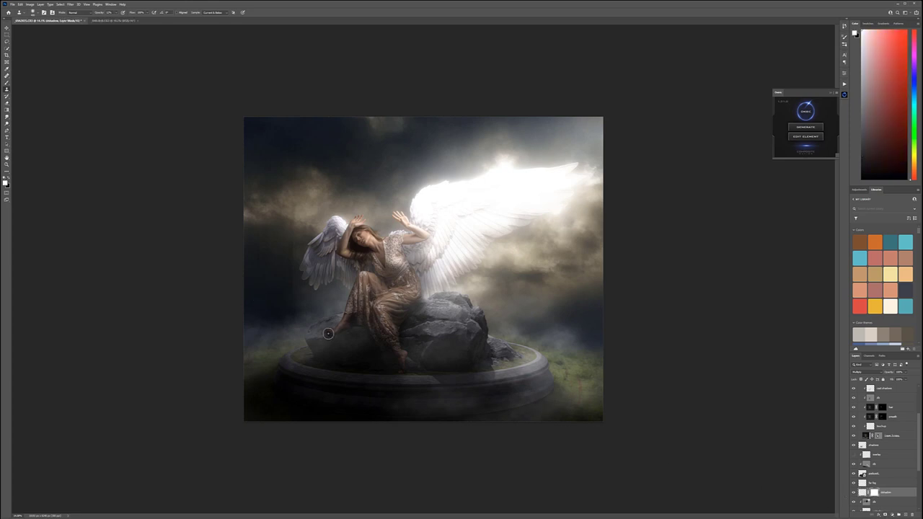
key("x")
key("b")
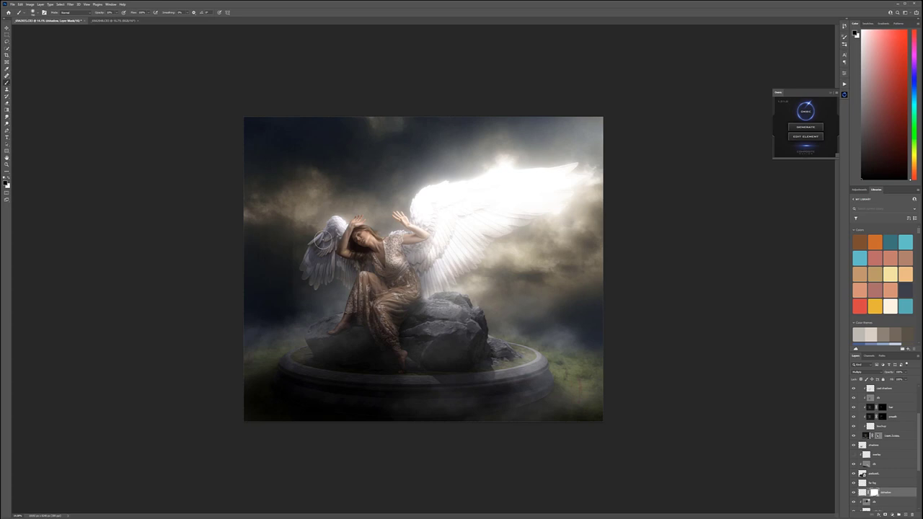
scroll(324, 240, "down", 5)
scroll(427, 181, "up", 1)
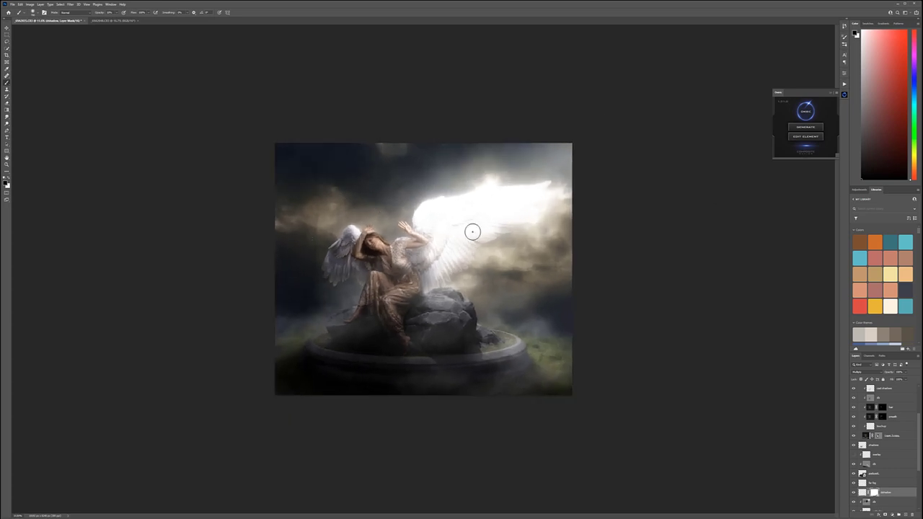
scroll(471, 231, "up", 2)
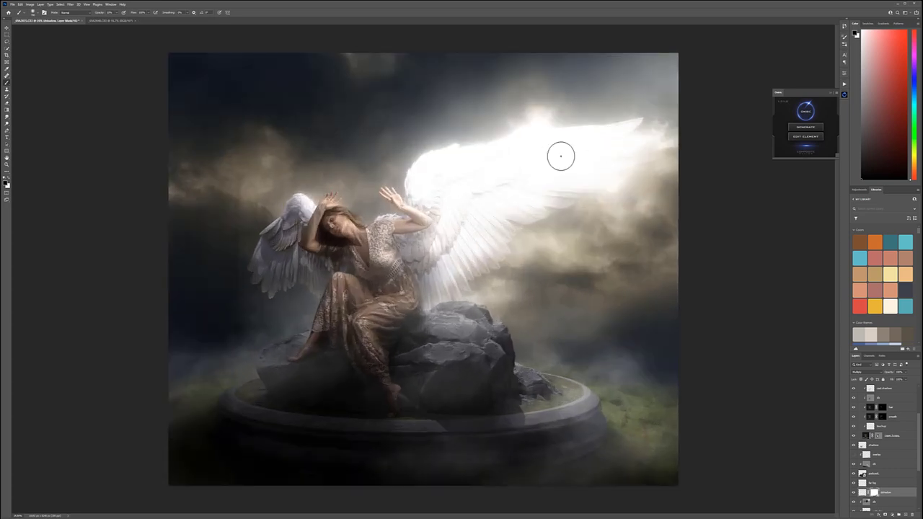
Step: Mask the Oniric glow off the large wing with a larger black brush to recover its feather detail
scroll(911, 439, "up", 3)
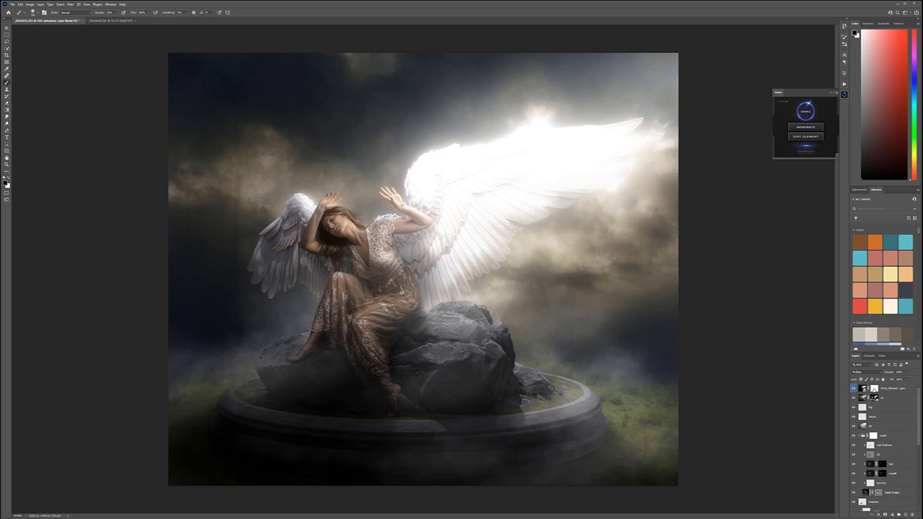
left_click(876, 389)
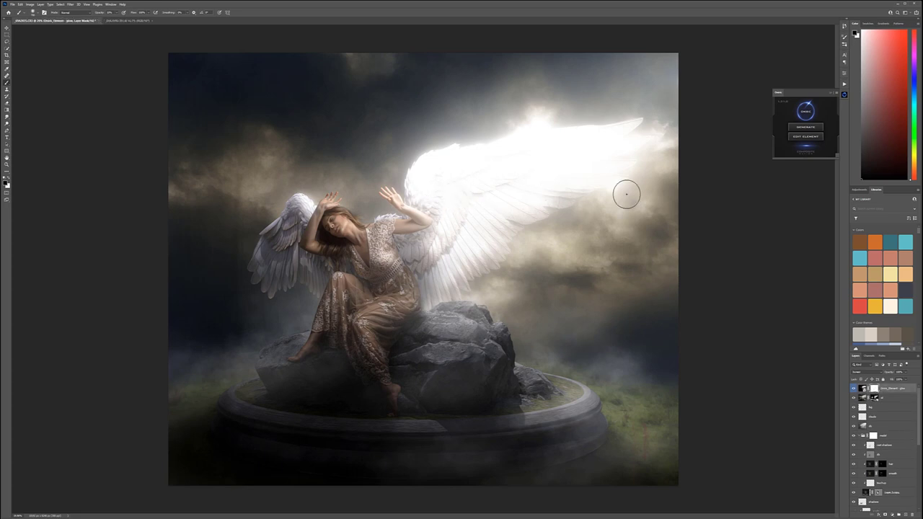
key("bracketright")
key("bracketright")
key("bracketright")
key("bracketright")
key("bracketright")
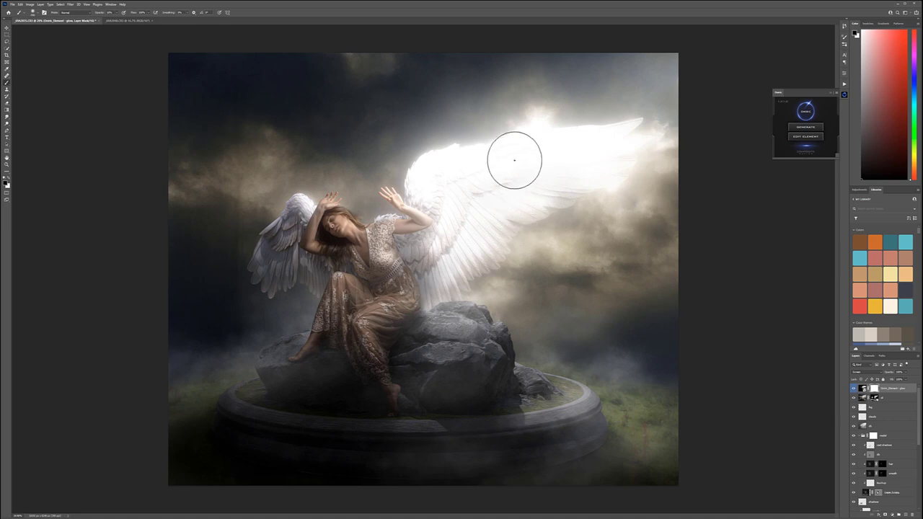
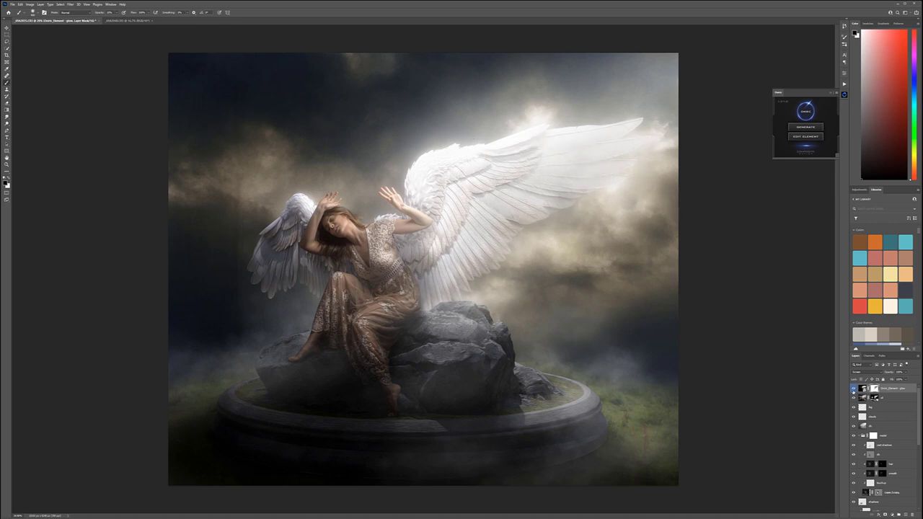
Step: Compare the composition with and without the masked glow, and reduce the glow layer's opacity
left_click(854, 387)
left_click(854, 388)
left_click(853, 388)
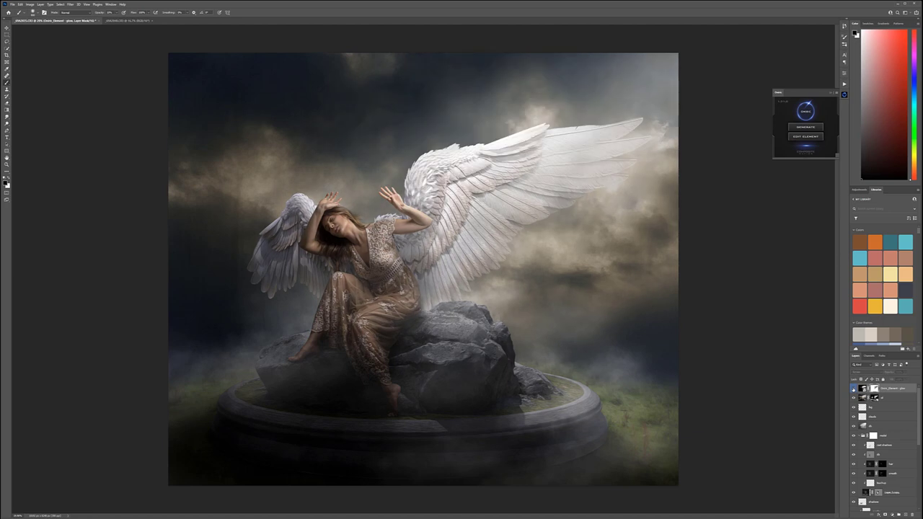
left_click(853, 388)
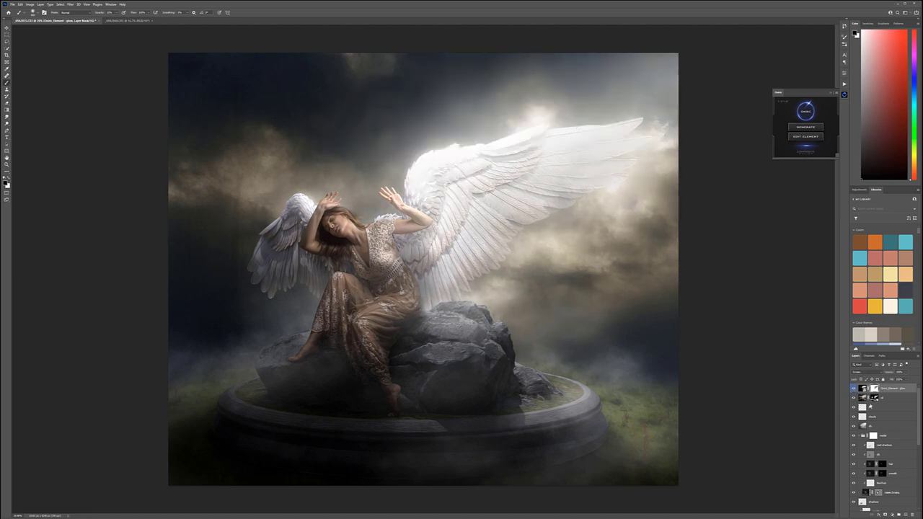
left_click(853, 388)
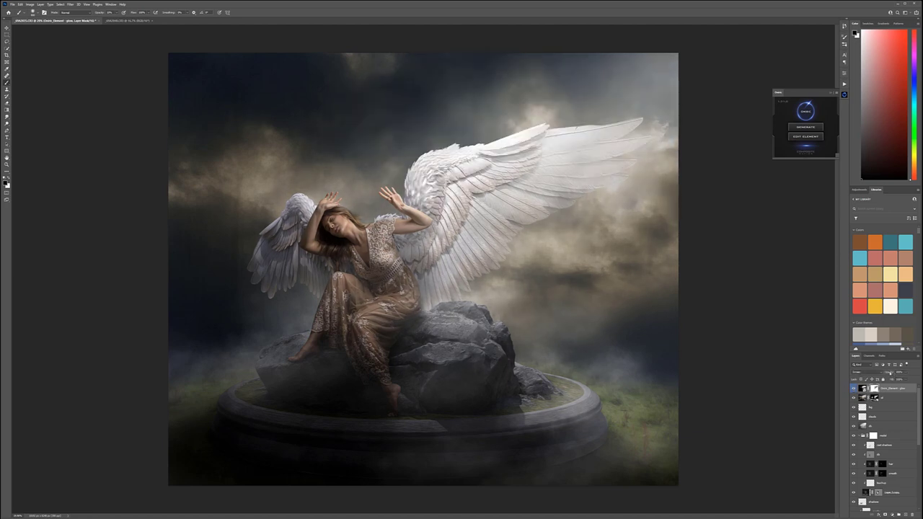
left_click_drag(889, 372, 907, 372)
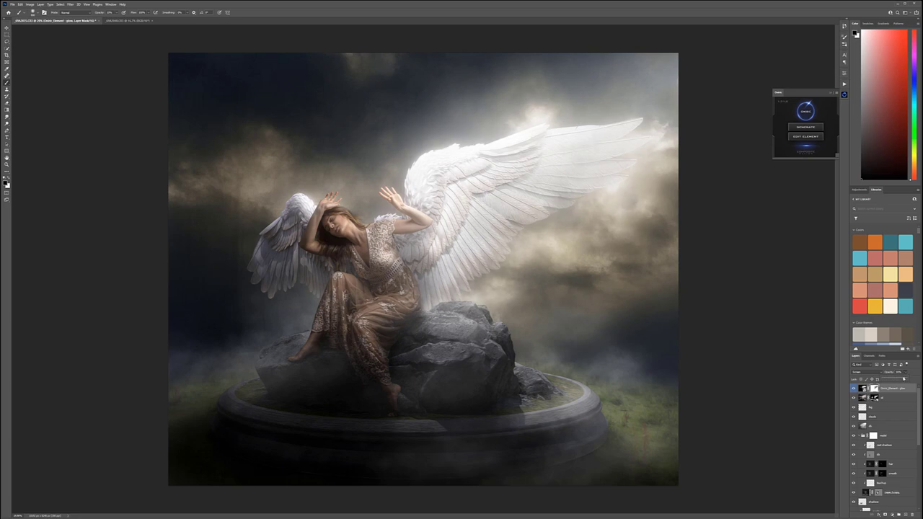
left_click(863, 387)
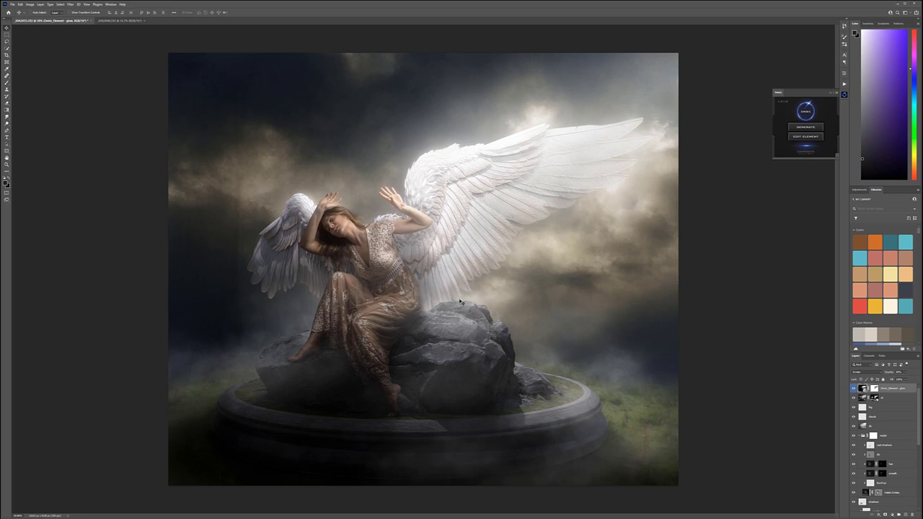
scroll(461, 301, "down", 7)
scroll(462, 301, "up", 4)
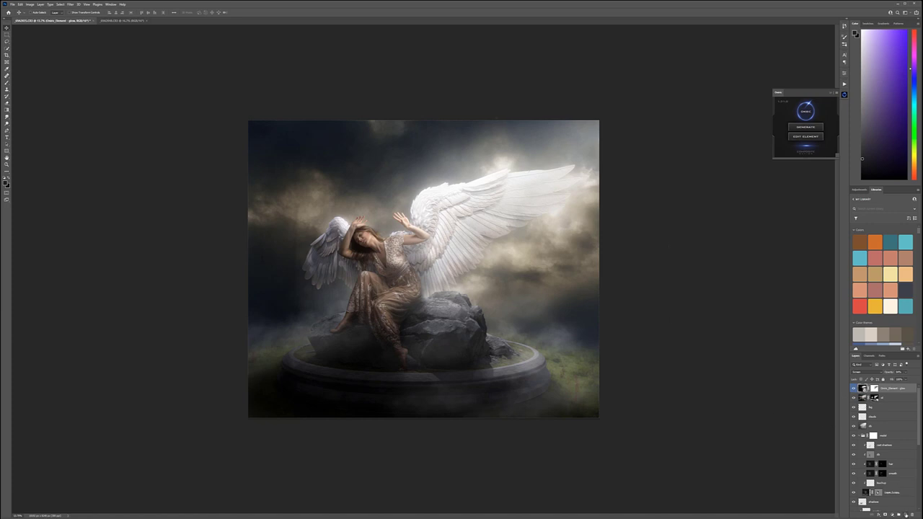
Step: Create a new layer at the top of the stack, rename it for noise and fill it with 50% gray
left_click(906, 514)
double_click(872, 388)
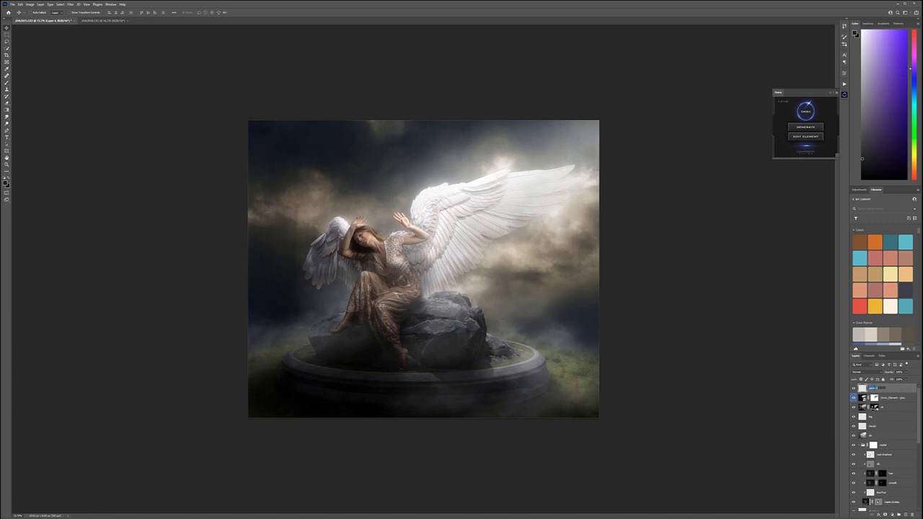
type("s")
key("Return")
key("shift+F5")
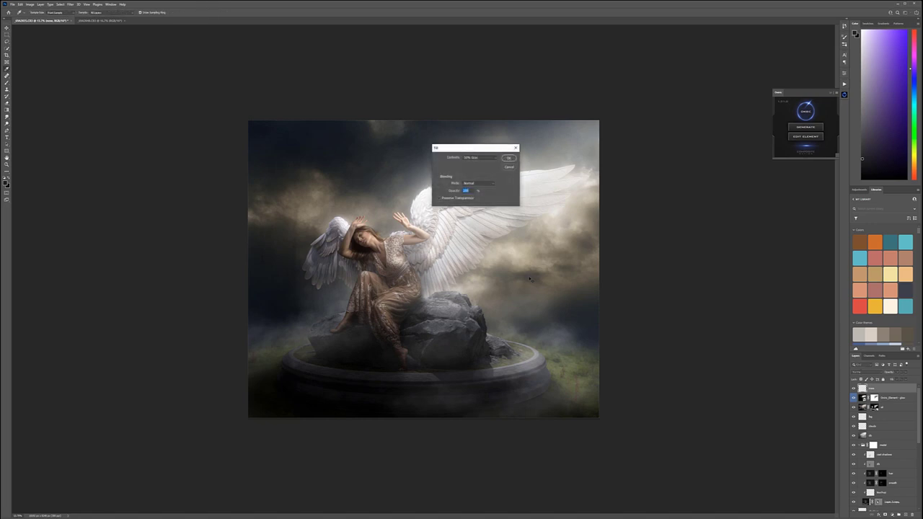
key("Return")
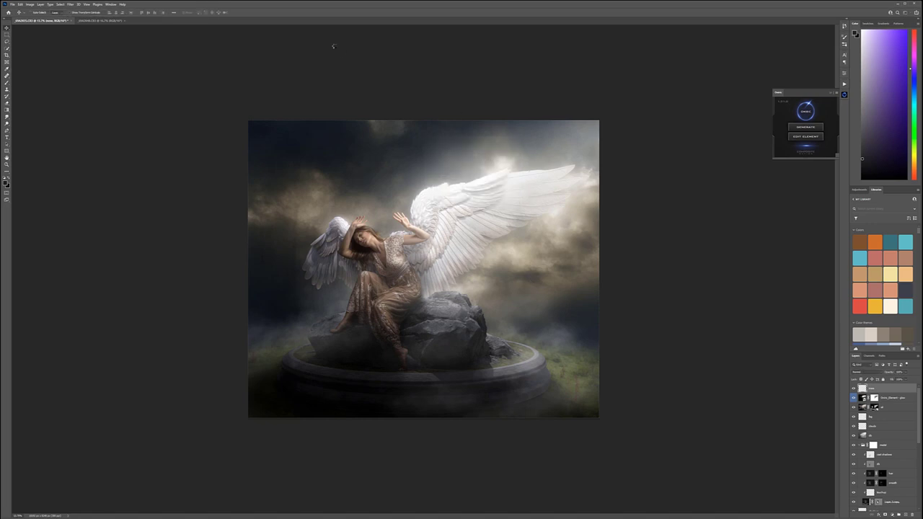
Step: Apply an Add Noise filter with uniform, monochromatic noise to the gray layer
left_click(71, 5)
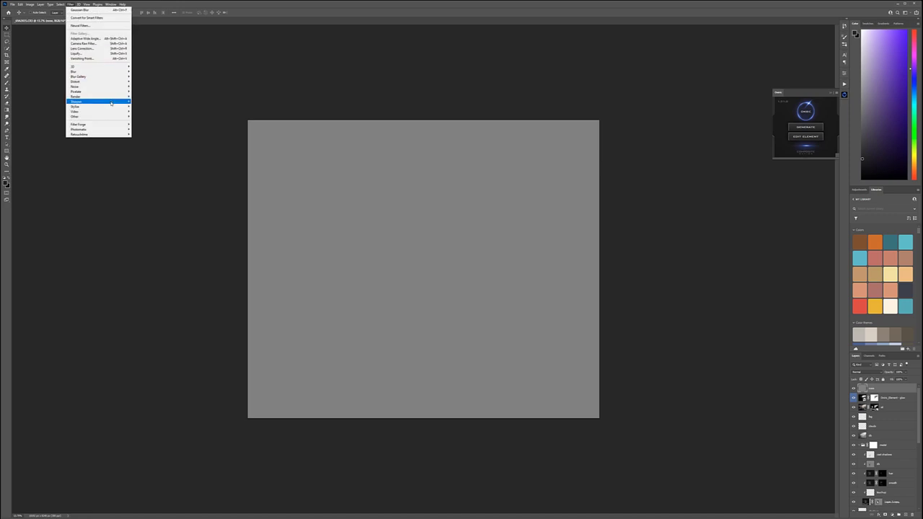
mouse_move(101, 81)
left_click(143, 86)
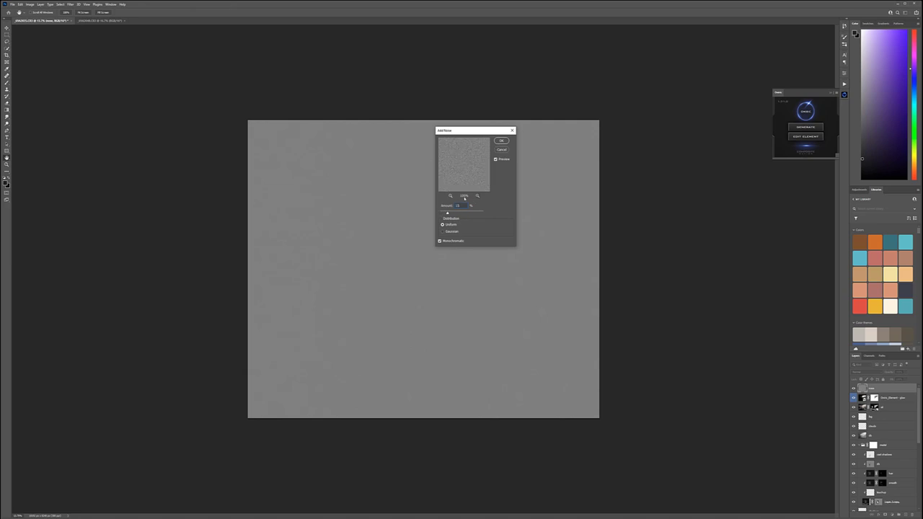
left_click(501, 141)
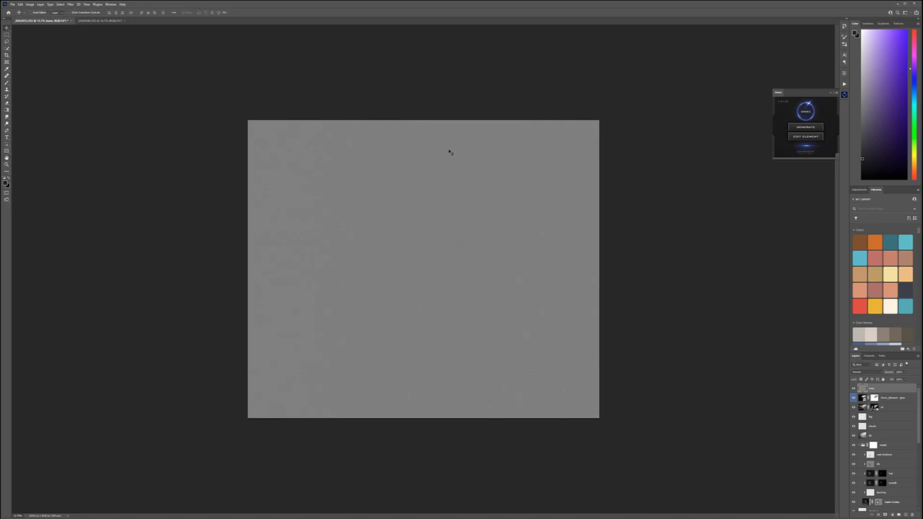
Step: Blend the noise layer in Soft Light mode and lower its opacity, judging the grain on the woman's face and the whole image
left_click(858, 371)
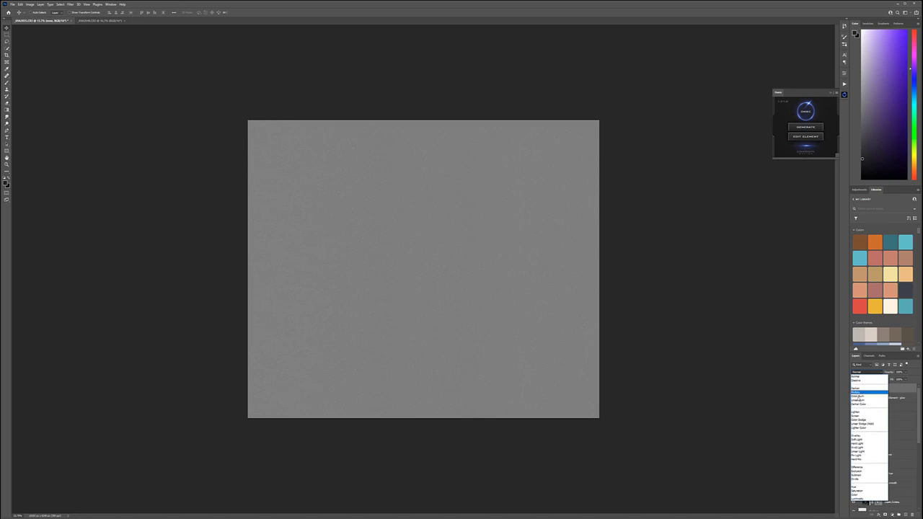
left_click(865, 438)
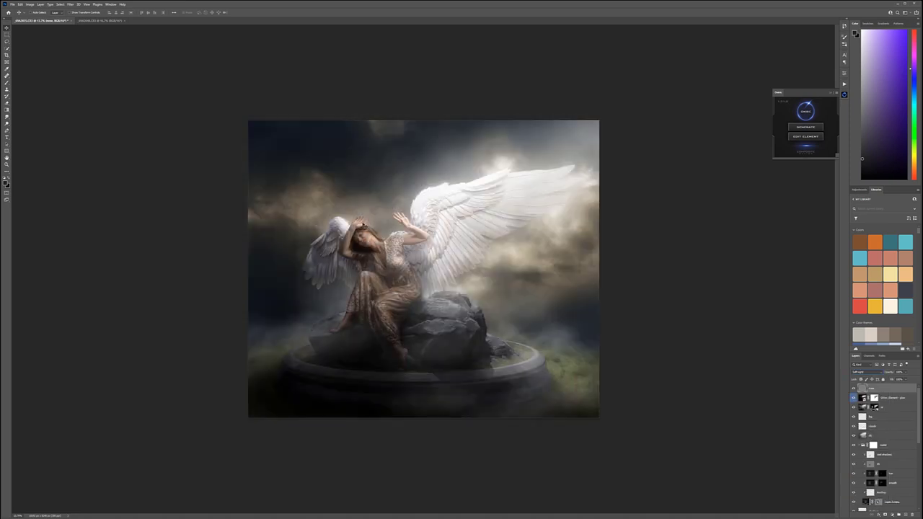
scroll(362, 224, "up", 2)
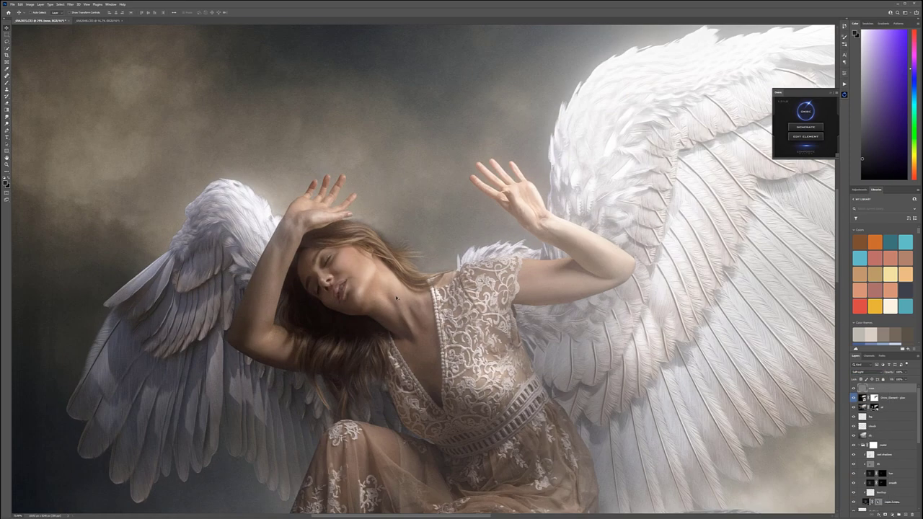
scroll(398, 289, "up", 5)
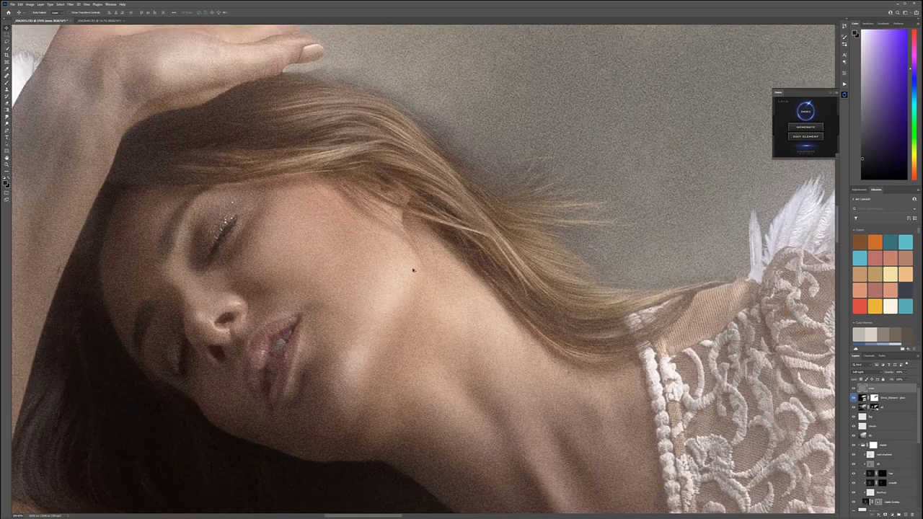
scroll(413, 269, "down", 3)
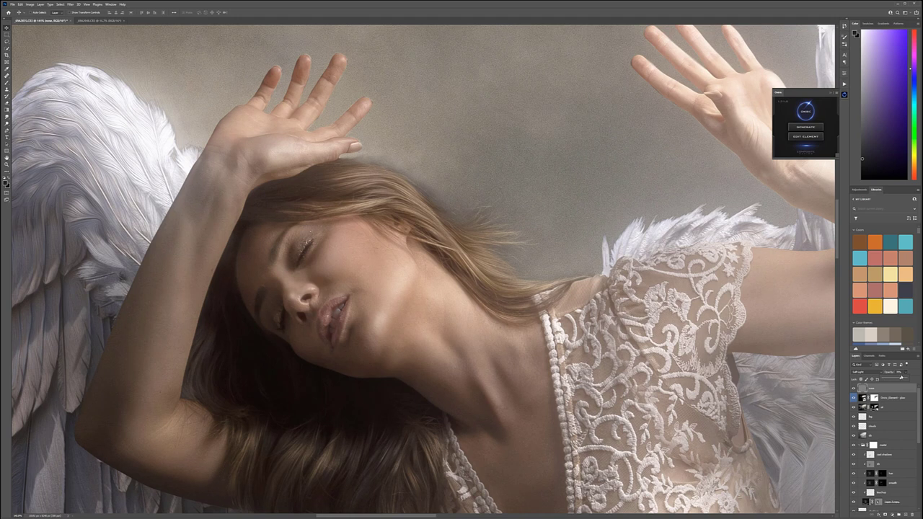
left_click(491, 259)
scroll(510, 305, "down", 10)
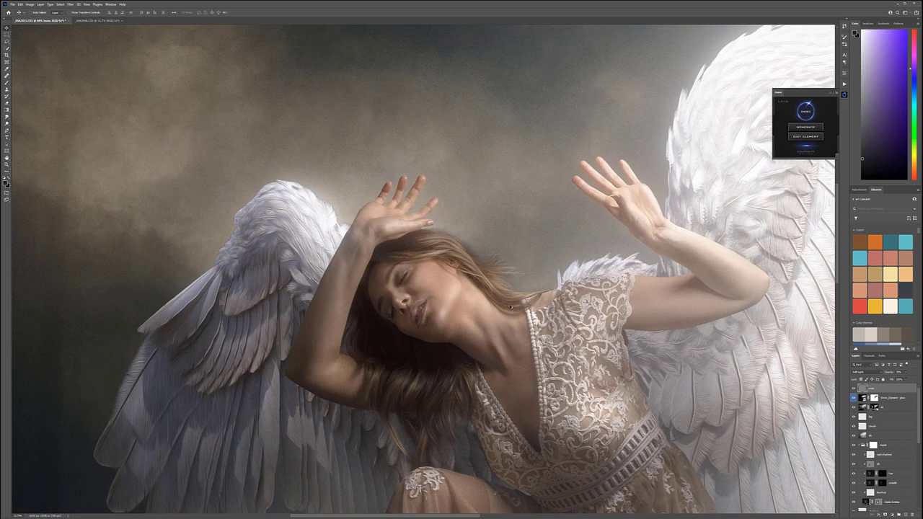
scroll(509, 308, "down", 1)
scroll(510, 309, "up", 2)
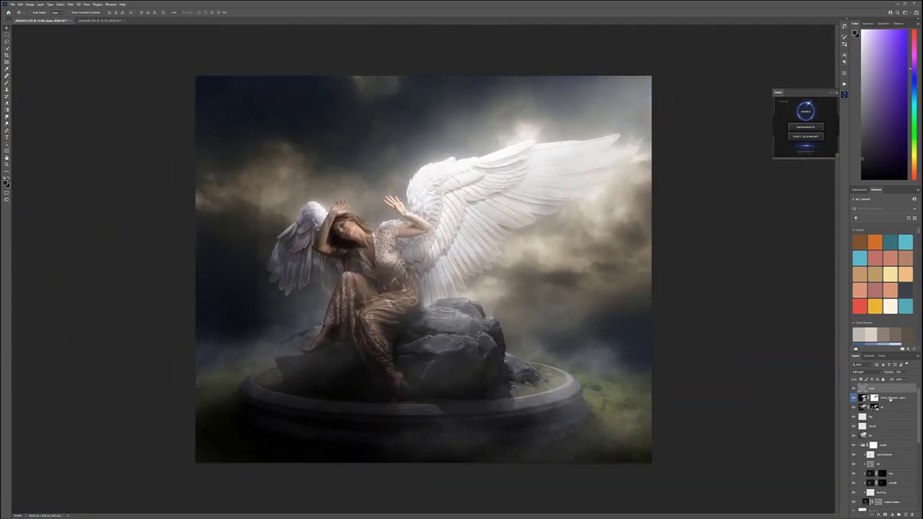
key("ctrl+minus")
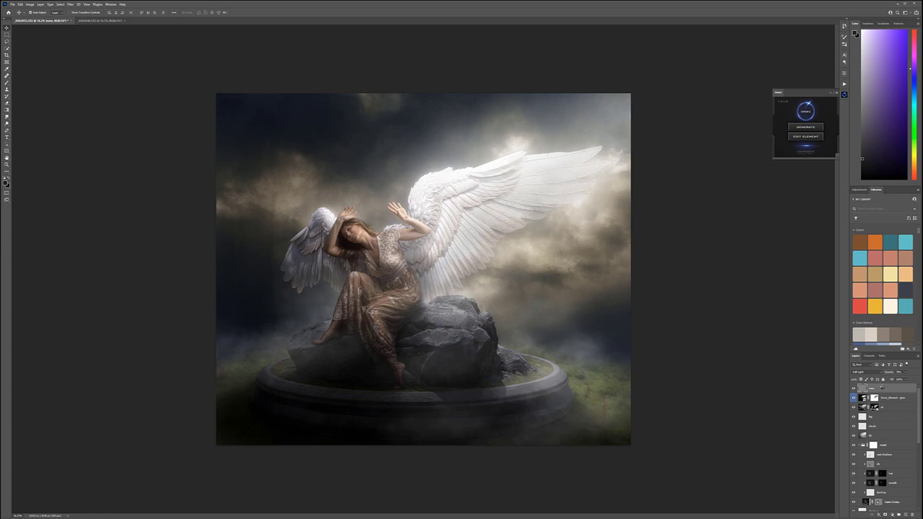
Step: Stamp all visible layers into a new layer at the top of the stack and rename it
key("ctrl+alt+shift+e")
double_click(875, 389)
type("c")
key("Return")
Step: Open Filter Forge on the stamped layer and decline its update check
left_click(72, 4)
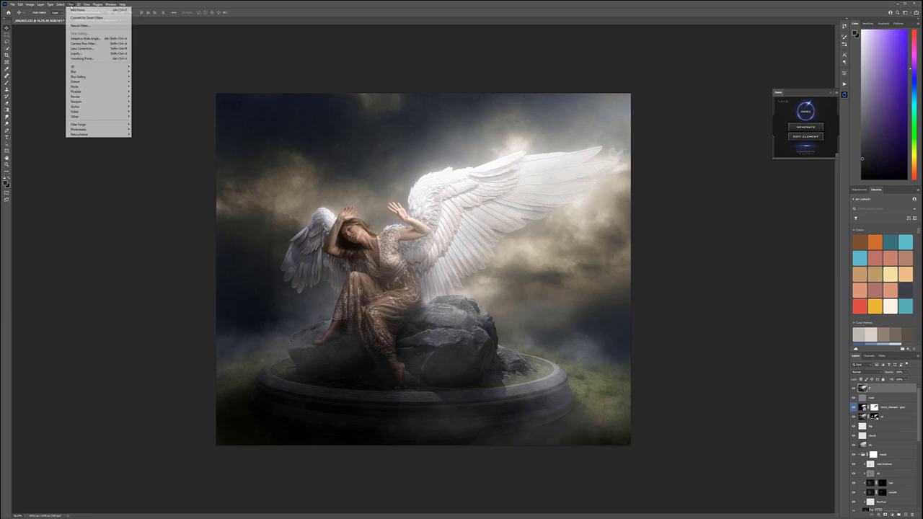
mouse_move(123, 125)
left_click(153, 123)
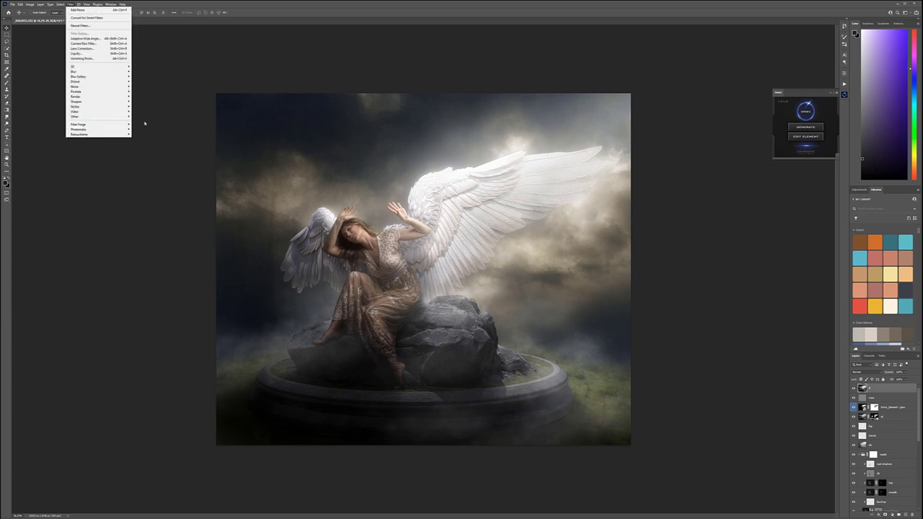
left_click(68, 5)
mouse_move(108, 124)
left_click(149, 129)
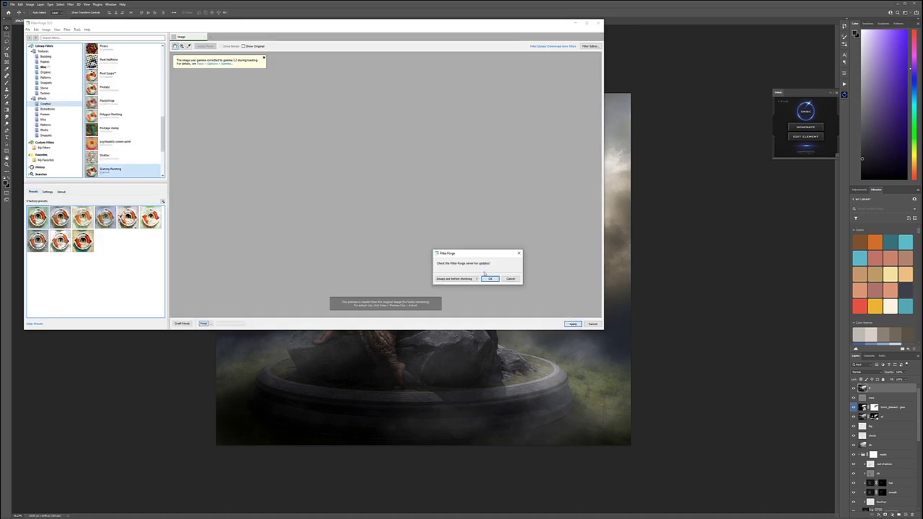
left_click(510, 279)
Step: Enlarge the Filter Forge window and pick a green-toned preset of the PhotoTone filter from the Photo effects
left_click_drag(605, 332, 845, 500)
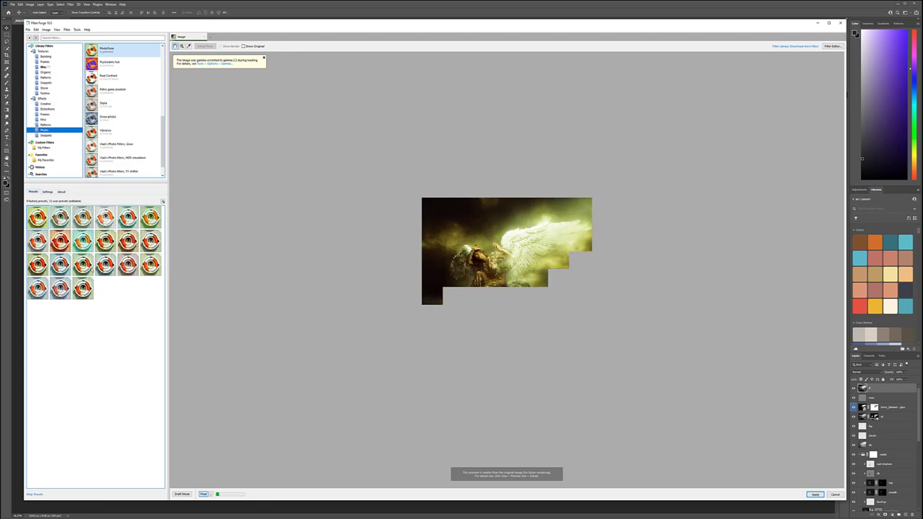
left_click(105, 265)
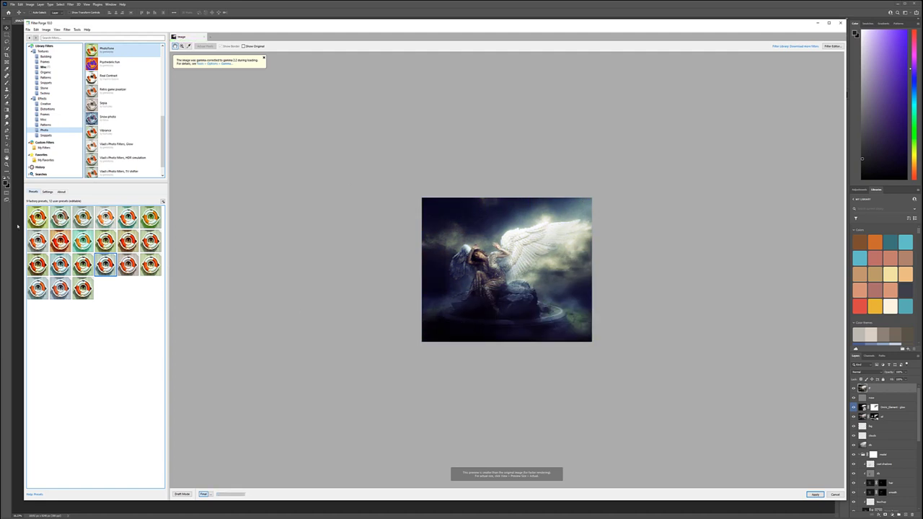
left_click(83, 265)
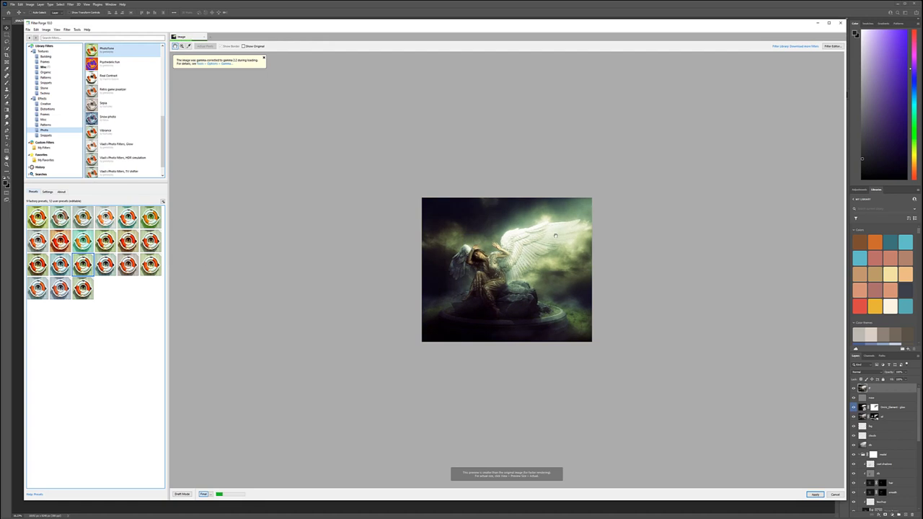
Step: Set the filter's Red to 47, fine-tune Green, B Cycle, W Cycle and Vibrance, and apply the color grade to the stamped layer
left_click(47, 191)
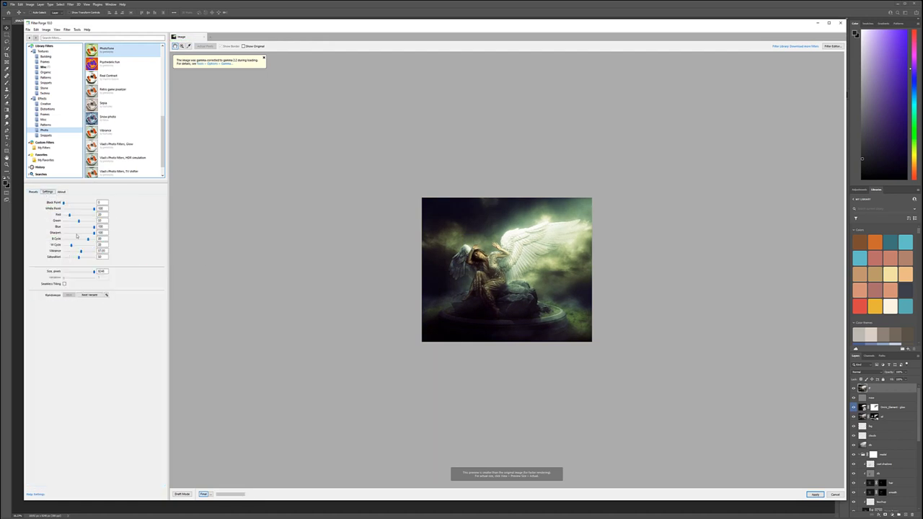
left_click_drag(70, 216, 78, 216)
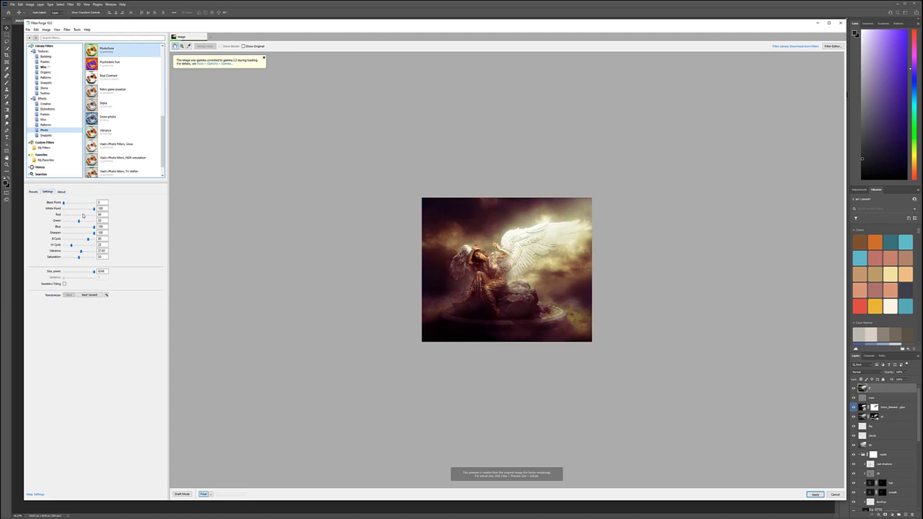
left_click(80, 251)
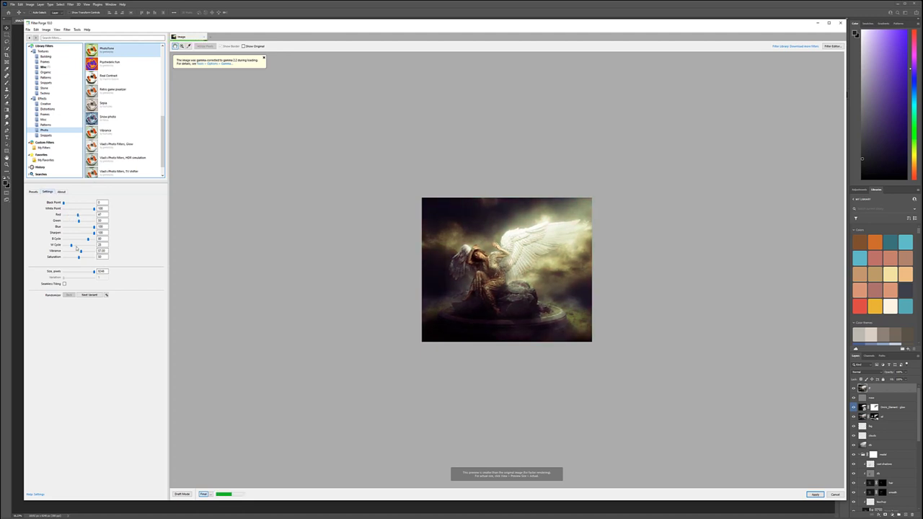
left_click(89, 238)
left_click(78, 221)
left_click_drag(71, 245, 70, 245)
left_click_drag(90, 240, 88, 240)
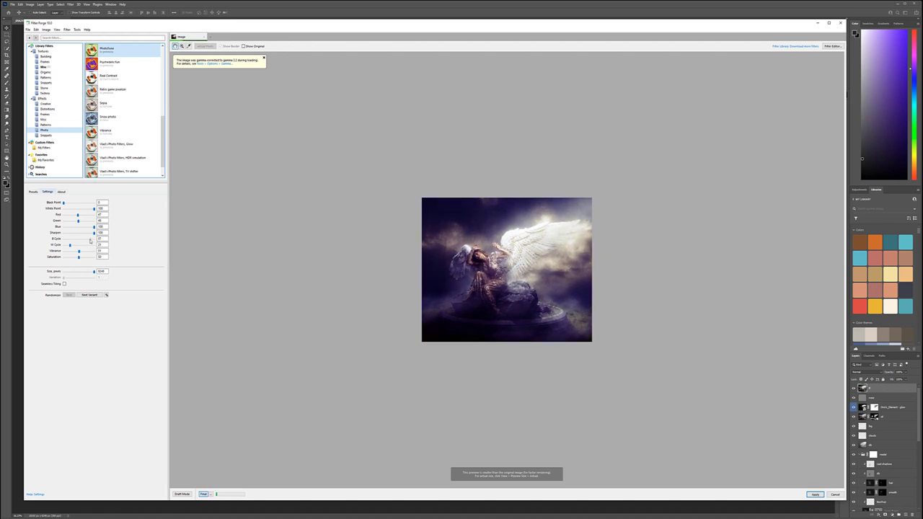
left_click(814, 494)
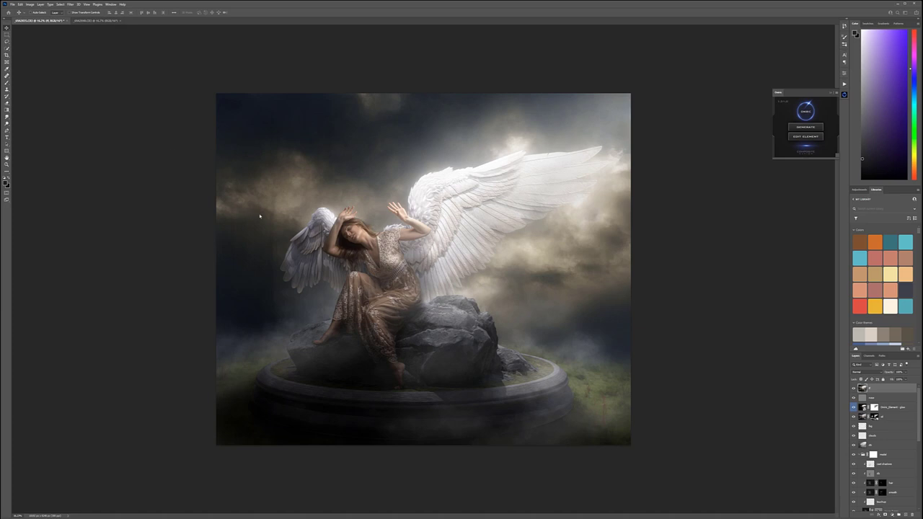
Step: Compare the image with and without the Filter Forge color grade and reduce the graded layer's opacity
key("ctrl+shift+z")
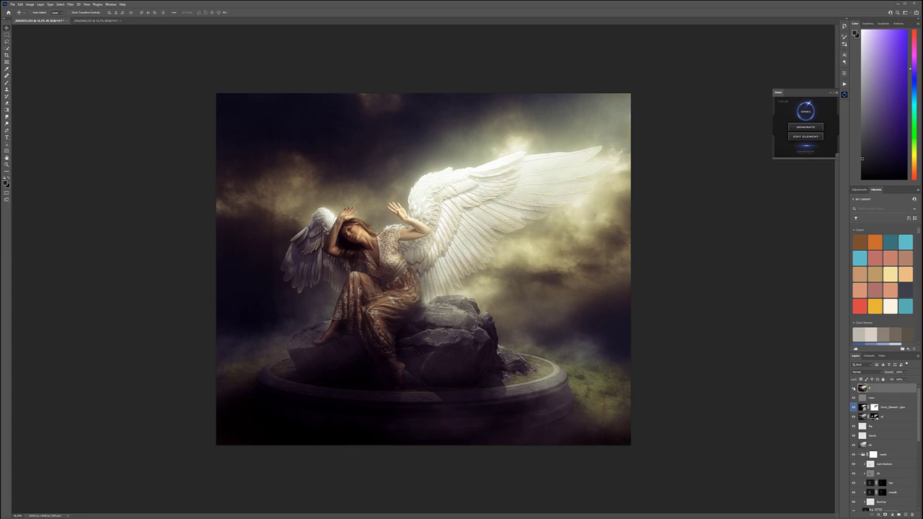
left_click(853, 390)
left_click(853, 389)
left_click(906, 373)
left_click_drag(906, 380, 898, 379)
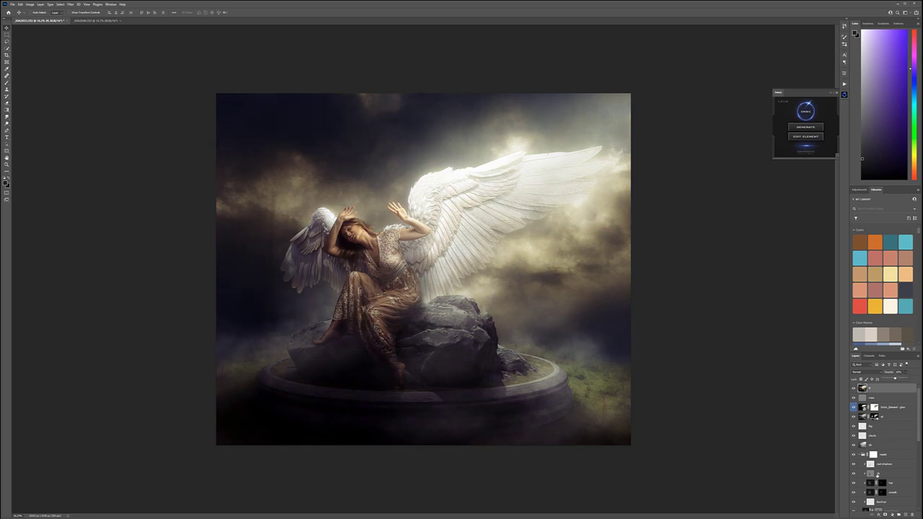
Step: Add a Selective Color adjustment layer above the graded layer and lower Black and Yellow in the Blacks range
left_click(893, 514)
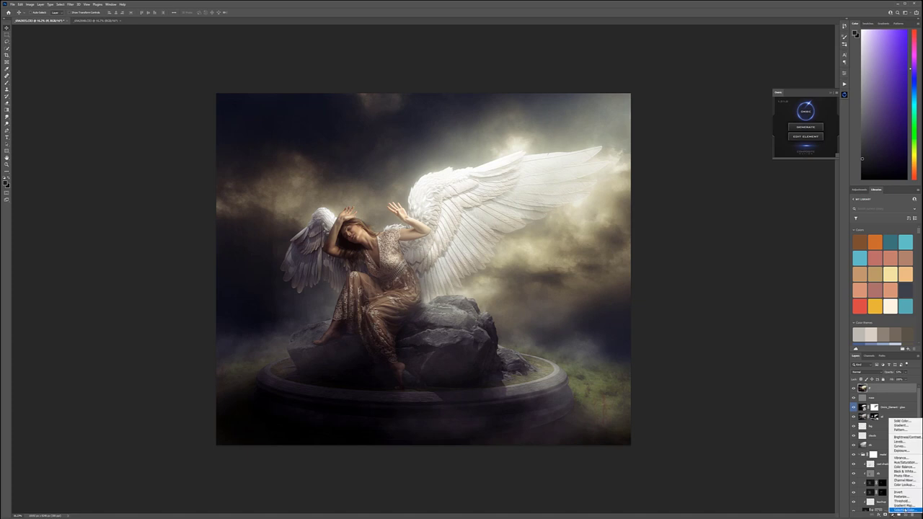
left_click(901, 509)
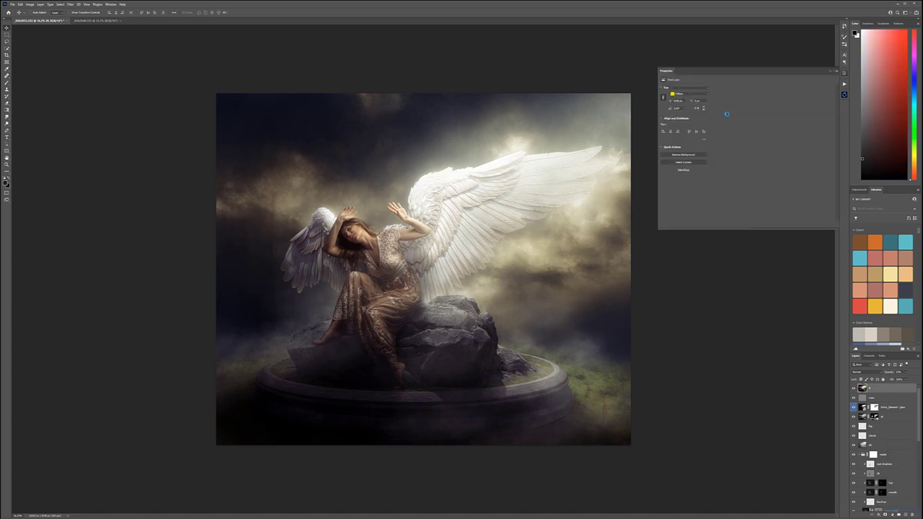
left_click(689, 94)
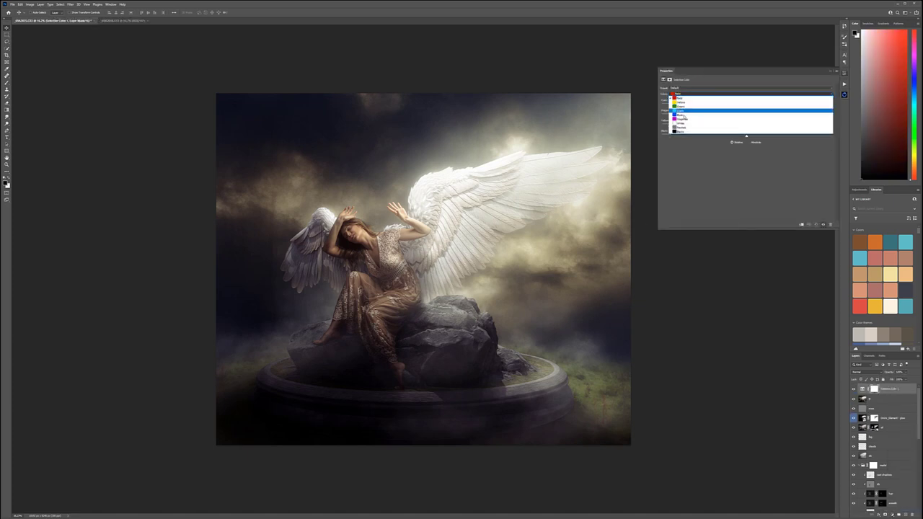
left_click(751, 132)
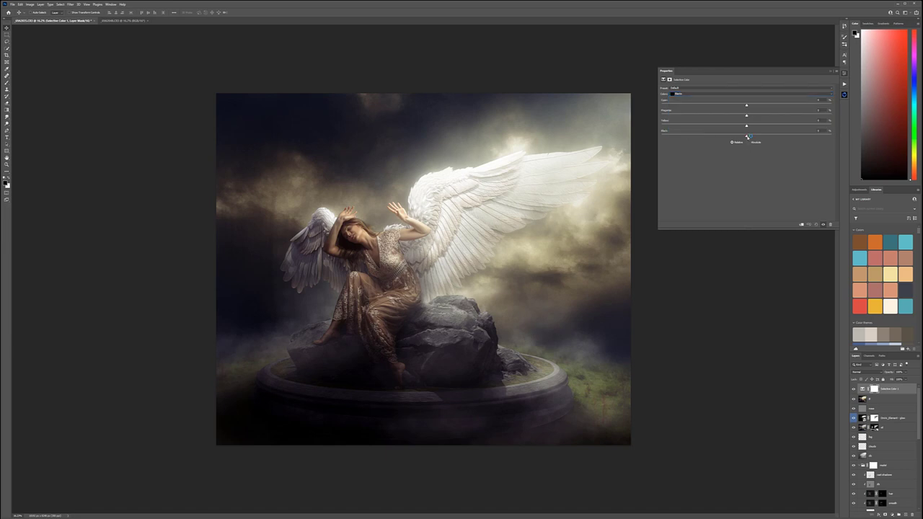
left_click_drag(747, 136, 744, 137)
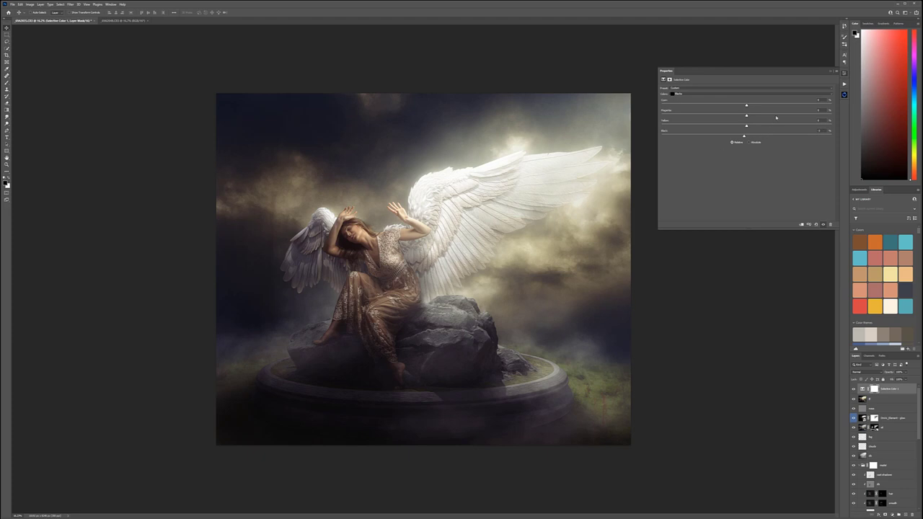
left_click_drag(747, 126, 743, 126)
Step: Raise Yellow and lower Cyan in the Neutrals range of the Selective Color adjustment
left_click(703, 92)
left_click(746, 133)
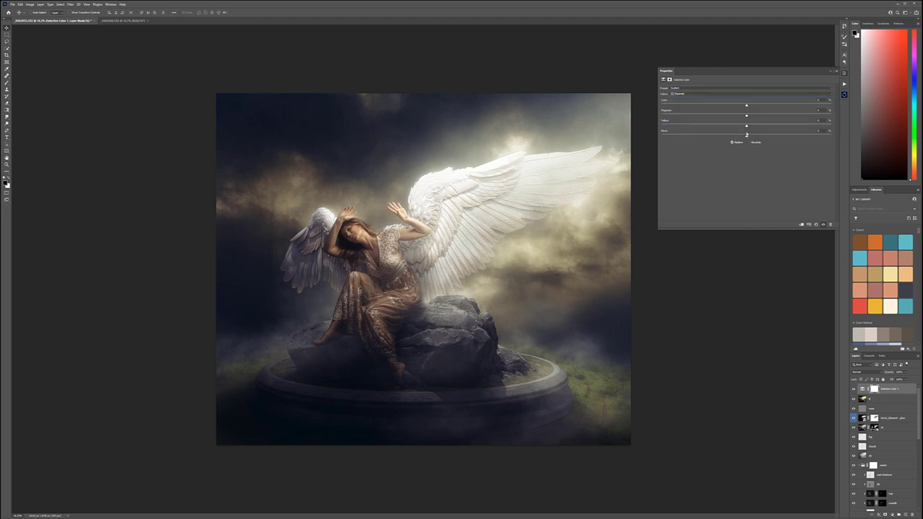
left_click_drag(746, 127, 752, 128)
mouse_move(746, 107)
left_mouse_down()
mouse_move(731, 106)
mouse_move(741, 107)
left_mouse_up()
Step: Set Black to +17% in the Whites range of the Selective Color adjustment and slightly lower its Cyan
left_click(719, 94)
left_click(742, 124)
left_click_drag(831, 135, 605, 138)
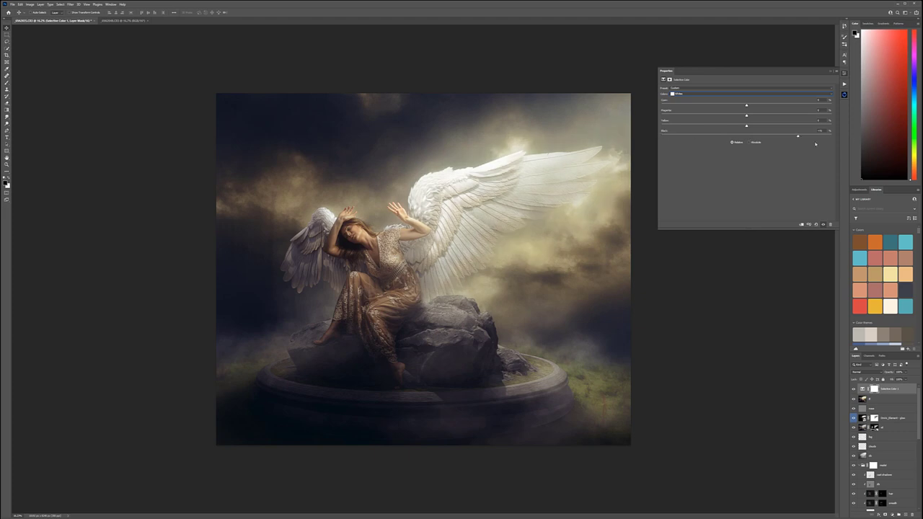
left_click_drag(820, 136, 761, 137)
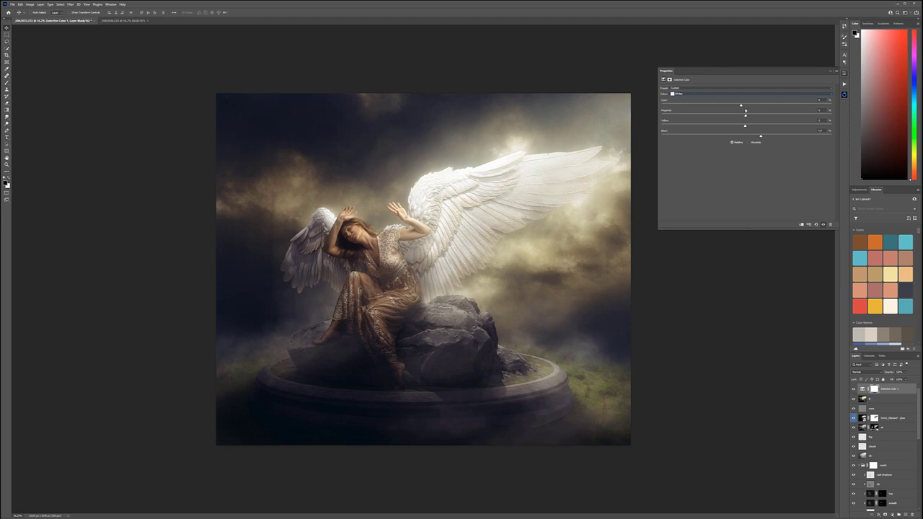
Step: Try strong Cyan shifts in the Whites range of the Selective Color adjustment and settle slightly below zero
left_click_drag(742, 106, 827, 105)
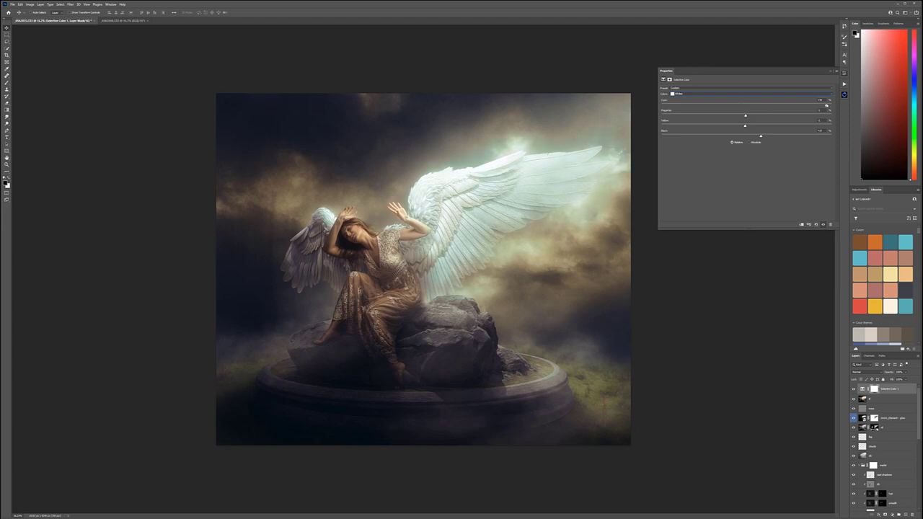
left_click_drag(747, 102, 761, 99)
left_click_drag(809, 101, 715, 98)
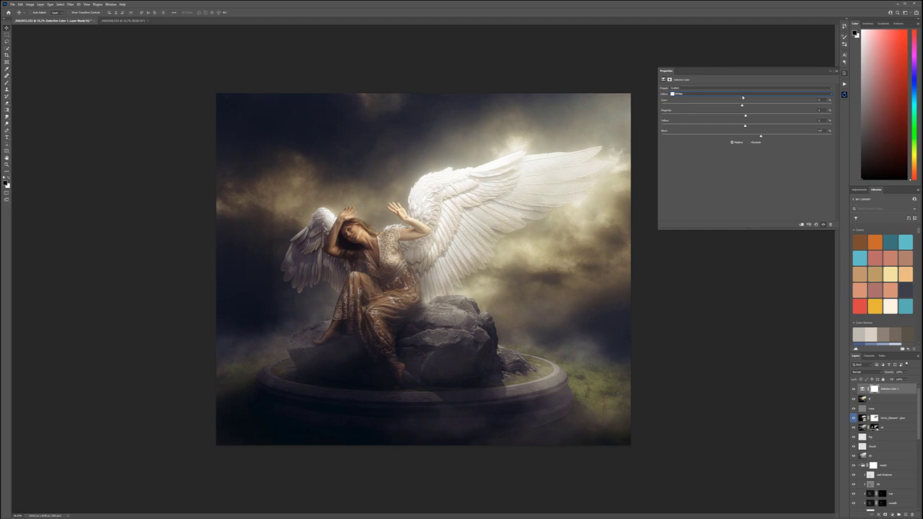
Step: Slightly raise Black in the Reds range of the Selective Color adjustment and try out its Cyan amount
left_click(707, 91)
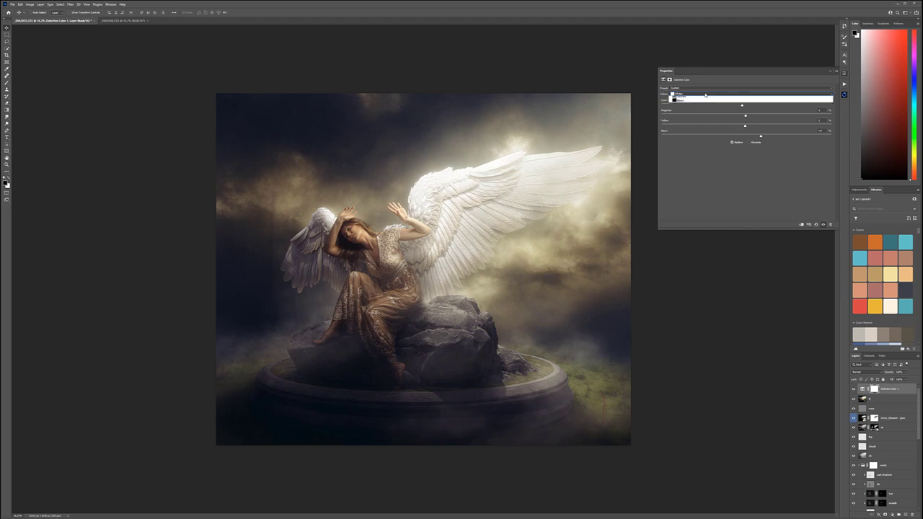
left_click(721, 97)
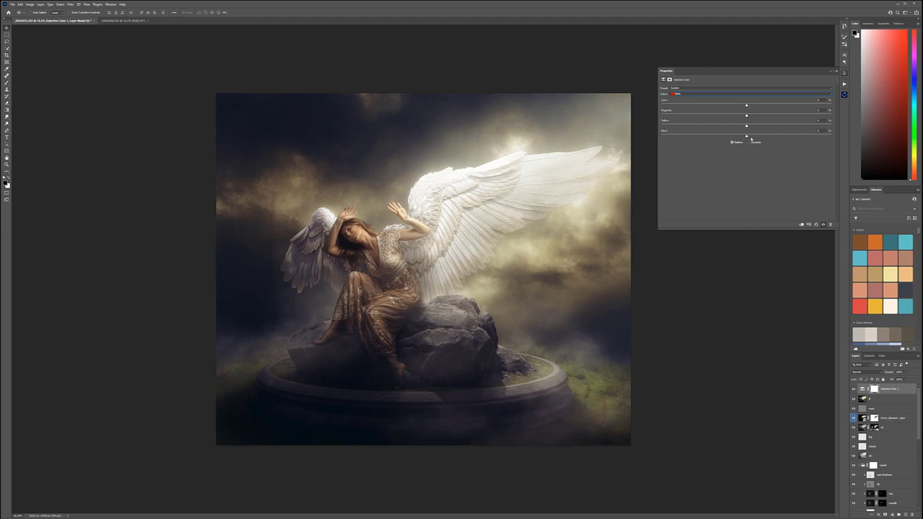
left_click_drag(746, 137, 673, 135)
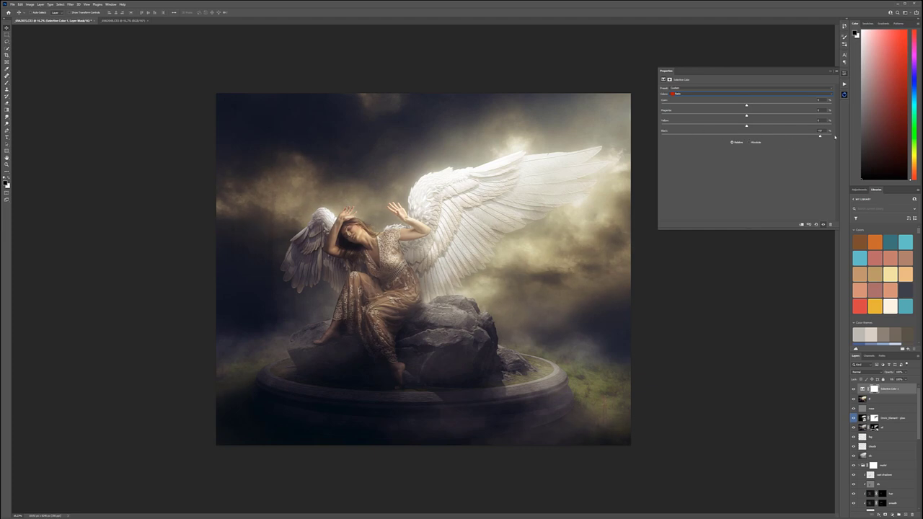
left_click_drag(822, 135, 743, 136)
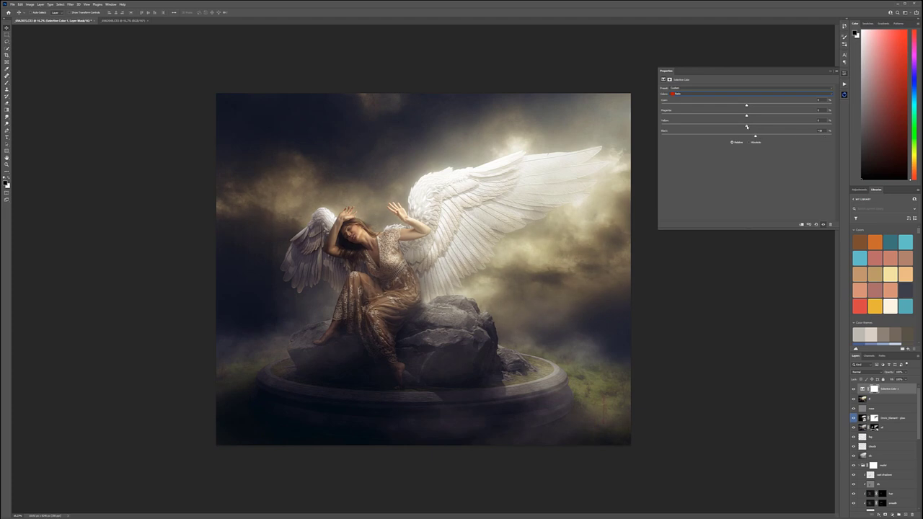
left_click_drag(664, 103, 805, 106)
Step: Raise Black moderately and lower Cyan slightly in the Yellows range of the Selective Color adjustment
left_click(710, 94)
left_click(694, 105)
left_click_drag(654, 146, 653, 146)
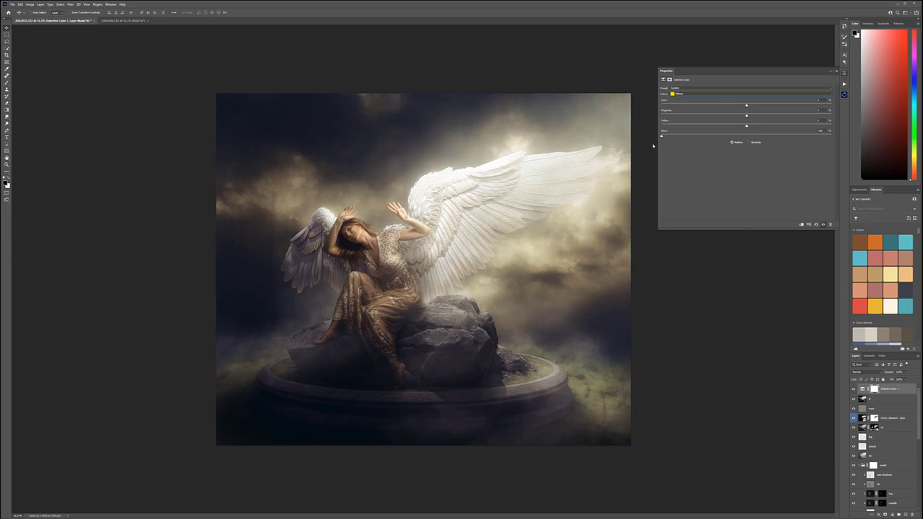
left_click_drag(822, 149, 822, 150)
left_click_drag(691, 151, 756, 156)
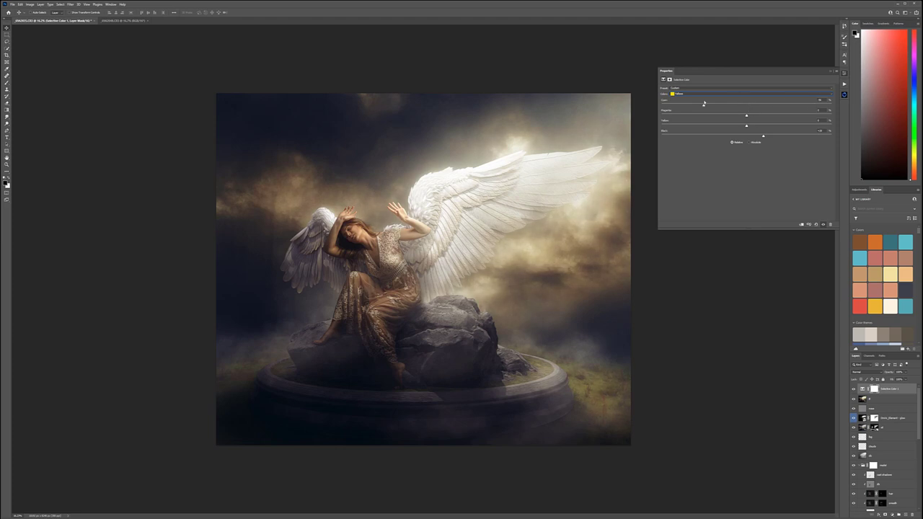
left_click_drag(758, 106, 735, 106)
Step: Compare the image with and without the Selective Color adjustment
left_click(854, 390)
left_click(854, 390)
left_click(854, 390)
left_click(854, 390)
Step: Fine-tune the opacity of the color-graded layer below the Selective Color adjustment
left_click(899, 399)
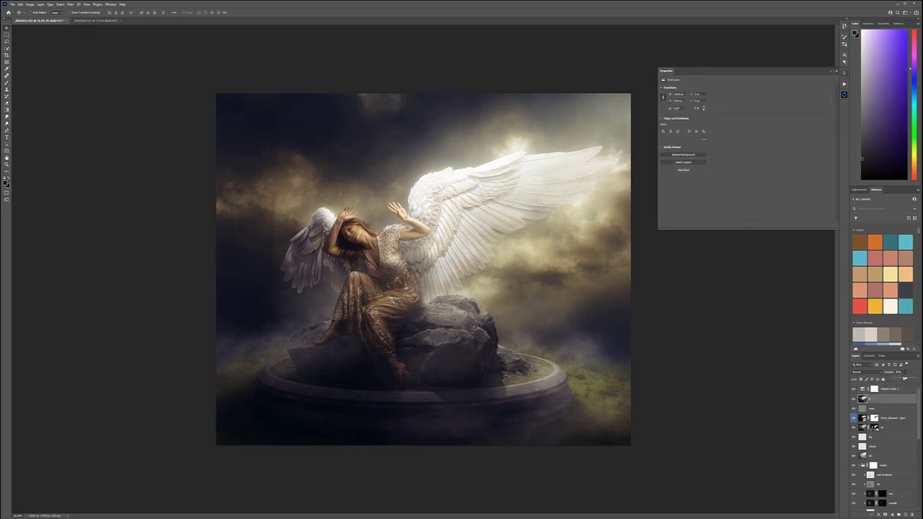
left_click_drag(870, 379, 907, 382)
left_click(908, 389)
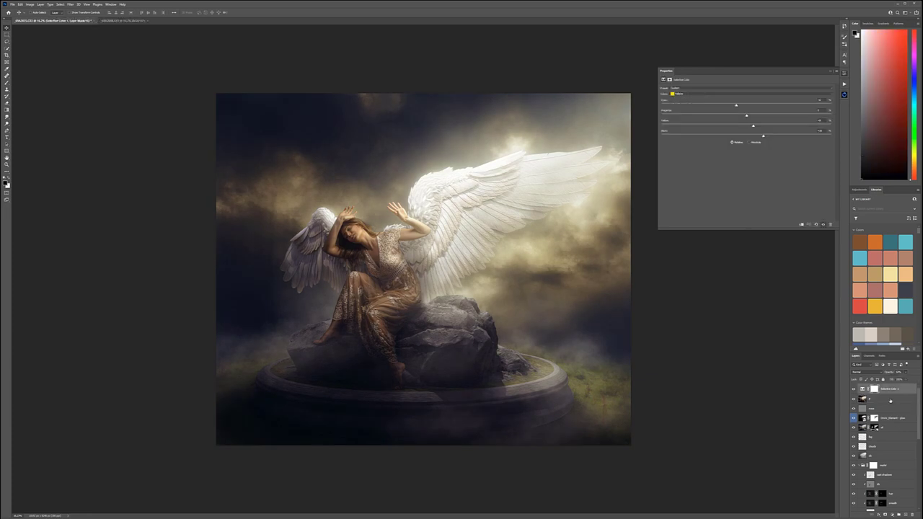
Step: Add a Curves adjustment above the graded layer and lower its white point to black, darkening the whole image
left_click(889, 399)
left_click(891, 514)
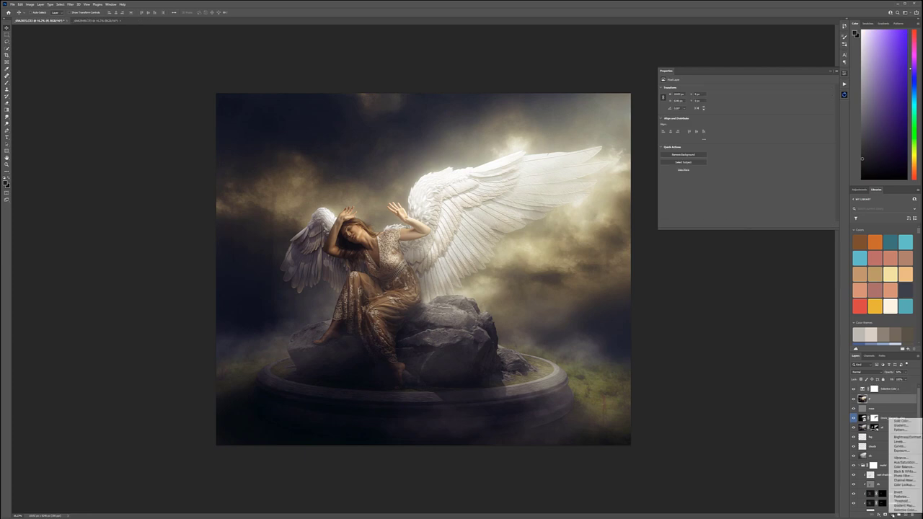
left_click(901, 446)
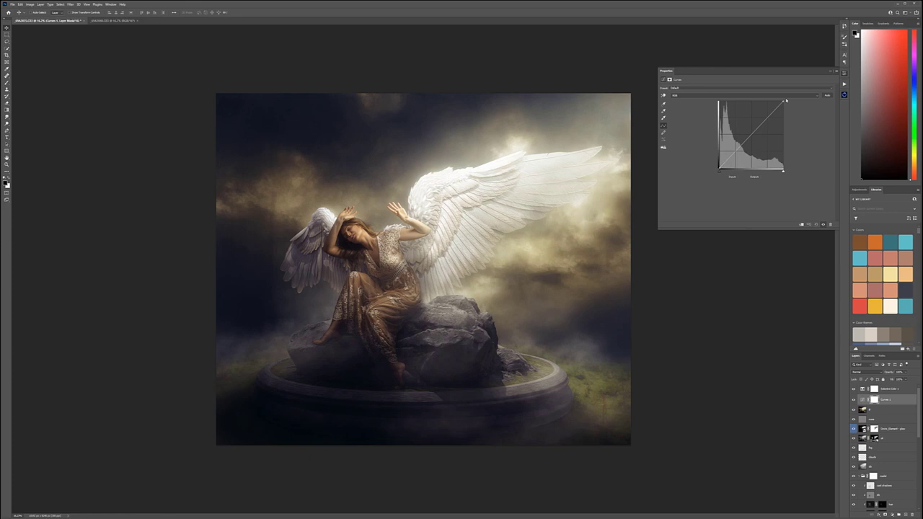
left_click_drag(783, 102, 784, 169)
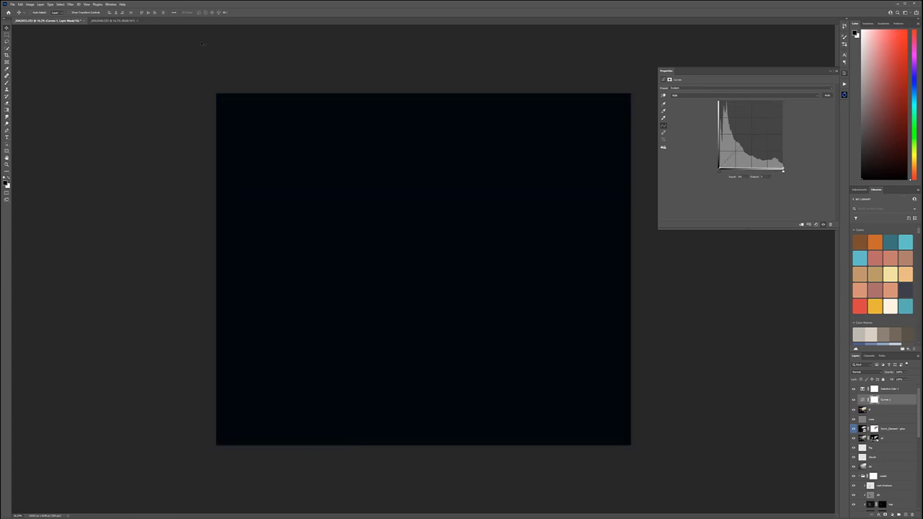
Step: Fill a rectangular selection just inside the image edges with black on the Curves mask, leaving a thin dark border, and deselect
left_click(8, 36)
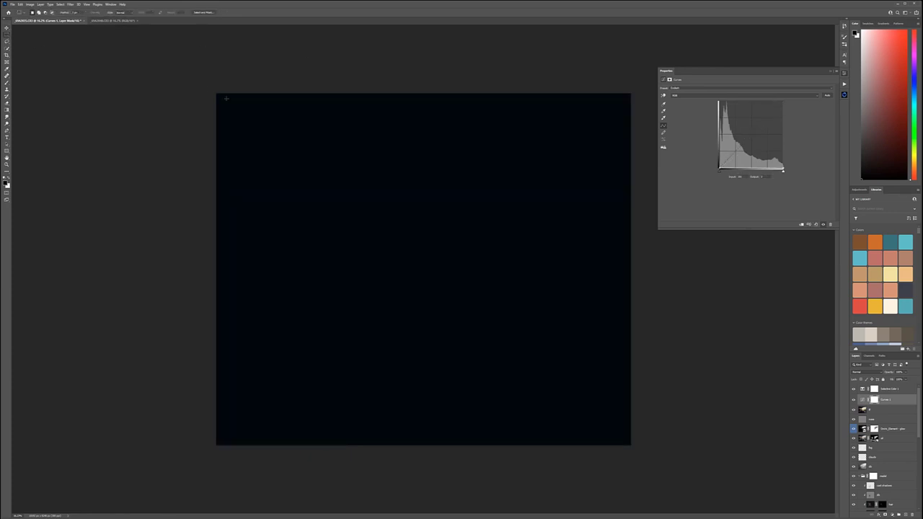
left_click_drag(221, 98, 627, 439)
key("alt+BackSpace")
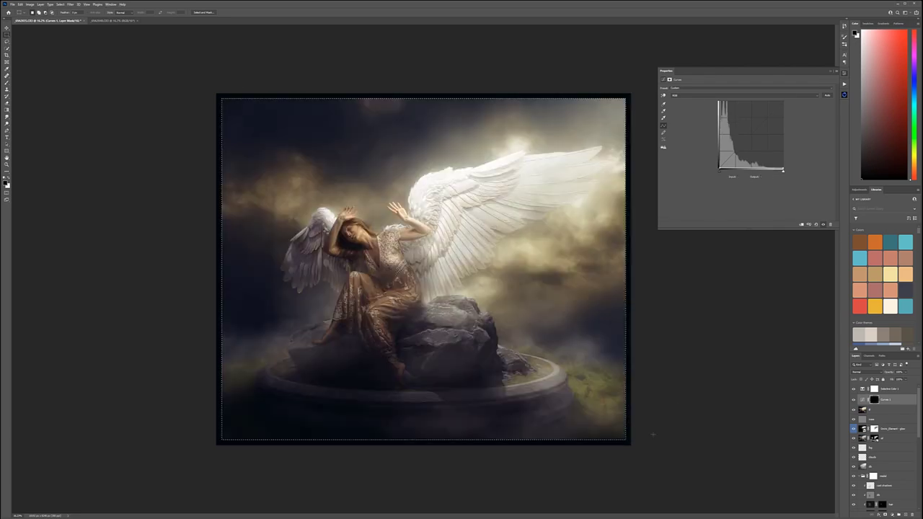
key("ctrl+d")
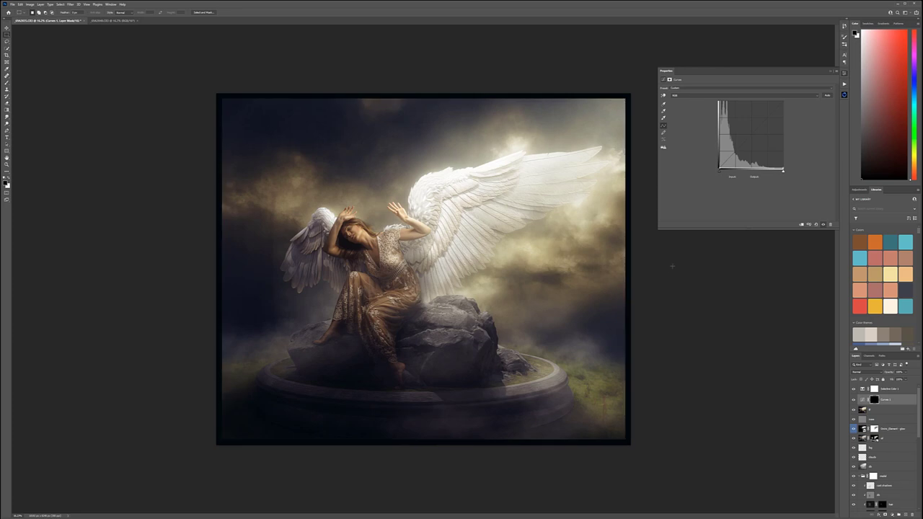
Step: Feather the Curves layer mask into a soft vignette and set the layer's blend mode to Soft Light
left_click(670, 80)
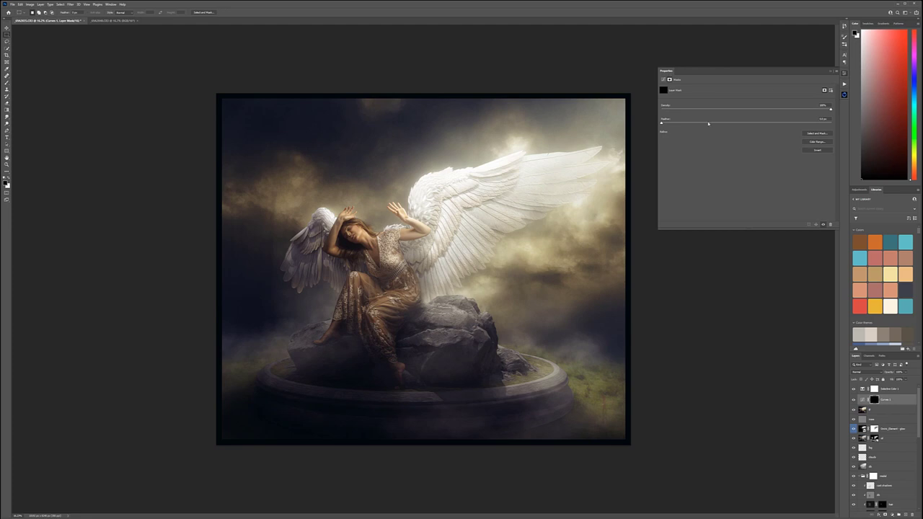
left_click_drag(673, 123, 800, 125)
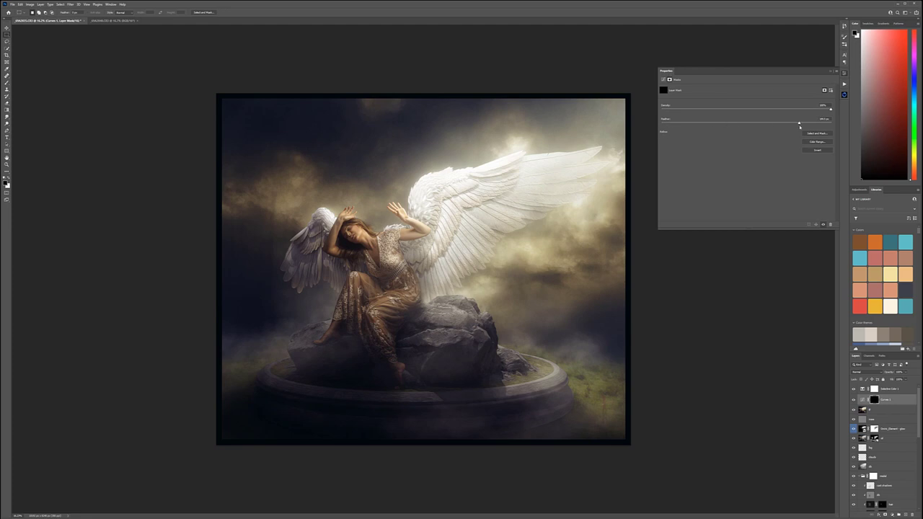
left_click(865, 372)
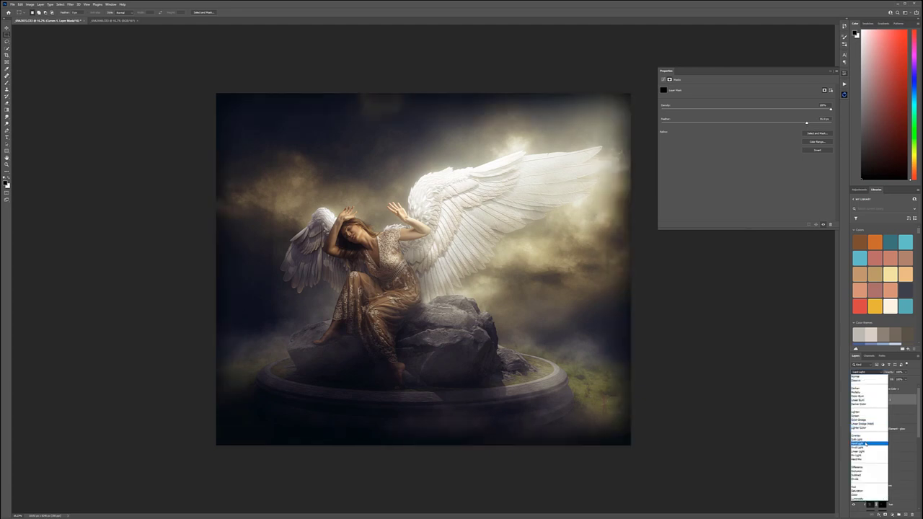
left_click(862, 438)
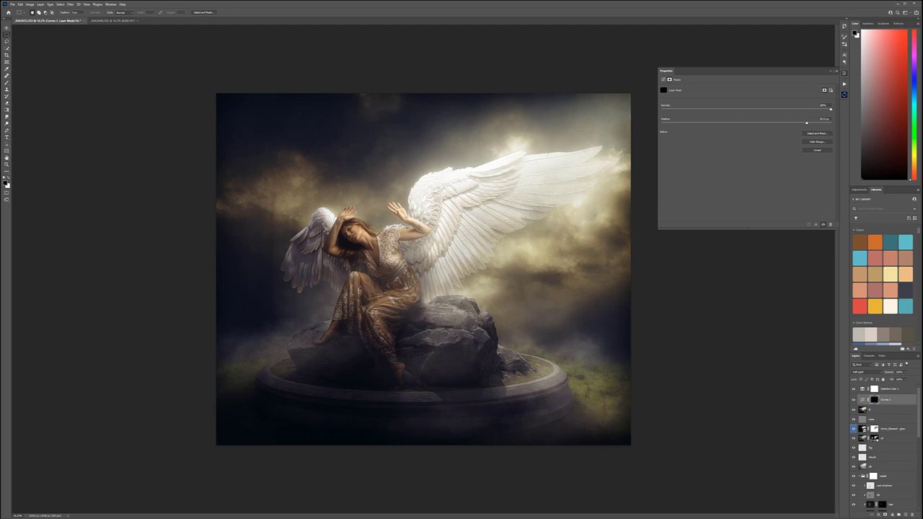
key("v")
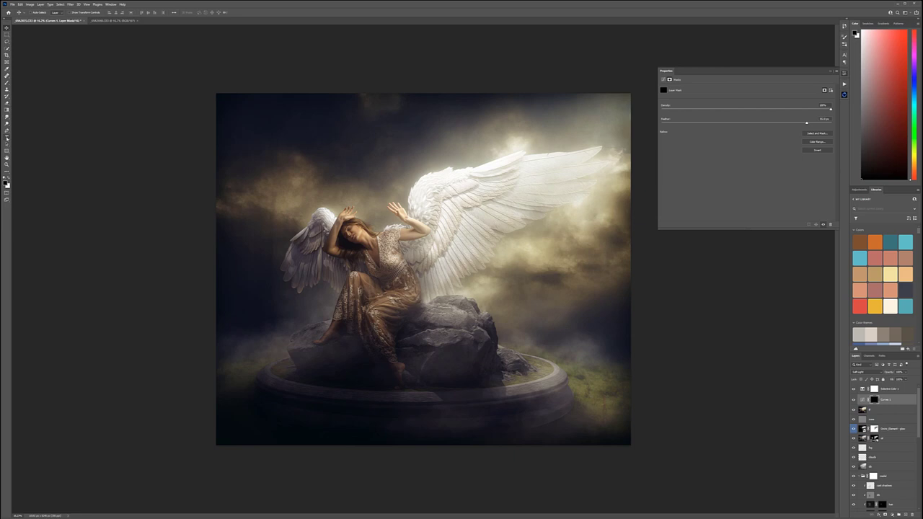
left_click(6, 137)
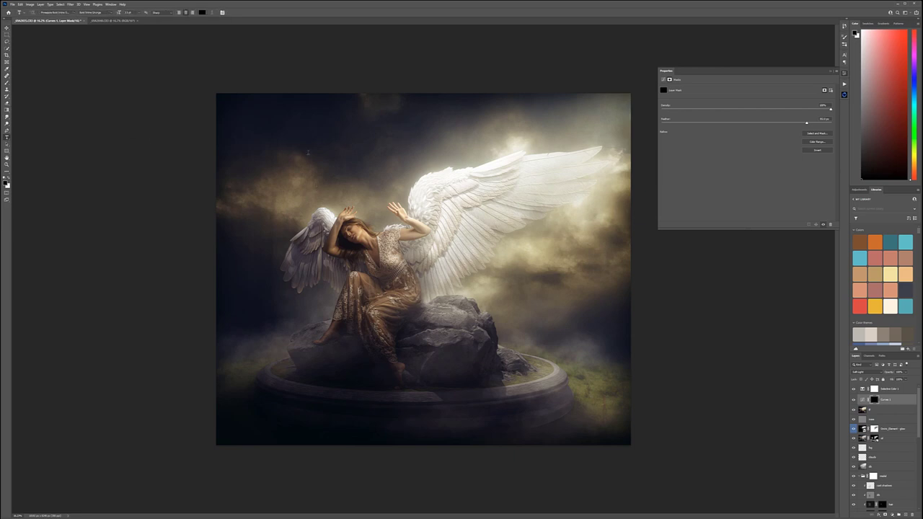
left_click(334, 164)
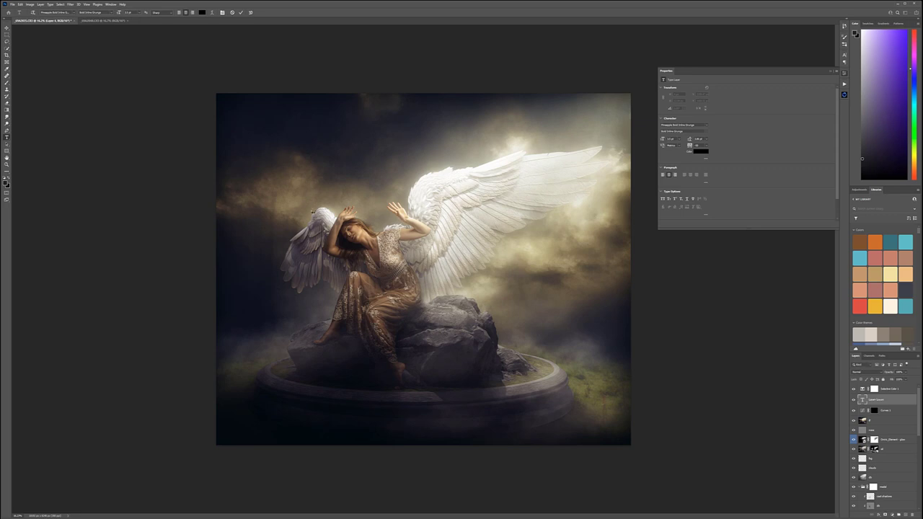
key("ctrl+Return")
key("ctrl+z")
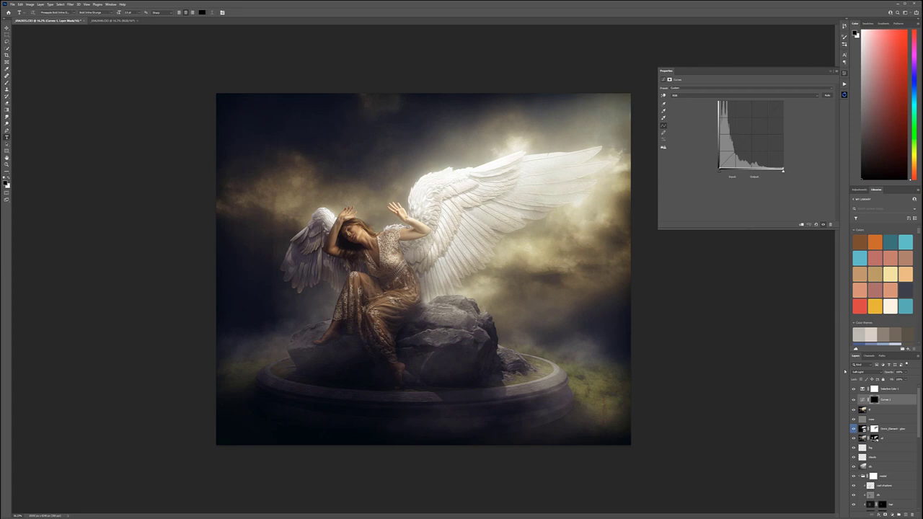
Step: Add a signature text line with the photographer's name and "Photography", and set the text color to white (ffffff)
left_click(467, 232)
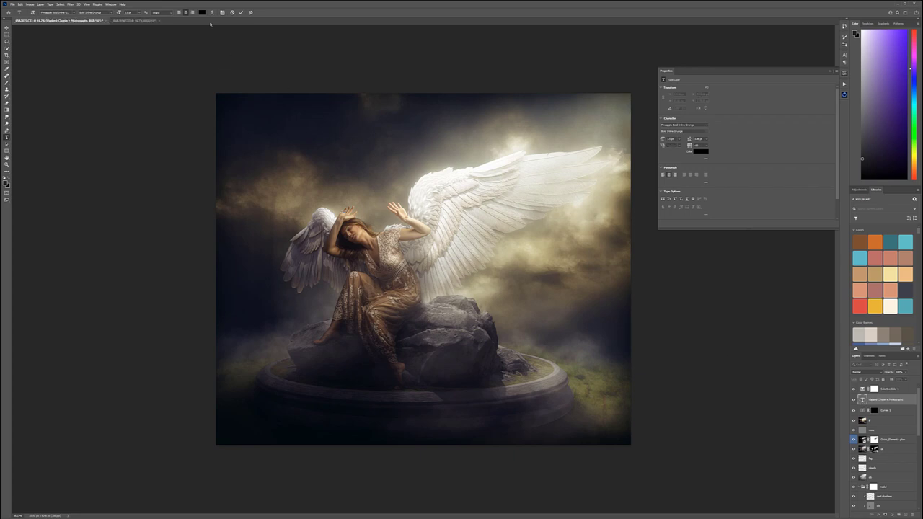
left_click(203, 12)
type("ffffff")
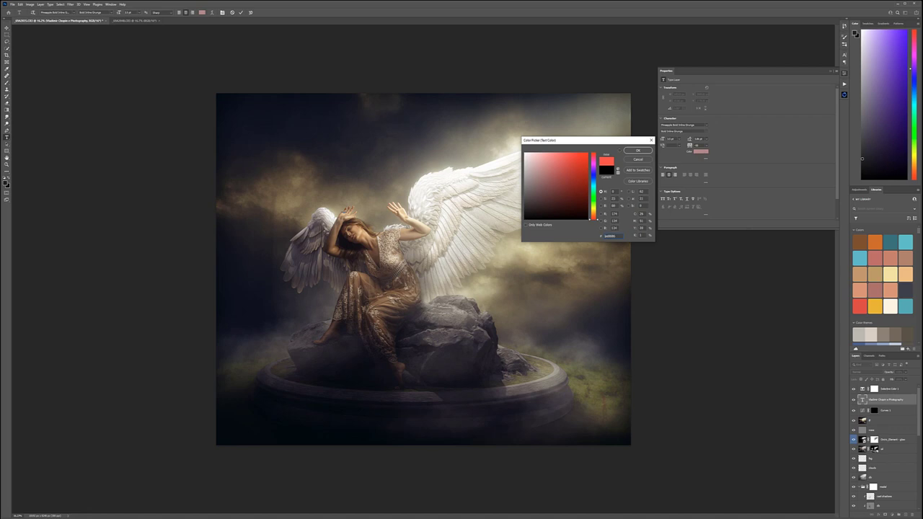
left_click(644, 152)
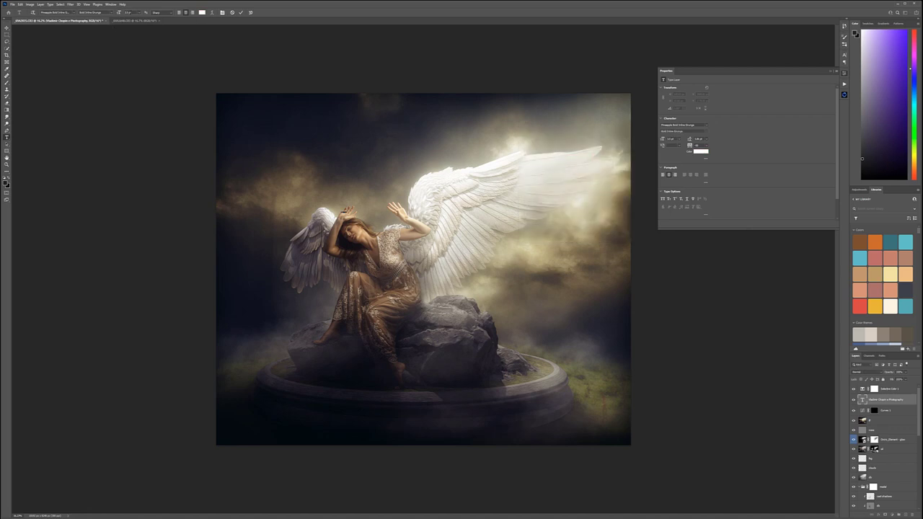
Step: Enlarge the signature text and change its font to a condensed bold typeface
left_click_drag(121, 12, 92, 22)
left_click(74, 13)
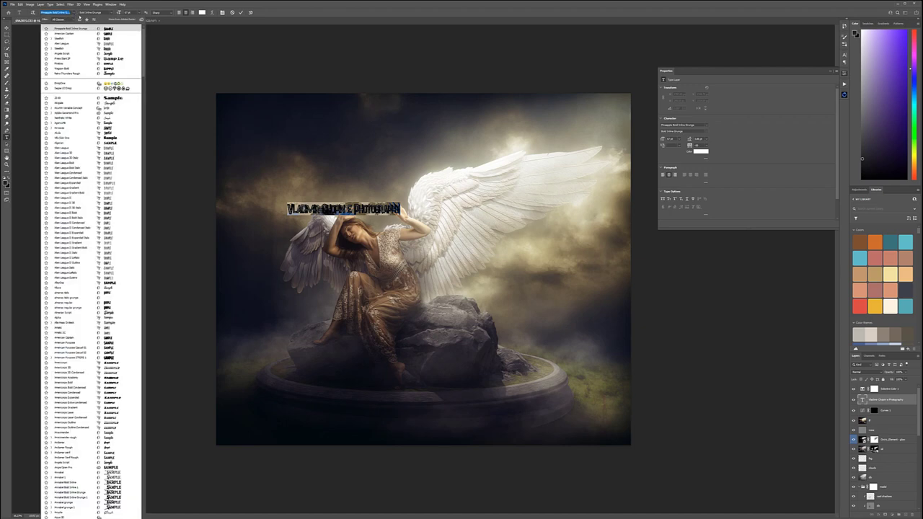
key("Down")
key("Down")
key("Down")
key("Down")
key("Down")
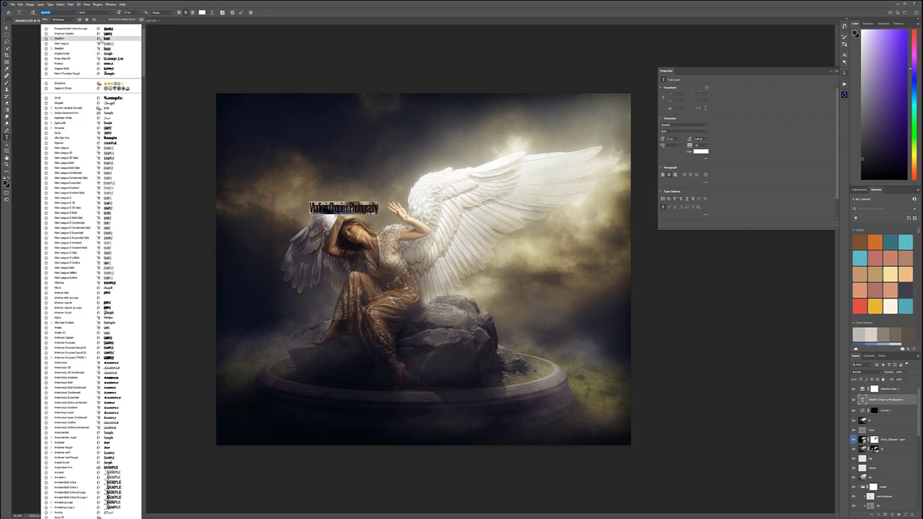
left_click(60, 39)
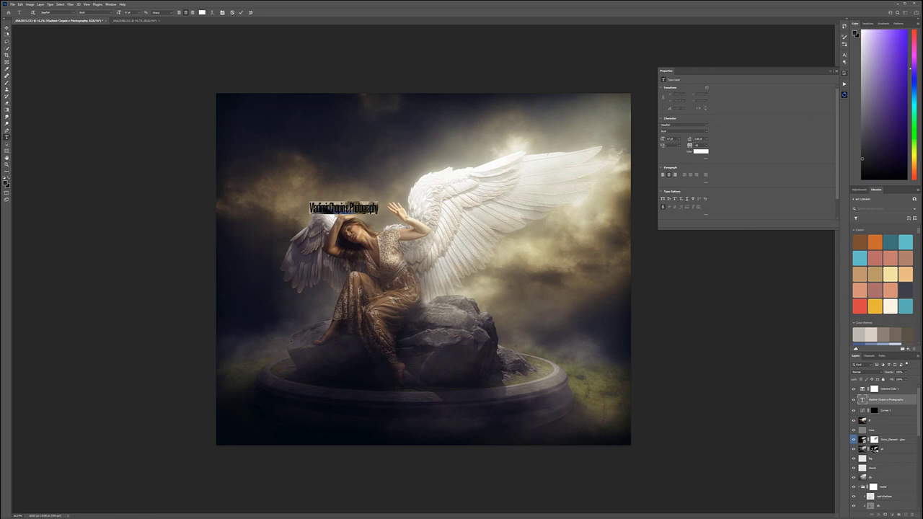
Step: Reduce the signature's font size slightly and move it into the lower-left corner of the image
left_click_drag(120, 13, 64, 41)
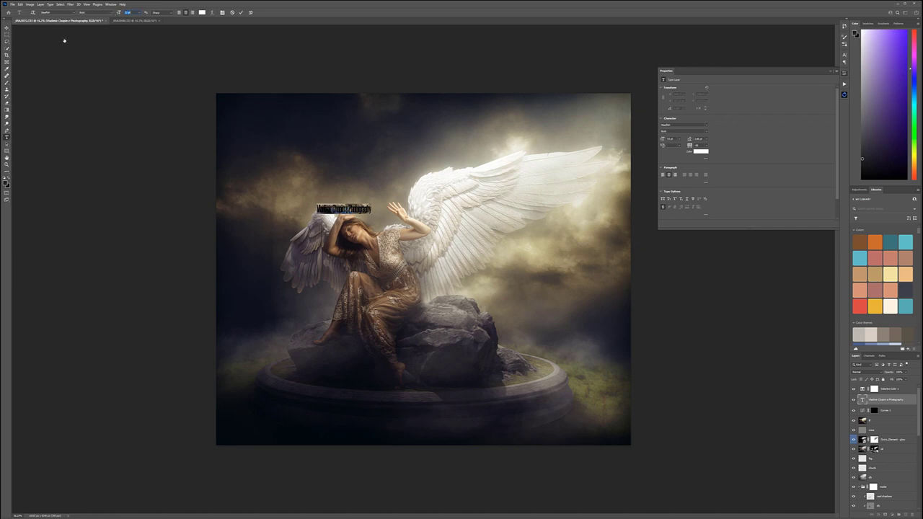
left_click(7, 29)
left_click_drag(351, 209, 261, 424)
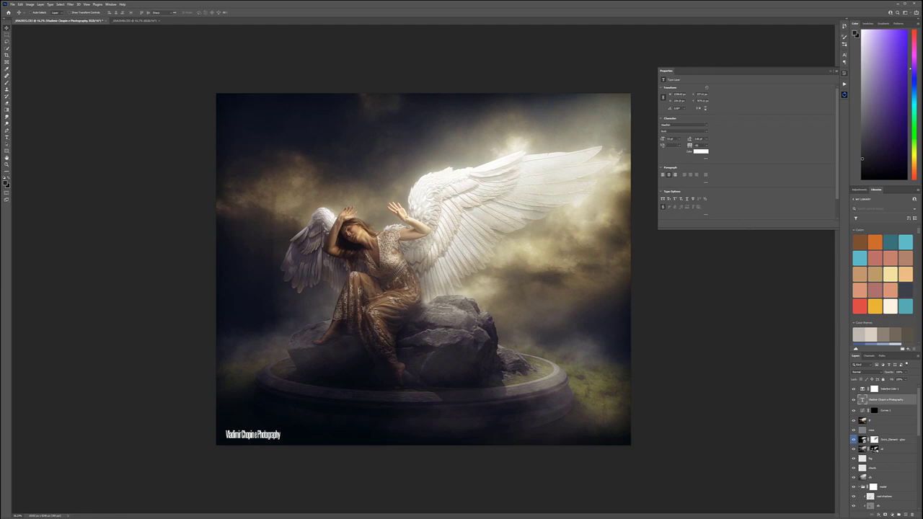
key("Return")
Step: Set the signature text's tracking to 0 and check the available font styles
left_click(704, 146)
left_click(705, 177)
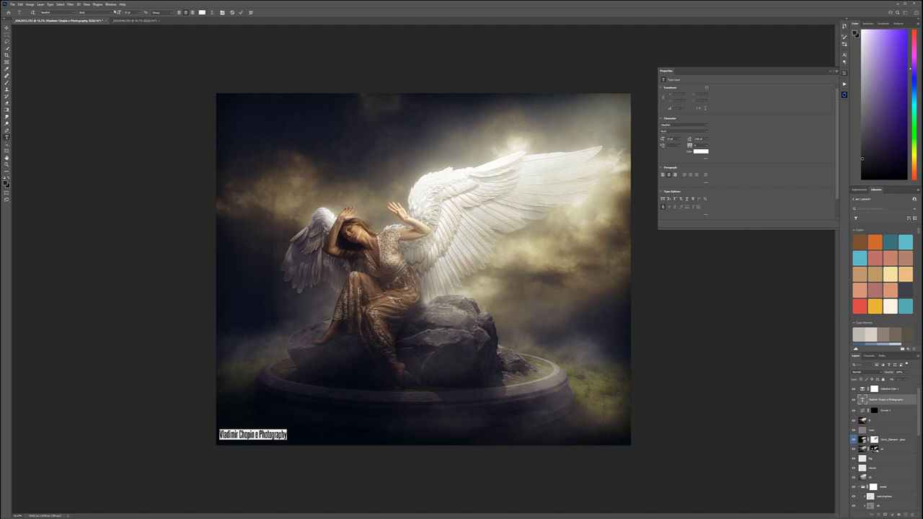
left_click(111, 13)
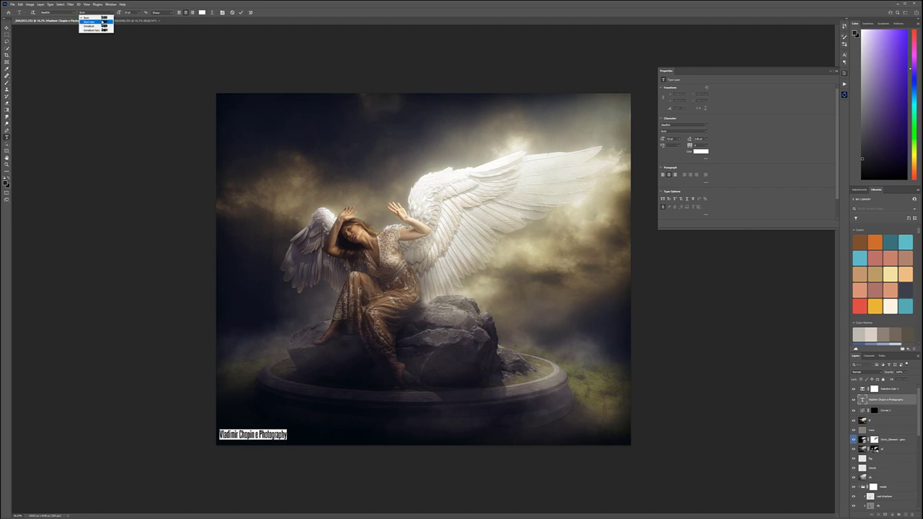
left_click(119, 13)
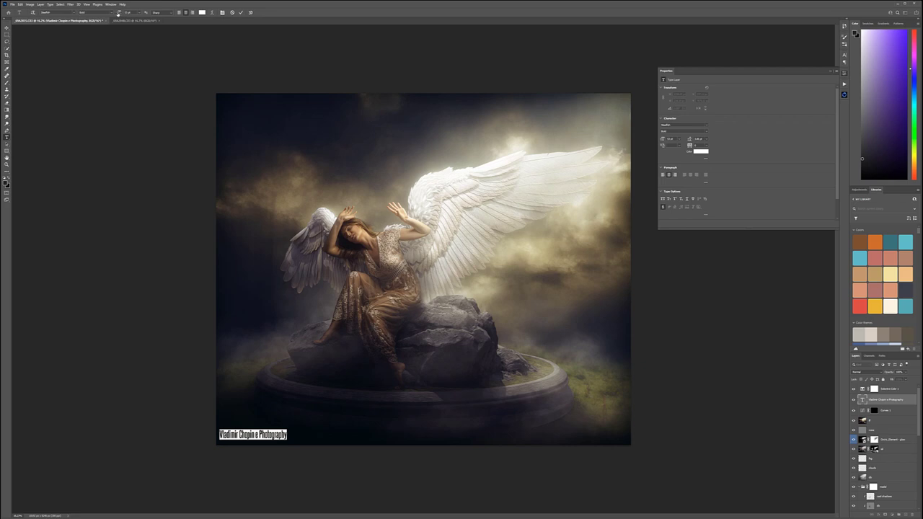
Step: Shrink the signature text, tuck it into the lower-left corner of the image, and lower its layer opacity to a faint level
left_click_drag(119, 13, 113, 13)
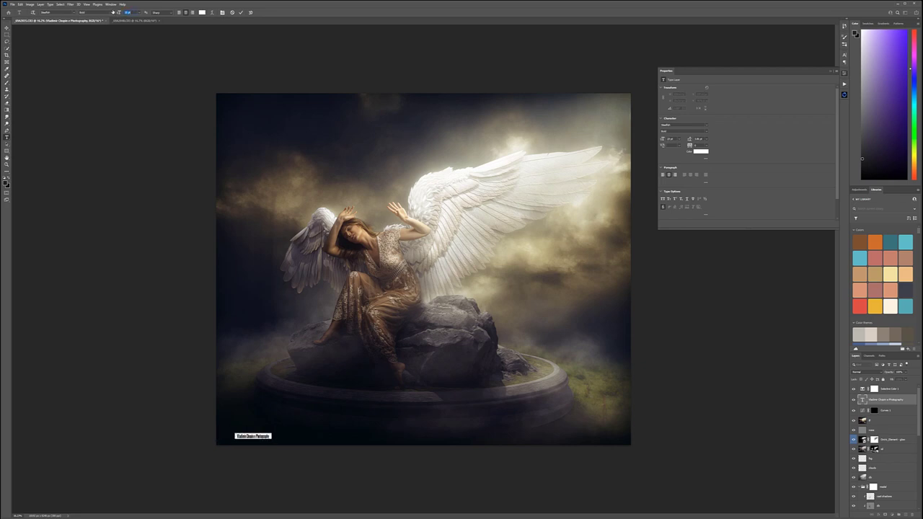
left_click(6, 28)
mouse_move(254, 435)
left_mouse_down()
mouse_move(245, 437)
mouse_move(269, 438)
left_mouse_up()
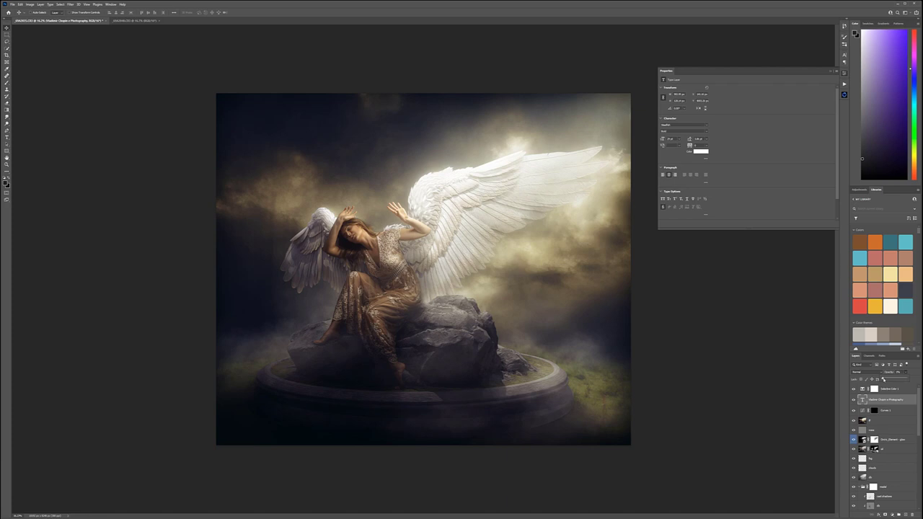
left_click_drag(884, 379, 884, 379)
Step: Group all layers above the Background, from Selective Color 1 down to Layer 1, and name the group "retouching"
left_click(900, 390)
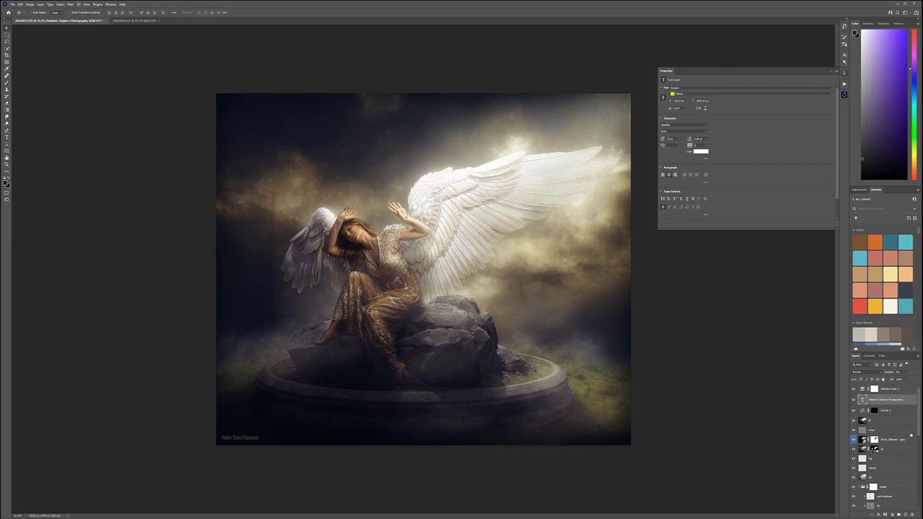
scroll(909, 433, "down", 5)
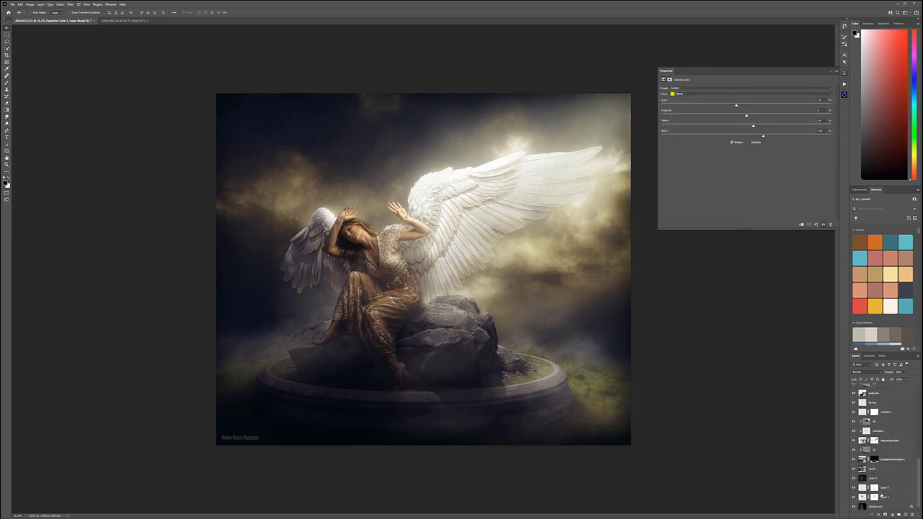
left_click(903, 497, "shift")
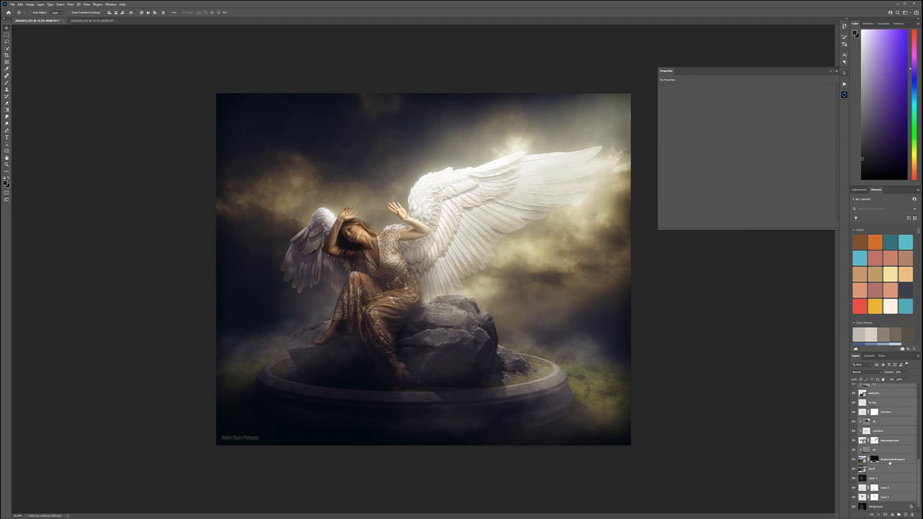
key("ctrl+g")
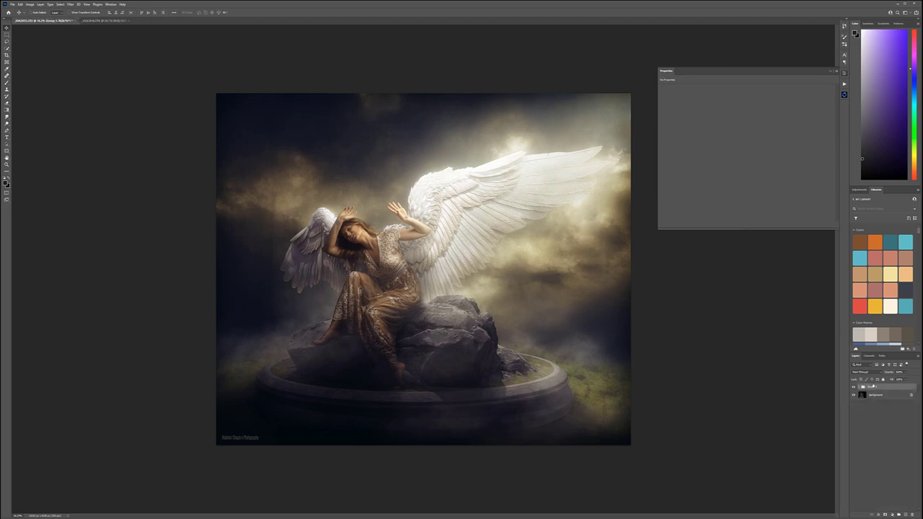
type("ref")
key("Return")
Step: Toggle the visibility of the retouching group repeatedly to compare the original photo with the finished composite, leaving the group visible
left_click(854, 386)
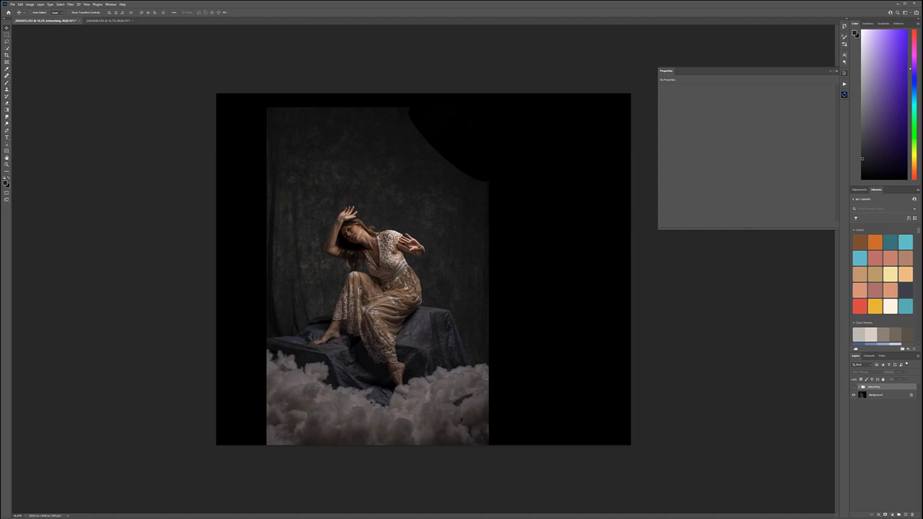
key("ctrl+comma")
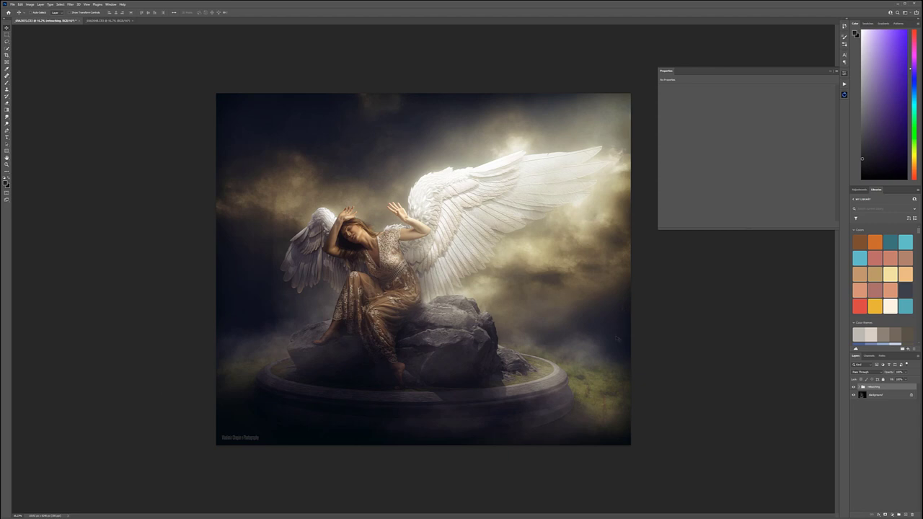
left_click(854, 387)
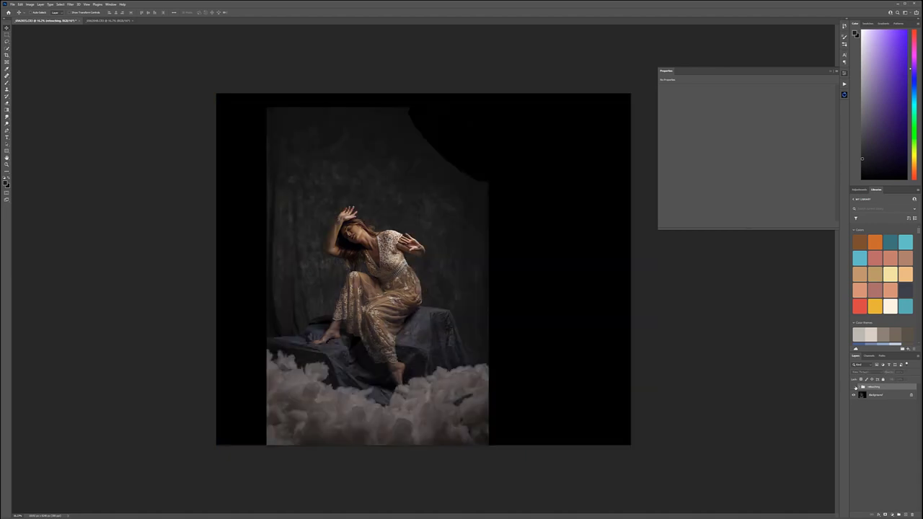
left_click(854, 387)
left_click(854, 387)
left_click(854, 387)
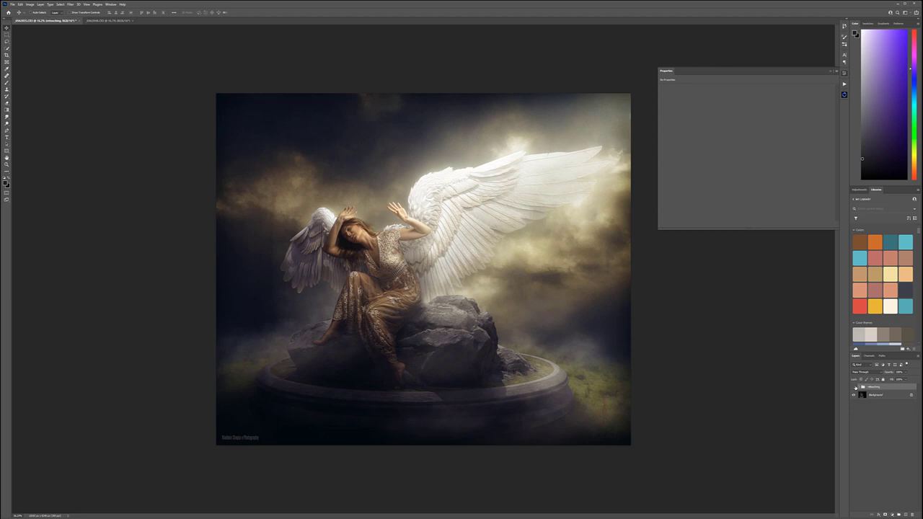
left_click(855, 388)
left_click(855, 388)
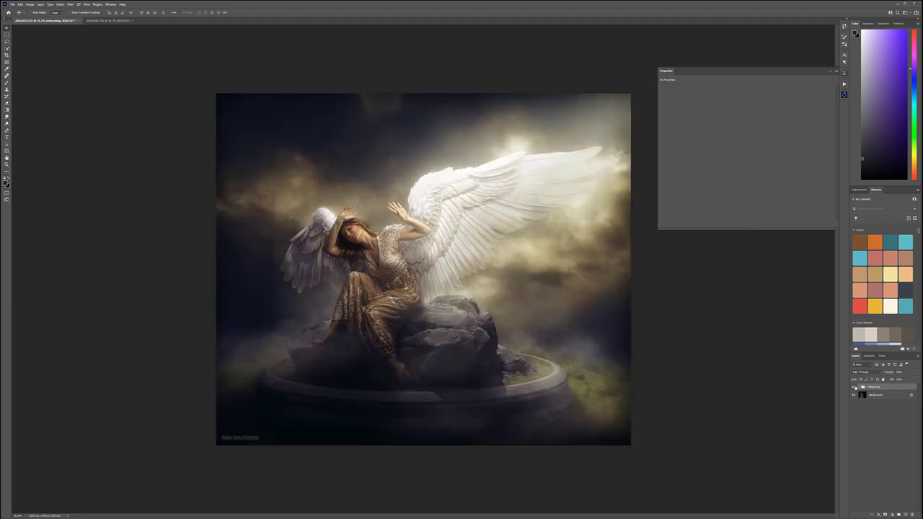